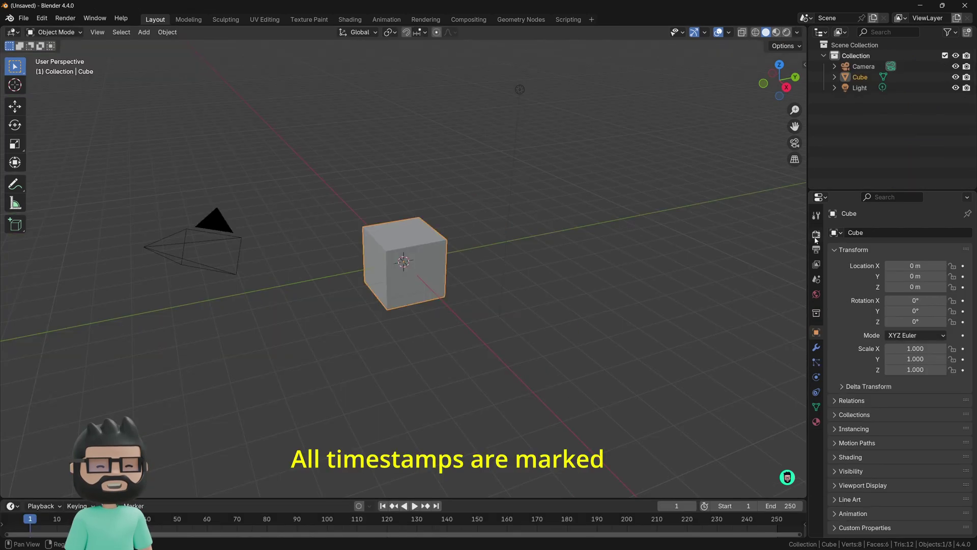
# Set the scene's colour management to the Standard view transform with the Medium High Contrast look.
pyautogui.click(816, 234)
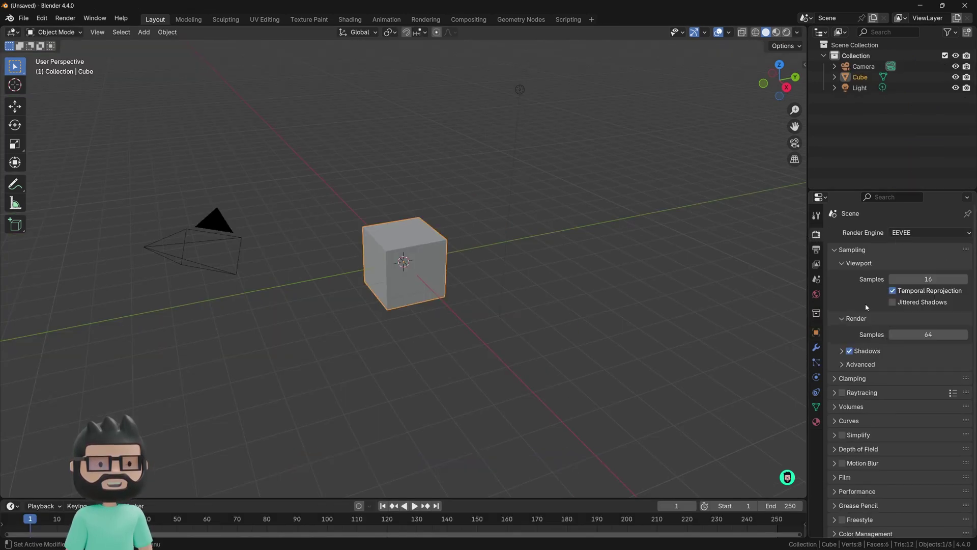
pyautogui.scroll(-1, 867, 312)
pyautogui.click(856, 530)
pyautogui.scroll(-5, 864, 404)
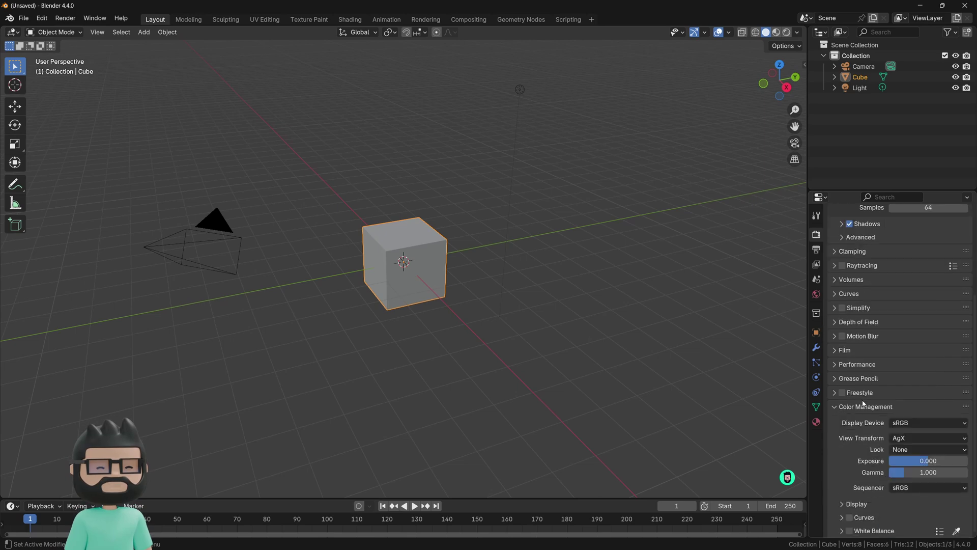
pyautogui.click(902, 436)
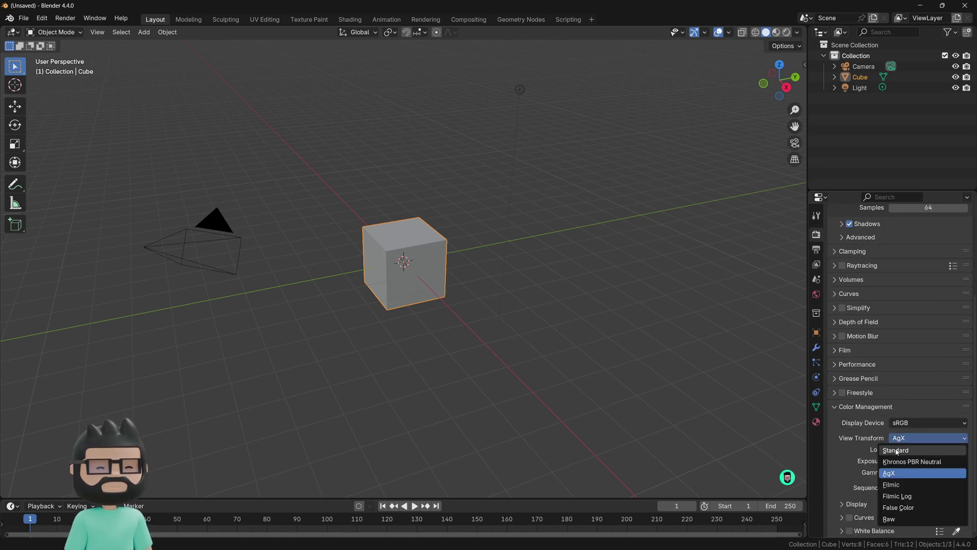
pyautogui.click(894, 454)
pyautogui.click(911, 451)
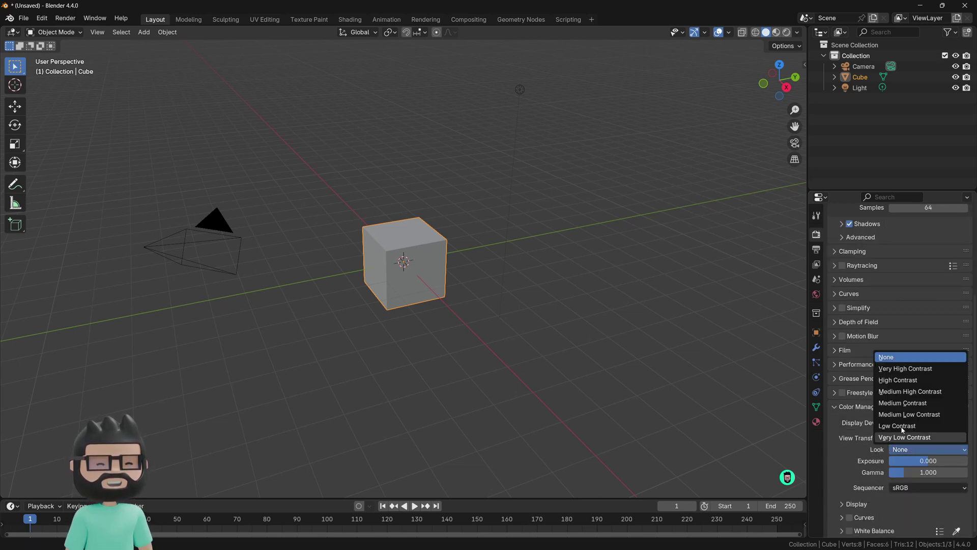
pyautogui.click(911, 393)
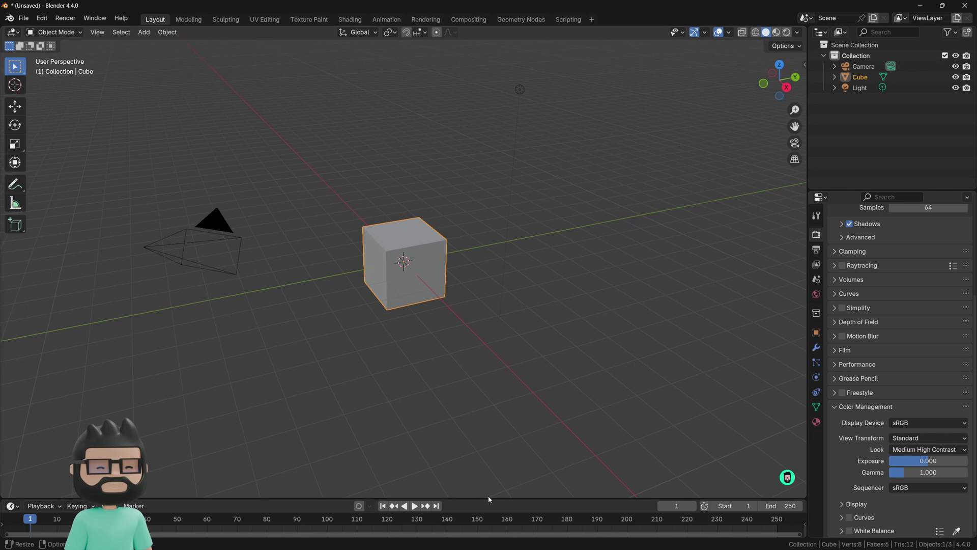
# Replace the timeline with an enlarged Shader Editor without its sidebar, and switch the 3D viewport to Rendered shading.
pyautogui.moveTo(488, 499); pyautogui.dragTo(149, 250)
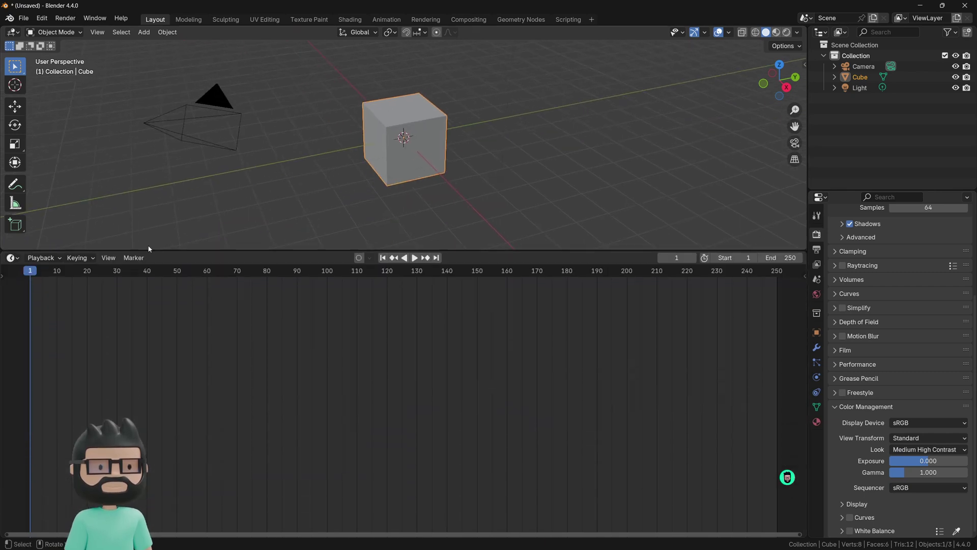
pyautogui.click(16, 258)
pyautogui.click(41, 343)
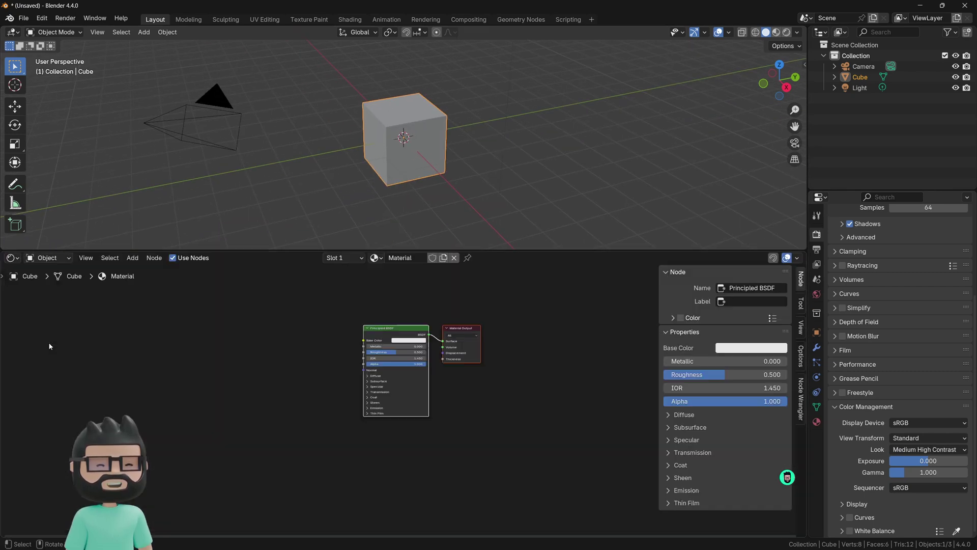
pyautogui.click(786, 34)
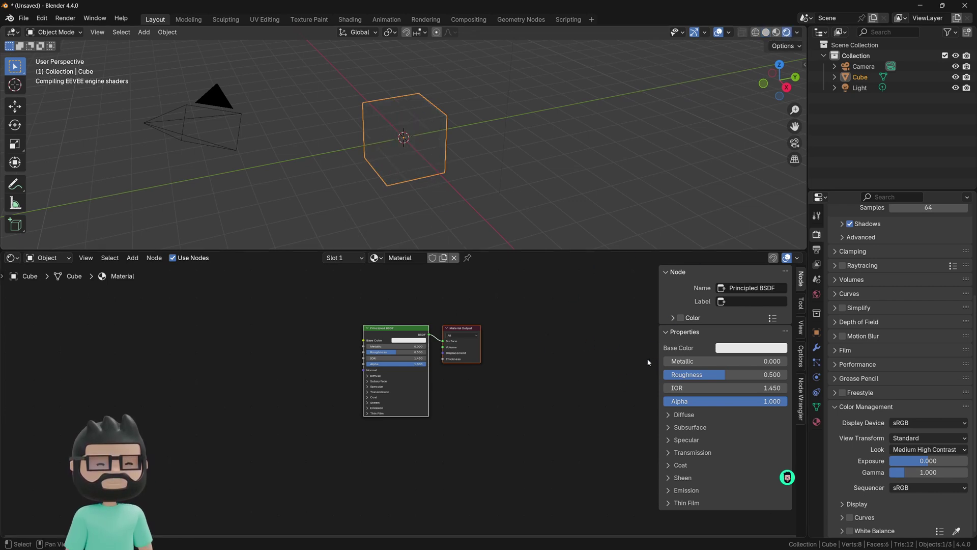
pyautogui.press('n')
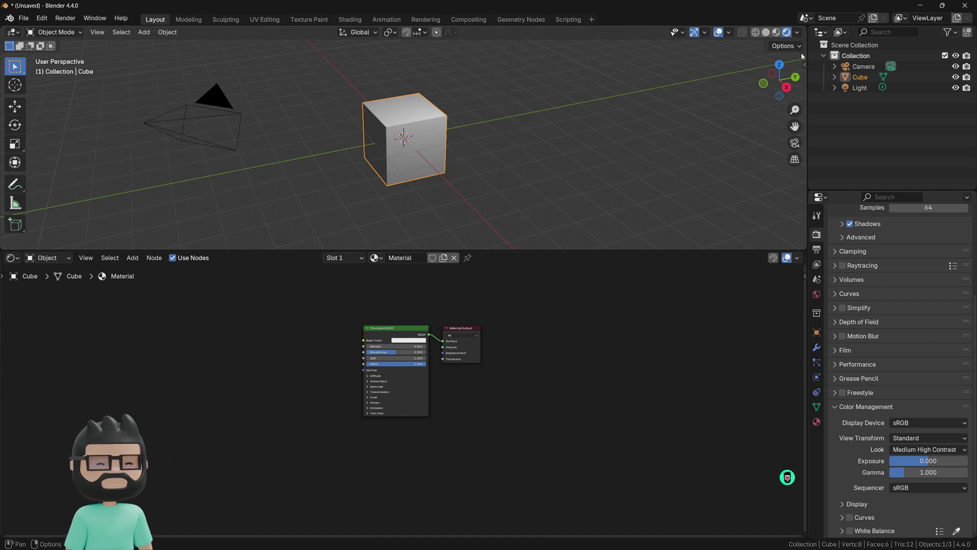
# Rename the cube's material to ToonShader.
pyautogui.click(413, 161)
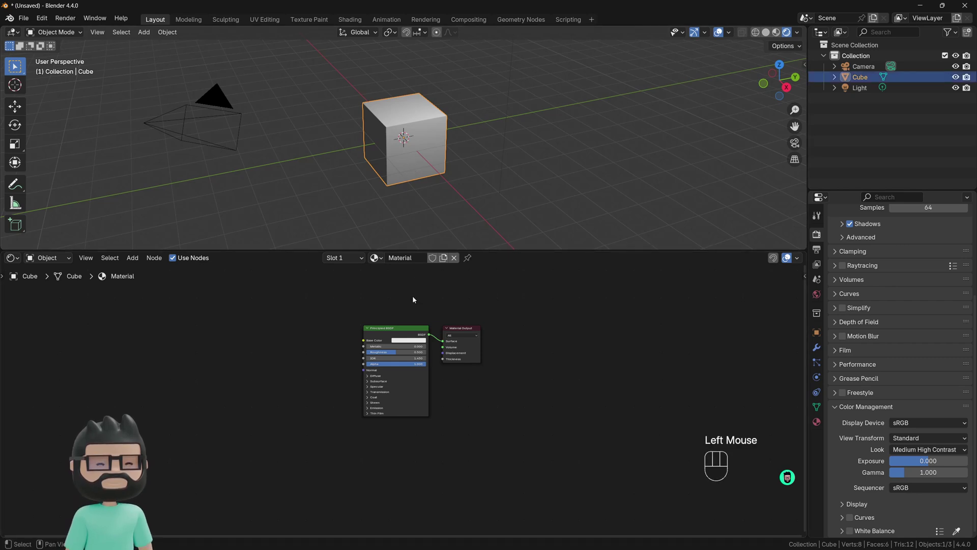
pyautogui.moveTo(413, 299); pyautogui.dragTo(408, 314, button='middle')
pyautogui.scroll(5, 400, 316)
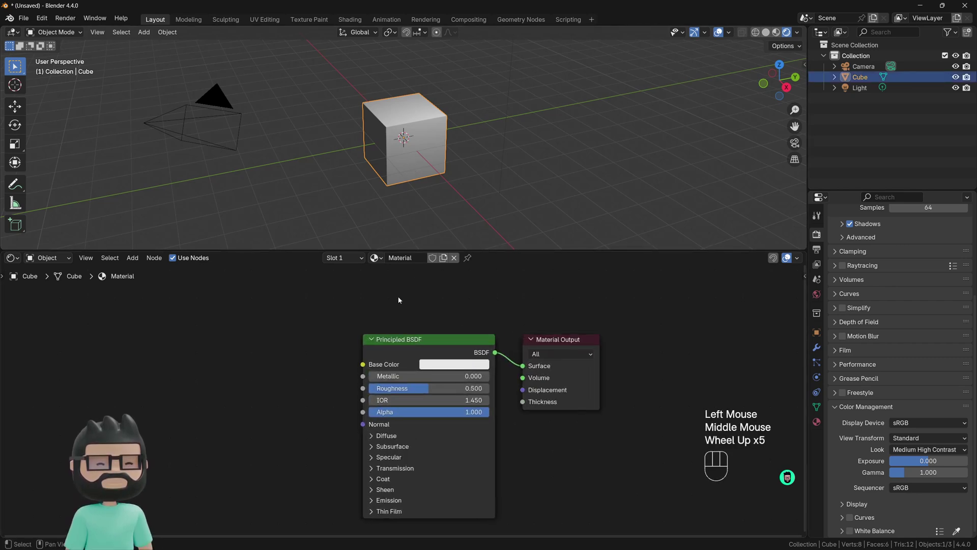
pyautogui.click(410, 257)
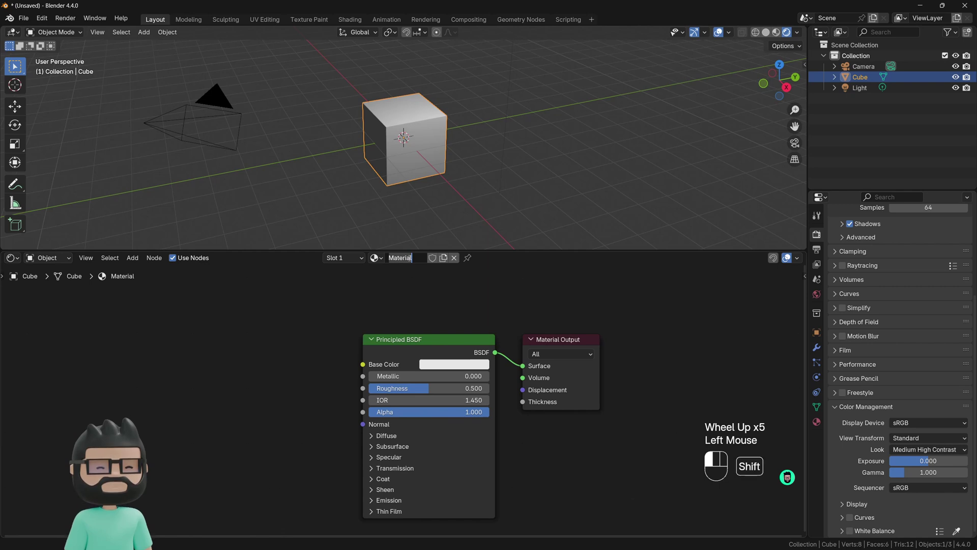
pyautogui.write('Toon')
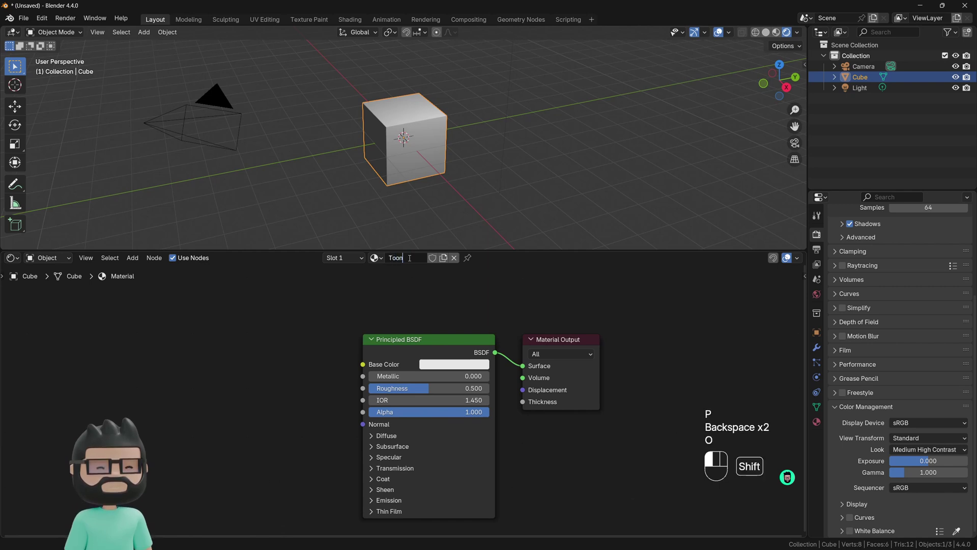
pyautogui.write('Shader')
pyautogui.click(383, 313)
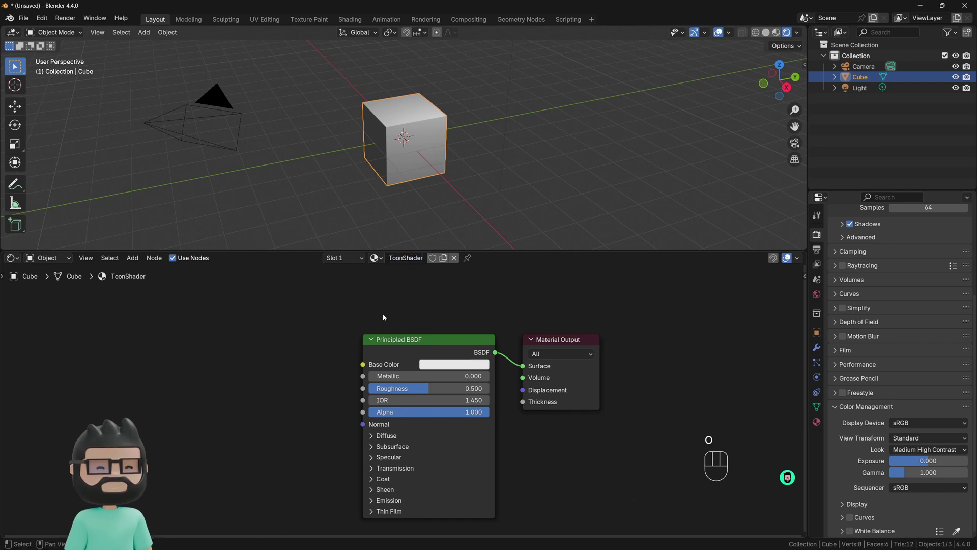
# Delete the Principled BSDF node and add a Diffuse BSDF node in its place, well ahead of the Material Output.
pyautogui.click(423, 341)
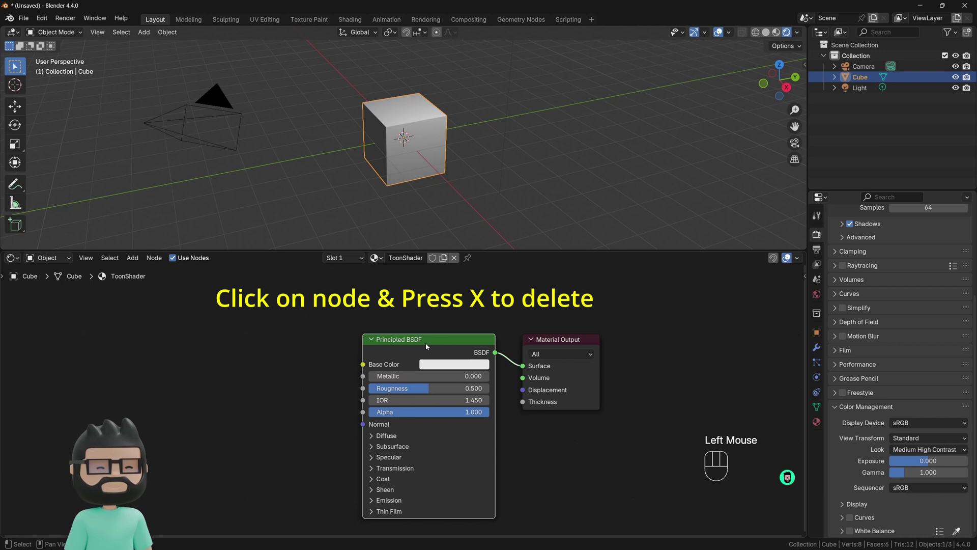
pyautogui.press('x')
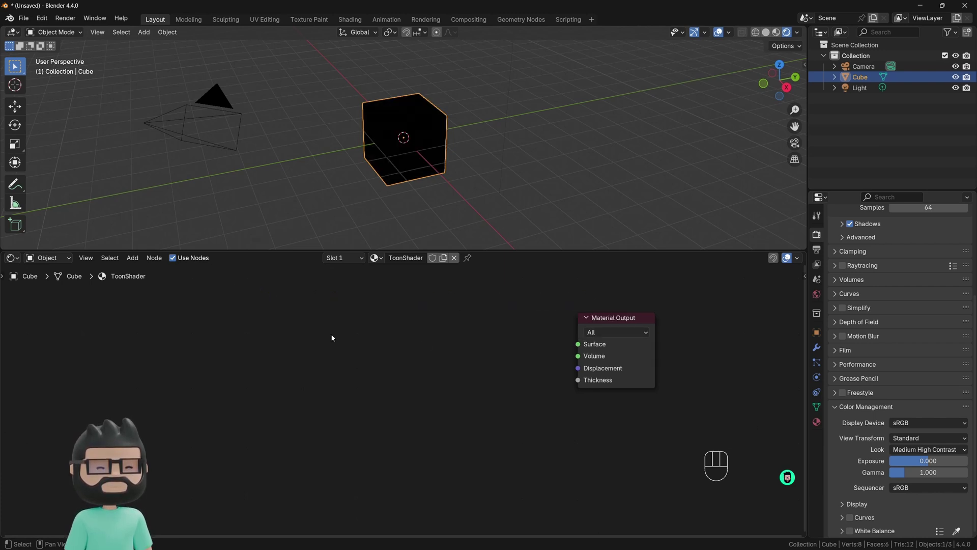
pyautogui.hotkey('shift', 'a')
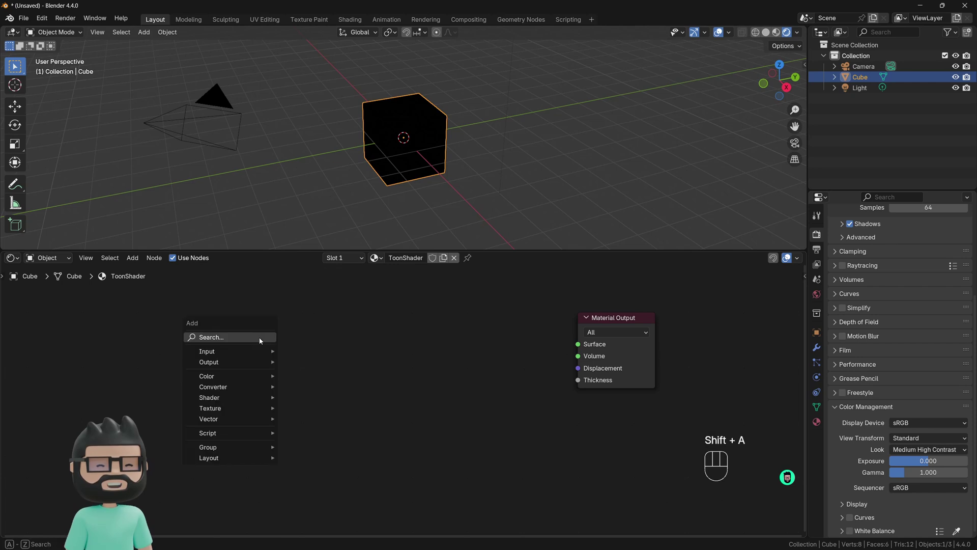
pyautogui.write('diff')
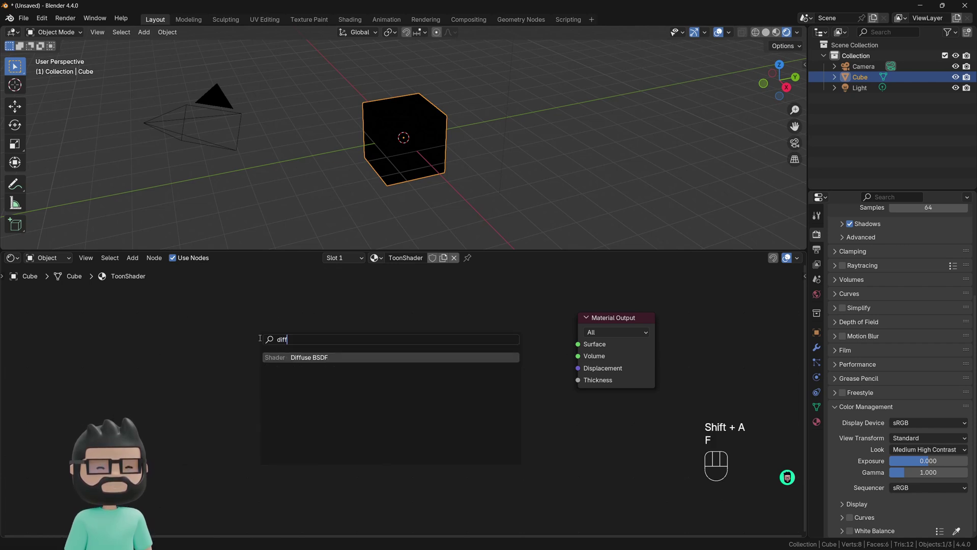
pyautogui.click(287, 357)
pyautogui.click(239, 321)
# Add a Shader to RGB node and a Color Ramp node between the Diffuse BSDF and the Material Output.
pyautogui.hotkey('shift', 'a')
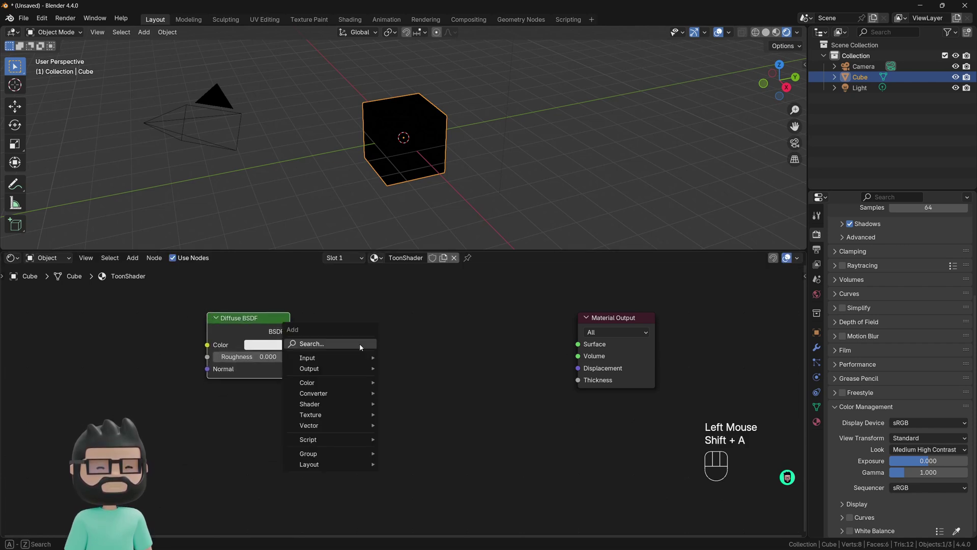
pyautogui.write('shader')
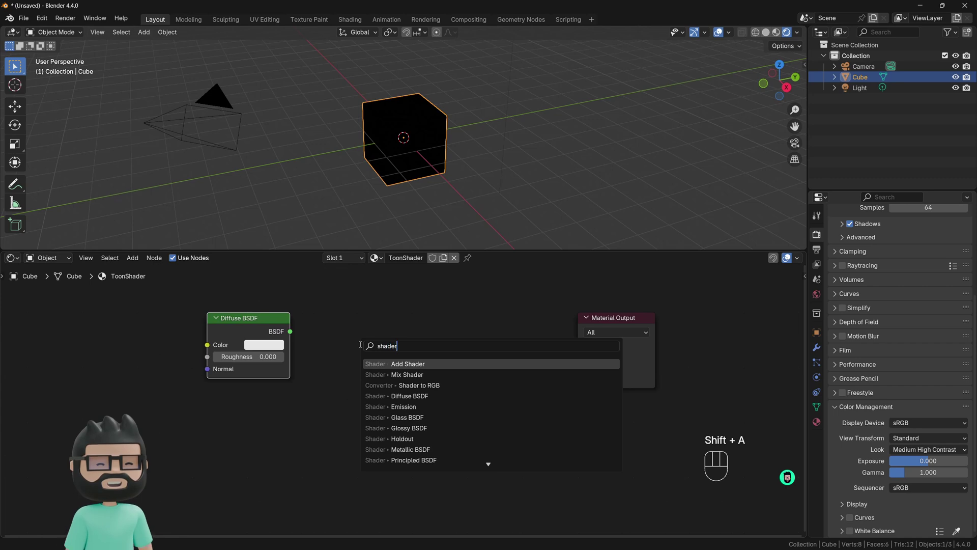
pyautogui.click(414, 385)
pyautogui.click(355, 332)
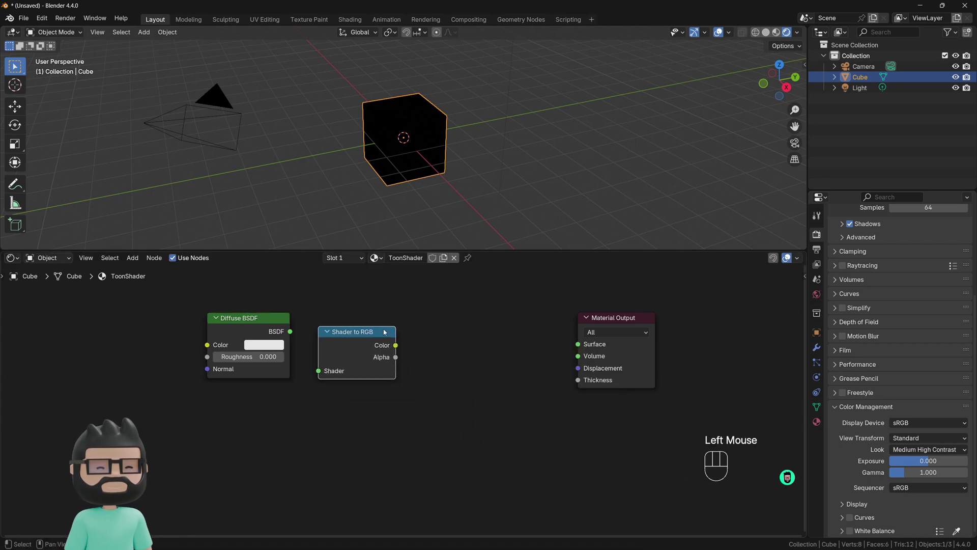
pyautogui.hotkey('shift', 'a')
pyautogui.write('color')
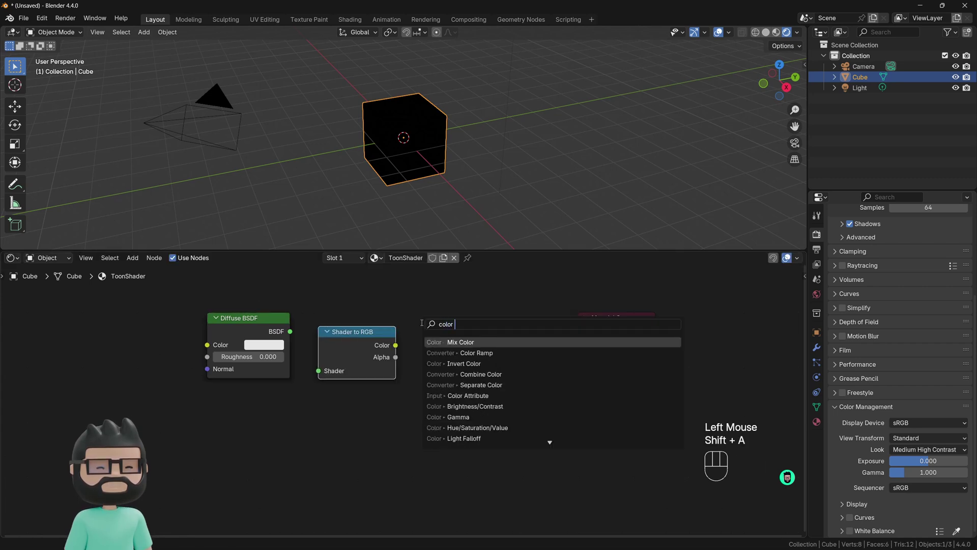
pyautogui.click(458, 353)
pyautogui.click(409, 301)
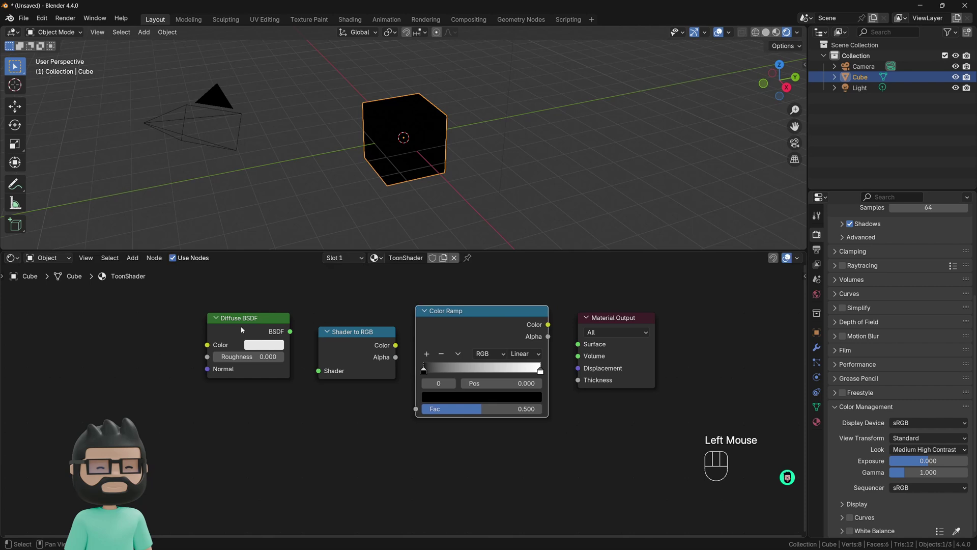
# Connect Diffuse BSDF to Shader to RGB, its Color to the Color Ramp's Fac, and the ramp's Color to the Material Output's Surface.
pyautogui.moveTo(242, 329); pyautogui.dragTo(297, 316)
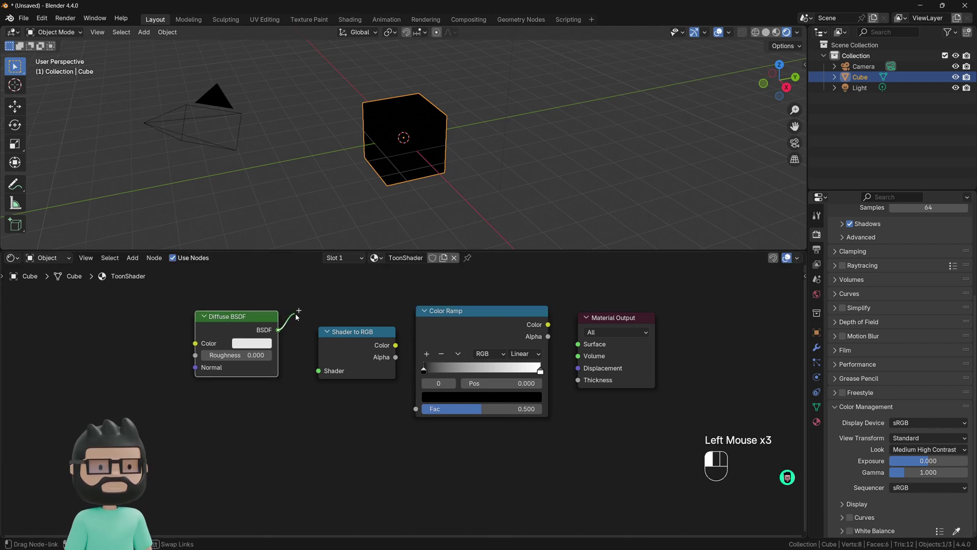
pyautogui.moveTo(314, 375); pyautogui.dragTo(318, 374)
pyautogui.moveTo(358, 338); pyautogui.dragTo(416, 408)
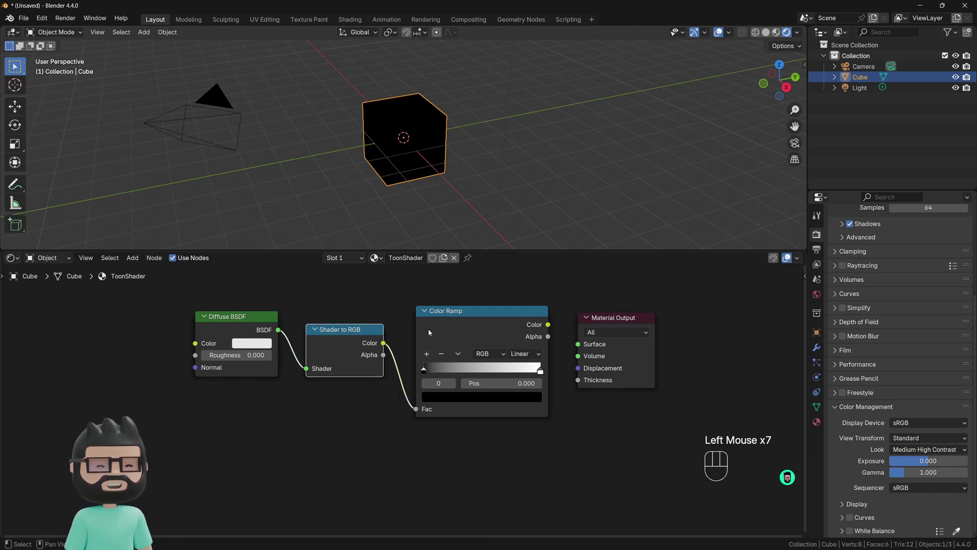
pyautogui.moveTo(548, 325); pyautogui.dragTo(613, 315)
pyautogui.click(613, 317)
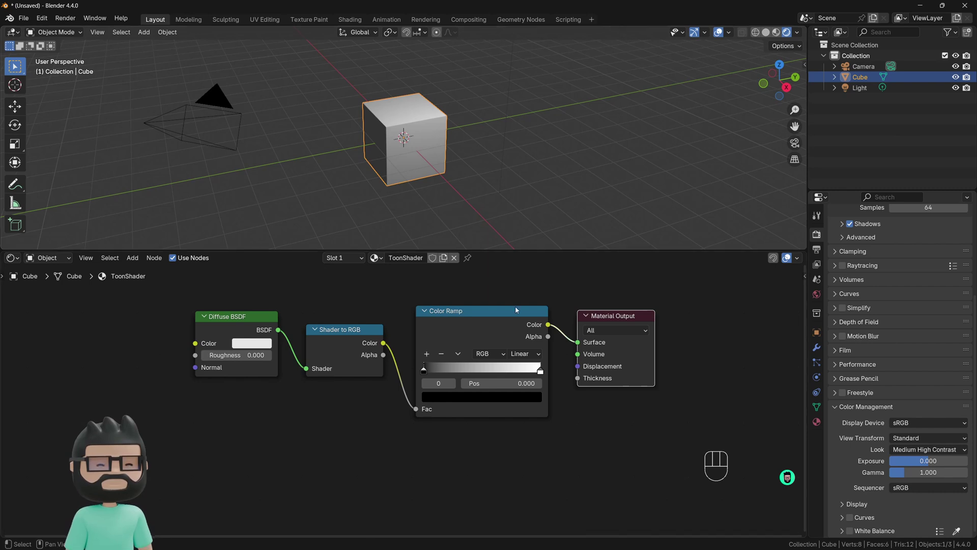
# Set the Color Ramp's interpolation to Constant and move its white stop to about position 0.229.
pyautogui.click(523, 353)
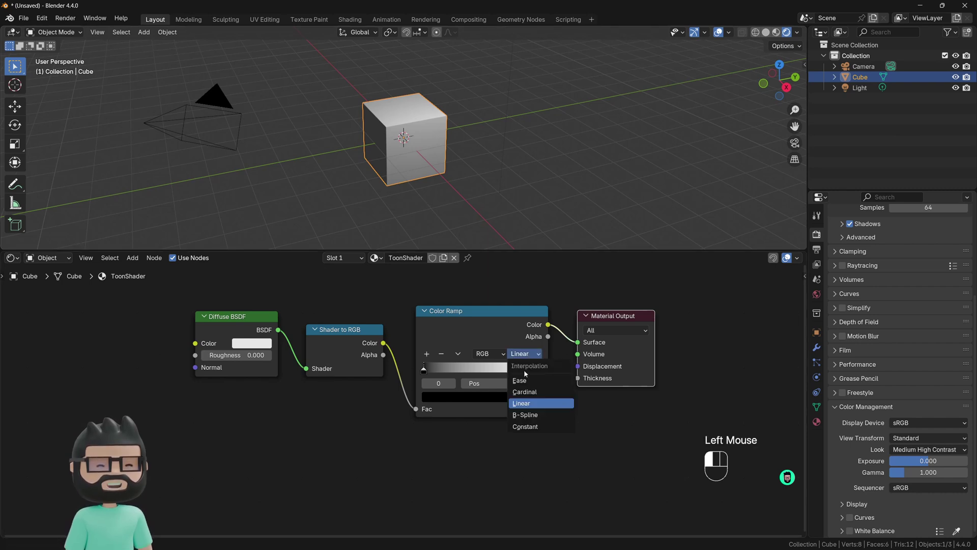
pyautogui.click(527, 427)
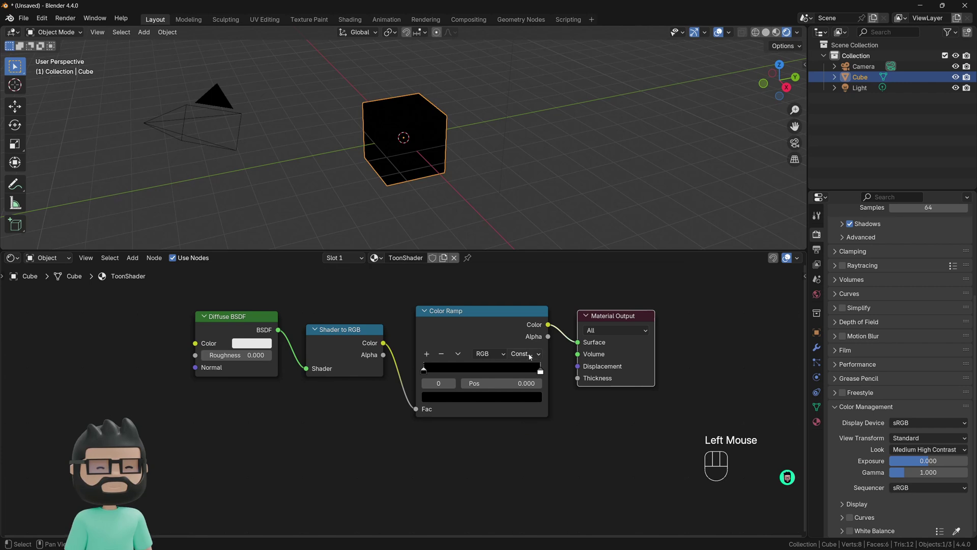
pyautogui.click(541, 370)
pyautogui.moveTo(541, 371); pyautogui.dragTo(446, 380)
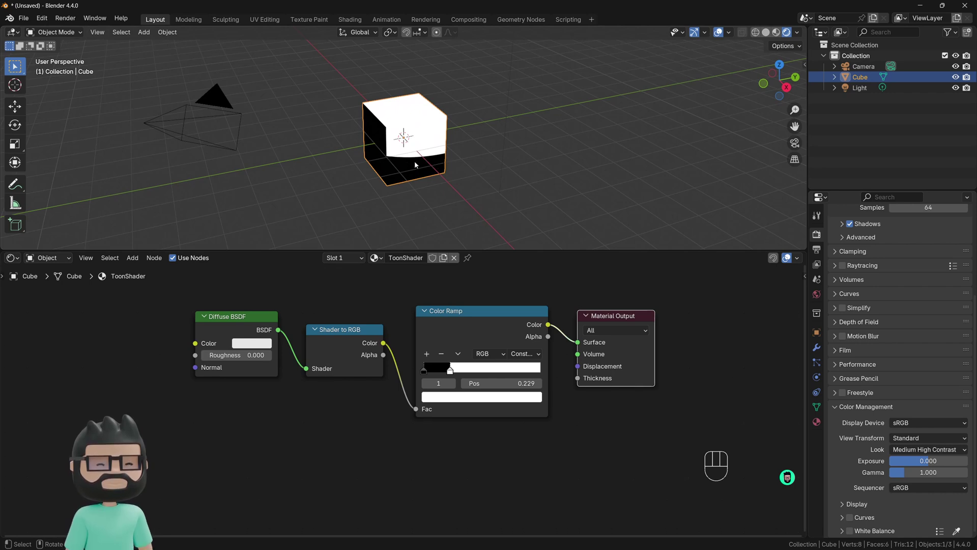
# Delete the default light and hide the camera in the viewport.
pyautogui.scroll(-3, 414, 161)
pyautogui.keyDown('shift'); pyautogui.moveTo(414, 160); pyautogui.dragTo(466, 173, button='middle'); pyautogui.keyUp('shift')
pyautogui.moveTo(515, 92); pyautogui.dragTo(479, 124)
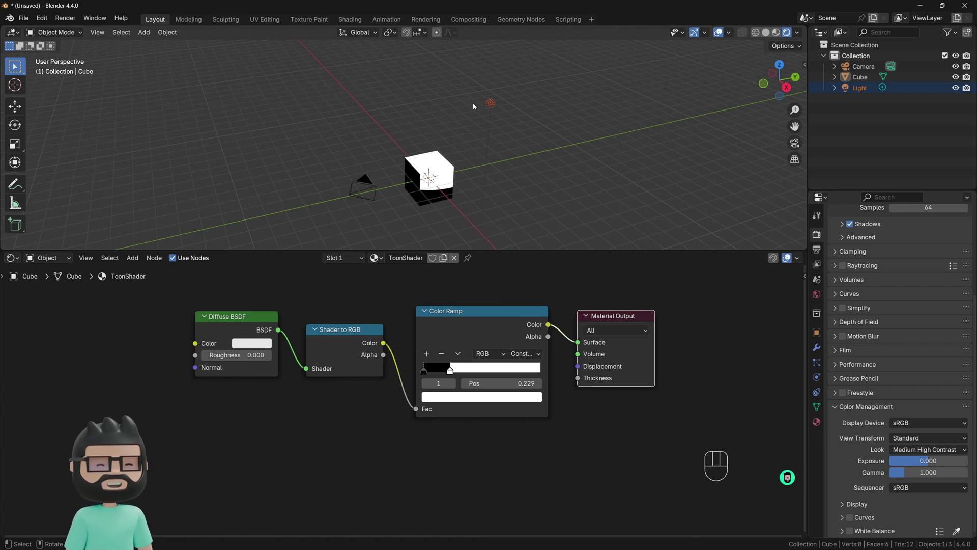
pyautogui.press('x')
pyautogui.click(472, 102)
pyautogui.click(363, 188)
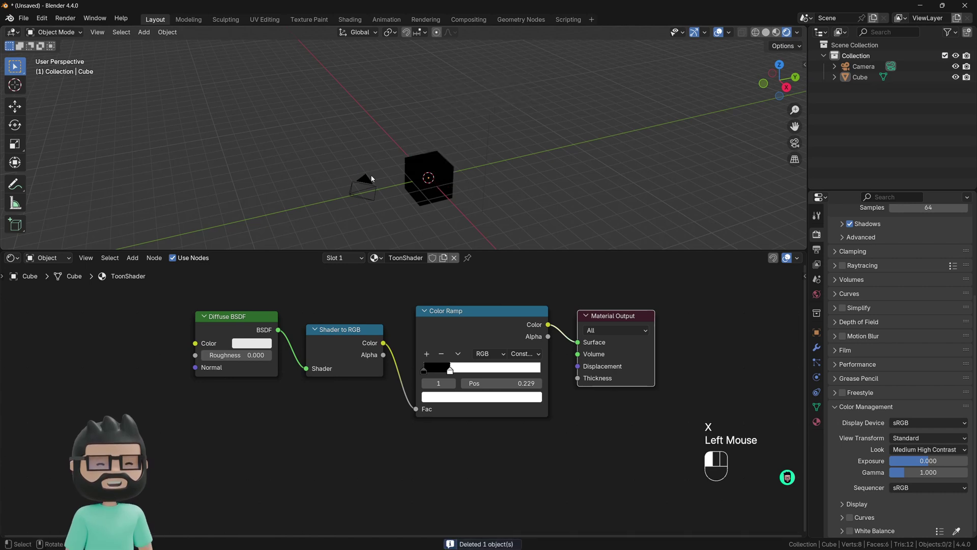
pyautogui.click(955, 67)
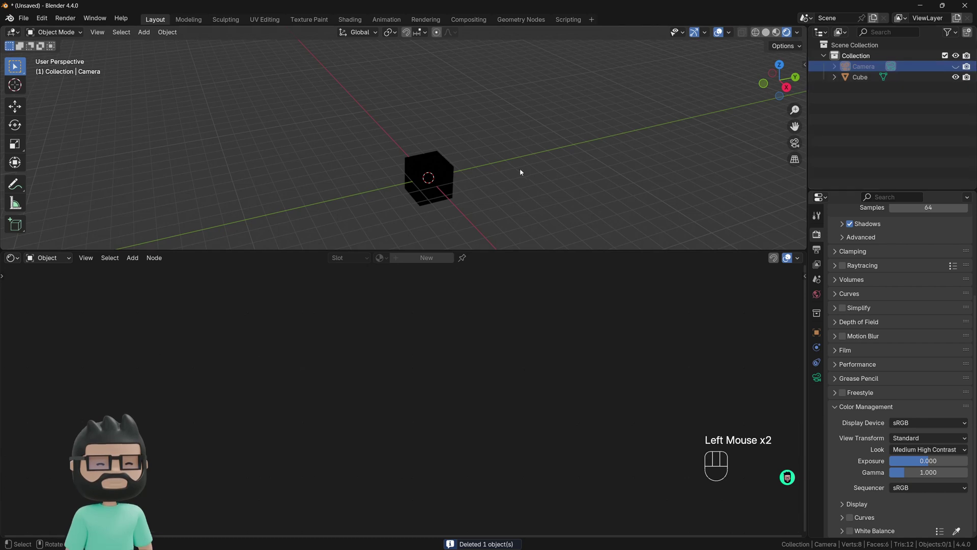
# Add a Sun light to the scene at the 3D cursor.
pyautogui.click(442, 170)
pyautogui.click(499, 176)
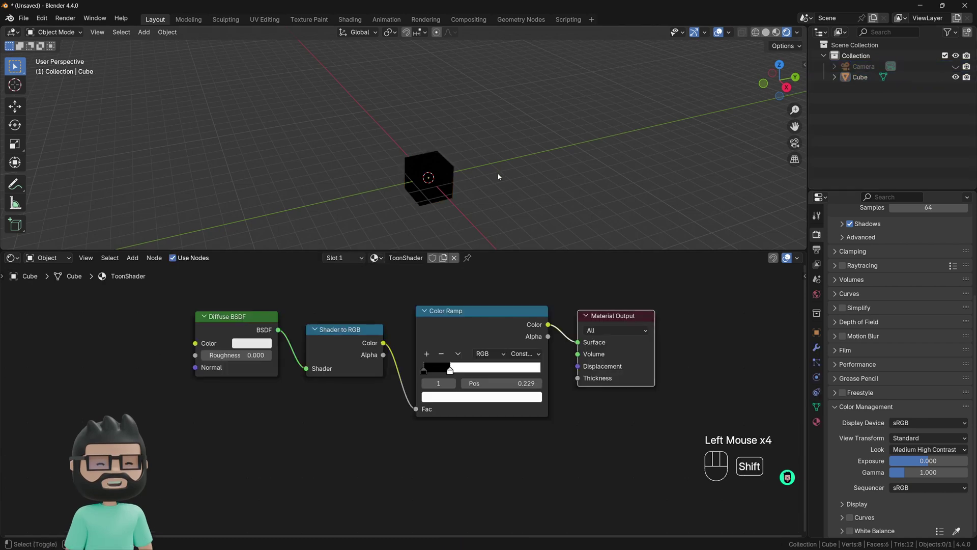
pyautogui.hotkey('shift', 'a')
pyautogui.moveTo(445, 315)
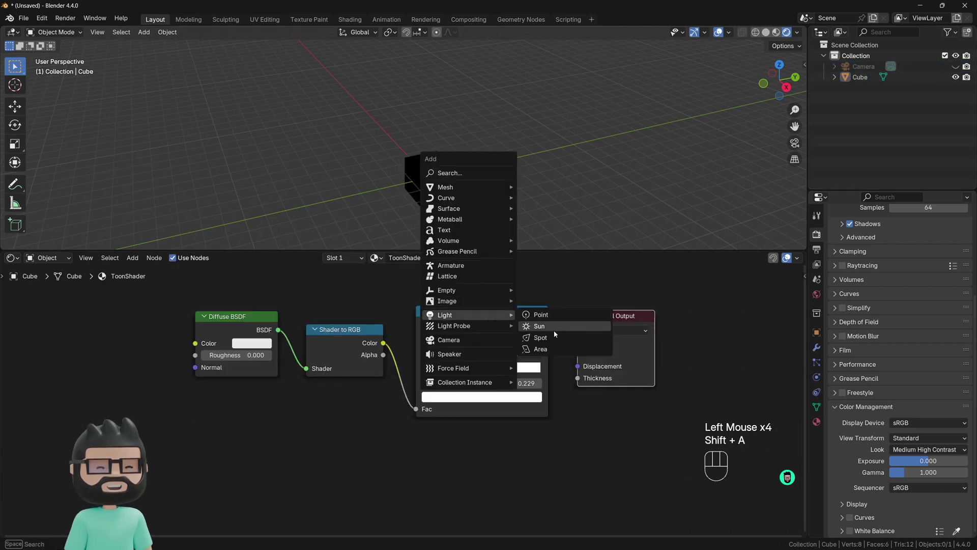
pyautogui.click(554, 329)
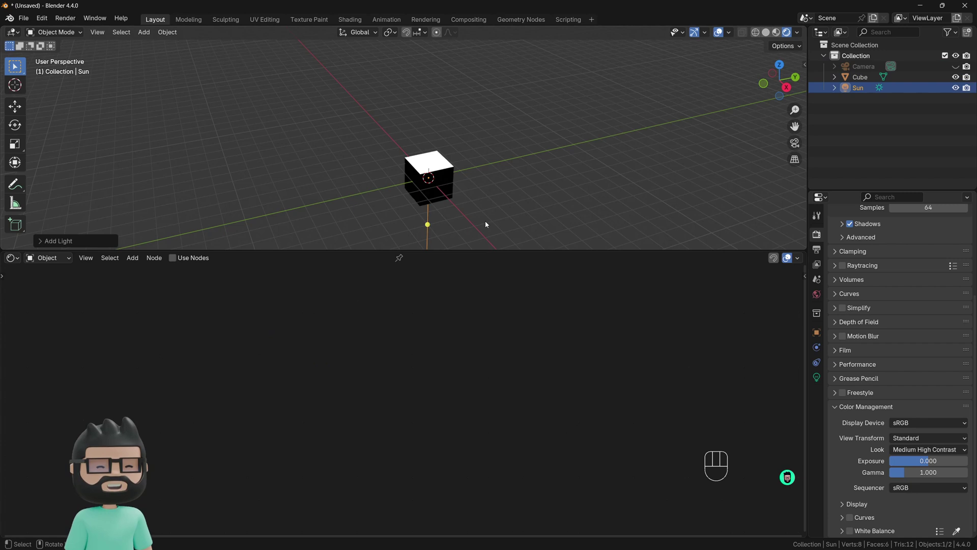
# Rotate the Sun light 30° around the global X axis.
pyautogui.press('r')
pyautogui.press('x')
pyautogui.press('KP_3')
pyautogui.press('KP_0')
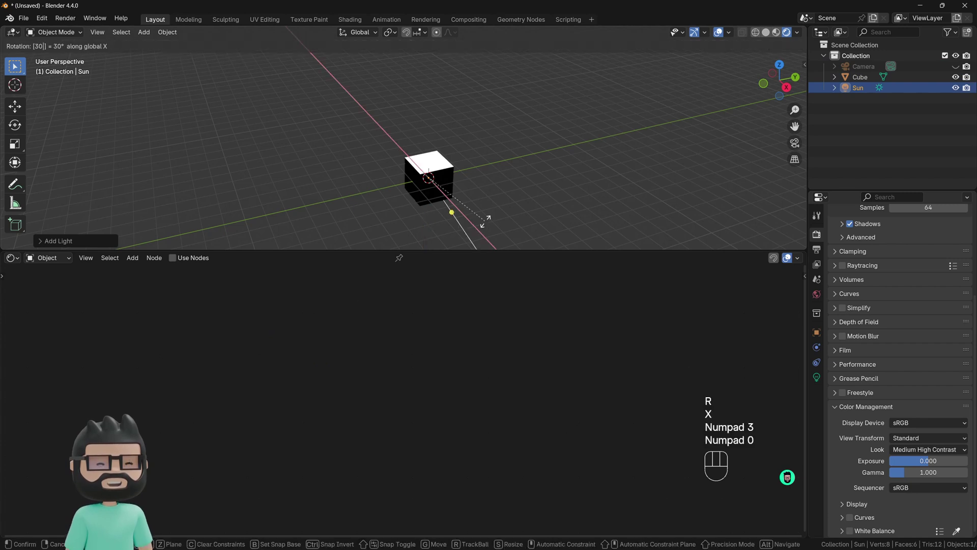
pyautogui.press('KP_Enter')
# Move the white stop of the cube material's Color Ramp to about position 0.140.
pyautogui.click(430, 189)
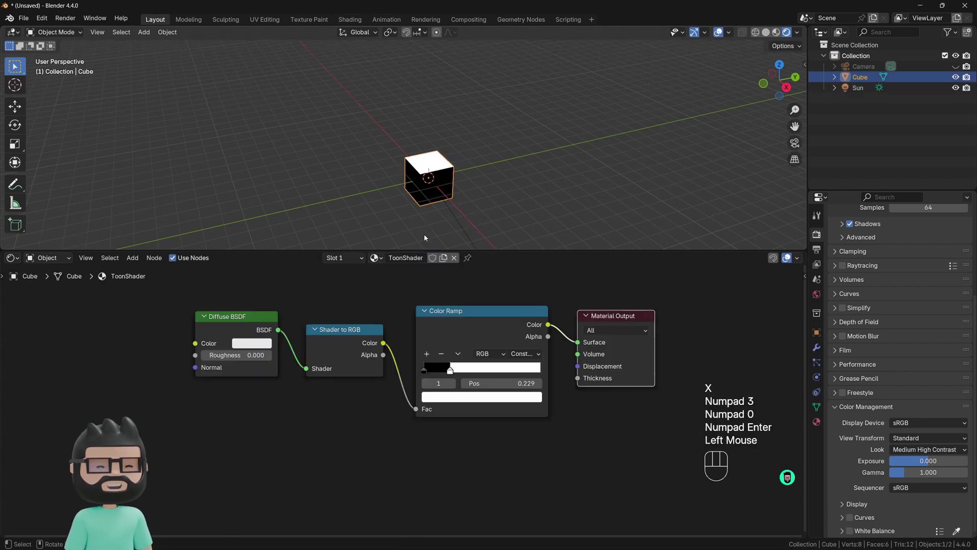
pyautogui.scroll(2, 431, 328)
pyautogui.click(454, 377)
pyautogui.moveTo(454, 379)
pyautogui.mouseDown()
pyautogui.moveTo(440, 379)
pyautogui.moveTo(464, 379)
pyautogui.moveTo(442, 379)
pyautogui.mouseUp()
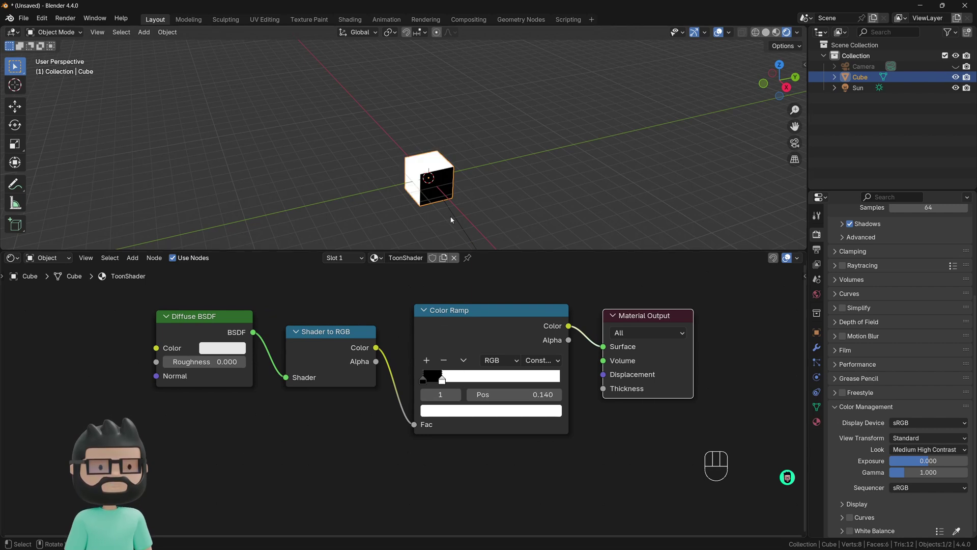
# Add a UV Sphere and move it about 3.4 m along negative X, beside the cube.
pyautogui.moveTo(427, 192); pyautogui.dragTo(446, 193, button='middle')
pyautogui.keyDown('shift'); pyautogui.scroll(1, 449, 193); pyautogui.keyUp('shift')
pyautogui.moveTo(446, 193); pyautogui.dragTo(441, 191, button='middle')
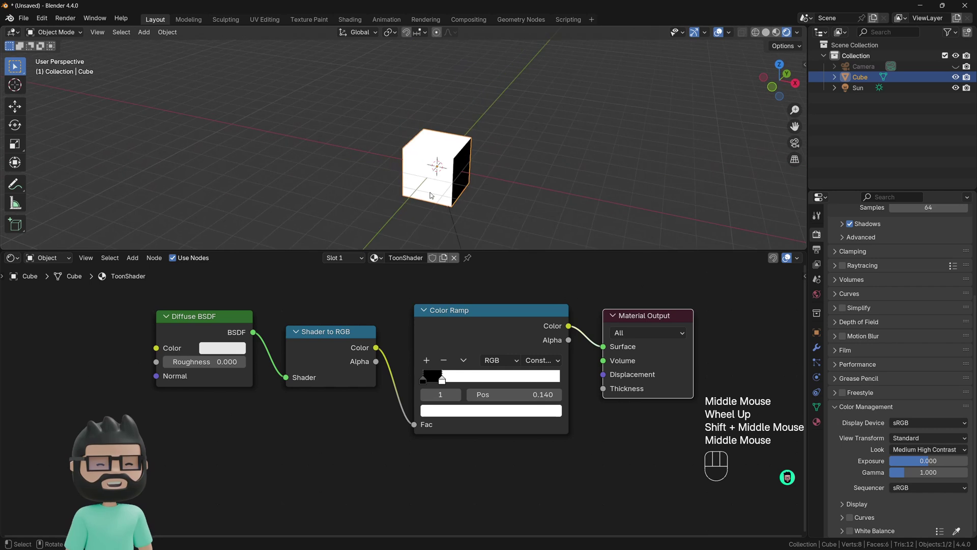
pyautogui.hotkey('shift', 'a')
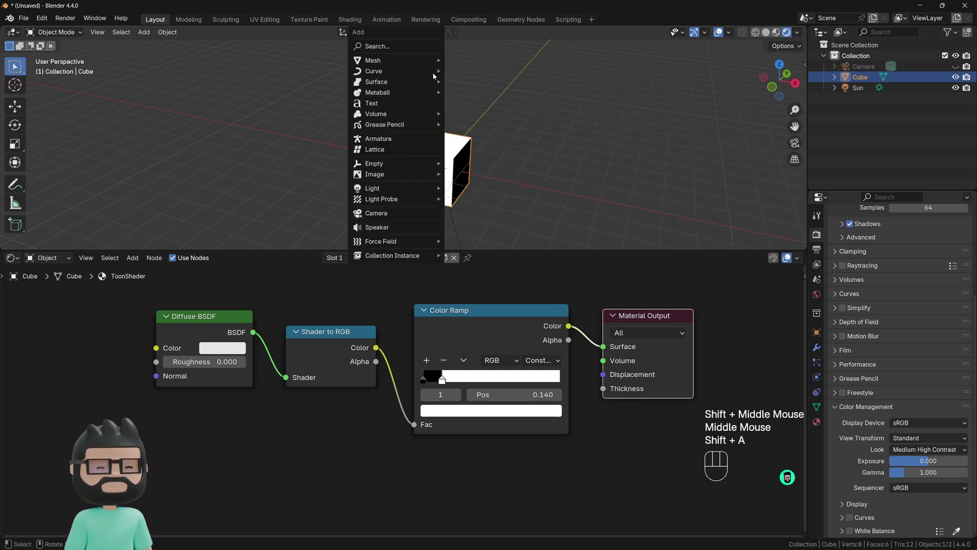
pyautogui.moveTo(397, 60)
pyautogui.click(471, 92)
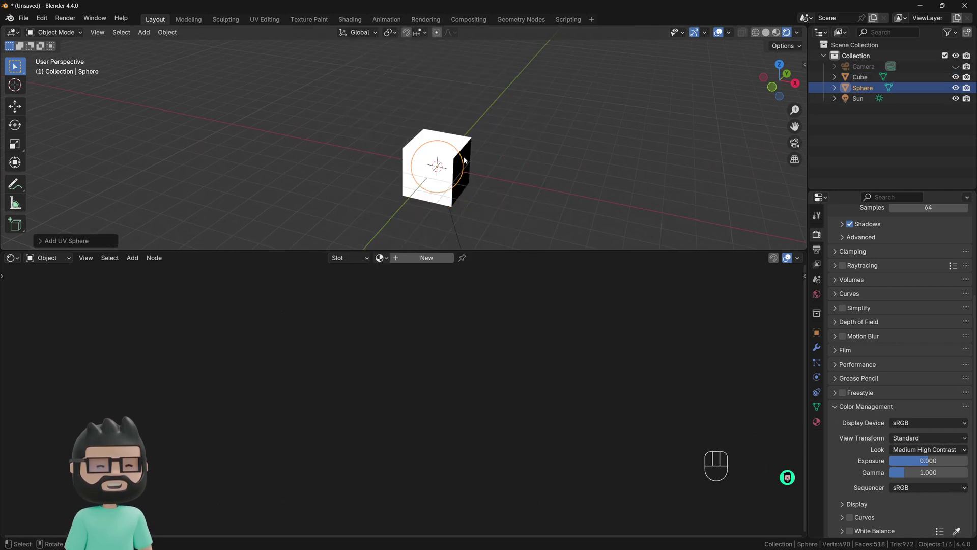
pyautogui.press('g')
pyautogui.press('x')
pyautogui.press('x')
pyautogui.press('x')
pyautogui.press('x')
pyautogui.press('x')
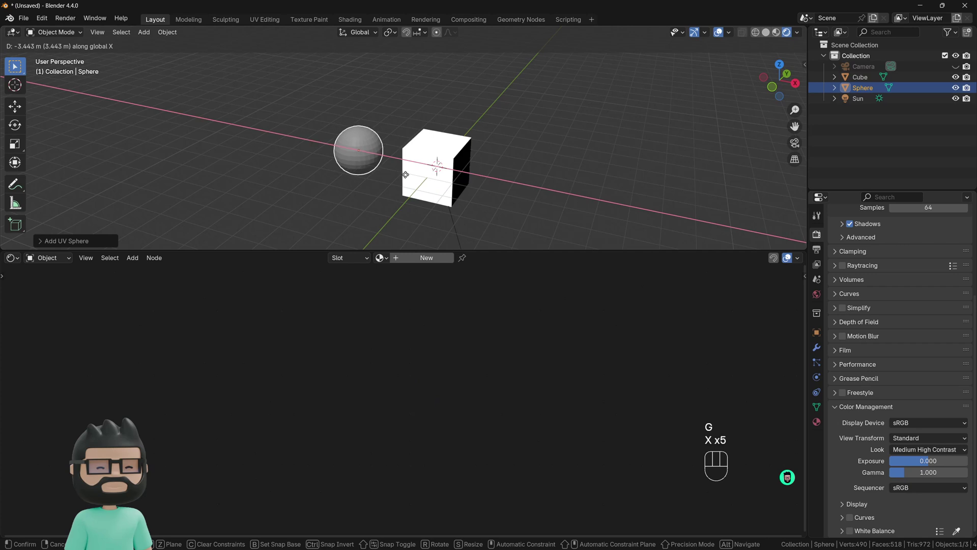
pyautogui.click(409, 175)
# Add a Monkey mesh and move it along X to the side of the cube opposite the sphere.
pyautogui.hotkey('shift', 'a')
pyautogui.moveTo(409, 170)
pyautogui.click(457, 269)
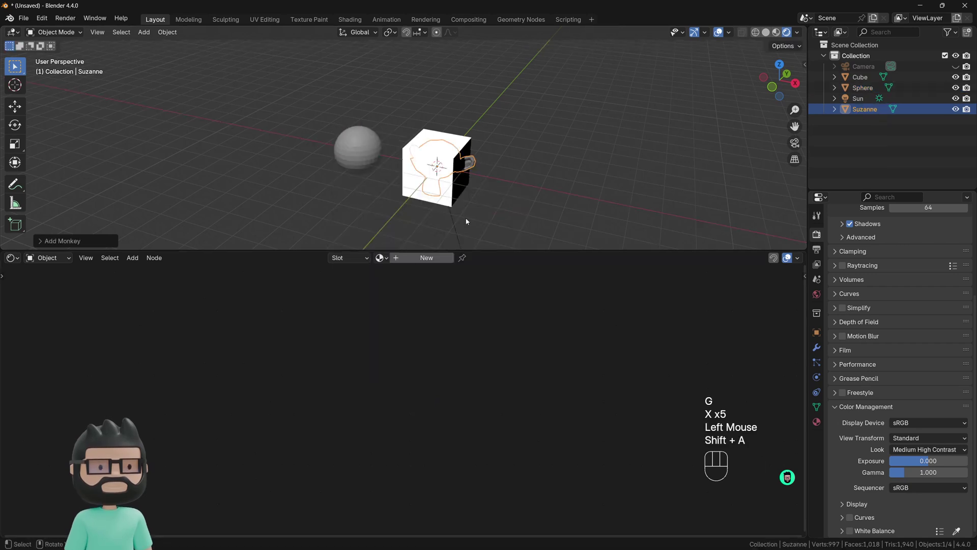
pyautogui.press('g')
pyautogui.press('x')
pyautogui.click(557, 216)
# Apply Shade Smooth to both the monkey and the sphere.
pyautogui.rightClick(526, 185)
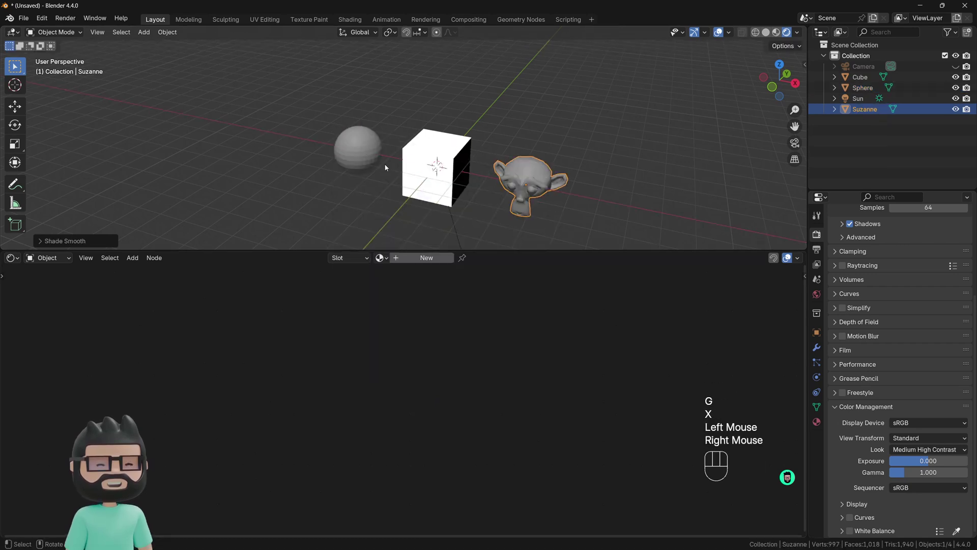
pyautogui.click(364, 152)
pyautogui.rightClick(364, 152)
pyautogui.click(364, 153)
# Assign the existing ToonShader material to the monkey and to the sphere.
pyautogui.click(499, 186)
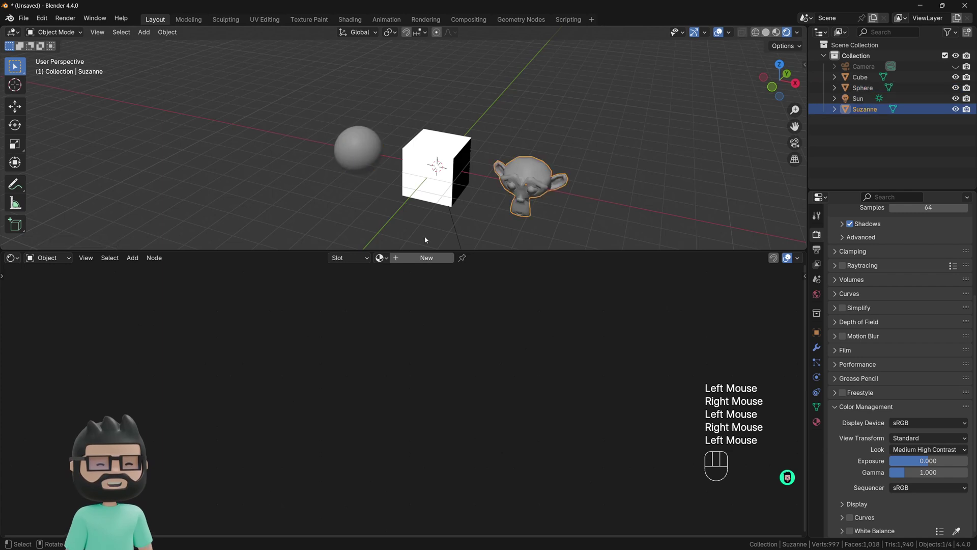
pyautogui.click(379, 257)
pyautogui.click(389, 274)
pyautogui.click(358, 150)
pyautogui.click(379, 258)
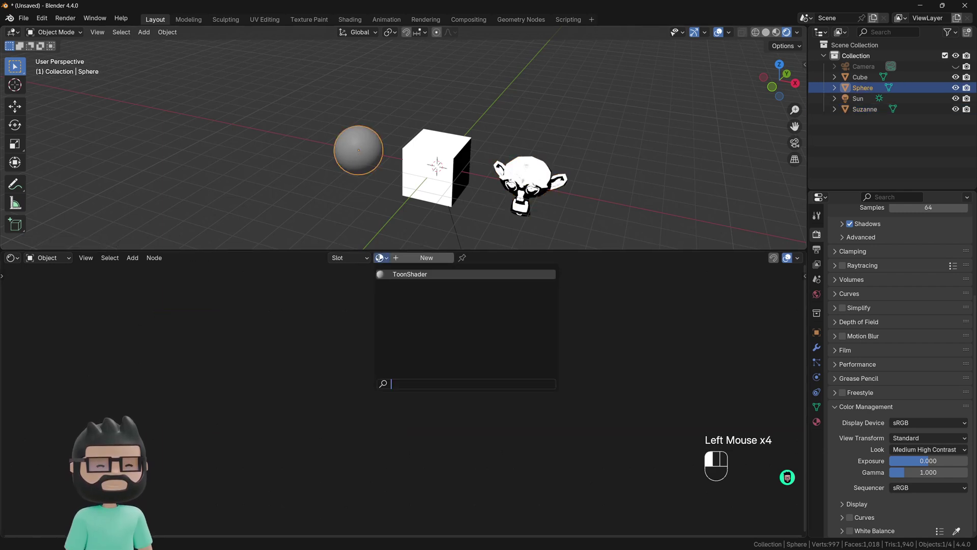
pyautogui.click(387, 275)
# Add a Subdivision Surface modifier to the monkey and set its viewport level to 2.
pyautogui.scroll(2, 458, 152)
pyautogui.moveTo(458, 153)
pyautogui.keyDown('shift'); pyautogui.mouseDown(button='middle')
pyautogui.moveTo(437, 132)
pyautogui.moveTo(464, 151)
pyautogui.mouseUp(button='middle'); pyautogui.keyUp('shift')
pyautogui.moveTo(287, 117); pyautogui.dragTo(473, 144, button='middle')
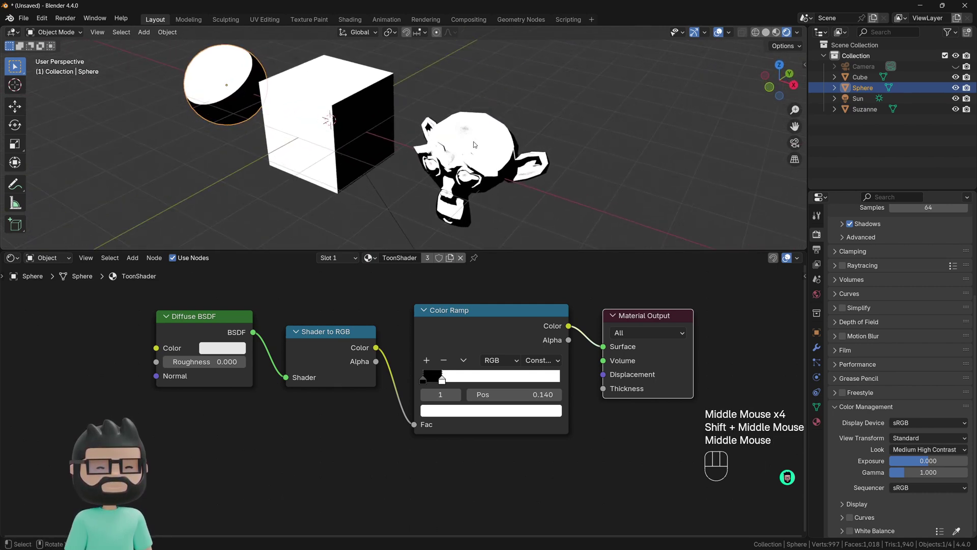
pyautogui.scroll(2, 473, 144)
pyautogui.click(461, 127)
pyautogui.click(817, 347)
pyautogui.click(904, 232)
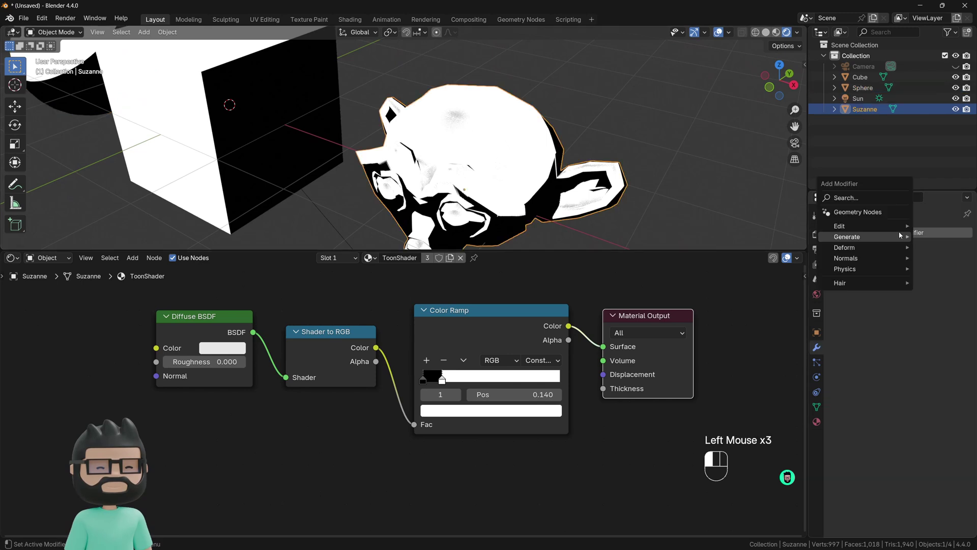
pyautogui.click(515, 157)
pyautogui.click(876, 232)
pyautogui.moveTo(875, 232)
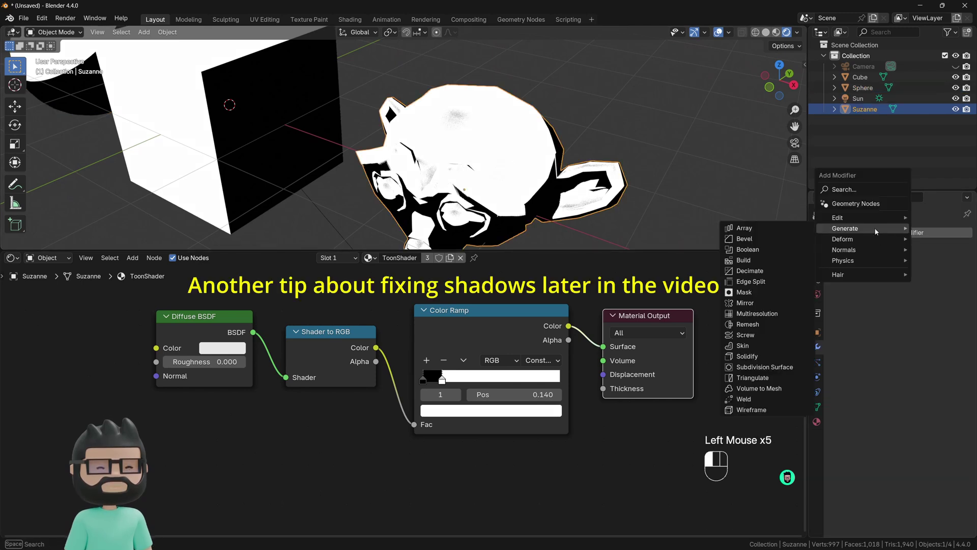
pyautogui.click(764, 367)
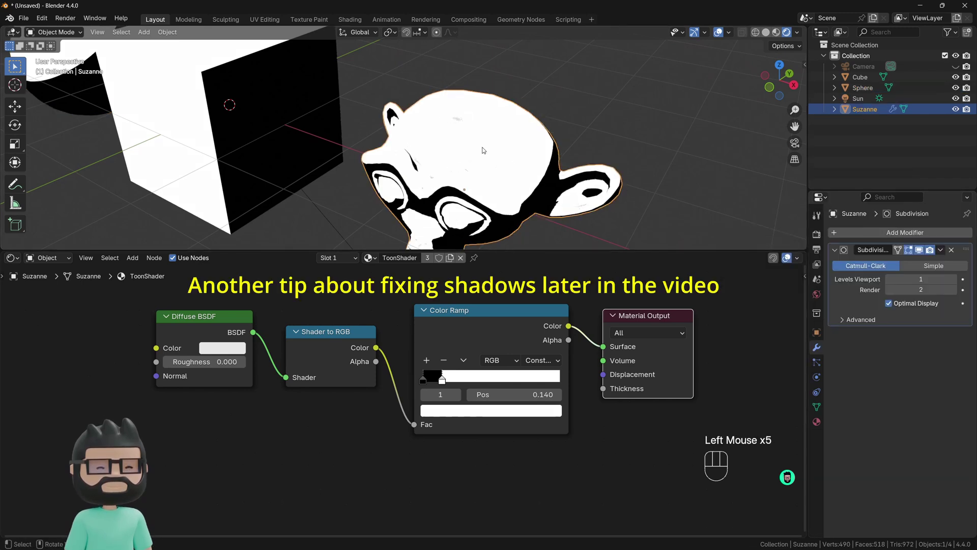
pyautogui.click(955, 279)
# Switch the shader editor from the object material to the World nodes.
pyautogui.scroll(-3, 489, 173)
pyautogui.moveTo(489, 173); pyautogui.dragTo(421, 216, button='middle')
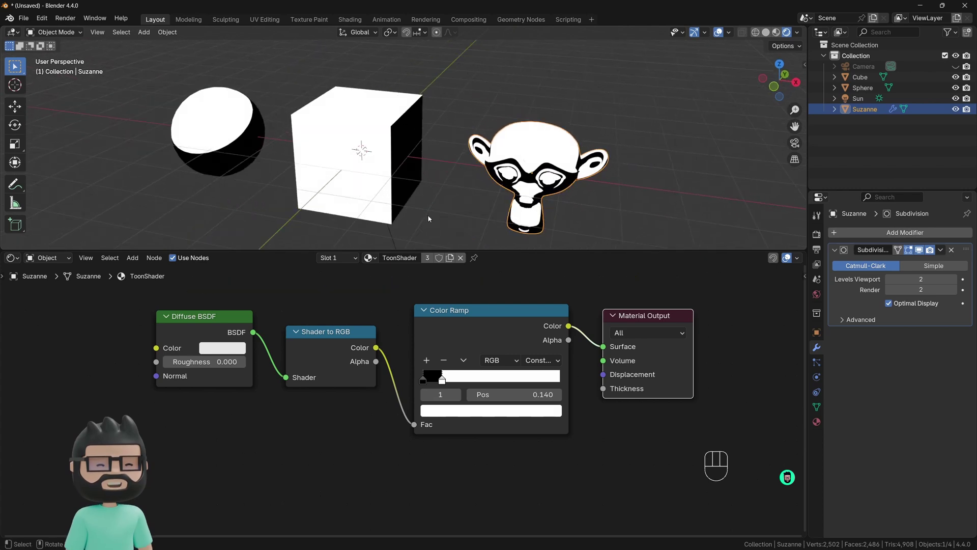
pyautogui.scroll(-2, 428, 215)
pyautogui.keyDown('shift'); pyautogui.moveTo(435, 218); pyautogui.dragTo(443, 205, button='middle'); pyautogui.keyUp('shift')
pyautogui.click(61, 258)
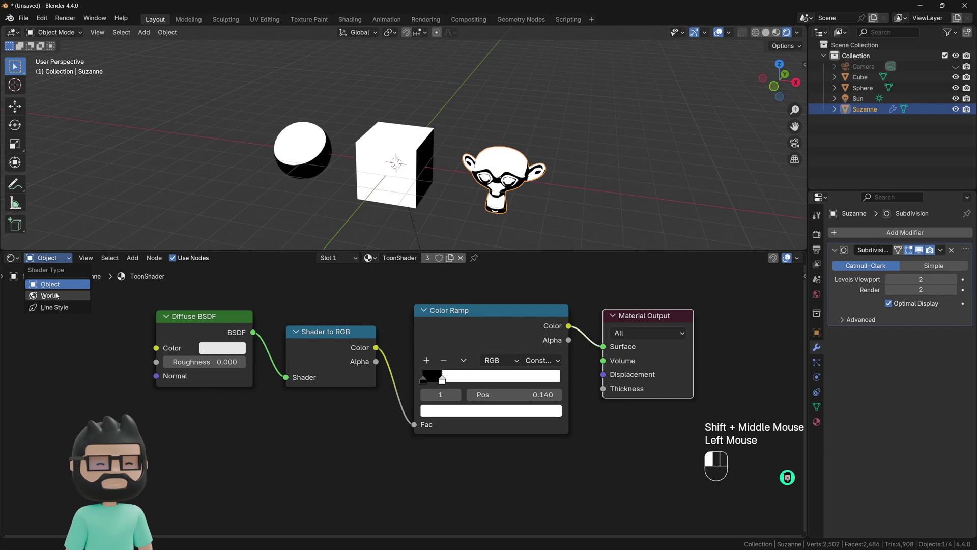
pyautogui.click(49, 296)
pyautogui.moveTo(441, 322); pyautogui.dragTo(414, 379, button='middle')
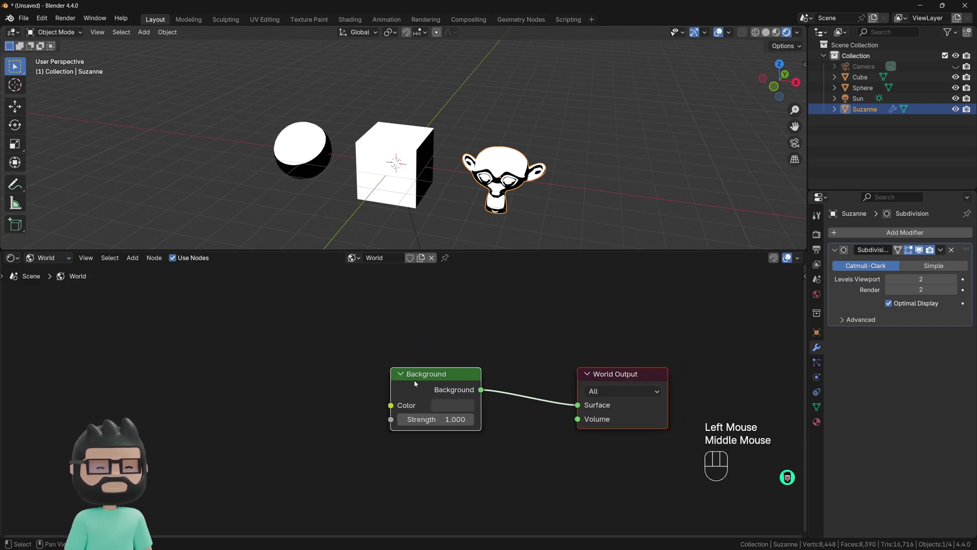
# Try a light lavender-blue colour on the world's Background node and undo it.
pyautogui.click(453, 405)
pyautogui.click(477, 236)
pyautogui.moveTo(477, 236); pyautogui.dragTo(549, 213)
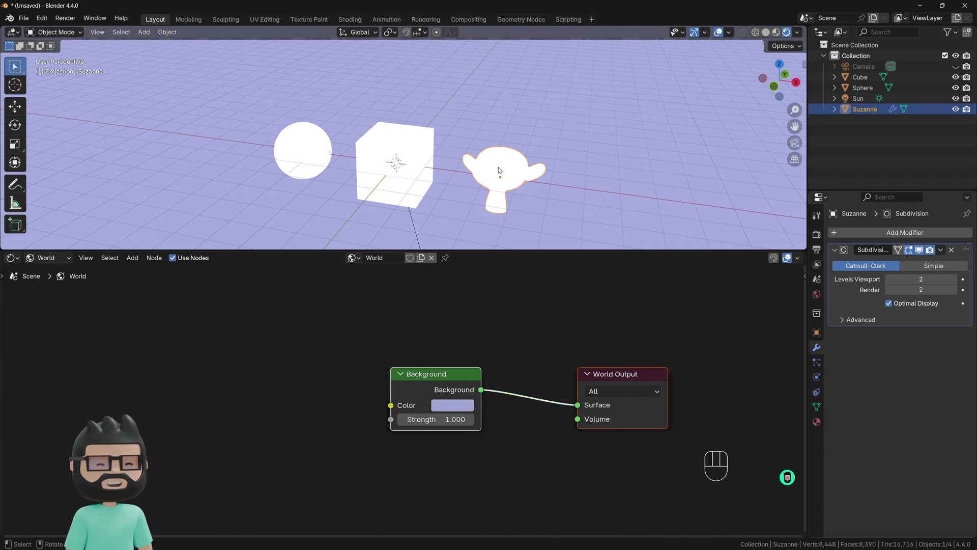
pyautogui.hotkey('ctrl', 'z')
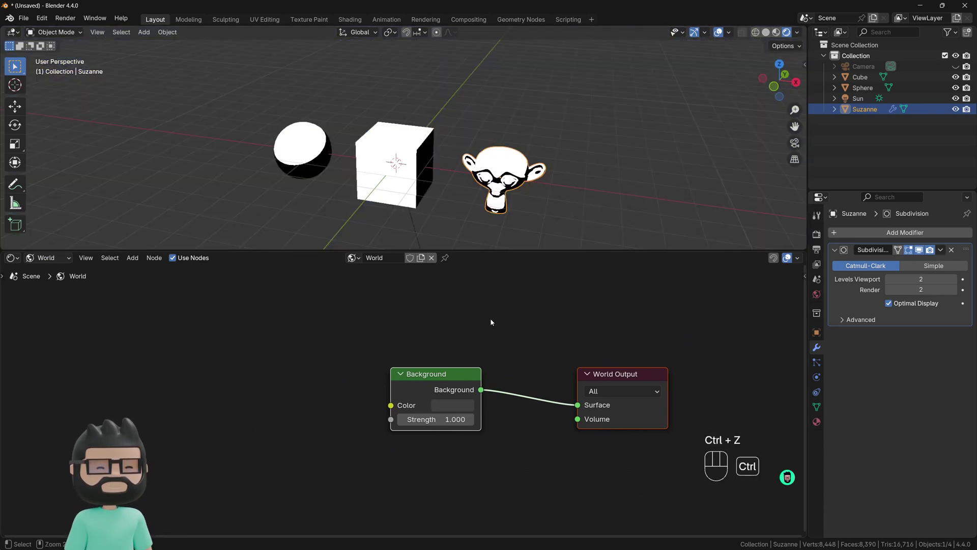
# Duplicate the Background node and place the copy directly below the original.
pyautogui.moveTo(512, 353); pyautogui.dragTo(519, 321, button='middle')
pyautogui.click(450, 353)
pyautogui.hotkey('shift', 'd')
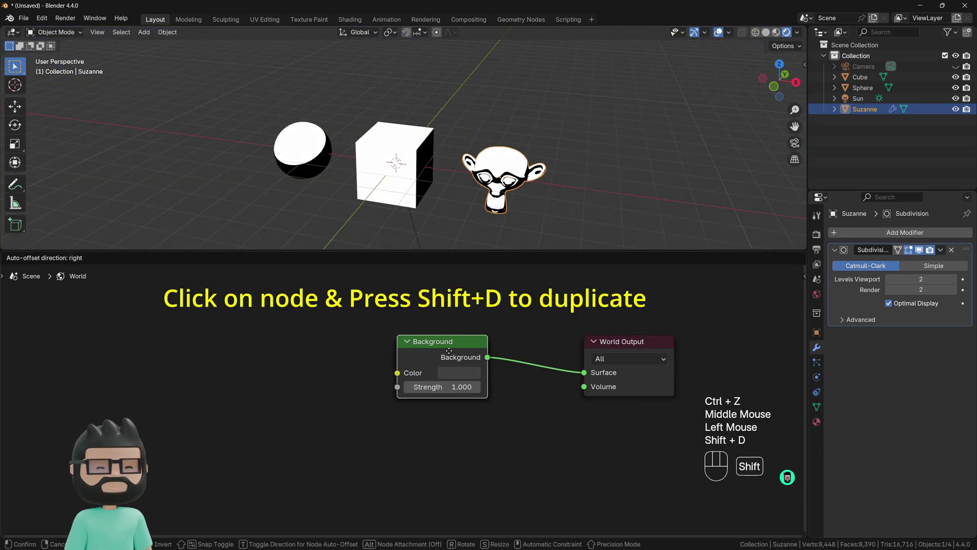
pyautogui.click(448, 431)
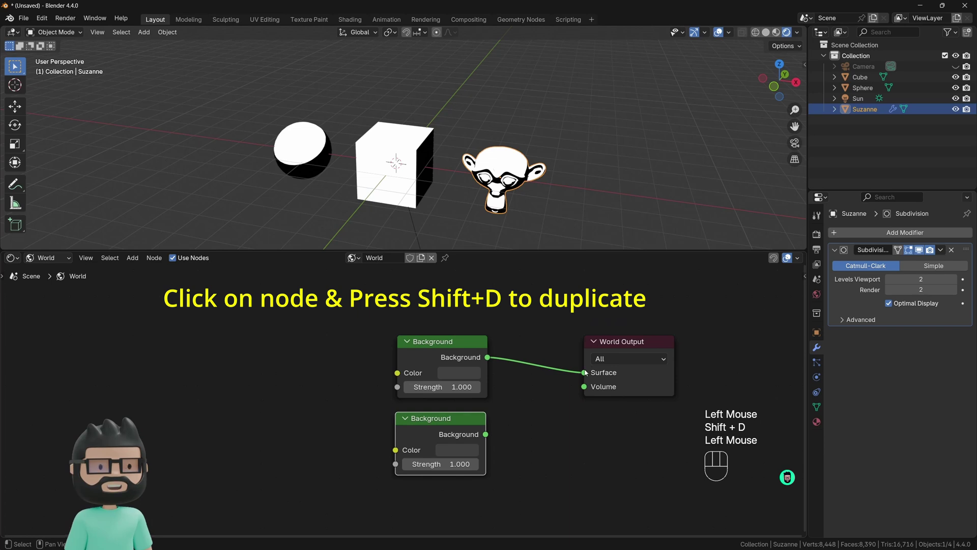
# Disconnect the Background node from World Output and move World Output farther away to free space between them.
pyautogui.moveTo(584, 372); pyautogui.dragTo(543, 372)
pyautogui.click(625, 347)
pyautogui.moveTo(624, 347); pyautogui.dragTo(680, 335)
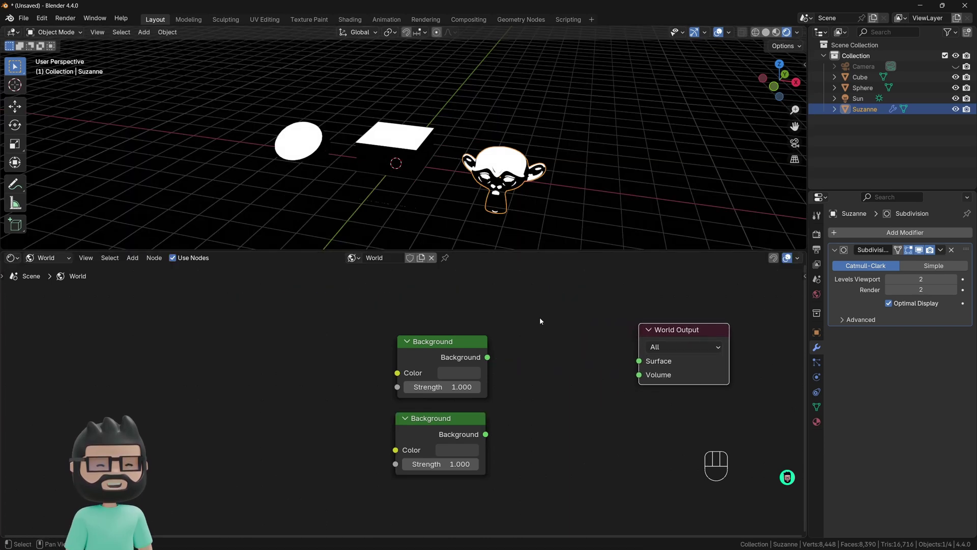
# Add a Mix Shader node and connect the upper and lower Background nodes to its first and second Shader inputs.
pyautogui.hotkey('shift', 'a')
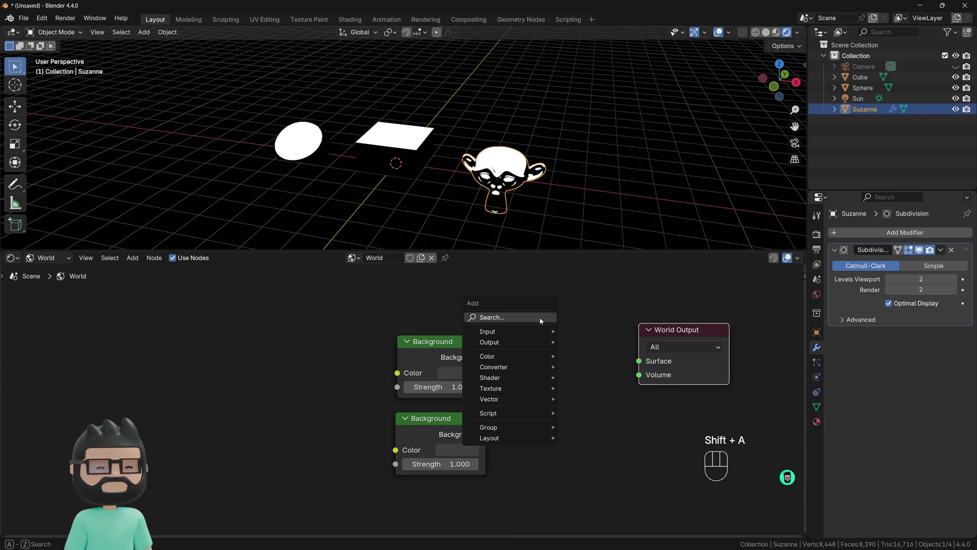
pyautogui.write('mix')
pyautogui.click(588, 359)
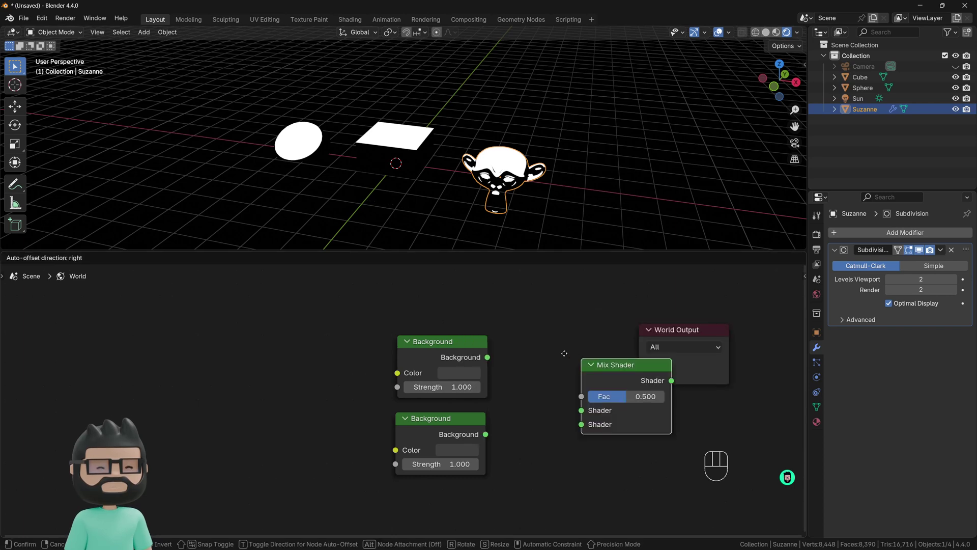
pyautogui.click(535, 324)
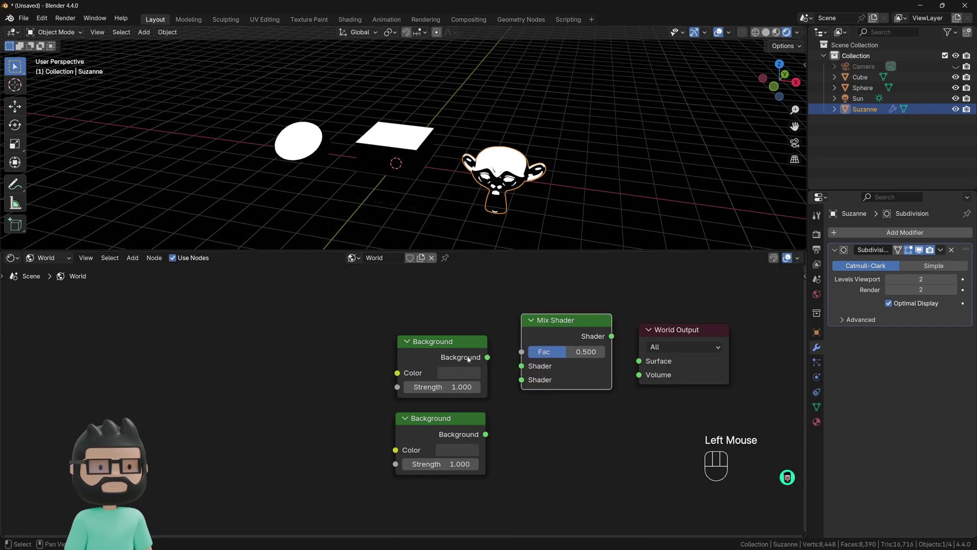
pyautogui.moveTo(487, 357); pyautogui.dragTo(522, 366)
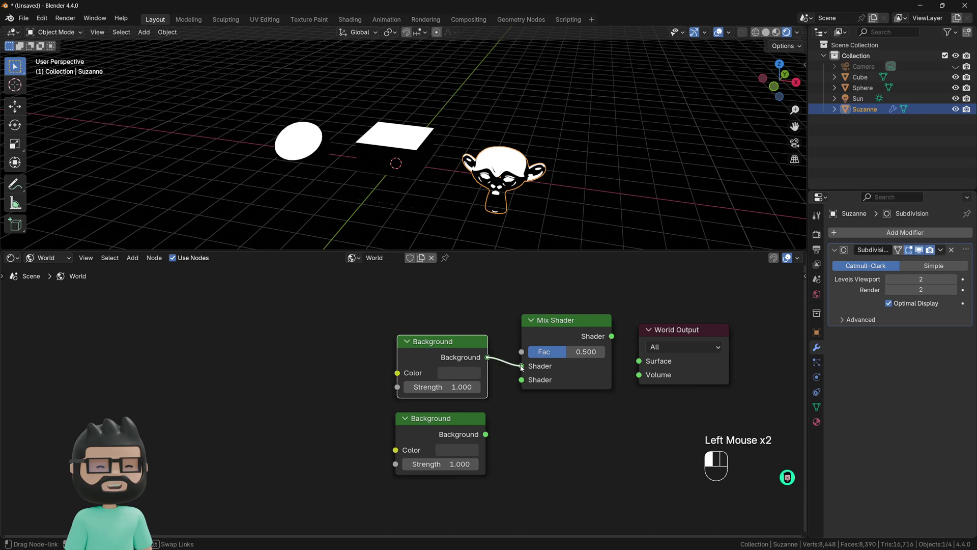
pyautogui.moveTo(486, 434); pyautogui.dragTo(521, 379)
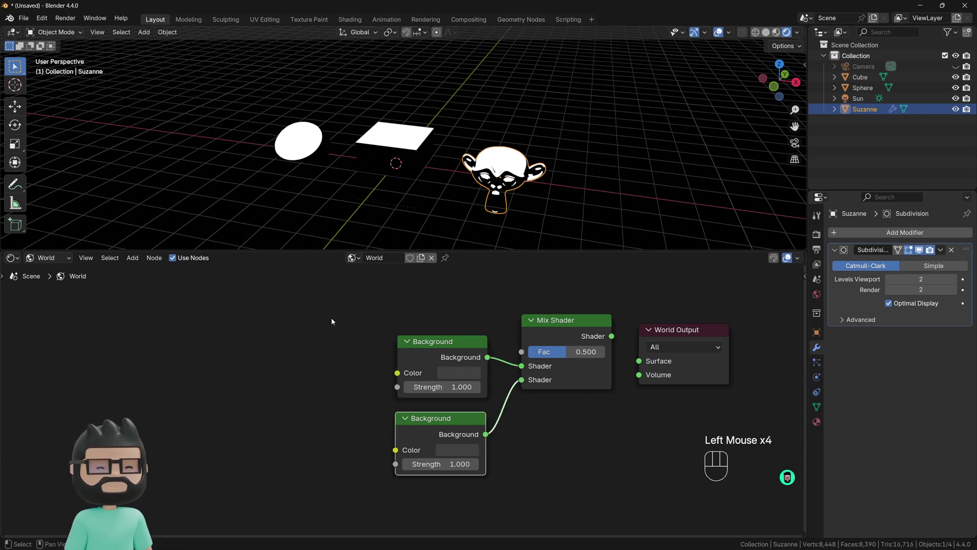
# Add a Light Path node and connect its Is Camera Ray output to the Mix Shader's Fac.
pyautogui.hotkey('shift', 'a')
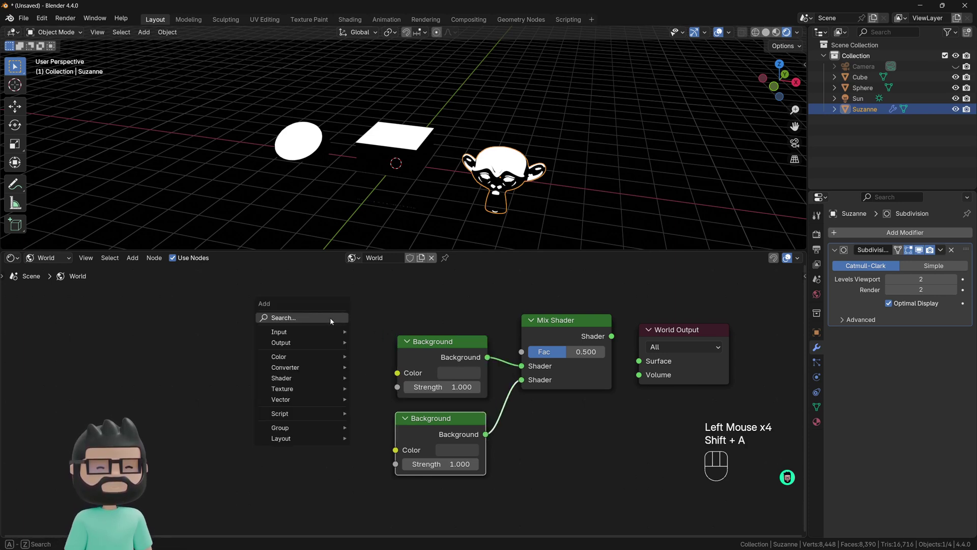
pyautogui.write('light')
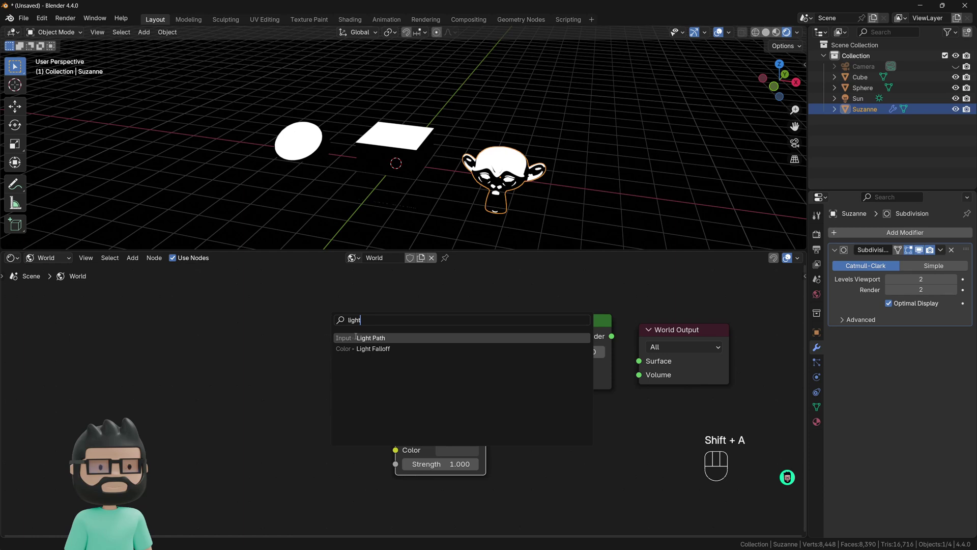
pyautogui.click(356, 337)
pyautogui.click(363, 337)
pyautogui.moveTo(356, 308); pyautogui.dragTo(521, 351)
pyautogui.moveTo(318, 293); pyautogui.dragTo(319, 284)
# Connect the Mix Shader's output to the World Output's Surface and line up the two nodes.
pyautogui.moveTo(567, 323); pyautogui.dragTo(605, 312)
pyautogui.moveTo(622, 349); pyautogui.dragTo(638, 361)
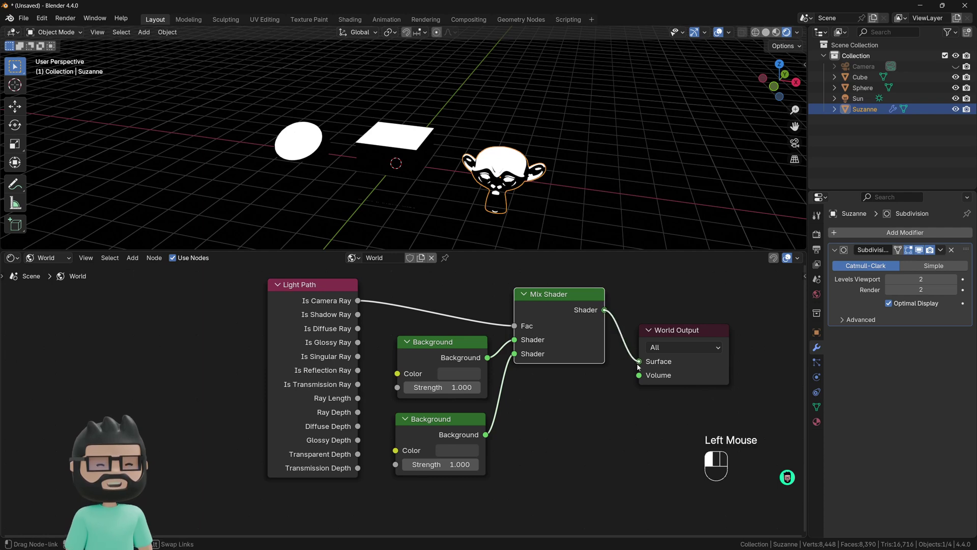
pyautogui.moveTo(677, 330); pyautogui.dragTo(671, 296)
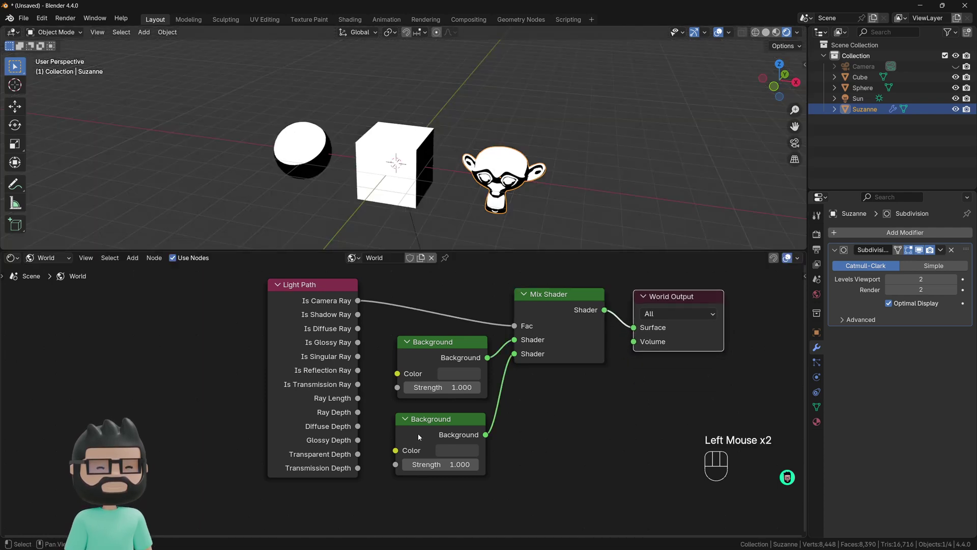
# Set the lower Background node's colour to a light tan, #DCBD8FFF.
pyautogui.click(447, 450)
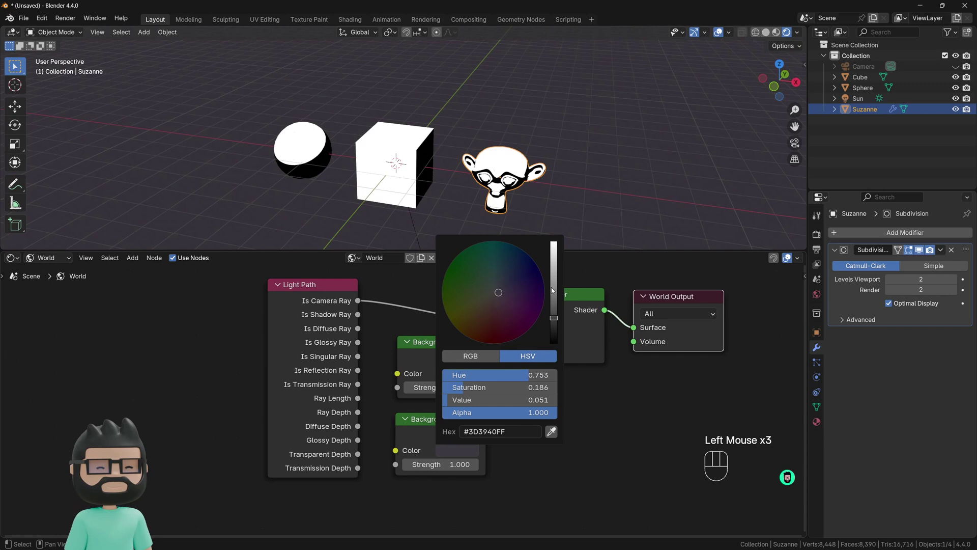
pyautogui.moveTo(553, 291)
pyautogui.mouseDown()
pyautogui.moveTo(553, 275)
pyautogui.moveTo(490, 275)
pyautogui.moveTo(501, 261)
pyautogui.moveTo(477, 302)
pyautogui.moveTo(492, 302)
pyautogui.moveTo(480, 309)
pyautogui.moveTo(490, 298)
pyautogui.mouseUp()
pyautogui.click(469, 448)
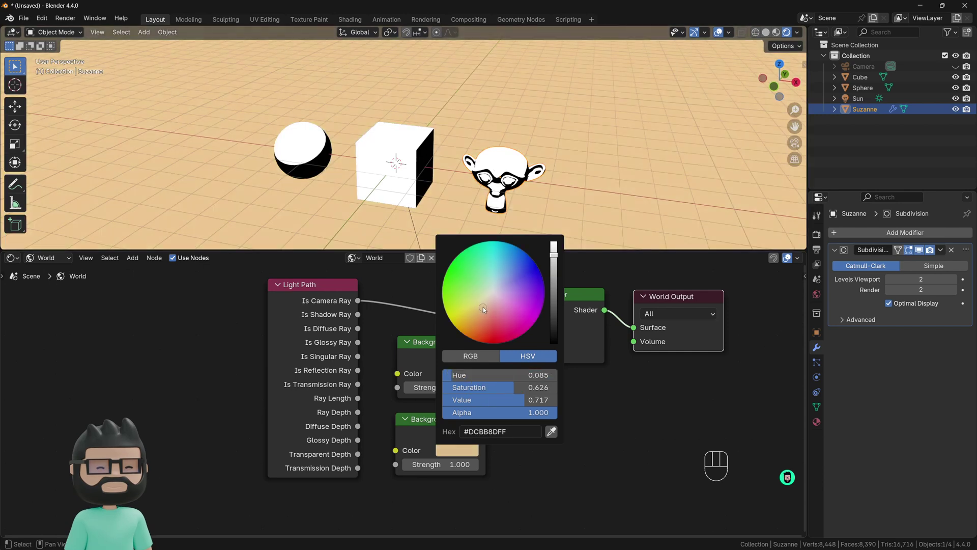
pyautogui.moveTo(483, 309); pyautogui.dragTo(482, 307)
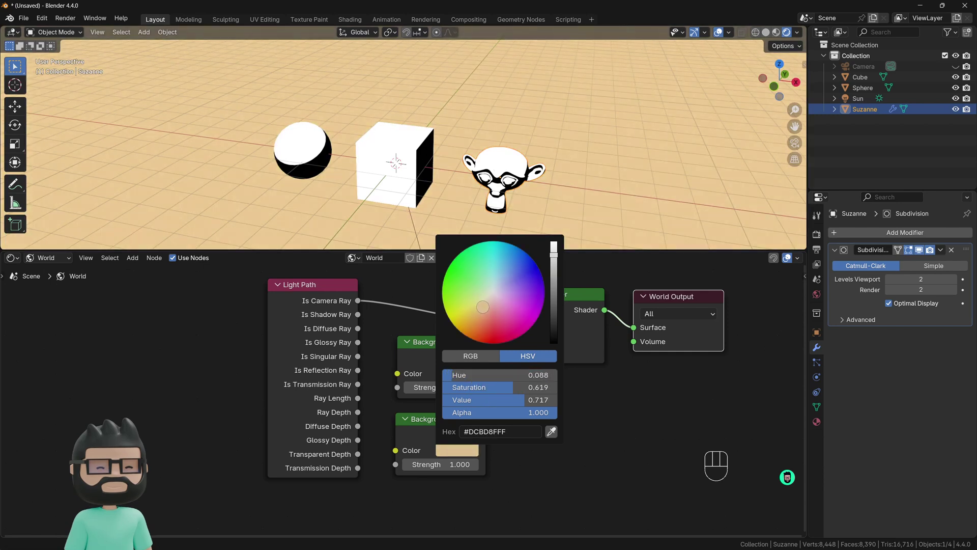
# Switch the node editor from the world to the monkey's ToonShader object material and enlarge the 3D viewport.
pyautogui.click(234, 350)
pyautogui.click(53, 258)
pyautogui.click(52, 286)
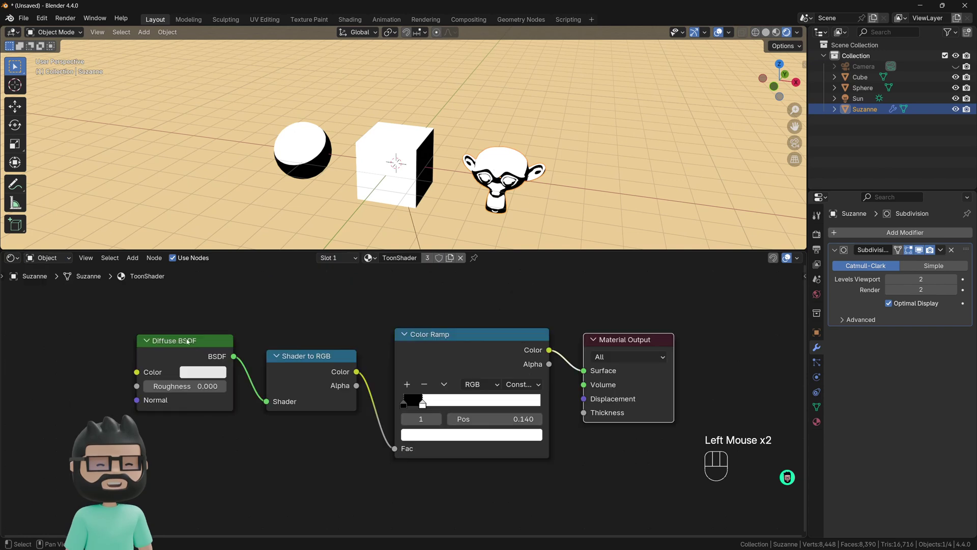
pyautogui.moveTo(505, 249); pyautogui.dragTo(522, 305)
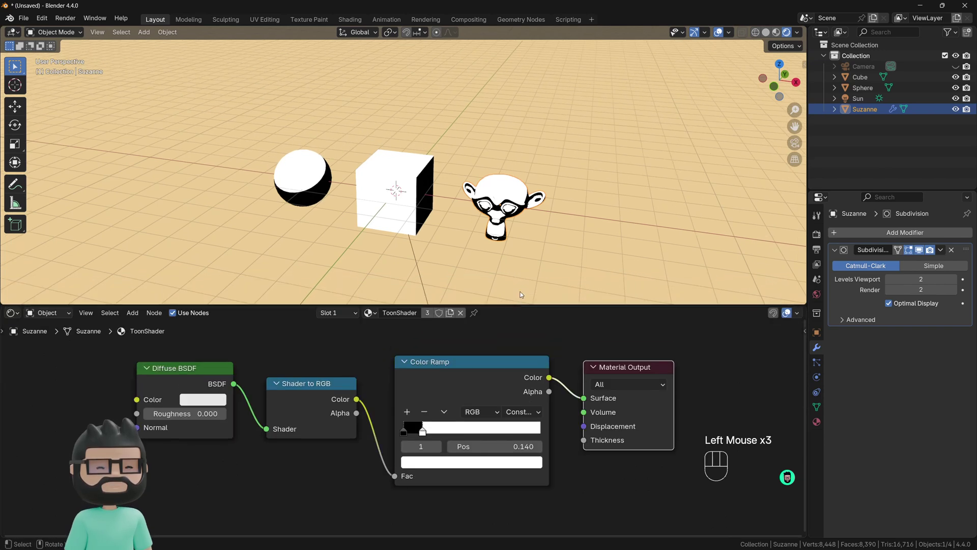
pyautogui.click(500, 217)
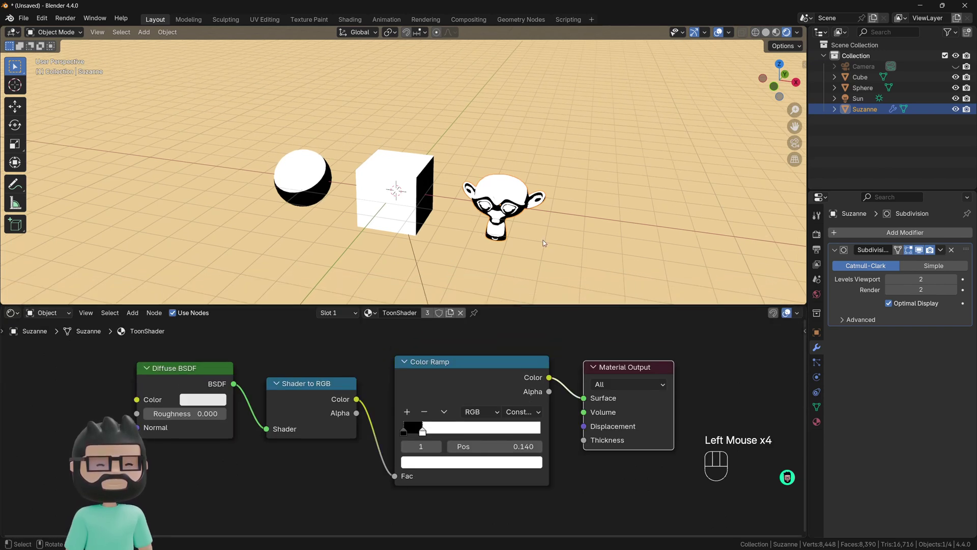
# Set the Sun light's strength to 3.
pyautogui.click(859, 99)
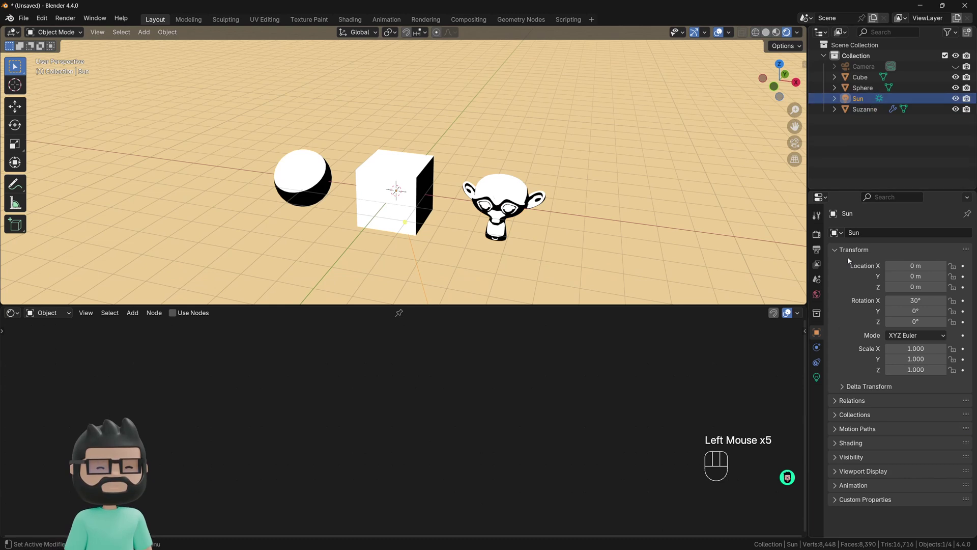
pyautogui.click(816, 377)
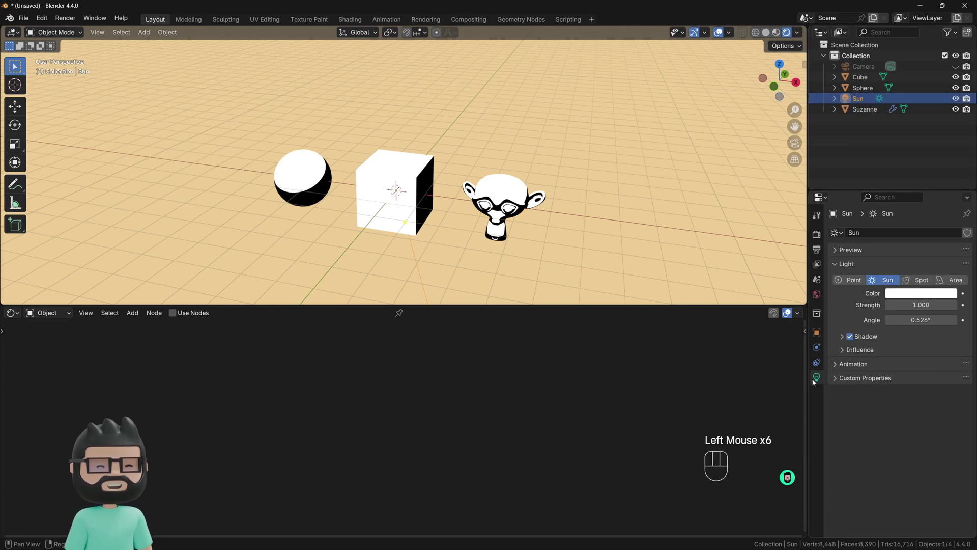
pyautogui.click(916, 304)
pyautogui.write('3')
pyautogui.press('Return')
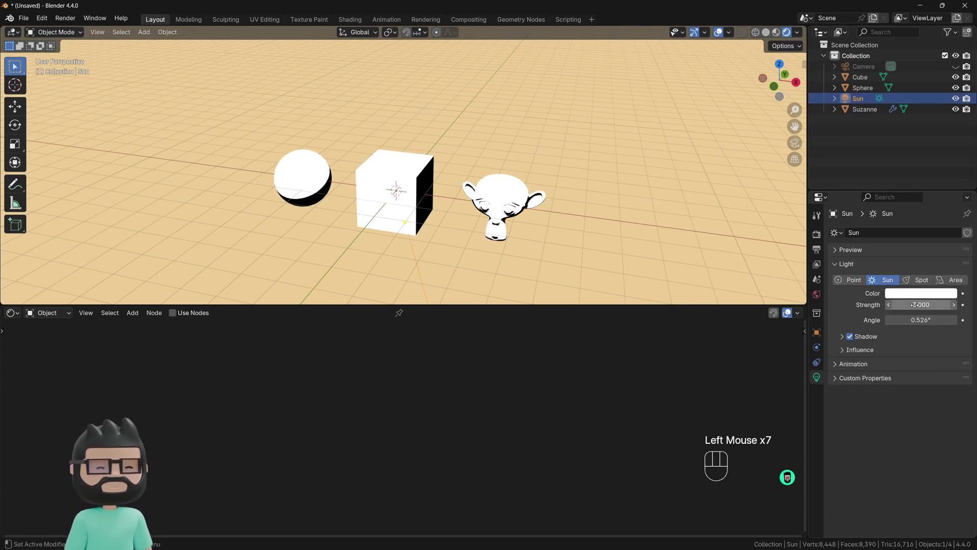
# Move the white stop of the monkey's ToonShader Color Ramp to position 0.438 and colour it light blue.
pyautogui.click(488, 228)
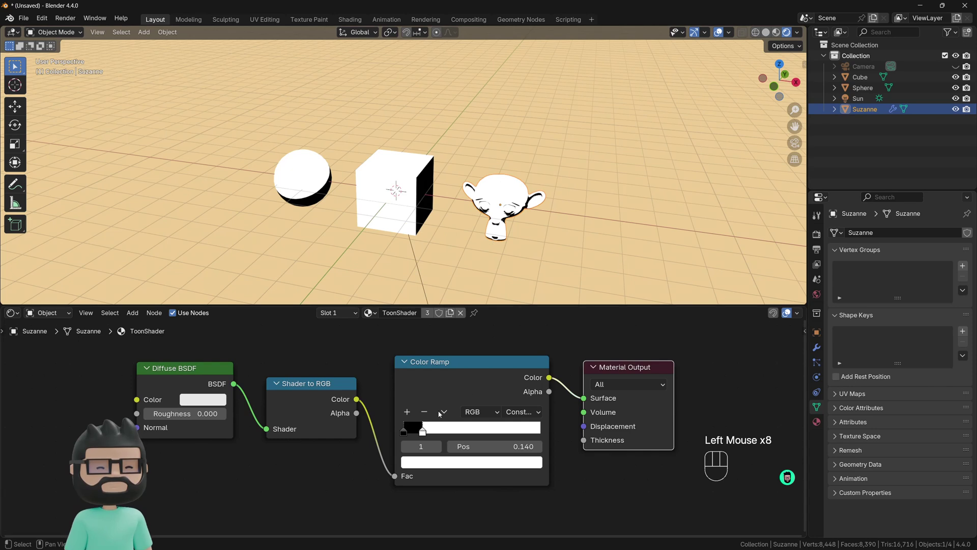
pyautogui.moveTo(423, 431); pyautogui.dragTo(463, 433)
pyautogui.scroll(-2, 429, 381)
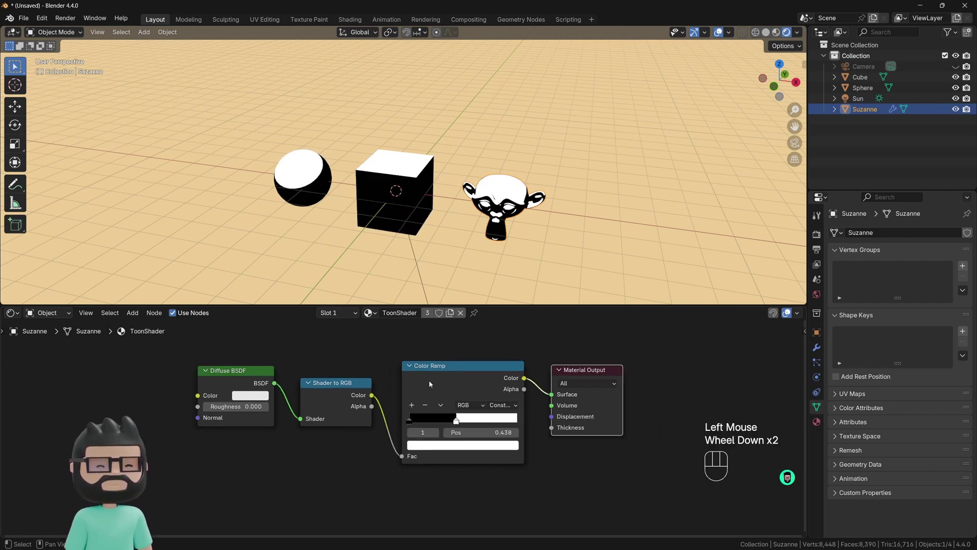
pyautogui.moveTo(460, 390); pyautogui.dragTo(465, 385, button='middle')
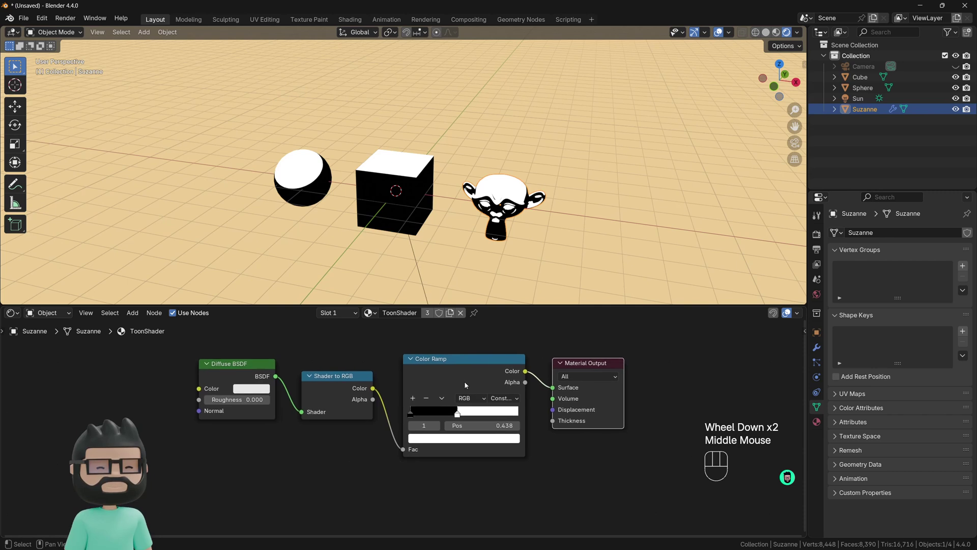
pyautogui.click(457, 413)
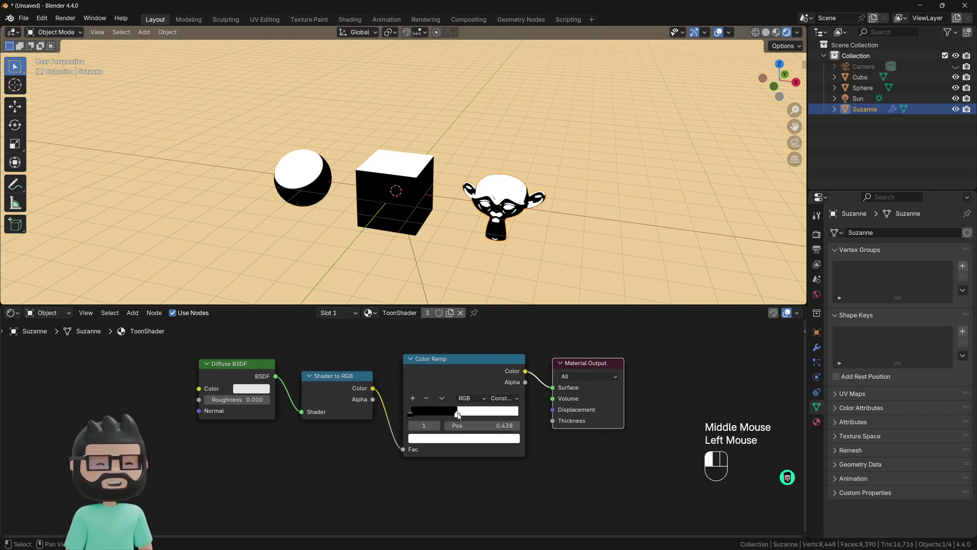
pyautogui.click(452, 438)
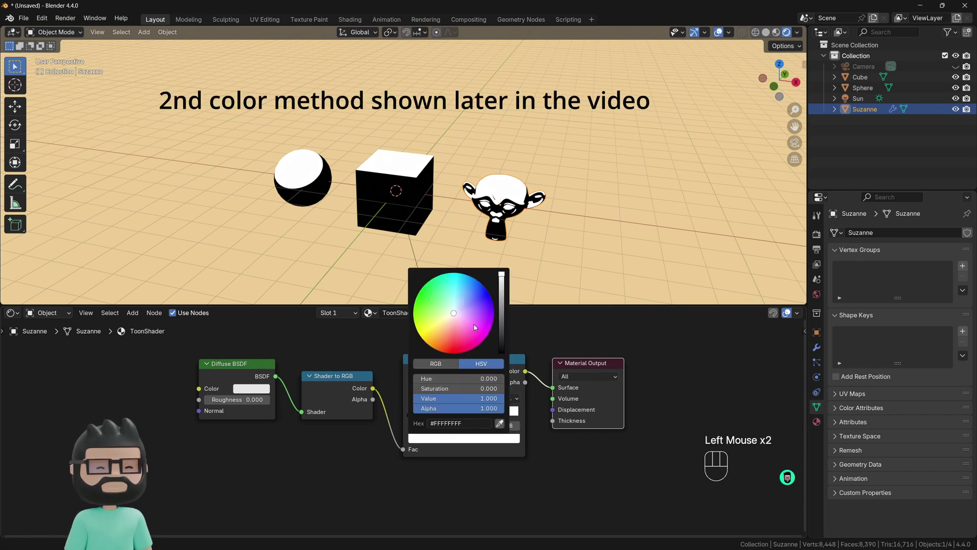
pyautogui.moveTo(462, 316); pyautogui.dragTo(475, 293)
# Set the Color Ramp's black stop to a dark blue, #162555FF.
pyautogui.click(411, 412)
pyautogui.click(458, 438)
pyautogui.moveTo(501, 322); pyautogui.dragTo(501, 327)
pyautogui.click(556, 275)
# Add a Color Ramp stop between the dark and light ones at position 0.206 and colour it medium blue.
pyautogui.moveTo(529, 254)
pyautogui.mouseDown(button='middle')
pyautogui.moveTo(510, 233)
pyautogui.moveTo(484, 244)
pyautogui.moveTo(535, 236)
pyautogui.mouseUp(button='middle')
pyautogui.scroll(2, 529, 167)
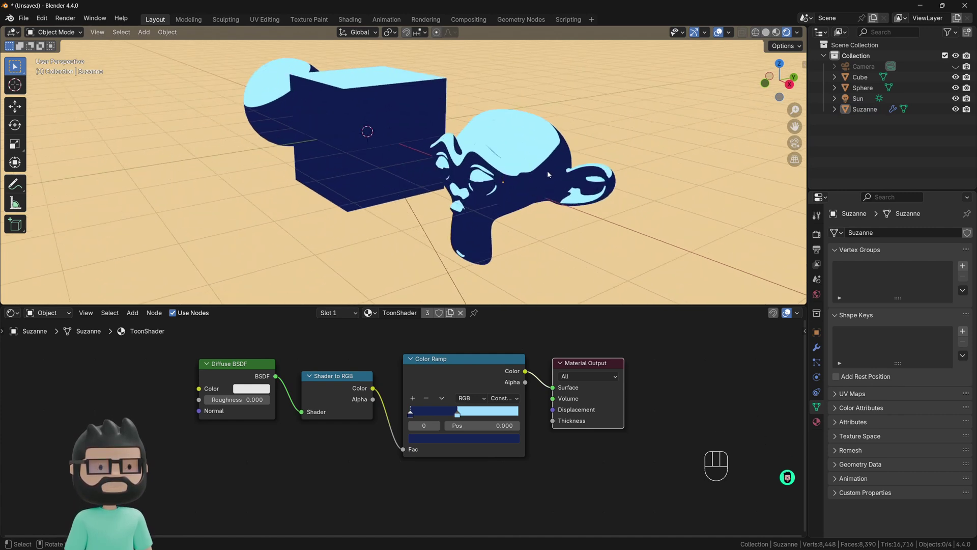
pyautogui.click(413, 398)
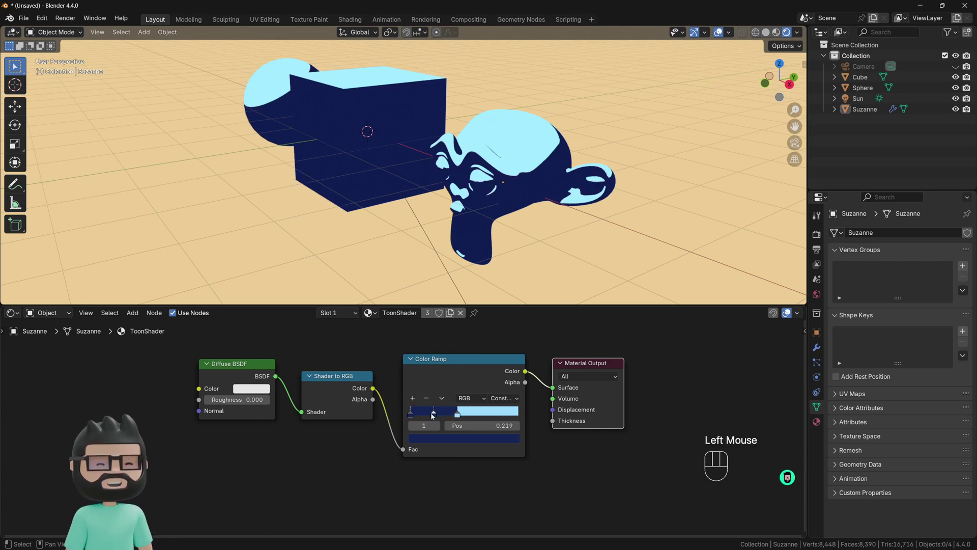
pyautogui.moveTo(433, 413); pyautogui.dragTo(432, 415)
pyautogui.click(449, 437)
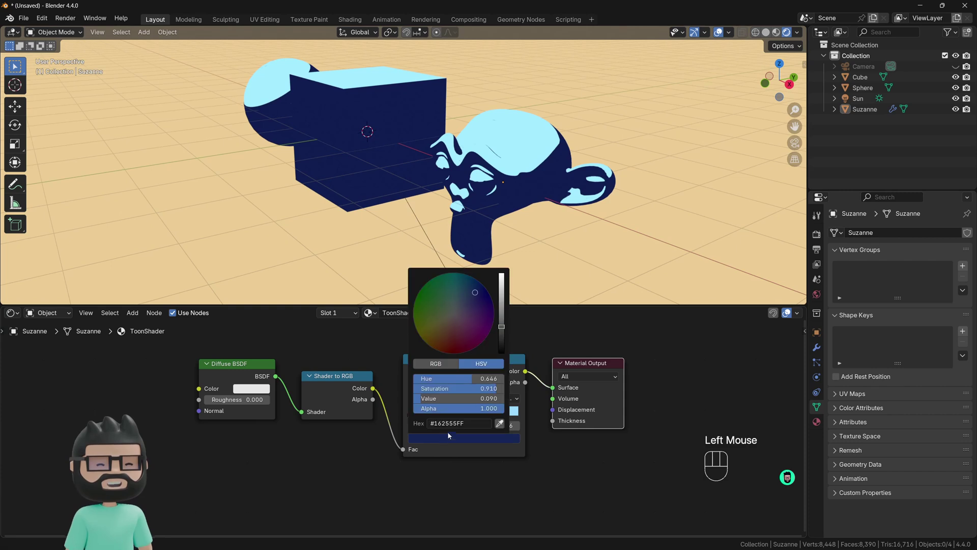
pyautogui.moveTo(496, 327); pyautogui.dragTo(501, 319)
pyautogui.click(458, 294)
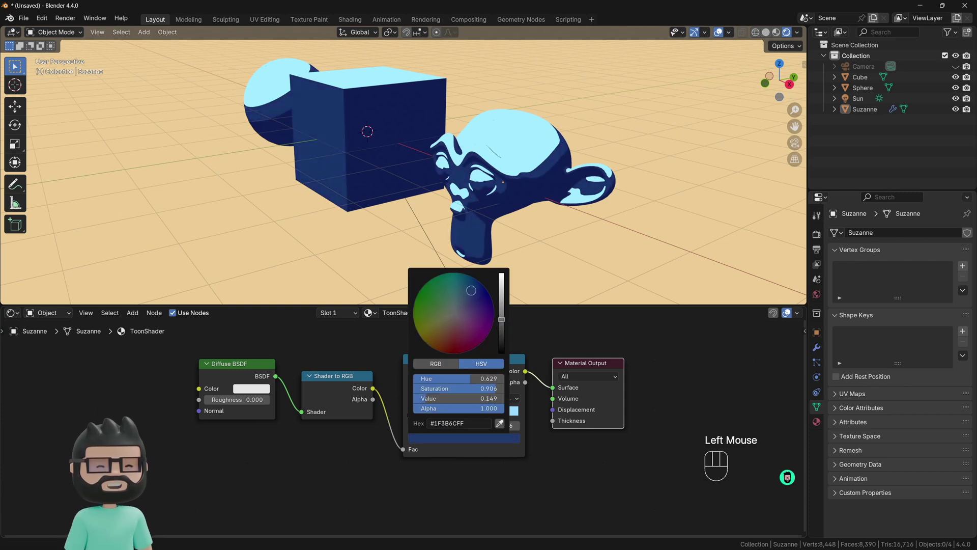
pyautogui.moveTo(458, 294); pyautogui.dragTo(501, 293)
pyautogui.click(514, 410)
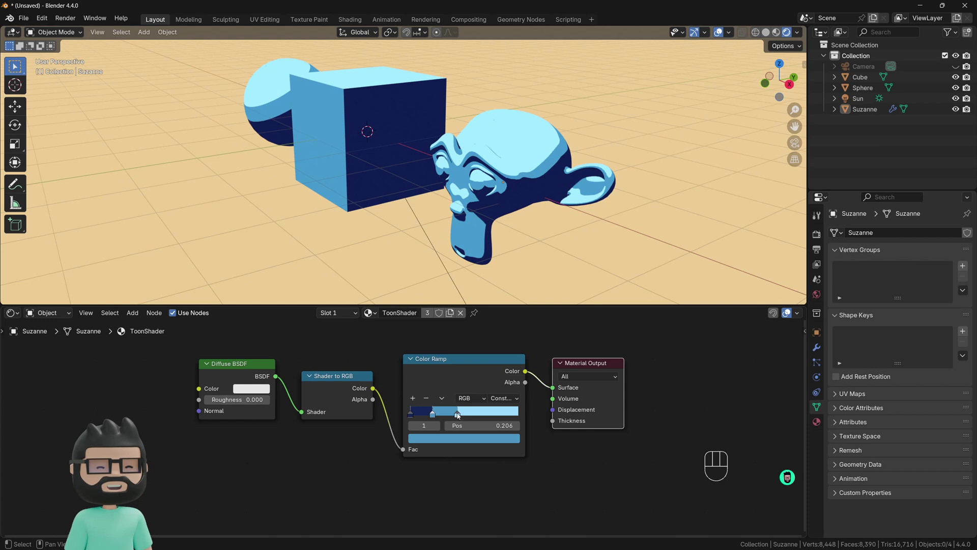
# Move the Color Ramp's medium blue stop to position 0.257 and shift the light blue stop slightly further from the dark end.
pyautogui.moveTo(457, 414)
pyautogui.mouseDown()
pyautogui.moveTo(467, 414)
pyautogui.moveTo(428, 415)
pyautogui.moveTo(438, 415)
pyautogui.mouseUp()
pyautogui.scroll(-2, 428, 260)
pyautogui.keyDown('shift'); pyautogui.moveTo(429, 259); pyautogui.dragTo(402, 285, button='middle'); pyautogui.keyUp('shift')
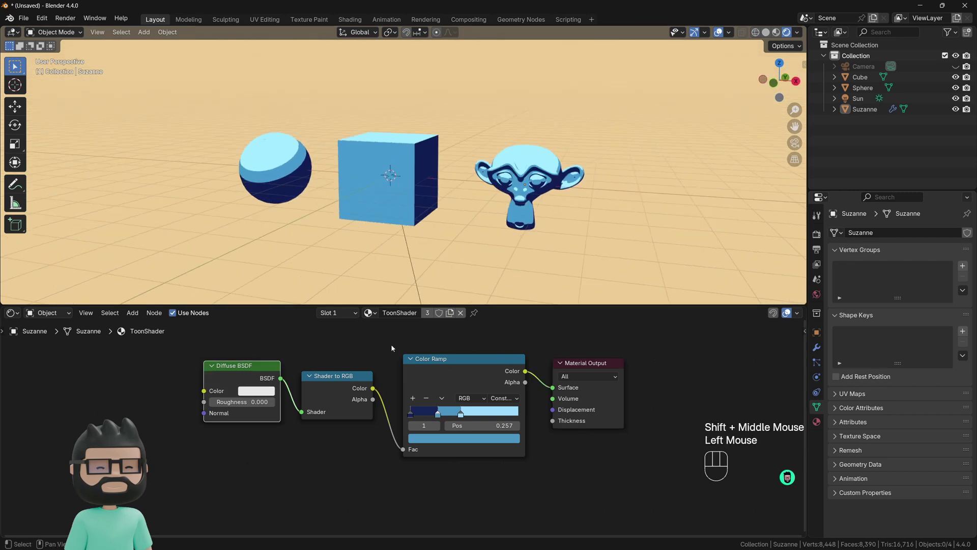
# Tidy the ToonShader node layout by repositioning the Diffuse BSDF, Shader to RGB and Color Ramp nodes slightly.
pyautogui.click(245, 367)
pyautogui.moveTo(247, 367); pyautogui.dragTo(253, 369)
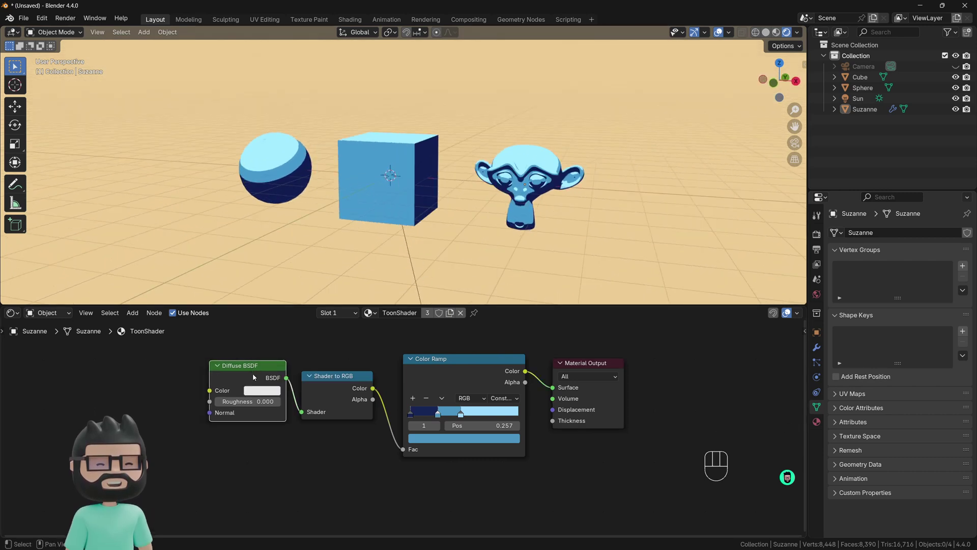
pyautogui.moveTo(316, 374); pyautogui.dragTo(331, 385)
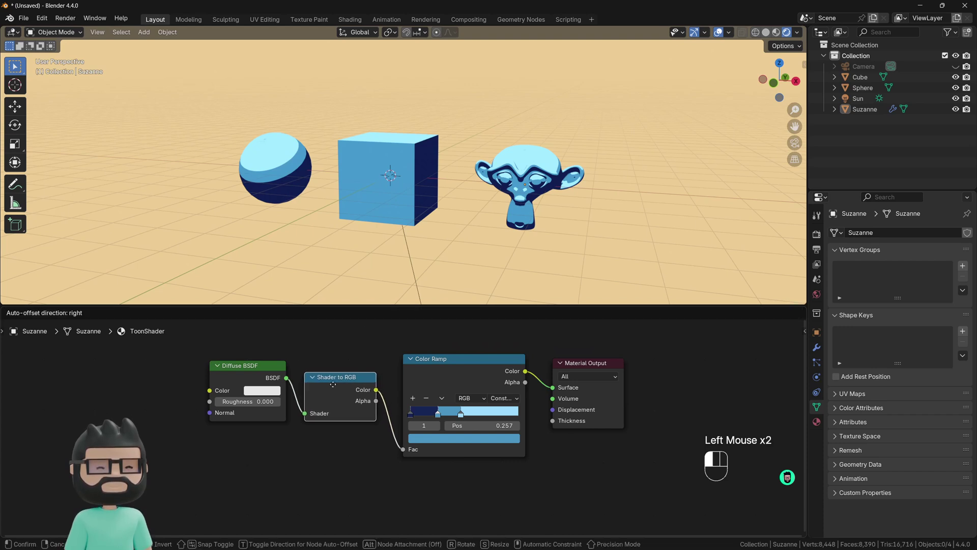
pyautogui.moveTo(440, 376); pyautogui.dragTo(441, 373)
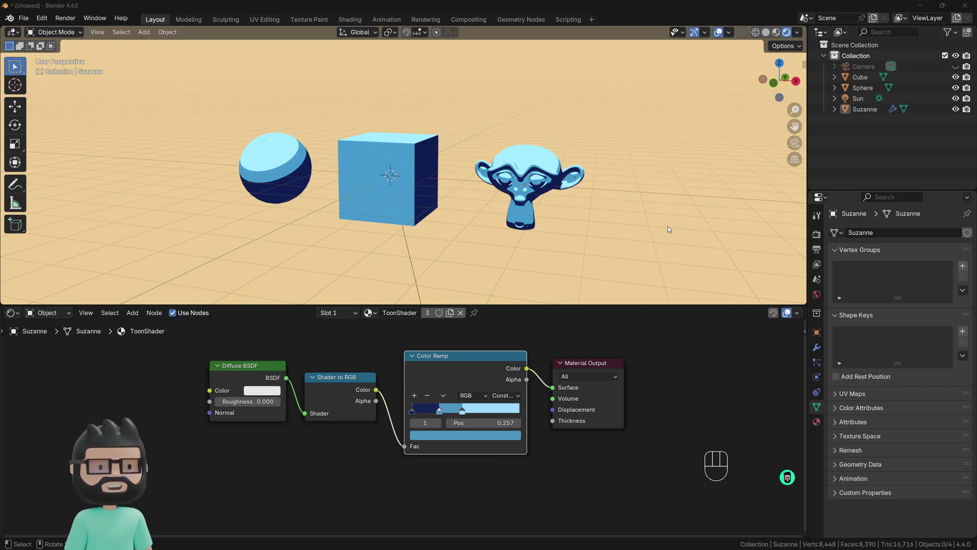
# Add a second material slot to the cube and create a new material in it named Outline.
pyautogui.click(426, 194)
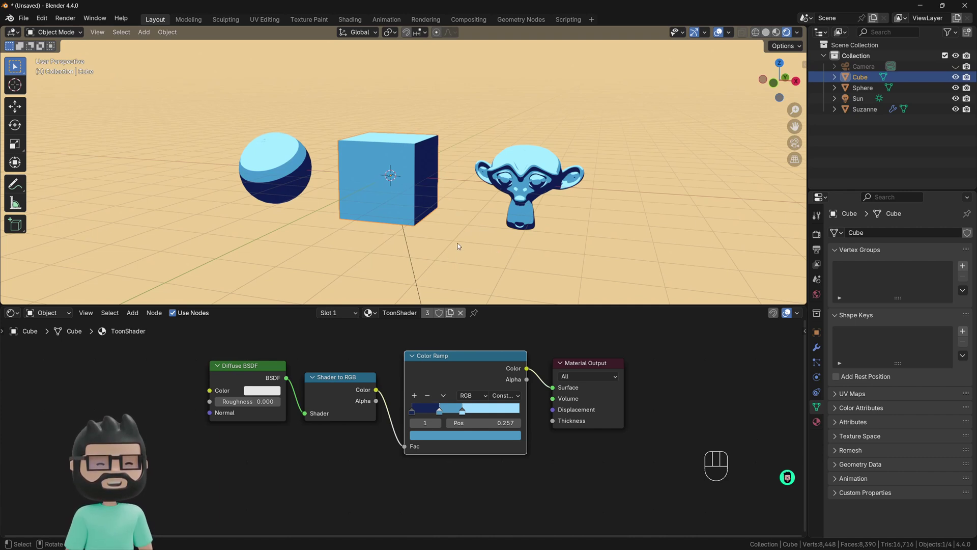
pyautogui.click(337, 314)
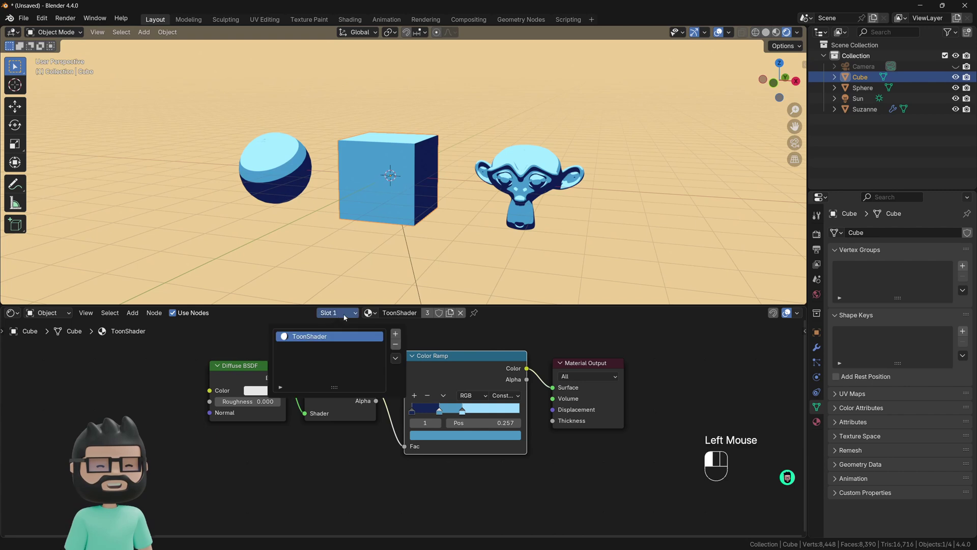
pyautogui.click(395, 334)
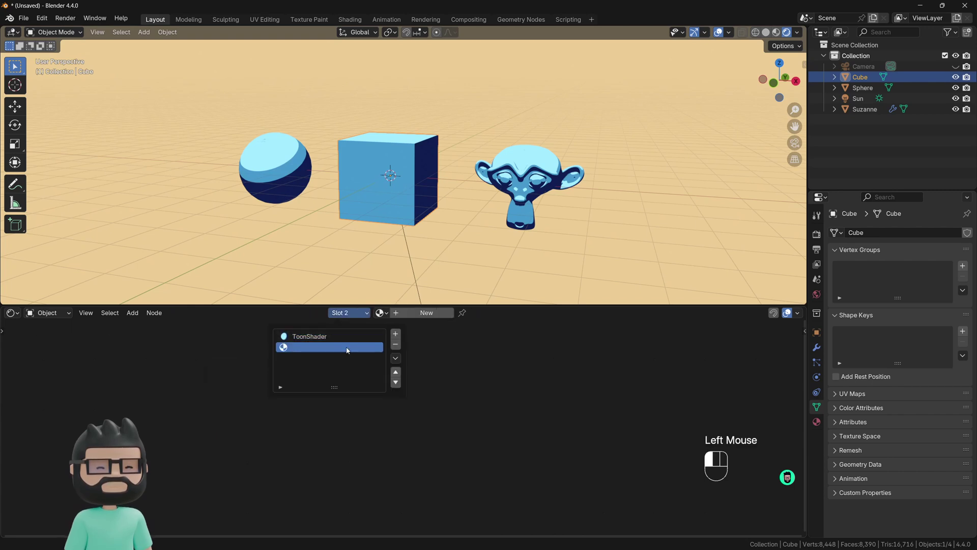
pyautogui.doubleClick(411, 316)
pyautogui.write('Outline')
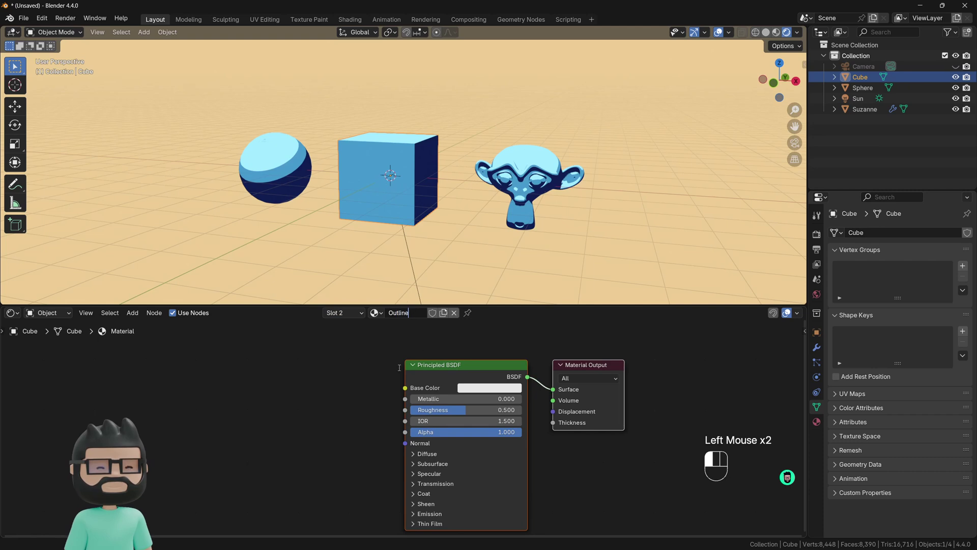
pyautogui.press('Return')
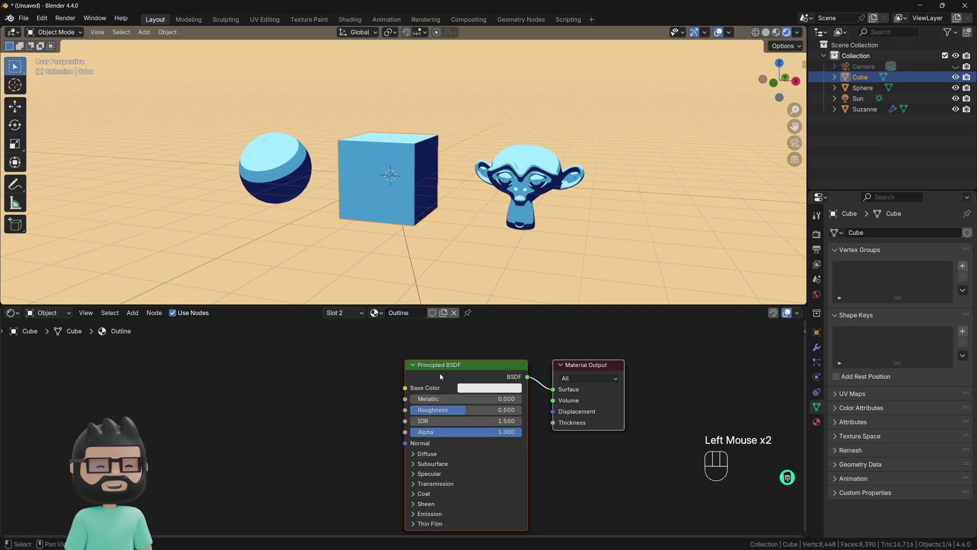
# Delete the Outline material's Principled BSDF node and place an Emission node before the Material Output.
pyautogui.click(460, 366)
pyautogui.press('x')
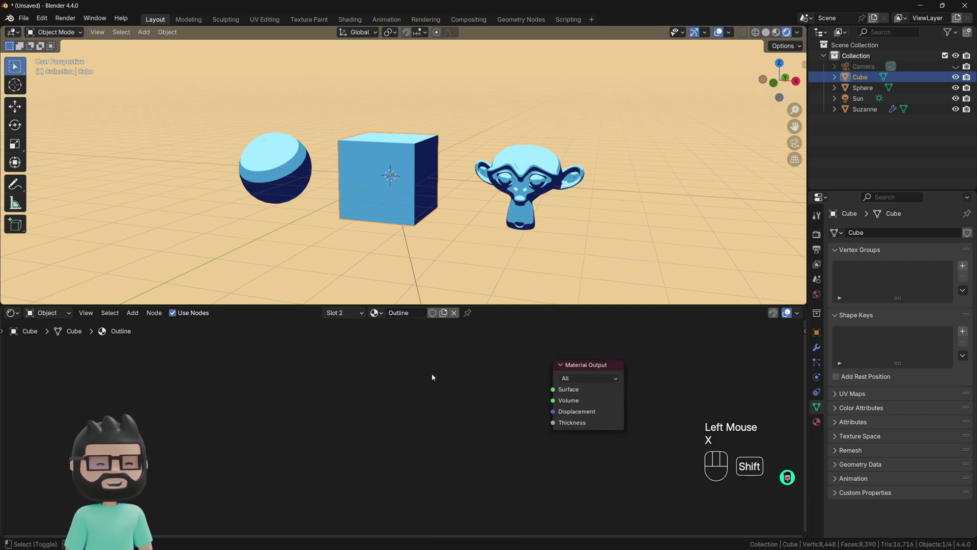
pyautogui.hotkey('shift', 'a')
pyautogui.write('emisso')
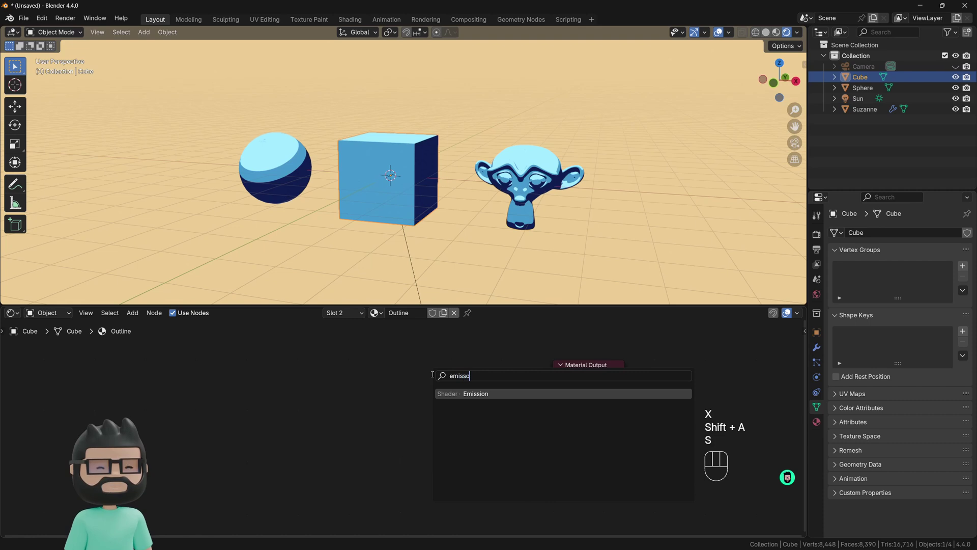
pyautogui.click(449, 393)
pyautogui.click(465, 388)
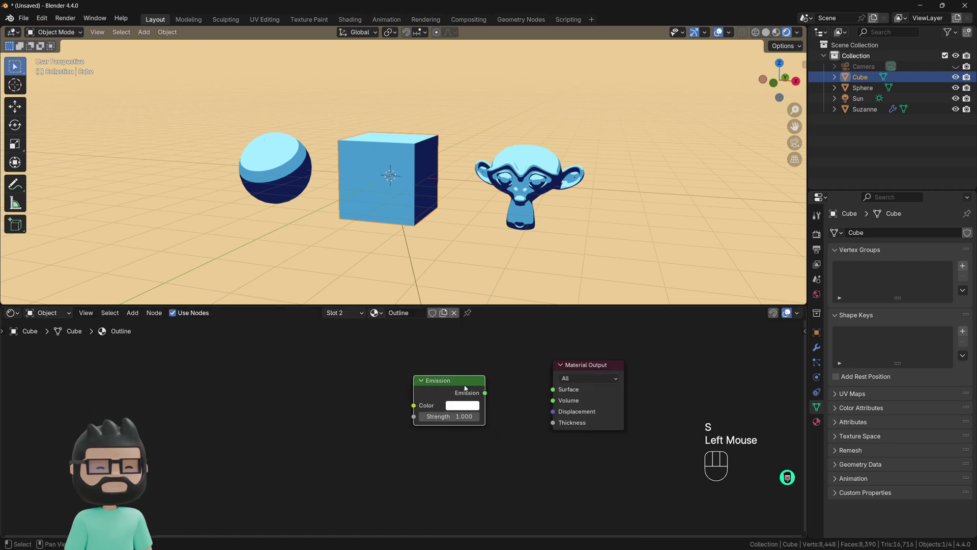
# Connect the Emission node's output to the Material Output's Surface and nudge the node into line.
pyautogui.moveTo(485, 393); pyautogui.dragTo(553, 389)
pyautogui.click(477, 387)
pyautogui.moveTo(476, 386); pyautogui.dragTo(480, 385)
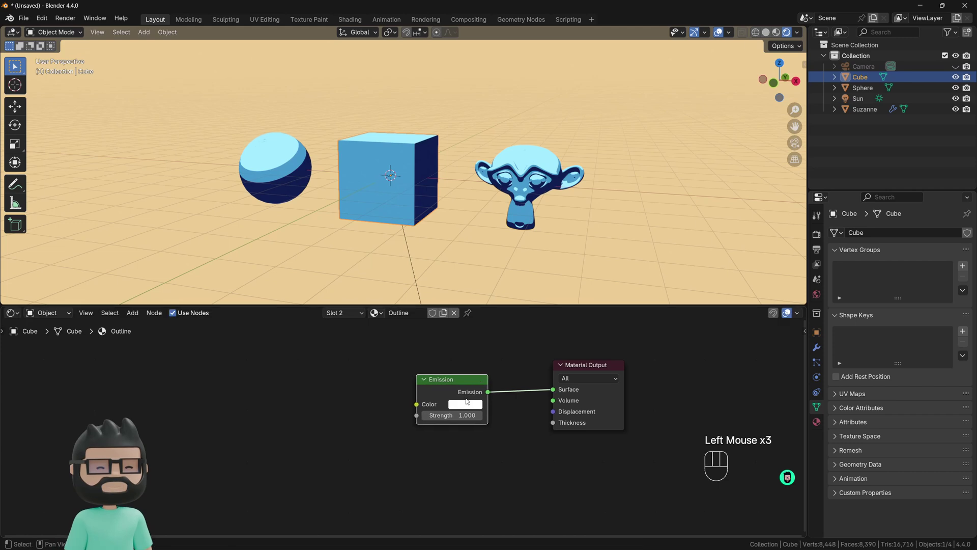
# Set the Emission node's colour to black, #000000FF, and move the node slightly closer to the Material Output.
pyautogui.click(467, 406)
pyautogui.scroll(-10, 492, 280)
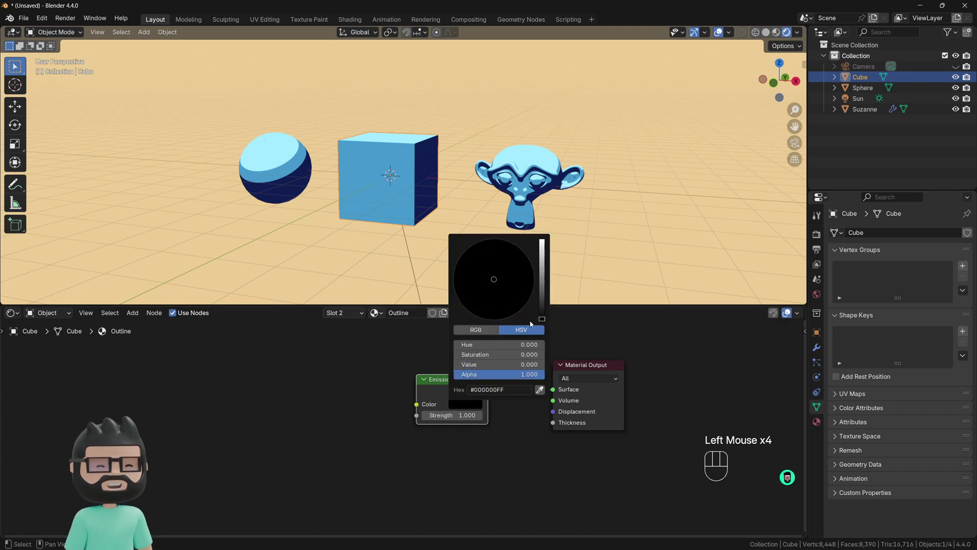
pyautogui.click(360, 346)
pyautogui.moveTo(439, 380); pyautogui.dragTo(452, 374)
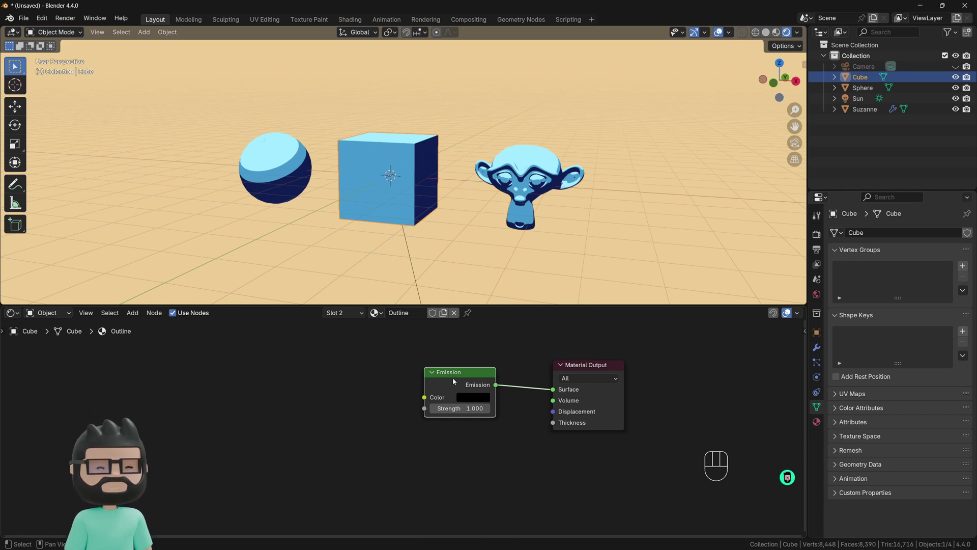
pyautogui.moveTo(457, 374); pyautogui.dragTo(457, 376)
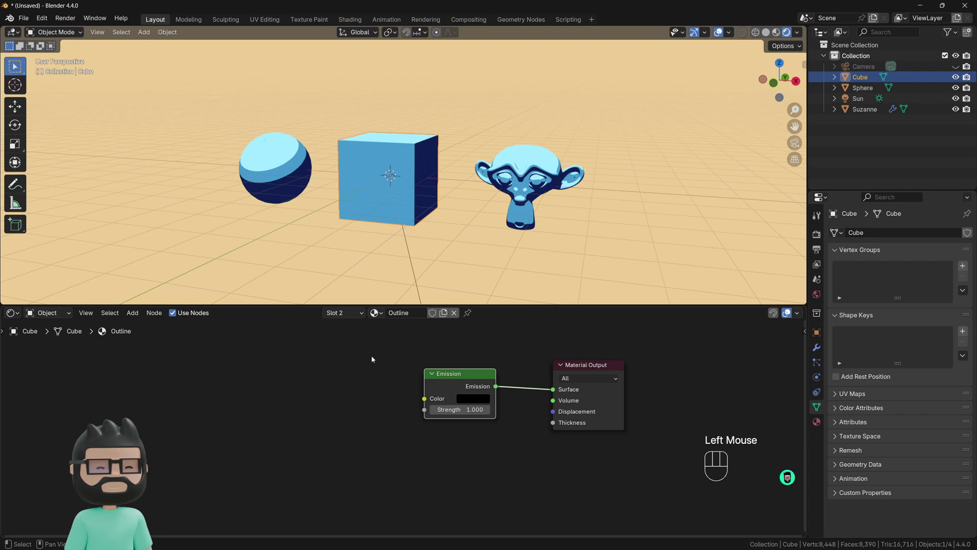
pyautogui.click(473, 398)
pyautogui.click(414, 331)
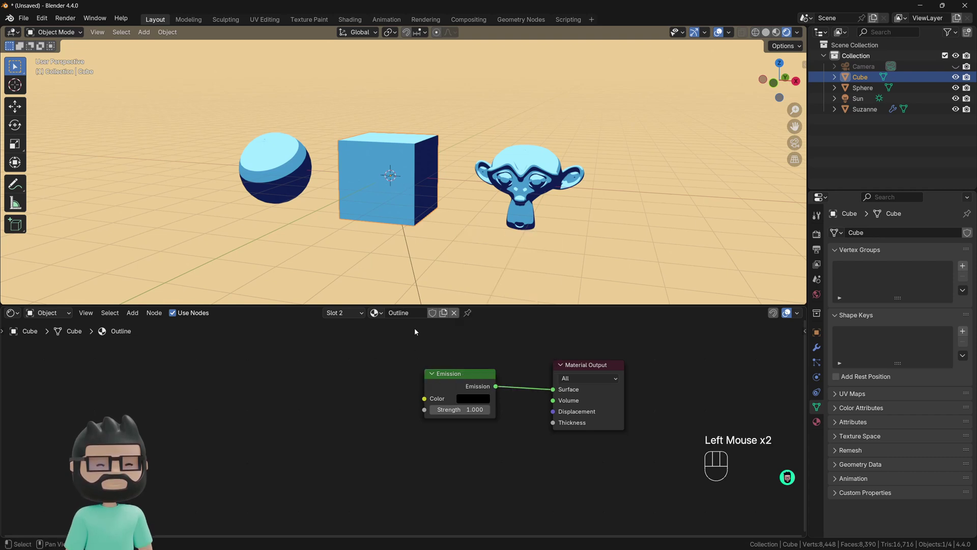
# Add a Solidify modifier to the cube.
pyautogui.click(413, 190)
pyautogui.click(816, 347)
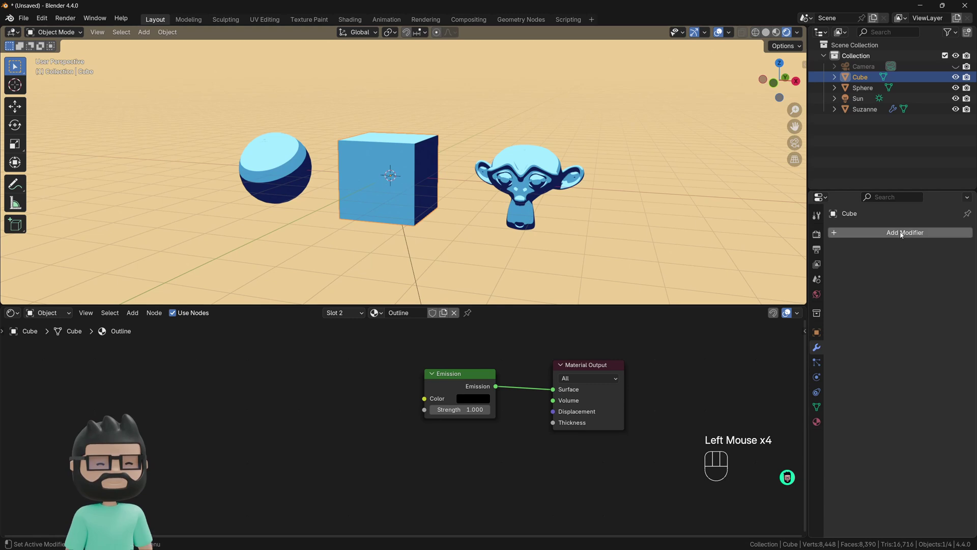
pyautogui.click(875, 232)
pyautogui.moveTo(859, 231)
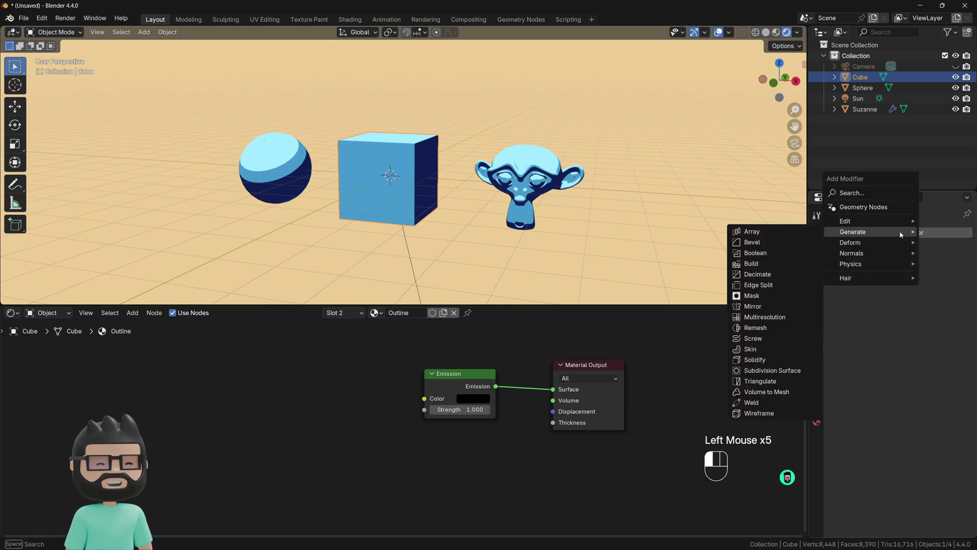
pyautogui.click(779, 359)
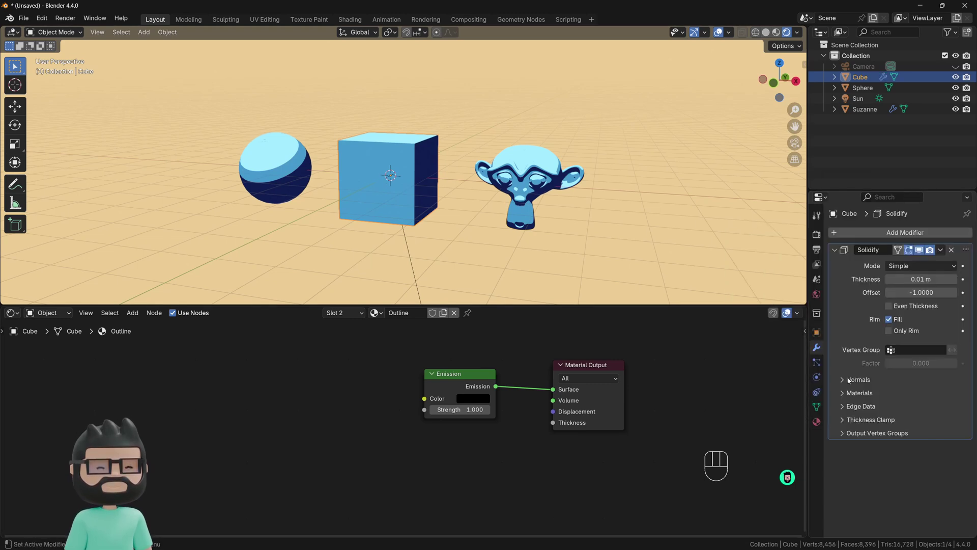
# Enable flipped normals in the cube's Solidify modifier and set its Material Offset to 1.
pyautogui.click(850, 380)
pyautogui.click(888, 396)
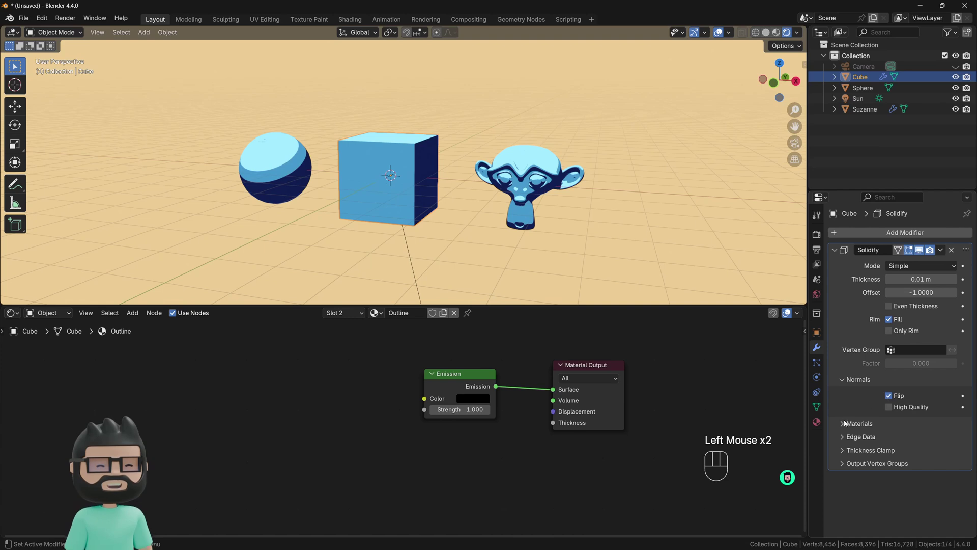
pyautogui.click(844, 424)
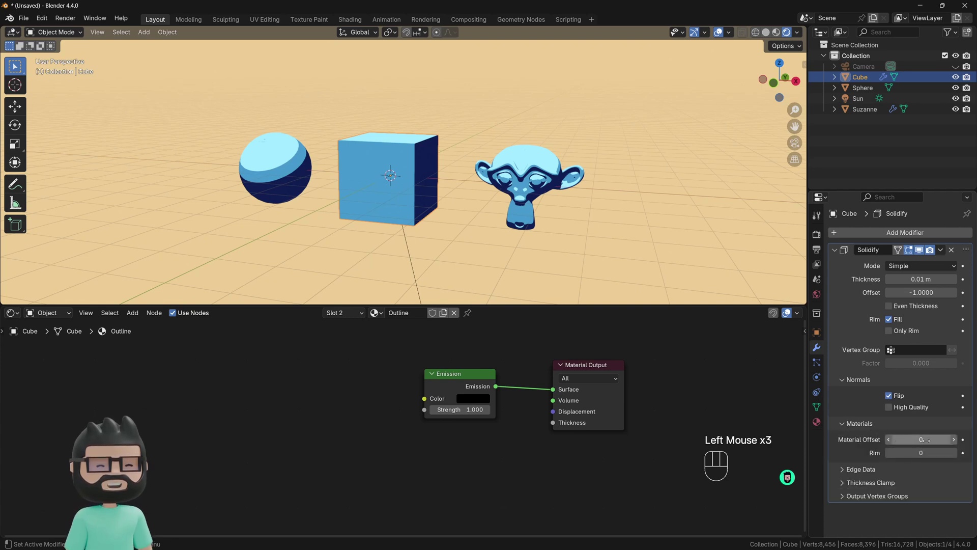
pyautogui.click(953, 439)
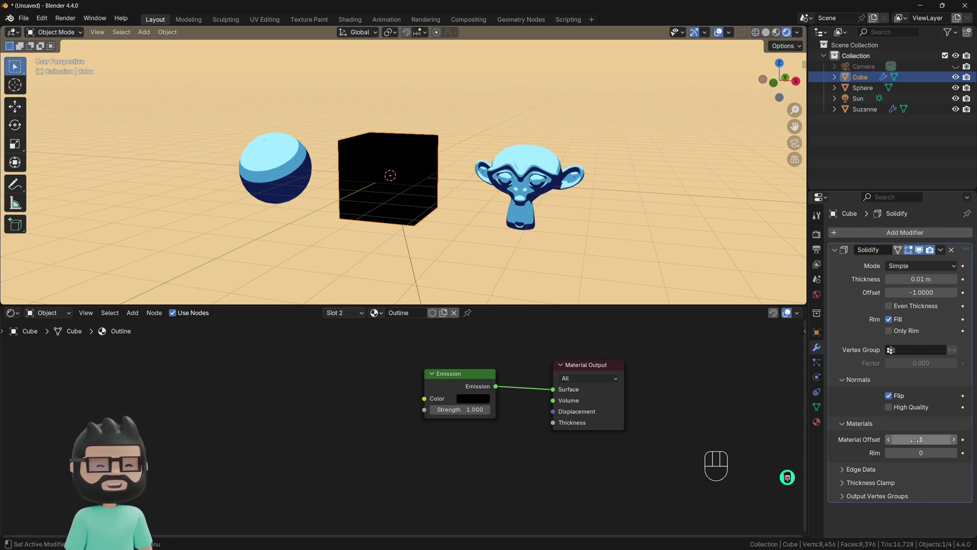
# Move the Outline material above ToonShader in the cube's slots and set the Solidify Material Offset to -1.
pyautogui.click(348, 312)
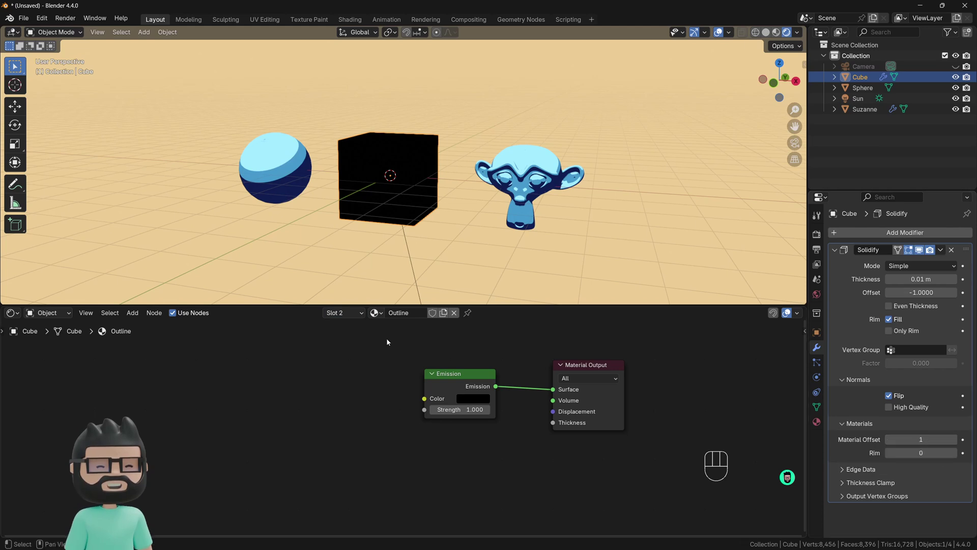
pyautogui.click(352, 313)
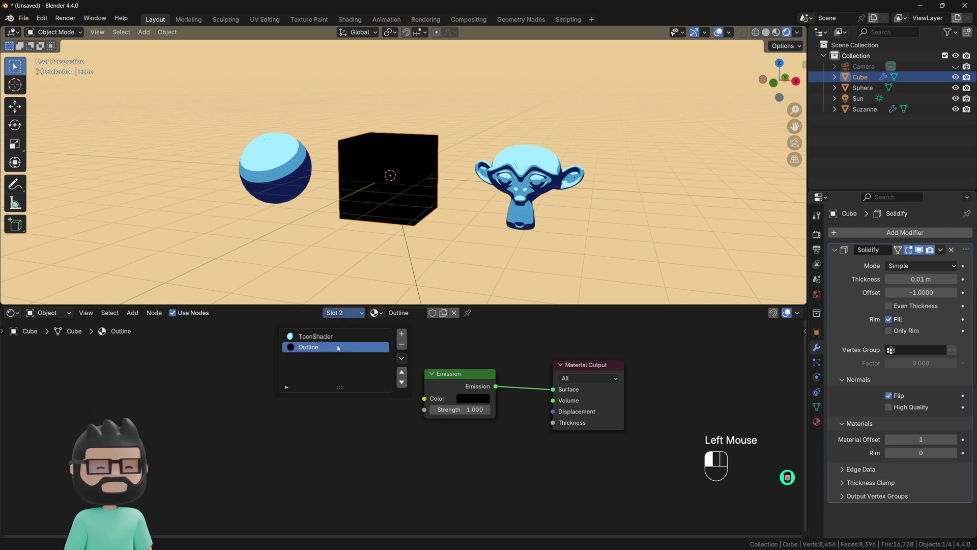
pyautogui.click(402, 372)
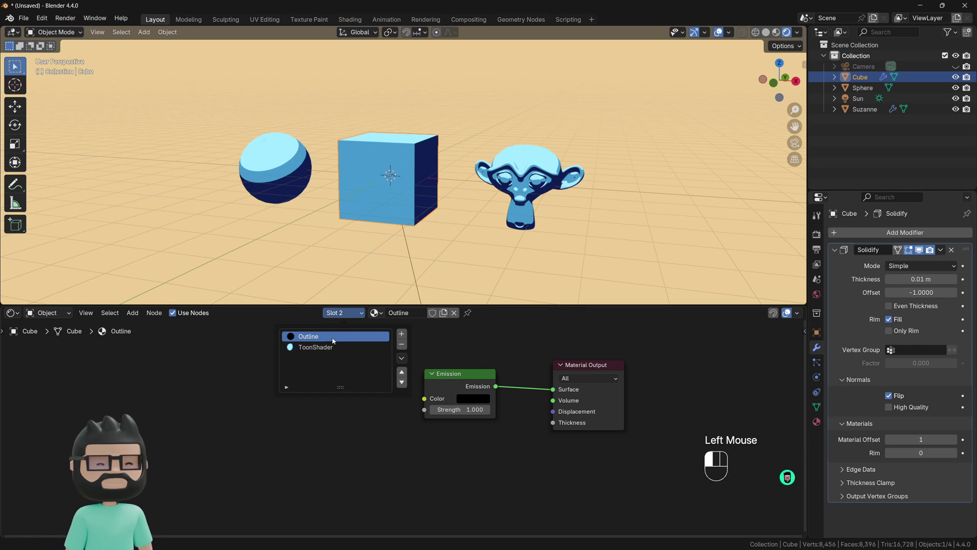
pyautogui.click(889, 440)
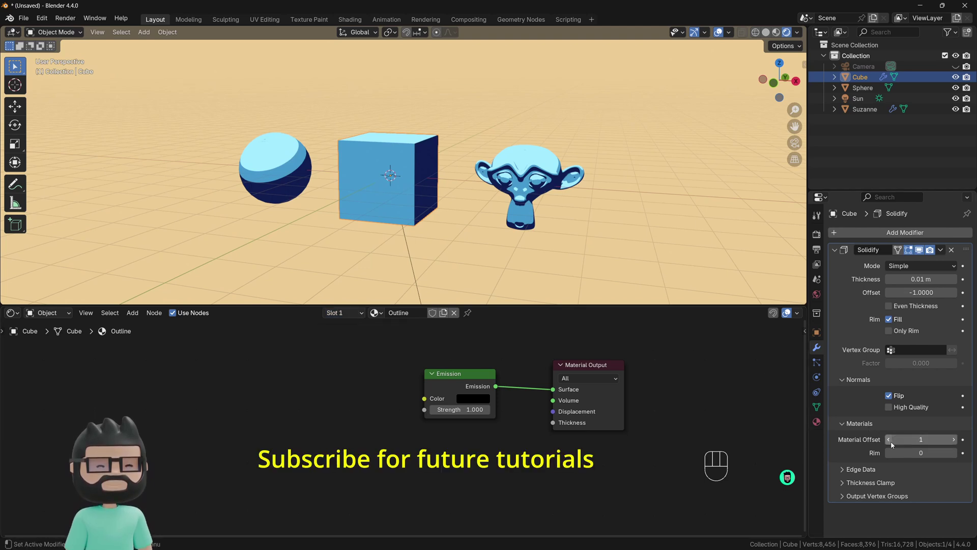
pyautogui.click(889, 440)
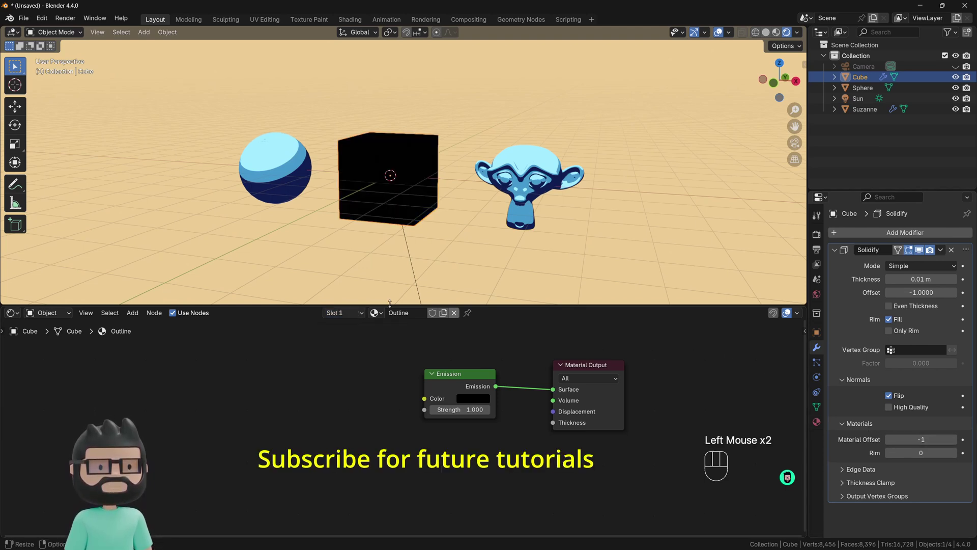
# Add an empty third material slot to the cube, remove it again and reselect the Outline slot.
pyautogui.click(337, 313)
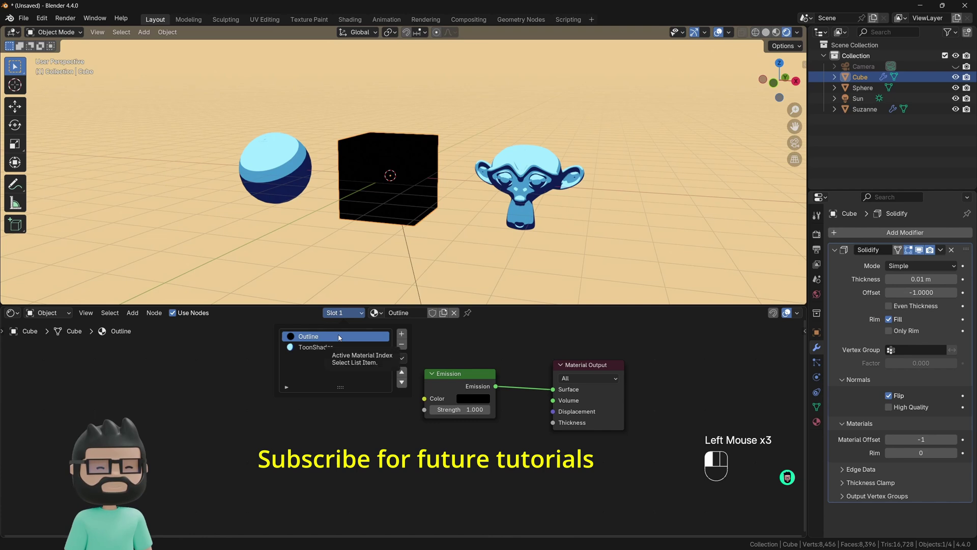
pyautogui.click(401, 334)
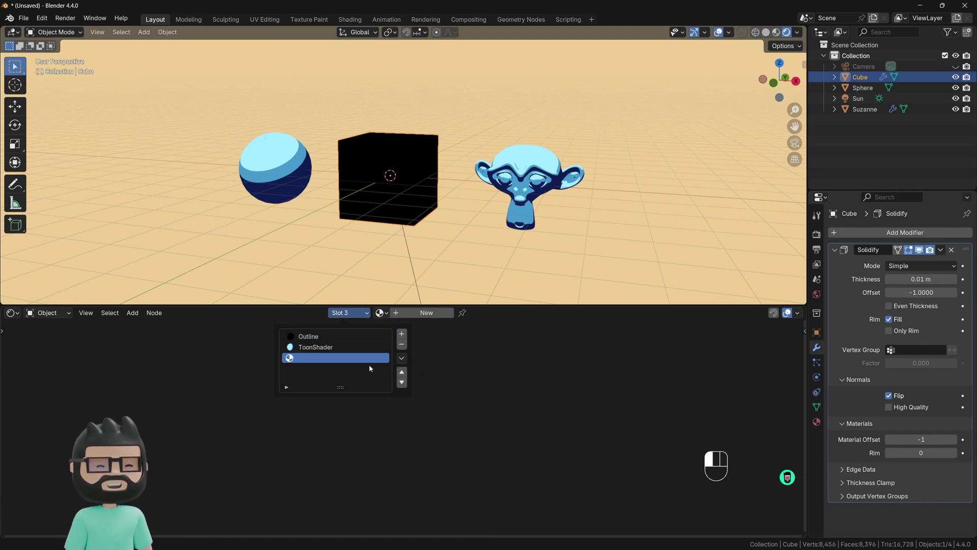
pyautogui.click(401, 344)
pyautogui.click(337, 336)
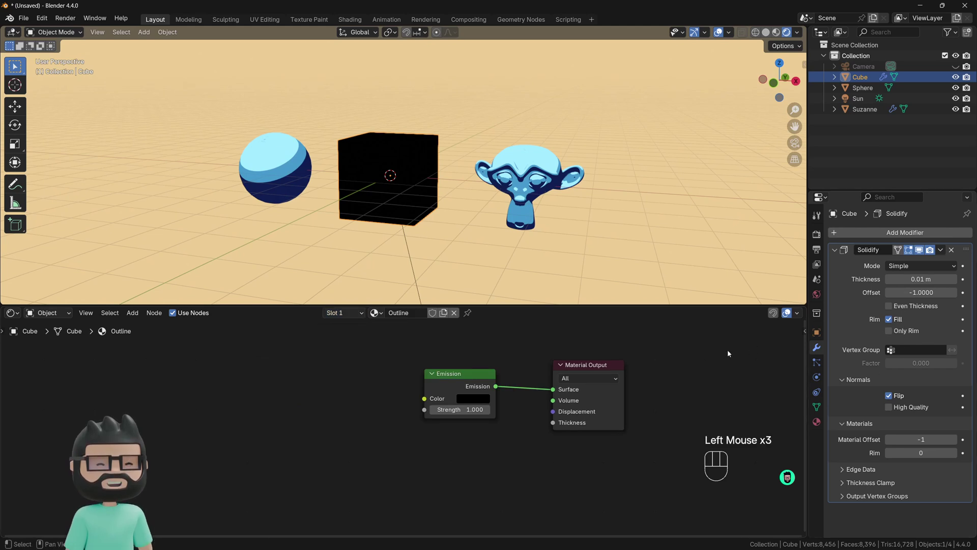
# Enable Camera backface culling in the Outline material's surface settings.
pyautogui.click(816, 422)
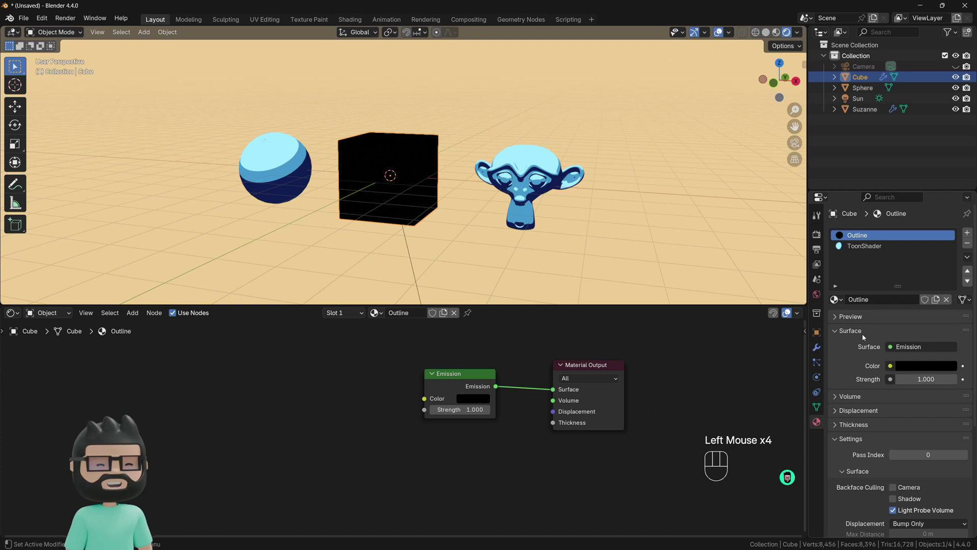
pyautogui.click(868, 260)
pyautogui.scroll(-3, 868, 260)
pyautogui.scroll(-1, 868, 260)
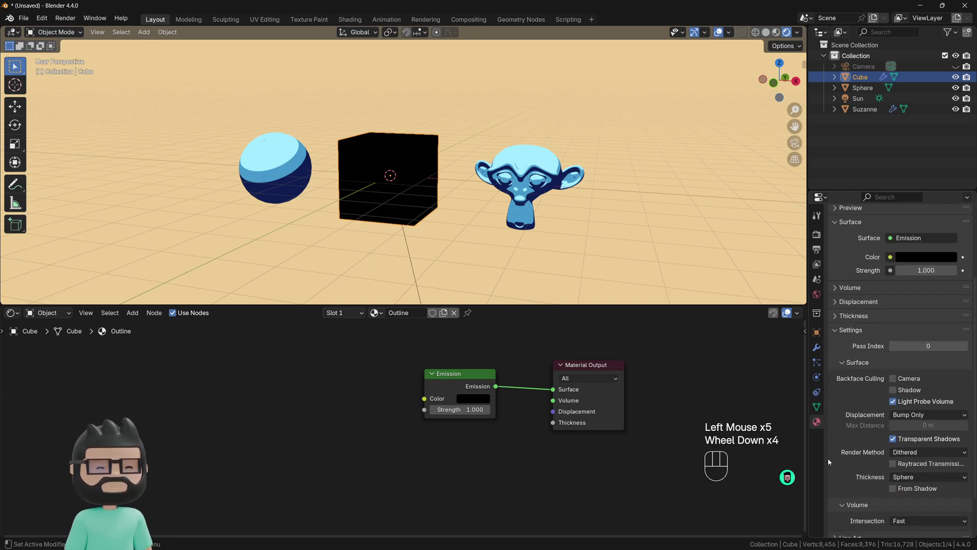
pyautogui.click(893, 378)
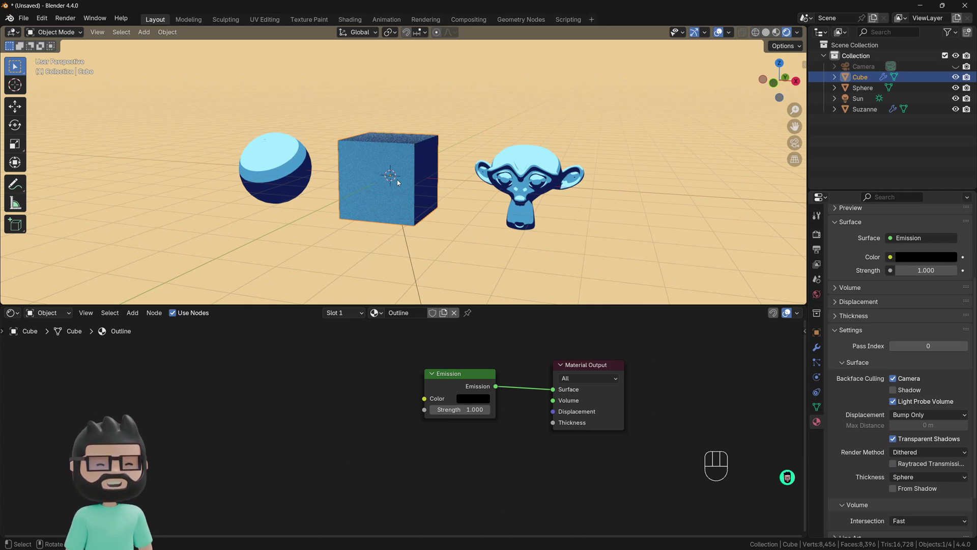
# Set the cube's Solidify offset to 1.0000 and its thickness to 0.2 m.
pyautogui.click(816, 348)
pyautogui.click(921, 279)
pyautogui.moveTo(921, 279); pyautogui.dragTo(968, 279)
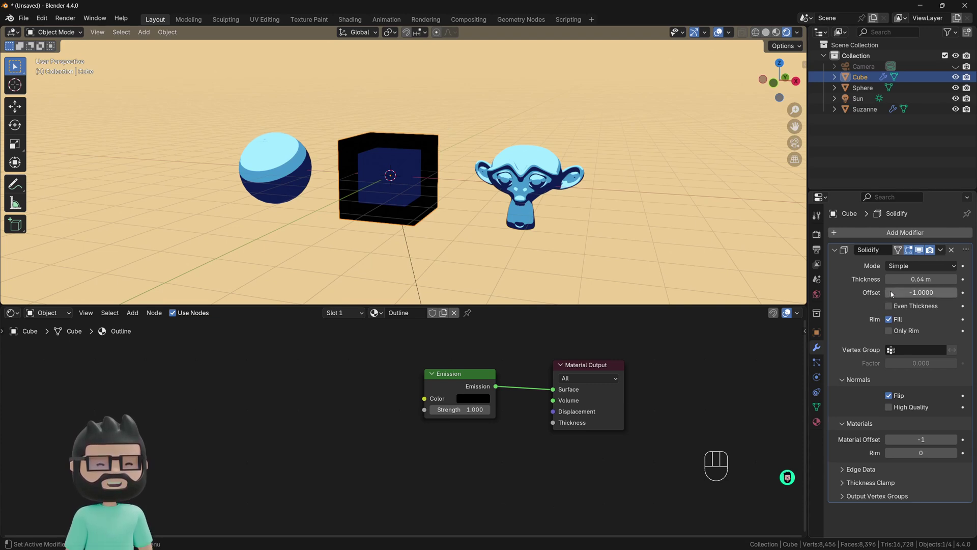
pyautogui.moveTo(893, 294); pyautogui.dragTo(941, 295)
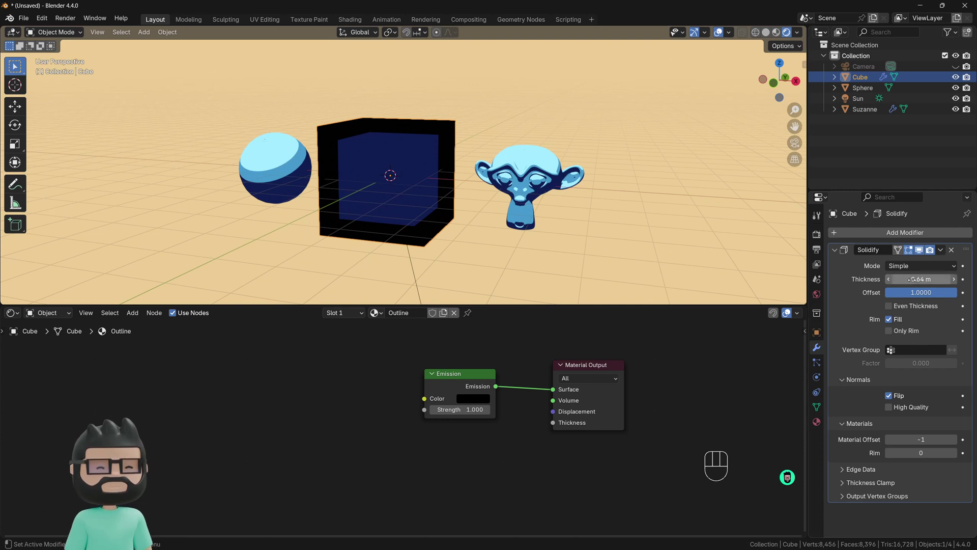
pyautogui.moveTo(921, 279); pyautogui.dragTo(880, 279)
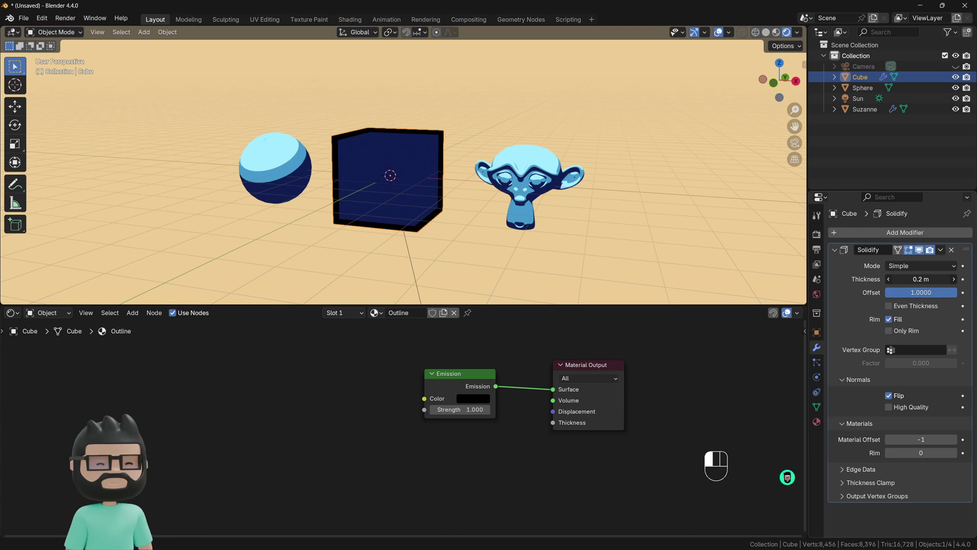
# Enable Shadow backface culling in the Outline material's surface settings.
pyautogui.click(816, 421)
pyautogui.moveTo(417, 218); pyautogui.dragTo(339, 220, button='middle')
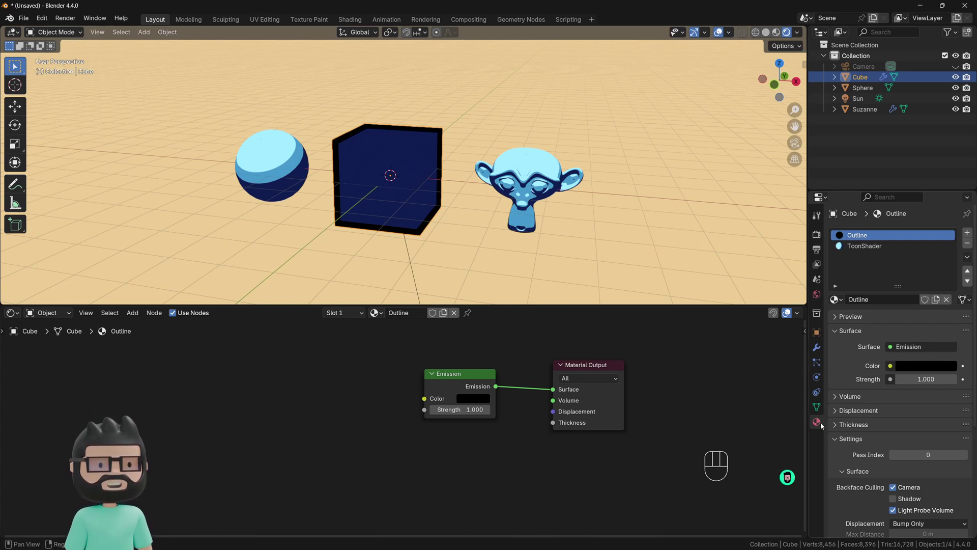
pyautogui.scroll(-3, 847, 384)
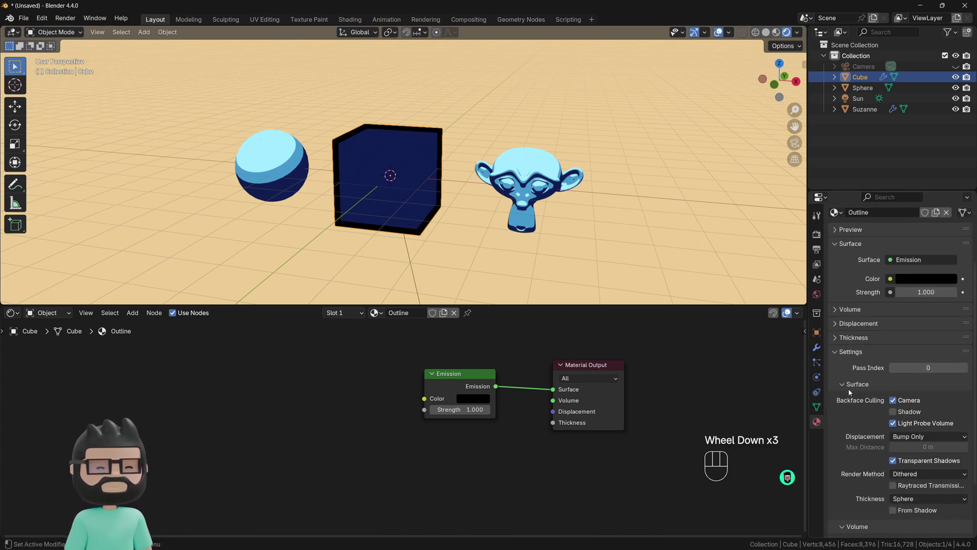
pyautogui.click(893, 411)
pyautogui.moveTo(432, 224); pyautogui.dragTo(425, 185, button='middle')
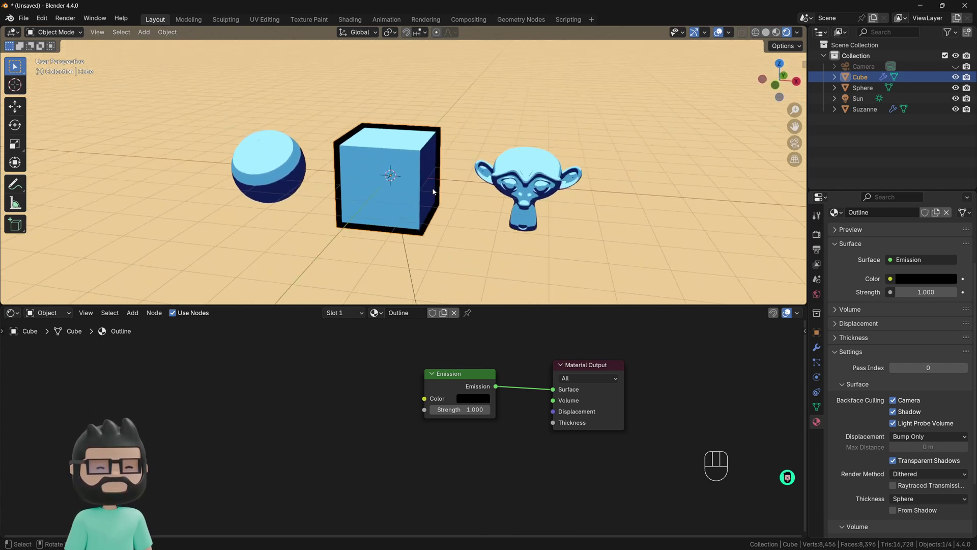
# Copy the cube's Solidify modifier to the monkey, with the cube as the active object.
pyautogui.click(516, 186)
pyautogui.click(272, 170)
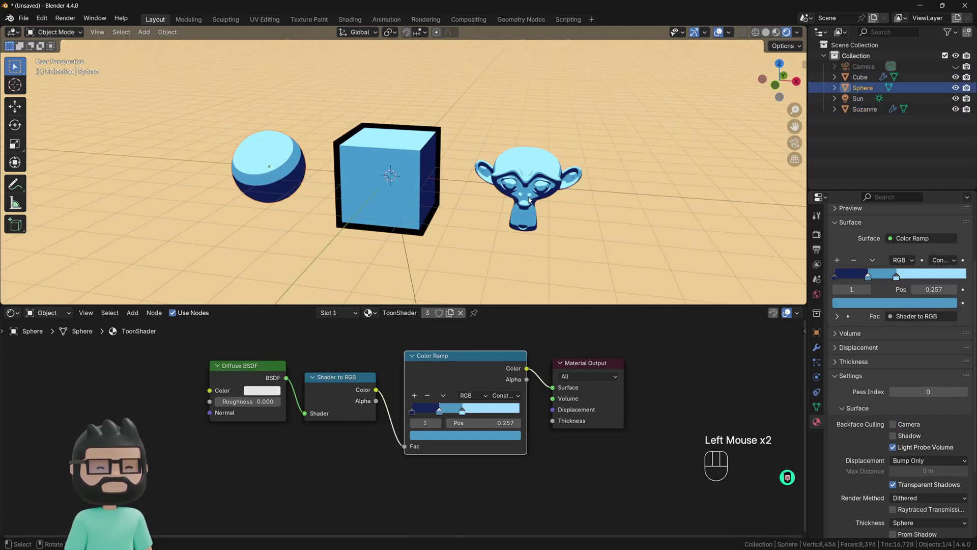
pyautogui.click(816, 332)
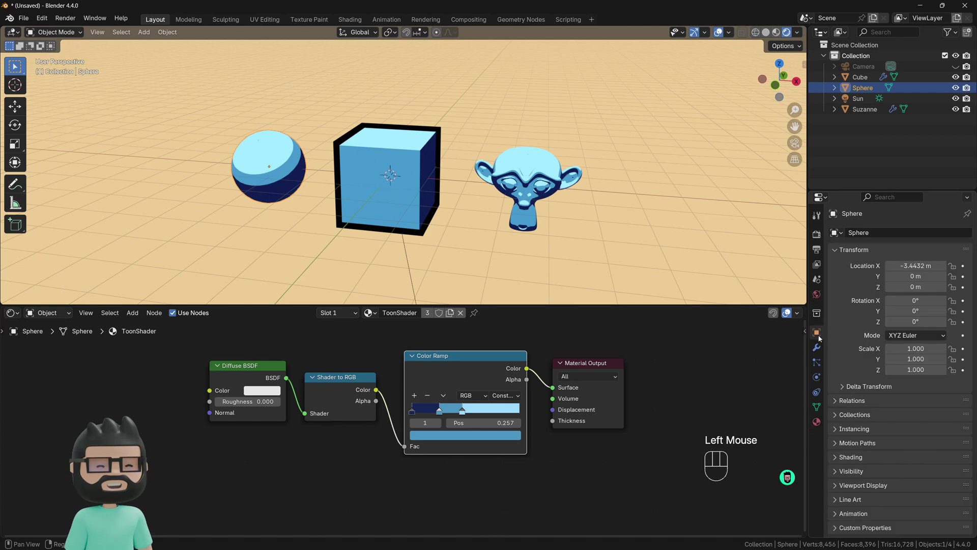
pyautogui.click(816, 347)
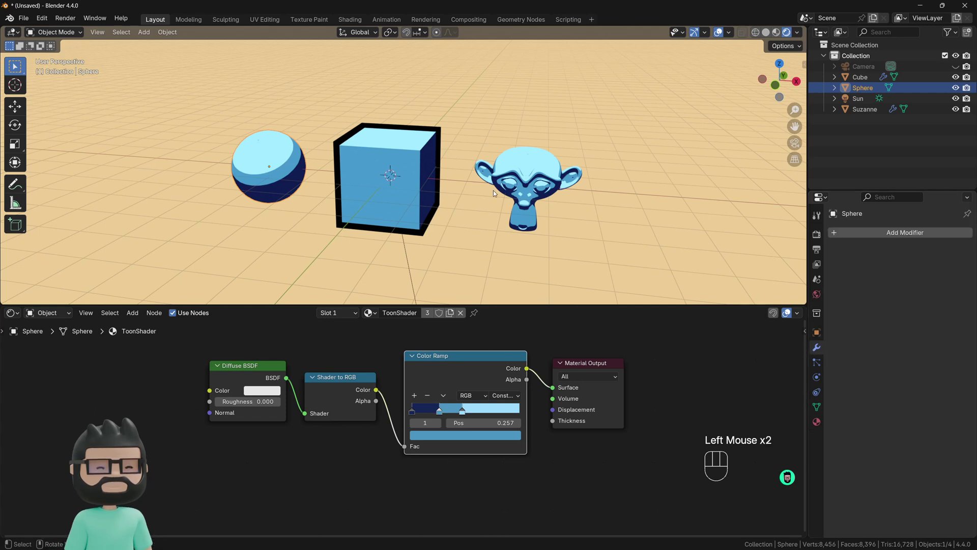
pyautogui.click(543, 193)
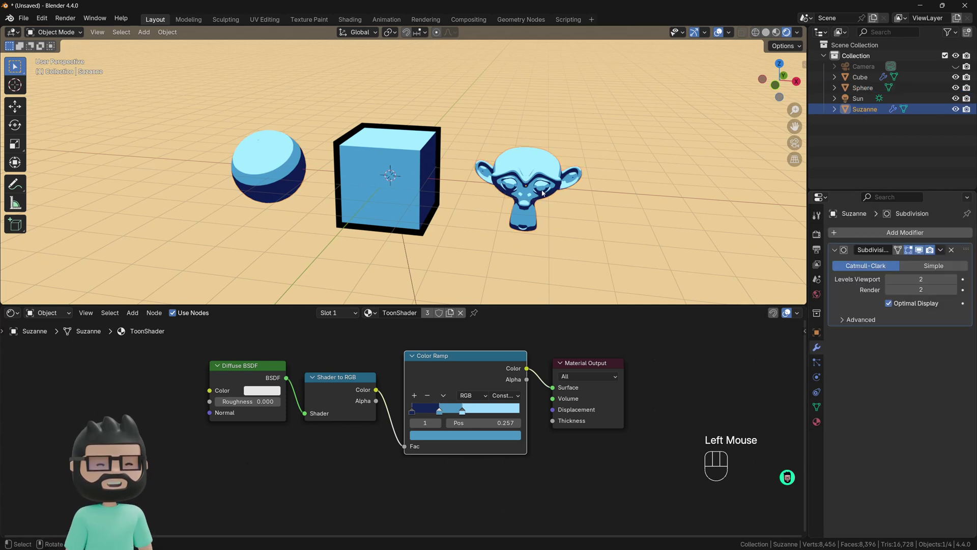
pyautogui.keyDown('shift'); pyautogui.click(427, 165); pyautogui.keyUp('shift')
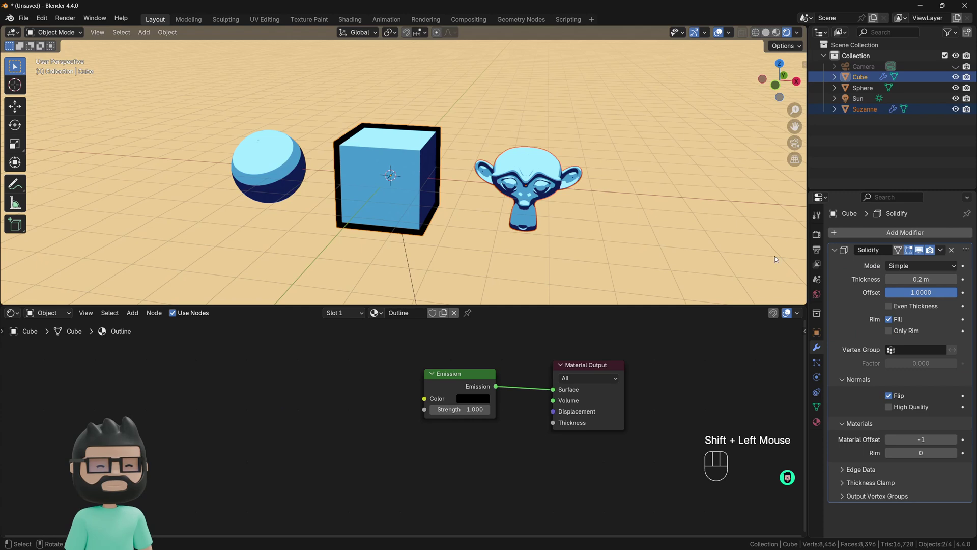
pyautogui.click(940, 250)
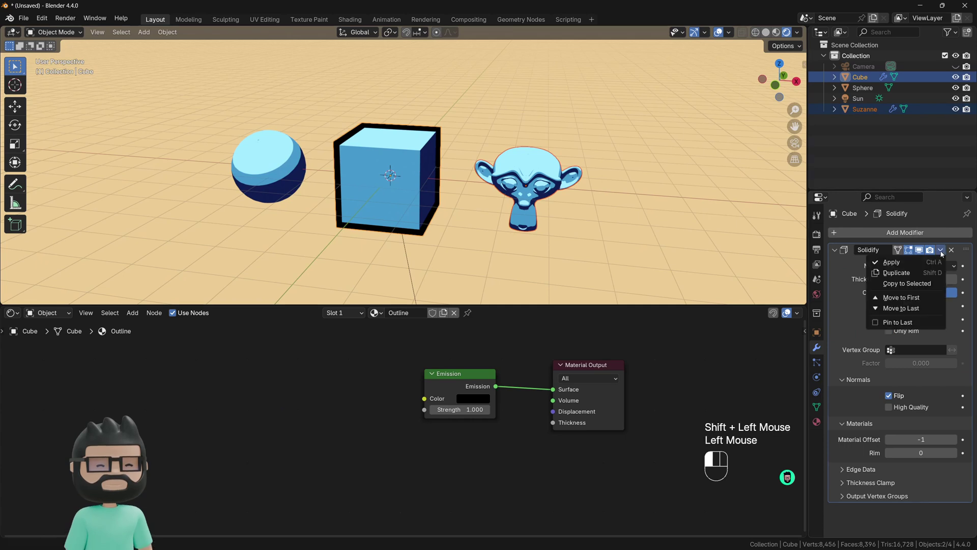
pyautogui.click(907, 283)
# Copy the cube's Solidify modifier to the sphere, with the cube as the active object.
pyautogui.click(404, 170)
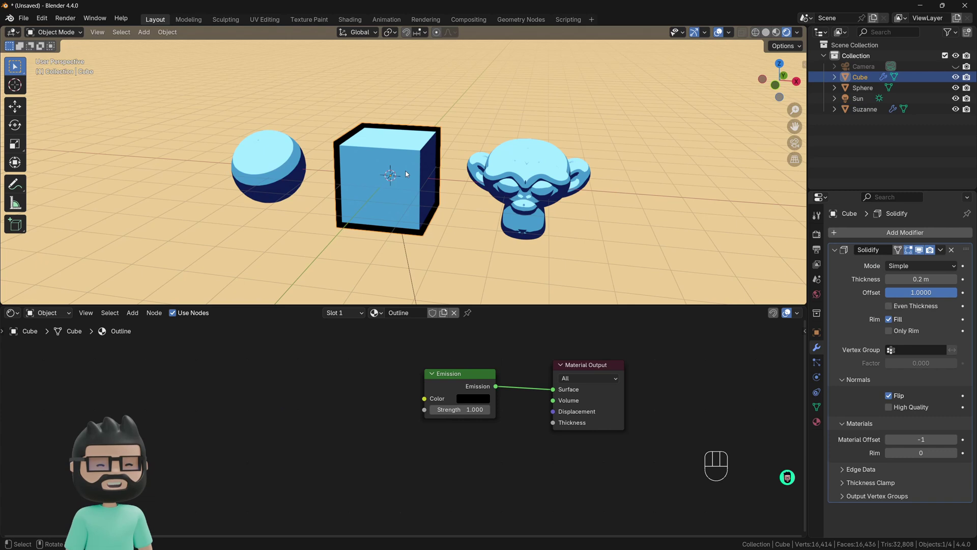
pyautogui.click(406, 174)
pyautogui.doubleClick(279, 157)
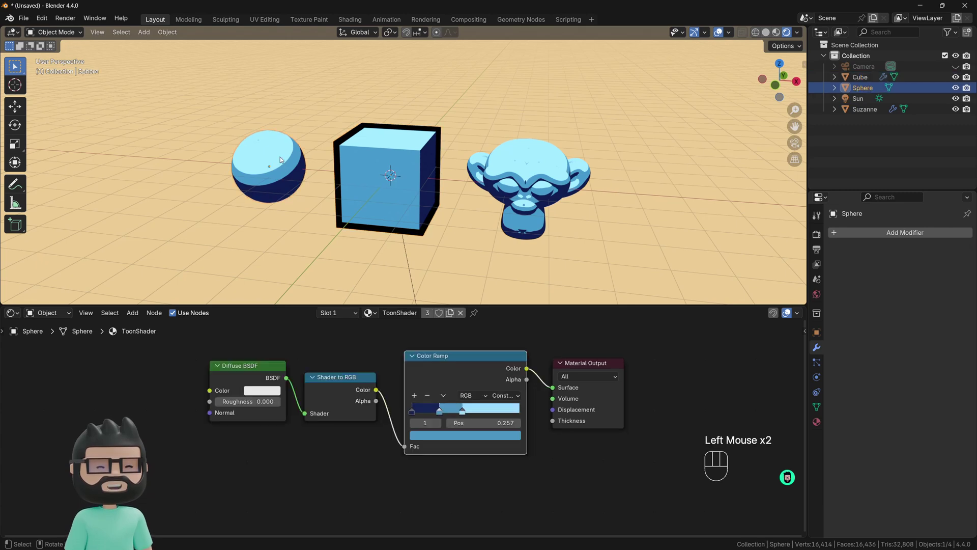
pyautogui.keyDown('shift'); pyautogui.click(410, 175); pyautogui.keyUp('shift')
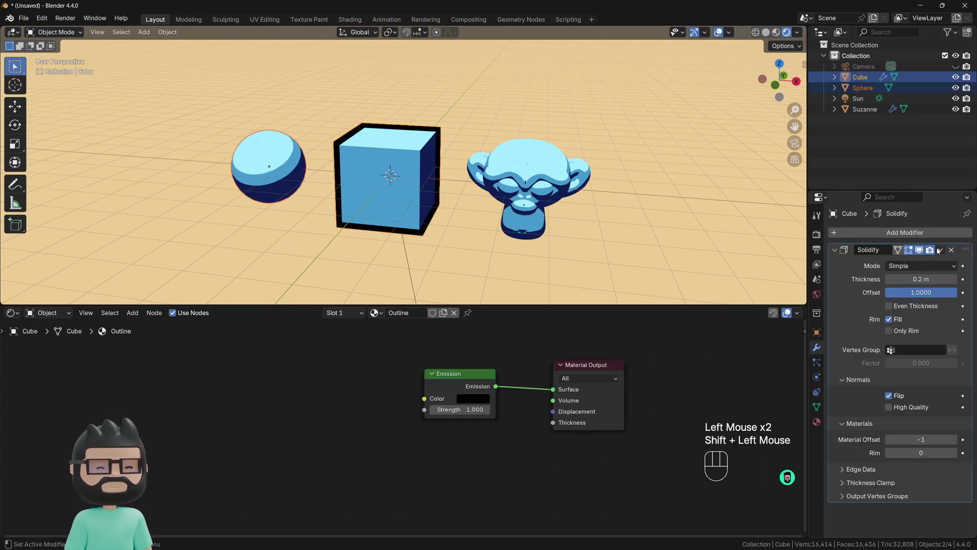
pyautogui.click(939, 250)
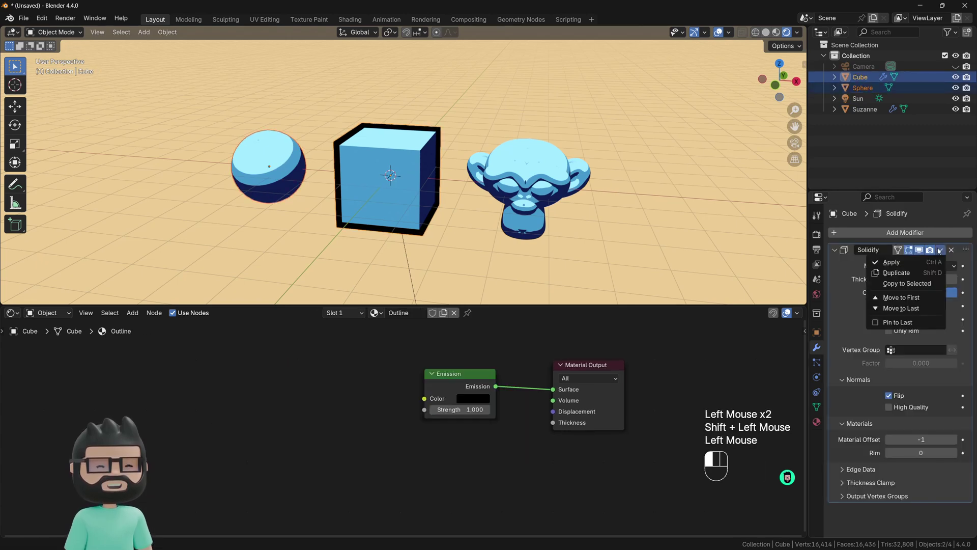
pyautogui.click(906, 284)
# Add a second material slot with the Outline material to the monkey and move it above ToonShader.
pyautogui.click(518, 178)
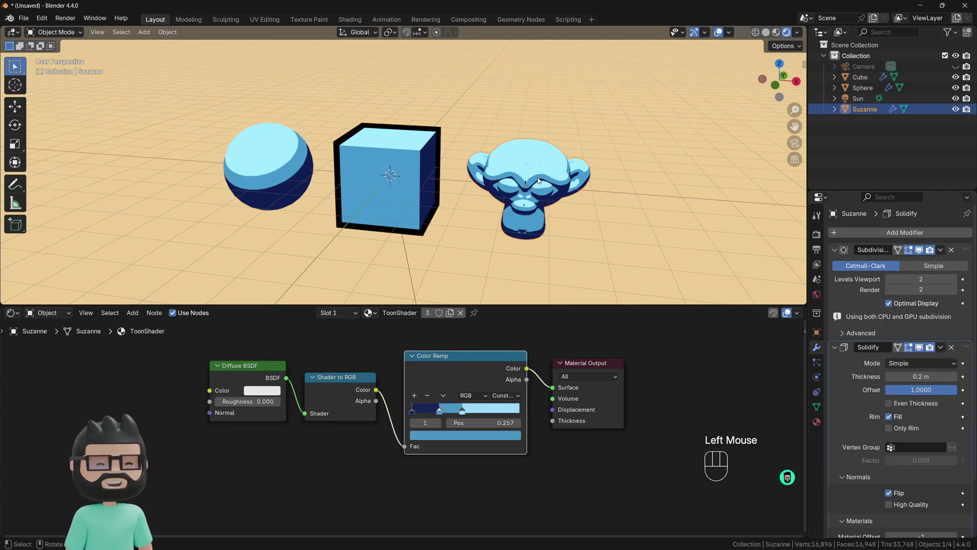
pyautogui.click(340, 313)
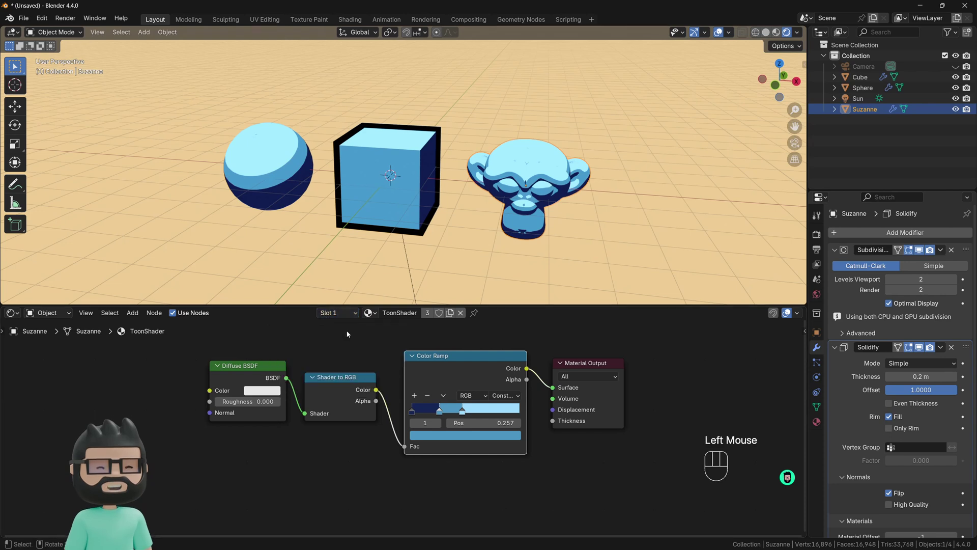
pyautogui.click(337, 312)
pyautogui.click(396, 333)
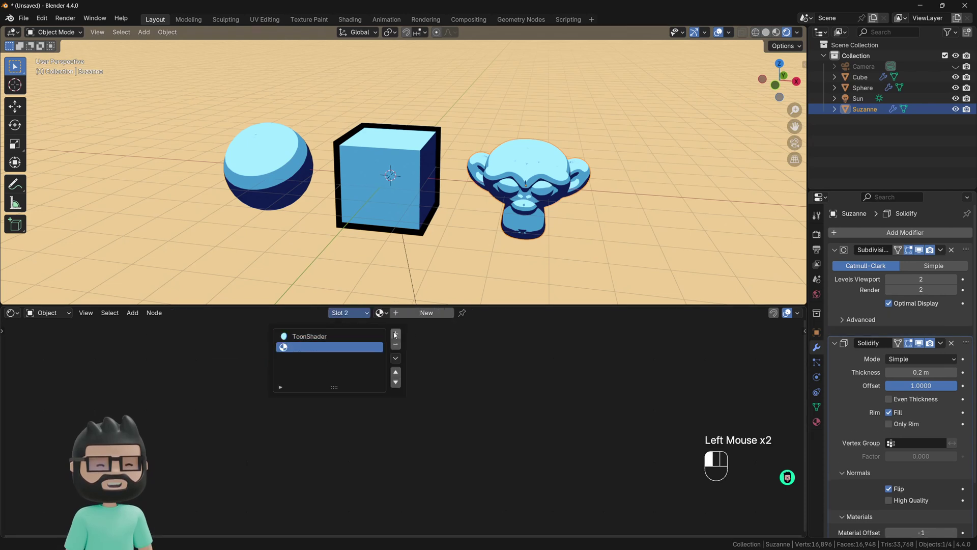
pyautogui.click(381, 312)
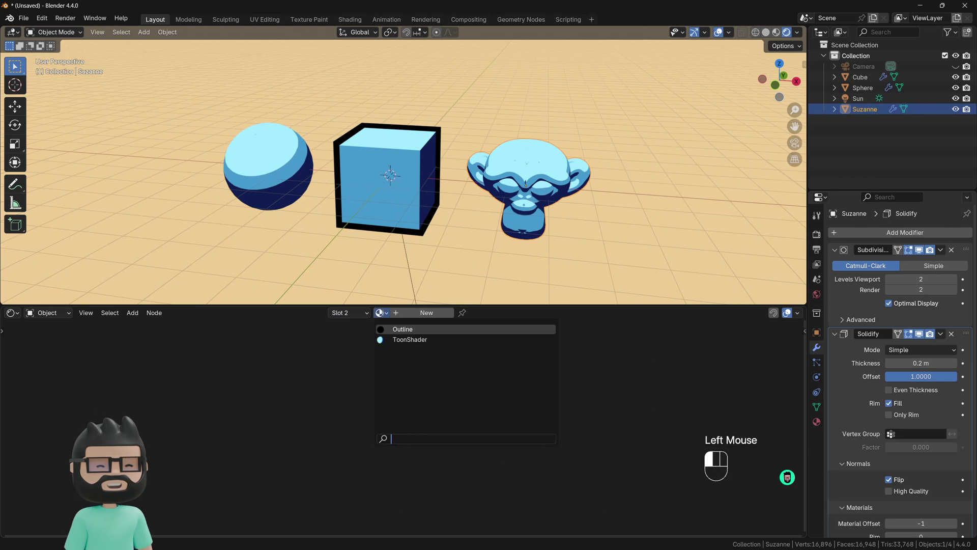
pyautogui.click(416, 331)
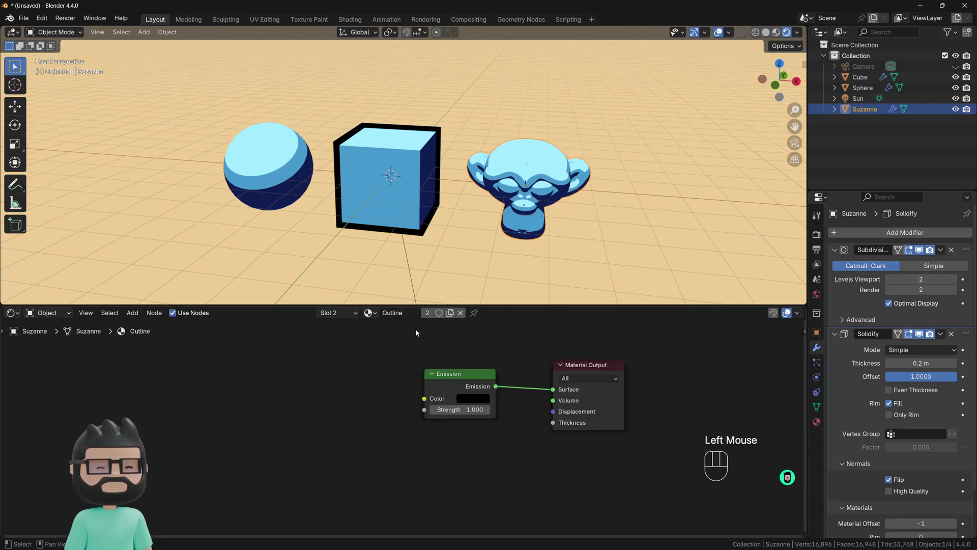
pyautogui.click(347, 312)
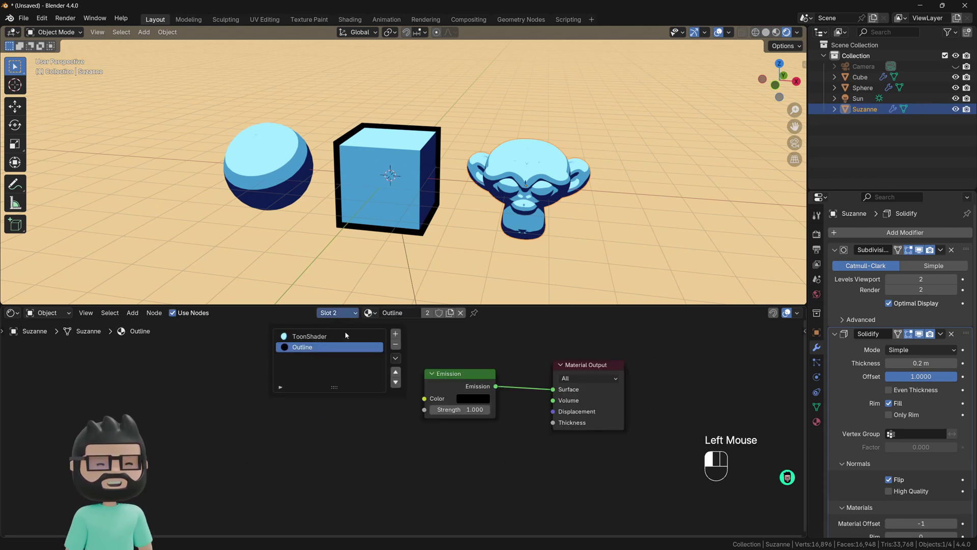
pyautogui.click(395, 373)
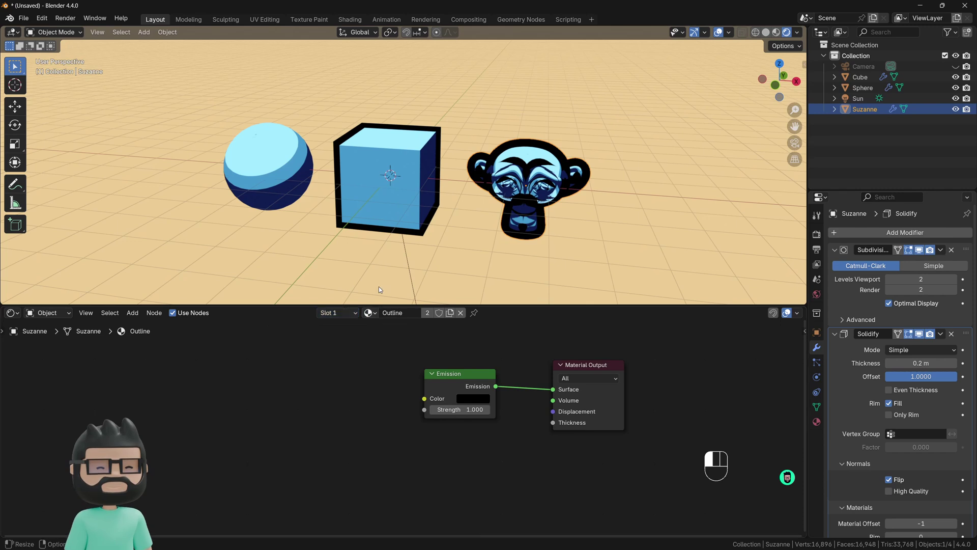
# Add the Outline material to the sphere in a second slot and move it above ToonShader.
pyautogui.click(264, 154)
pyautogui.click(344, 316)
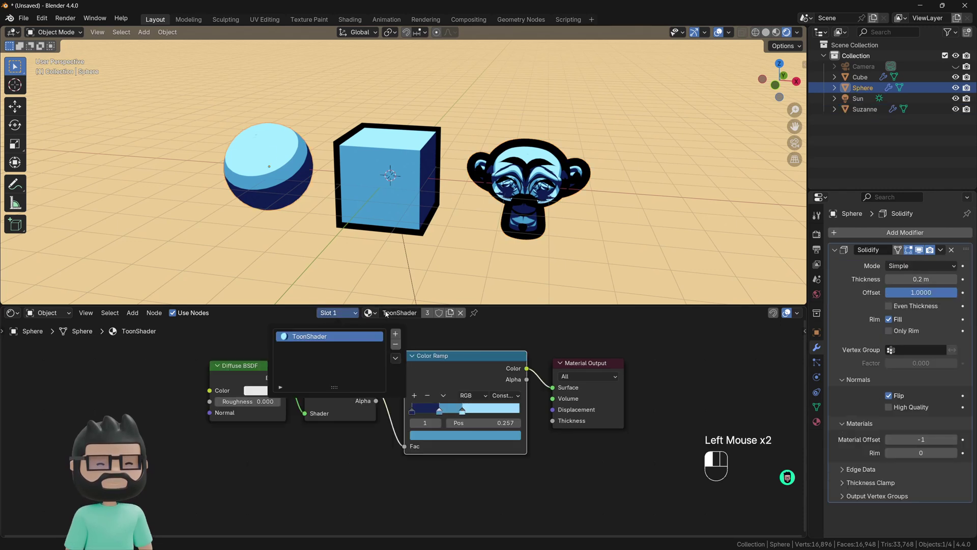
pyautogui.click(368, 312)
pyautogui.click(342, 314)
pyautogui.click(336, 347)
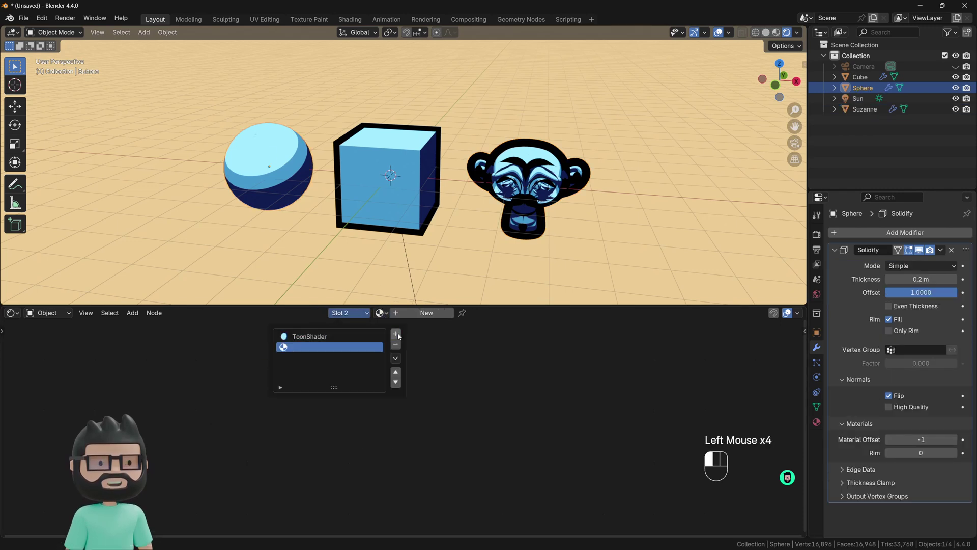
pyautogui.click(379, 312)
pyautogui.click(379, 328)
pyautogui.click(345, 314)
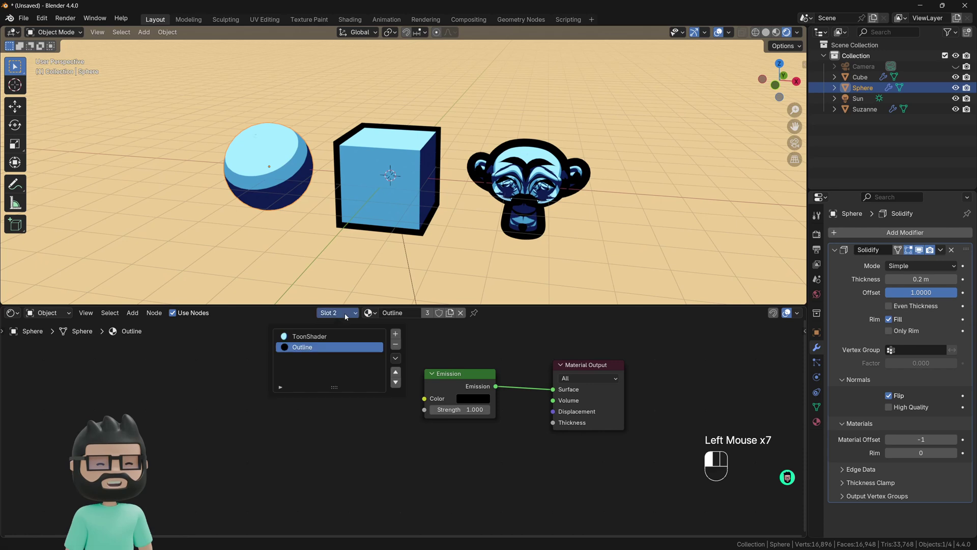
pyautogui.click(396, 371)
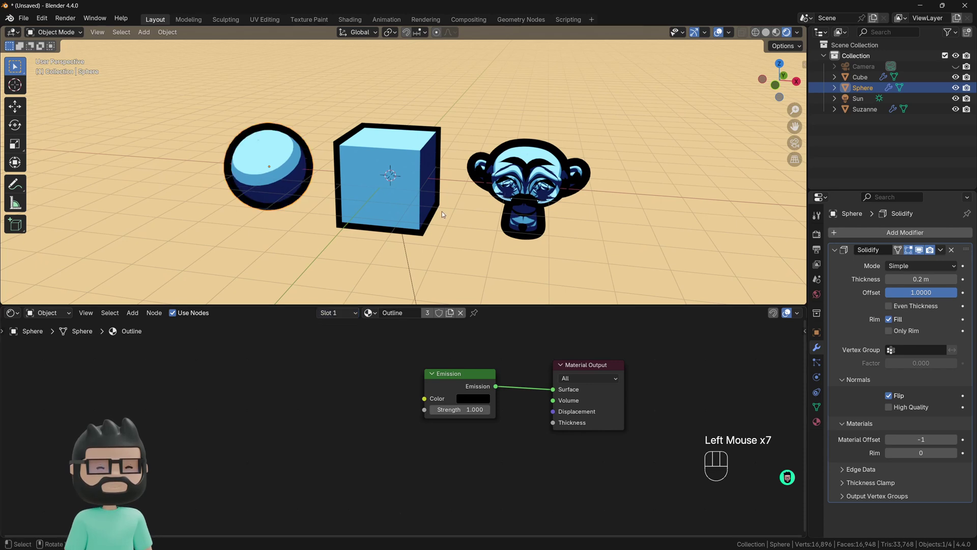
# Set the monkey's Solidify thickness to 0.03 m.
pyautogui.click(505, 207)
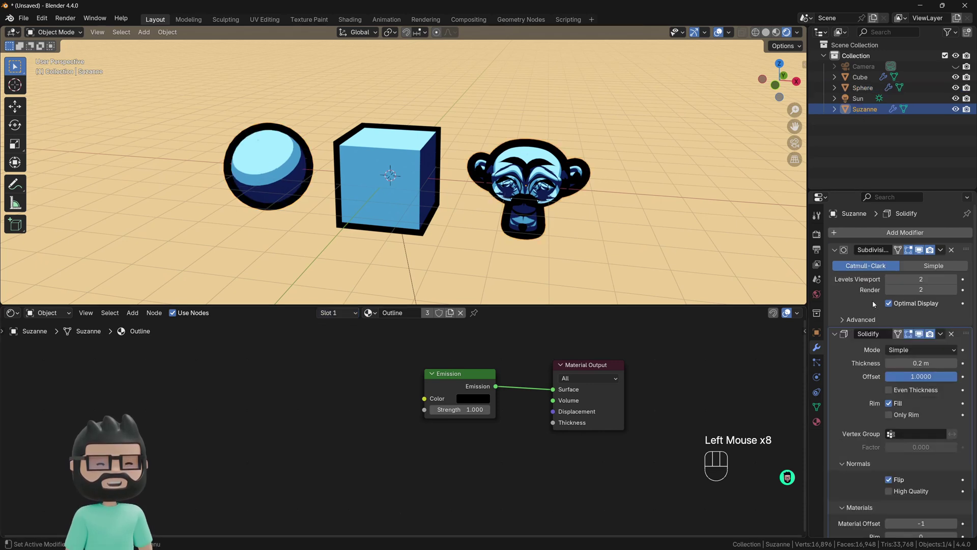
pyautogui.click(916, 362)
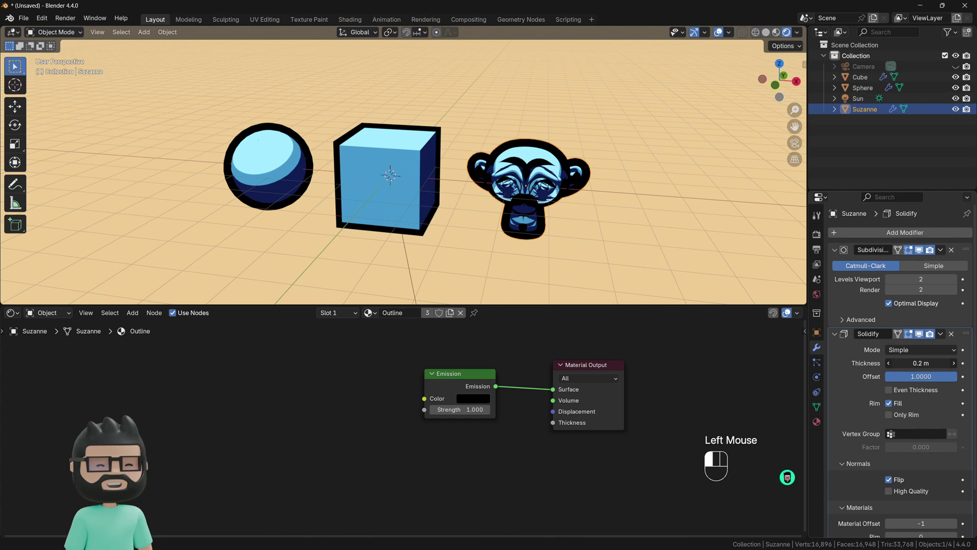
pyautogui.moveTo(916, 363); pyautogui.dragTo(872, 363)
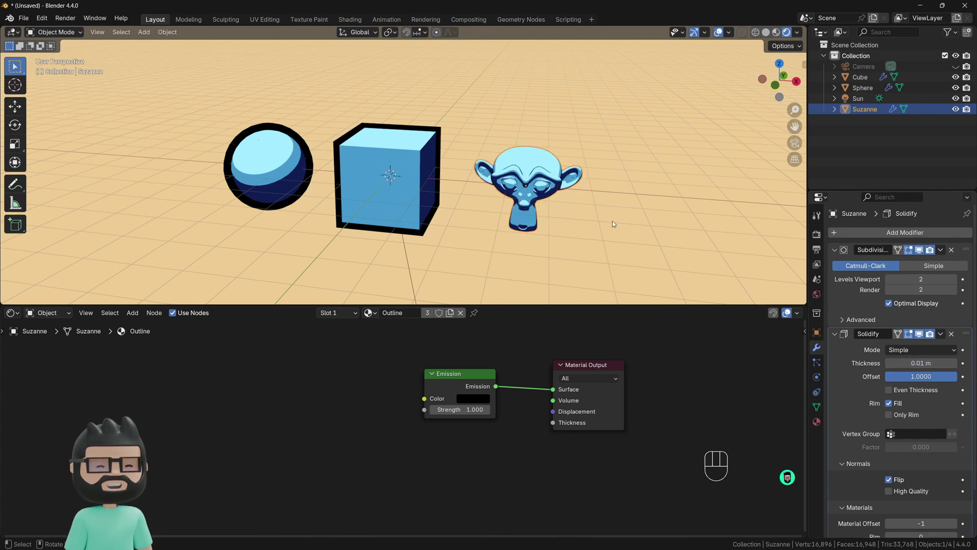
pyautogui.moveTo(612, 221); pyautogui.dragTo(545, 186, button='middle')
pyautogui.scroll(-2, 546, 186)
pyautogui.scroll(1, 546, 187)
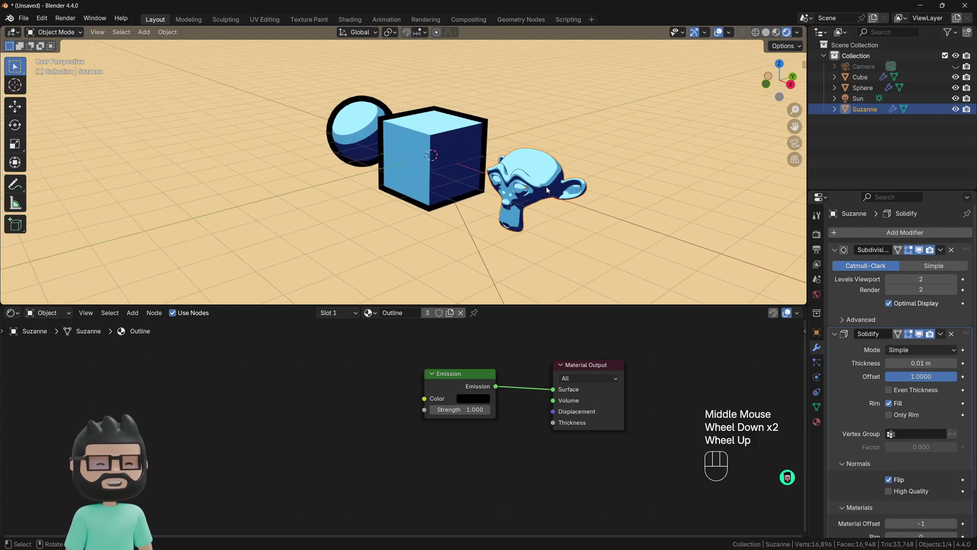
pyautogui.scroll(2, 545, 186)
pyautogui.moveTo(916, 363); pyautogui.dragTo(925, 363)
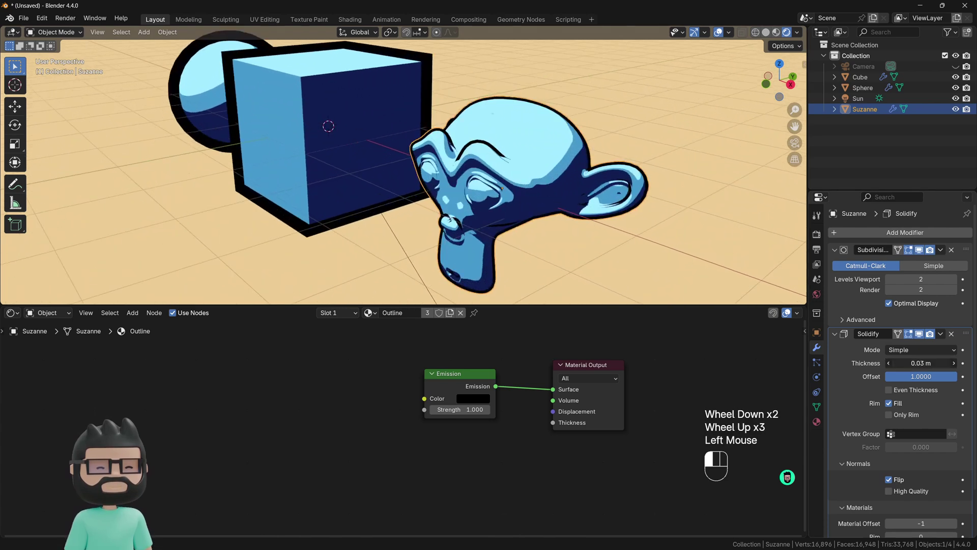
# Reduce the sphere's Solidify thickness to thin its black outline.
pyautogui.scroll(-2, 463, 204)
pyautogui.moveTo(509, 198); pyautogui.dragTo(463, 204, button='middle')
pyautogui.click(288, 152)
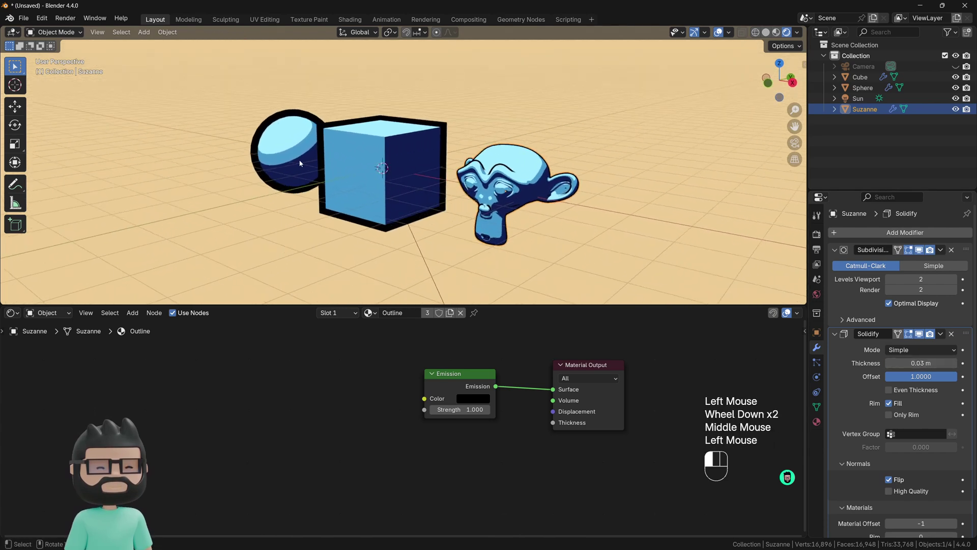
pyautogui.moveTo(920, 279); pyautogui.dragTo(891, 279)
# Duplicate the cube, sphere, monkey and sun together, leaving the copies at the originals' positions.
pyautogui.click(504, 193)
pyautogui.moveTo(409, 232); pyautogui.dragTo(441, 237, button='middle')
pyautogui.scroll(-3, 471, 230)
pyautogui.keyDown('shift'); pyautogui.scroll(-1, 441, 237); pyautogui.keyUp('shift')
pyautogui.moveTo(441, 237)
pyautogui.mouseDown(button='middle')
pyautogui.moveTo(451, 222)
pyautogui.moveTo(435, 233)
pyautogui.mouseUp(button='middle')
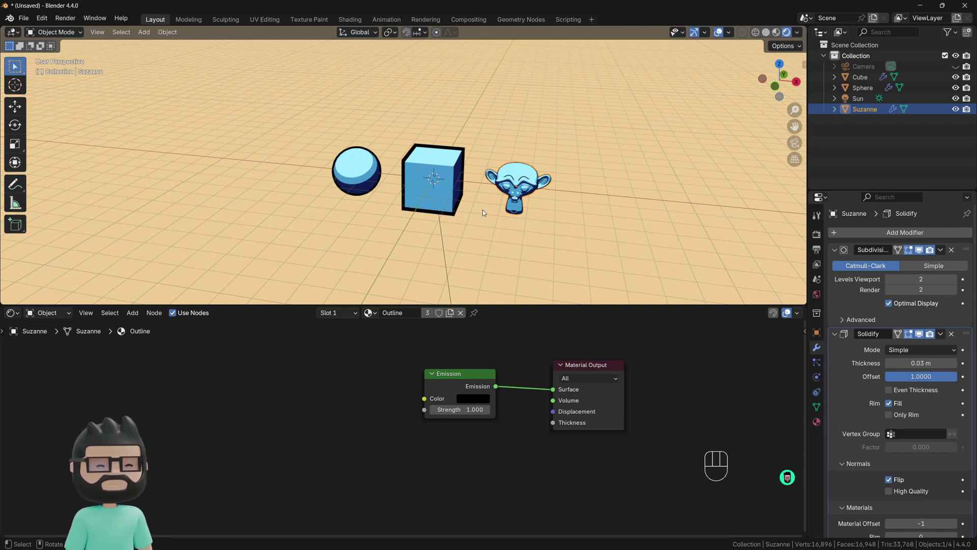
pyautogui.moveTo(576, 241); pyautogui.dragTo(312, 135)
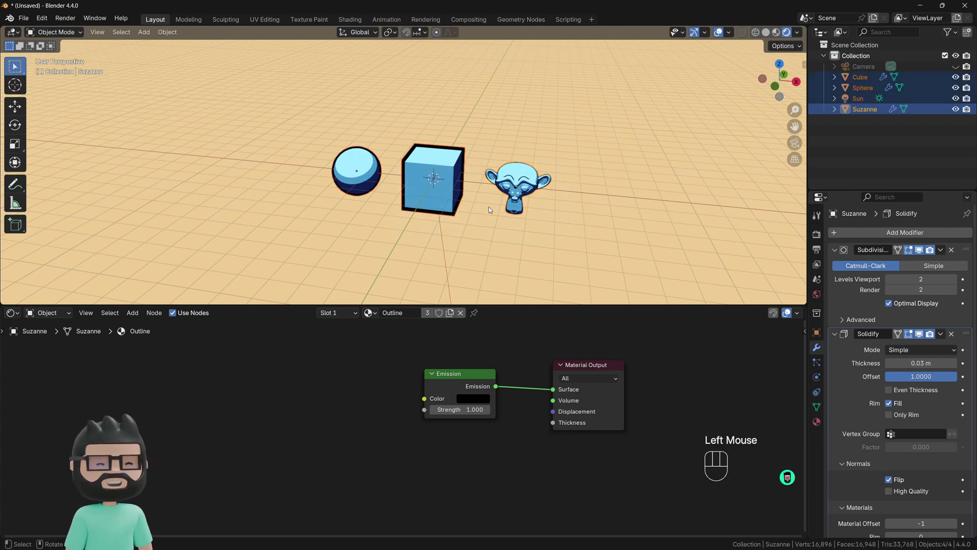
pyautogui.hotkey('shift', 'd')
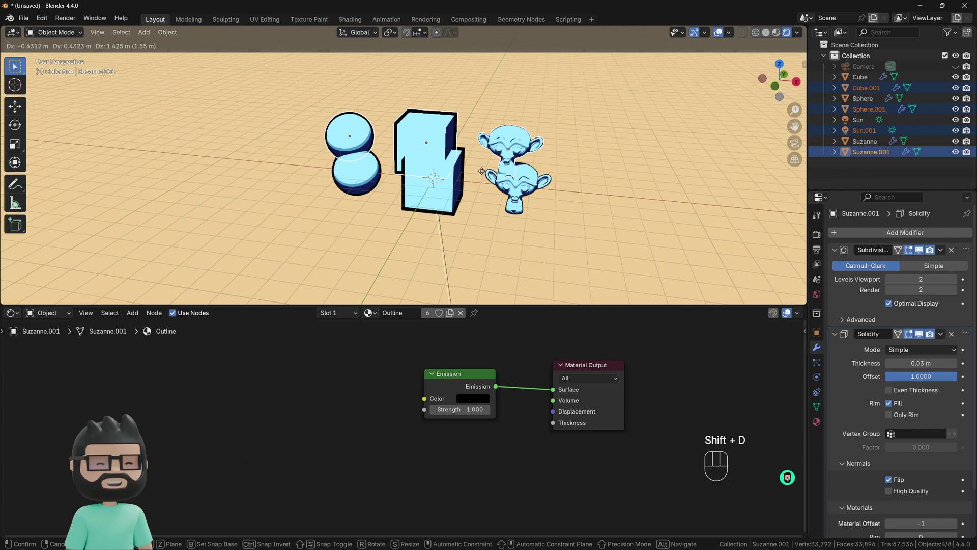
pyautogui.press('m')
pyautogui.rightClick(483, 173)
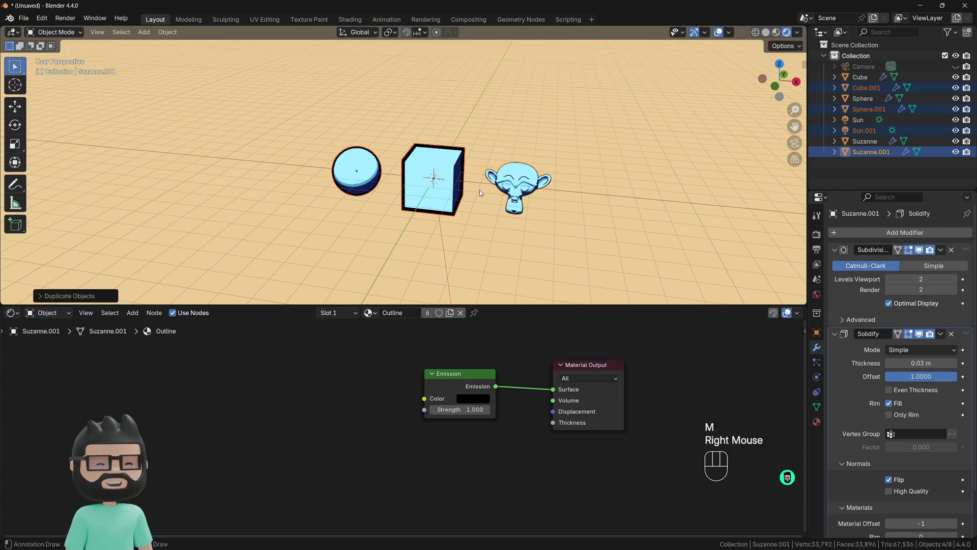
# Move the duplicates to a new collection named "Objects for outline" and hide the original sphere, sun and monkey in the viewport.
pyautogui.press('m')
pyautogui.click(477, 192)
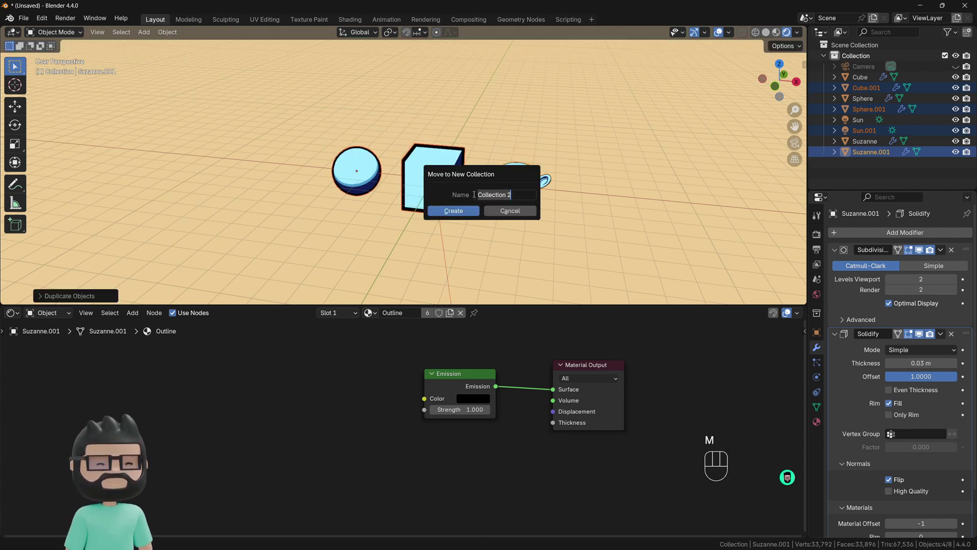
pyautogui.write('GP')
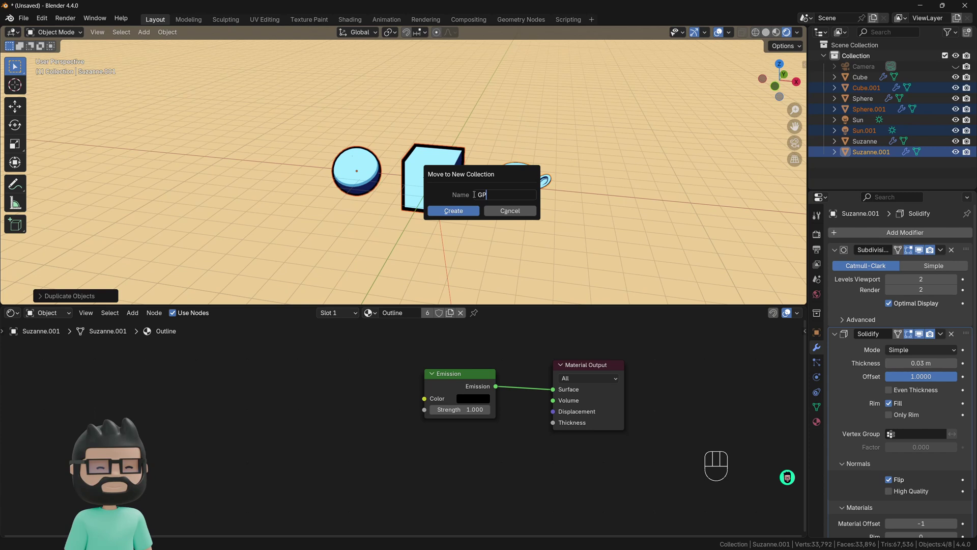
pyautogui.press('BackSpace')
pyautogui.press('BackSpace')
pyautogui.write('Object')
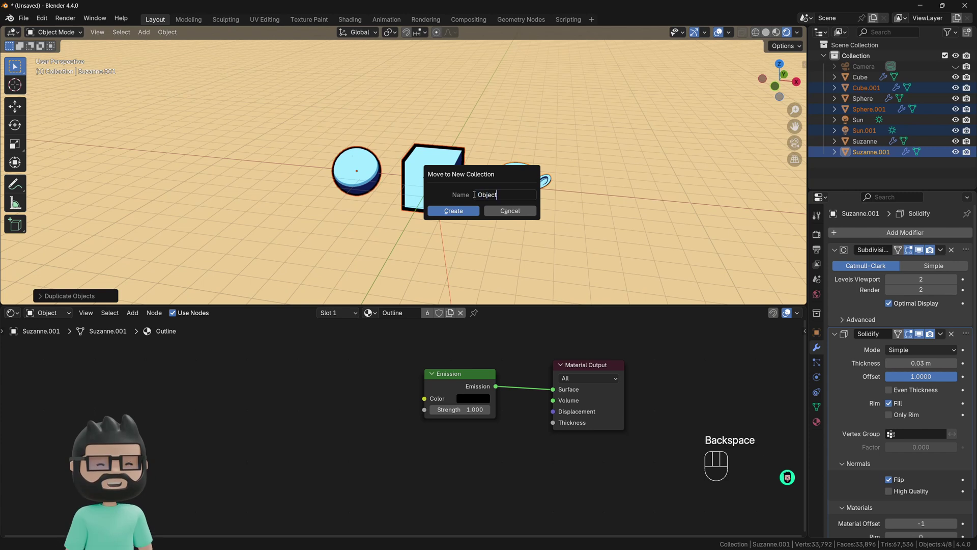
pyautogui.write('s for outl')
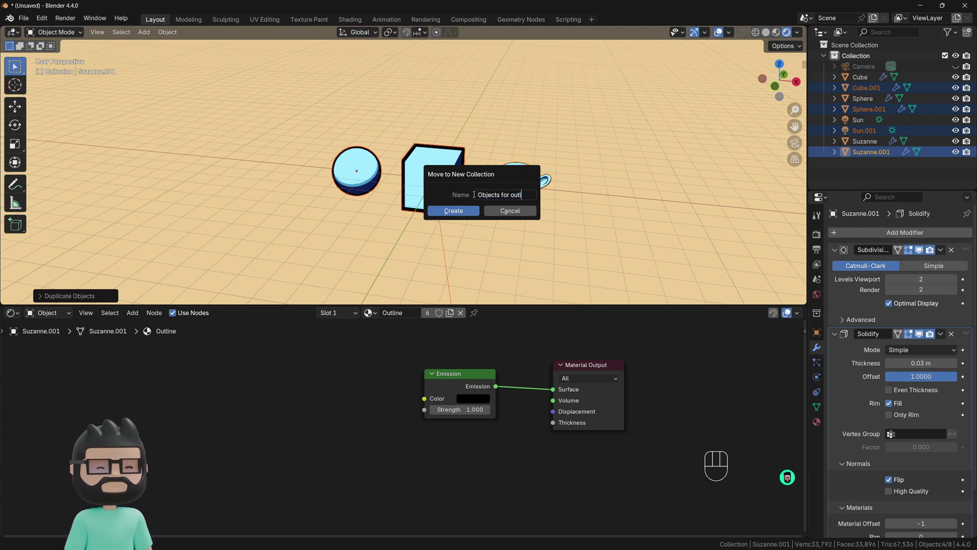
pyautogui.write('ine')
pyautogui.press('Return')
pyautogui.click(469, 212)
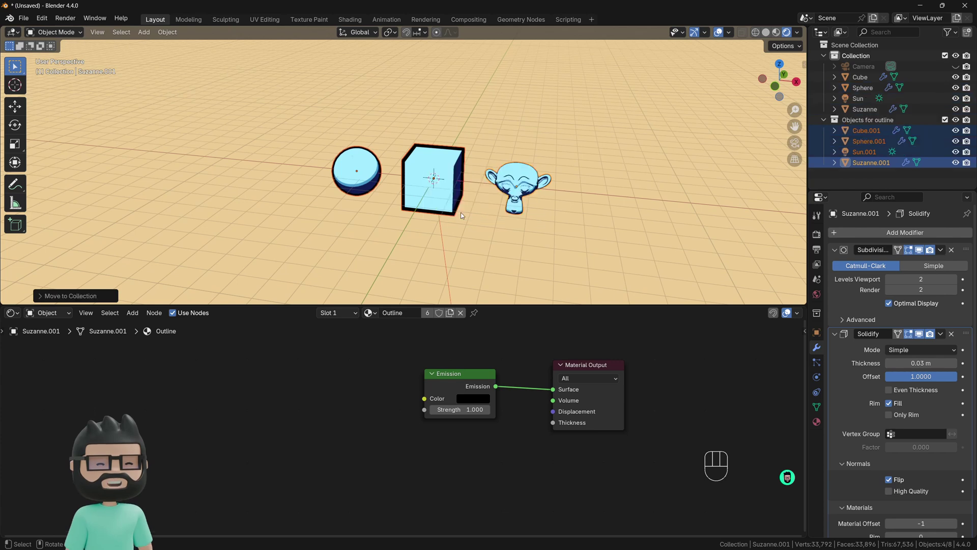
pyautogui.moveTo(955, 88); pyautogui.dragTo(955, 109)
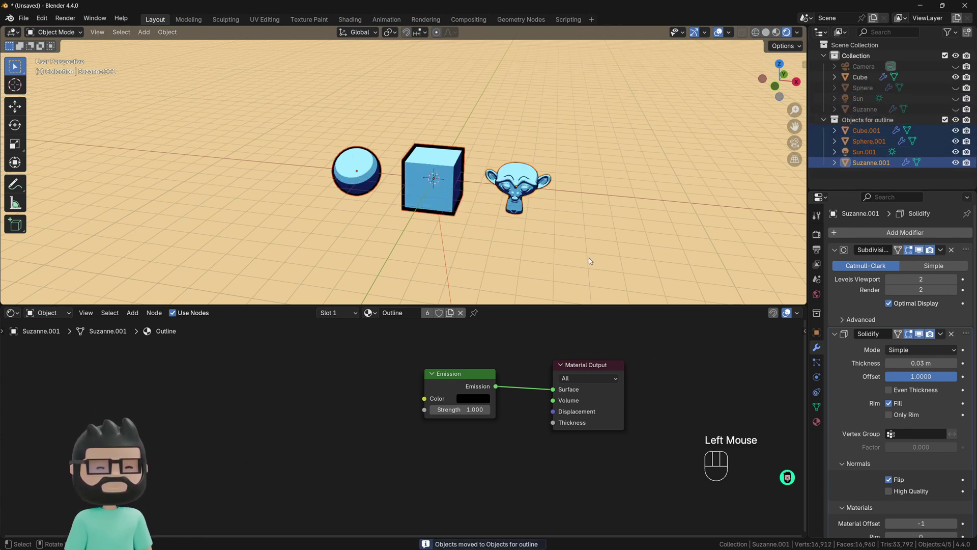
# Remove the Solidify modifier from the duplicate monkey, the original cube and the duplicate sphere.
pyautogui.click(871, 163)
pyautogui.click(951, 333)
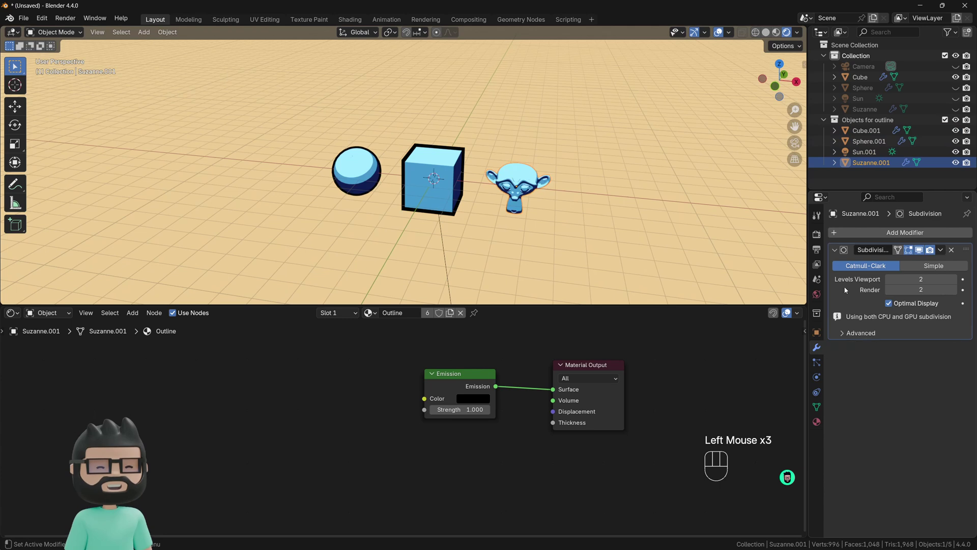
pyautogui.click(446, 162)
pyautogui.click(951, 249)
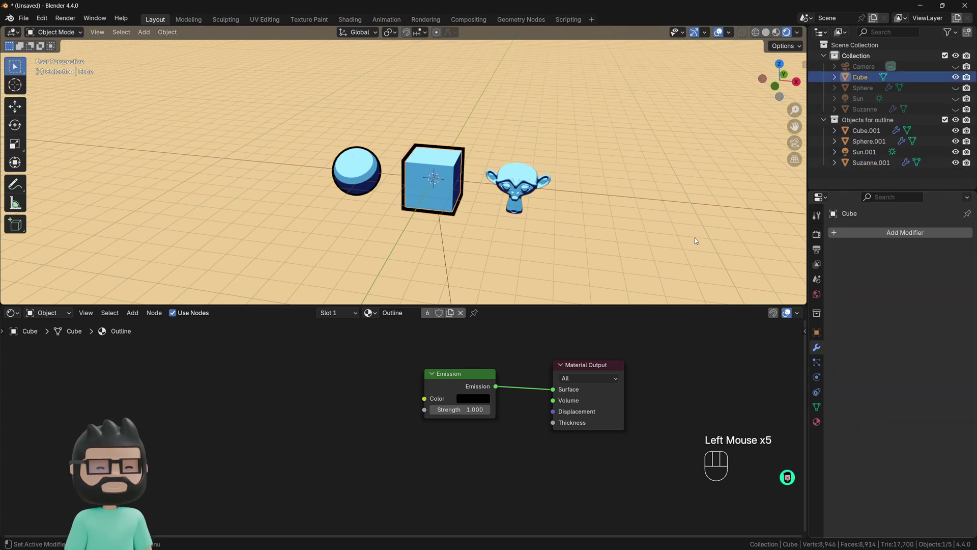
pyautogui.click(364, 170)
pyautogui.click(951, 249)
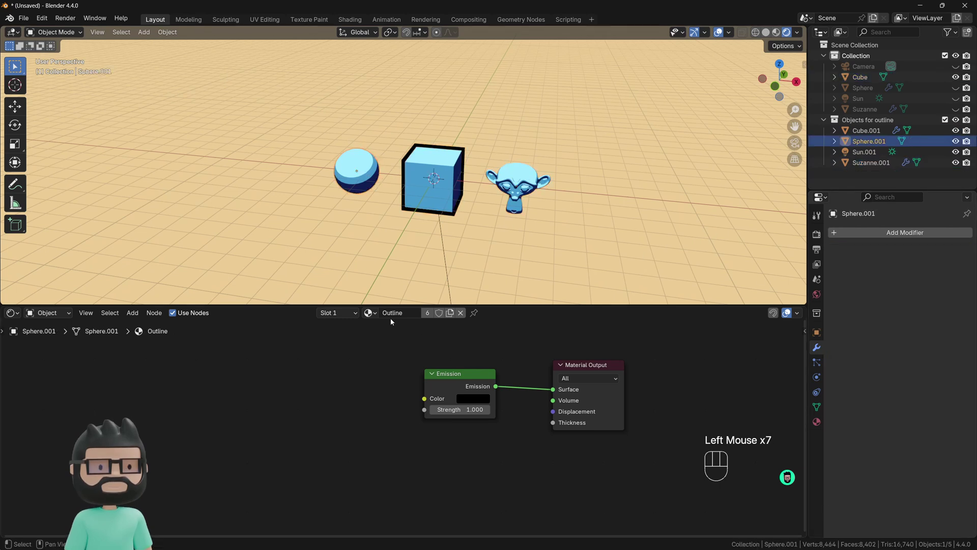
# Remove the Outline material slot from the duplicate sphere, cube and monkey, leaving only ToonShader.
pyautogui.click(339, 312)
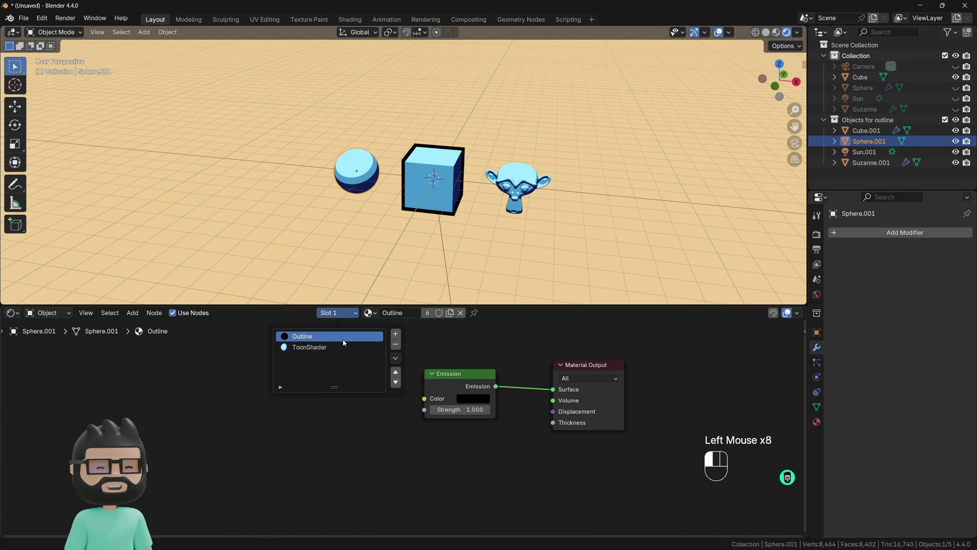
pyautogui.click(395, 345)
pyautogui.click(445, 186)
pyautogui.click(349, 312)
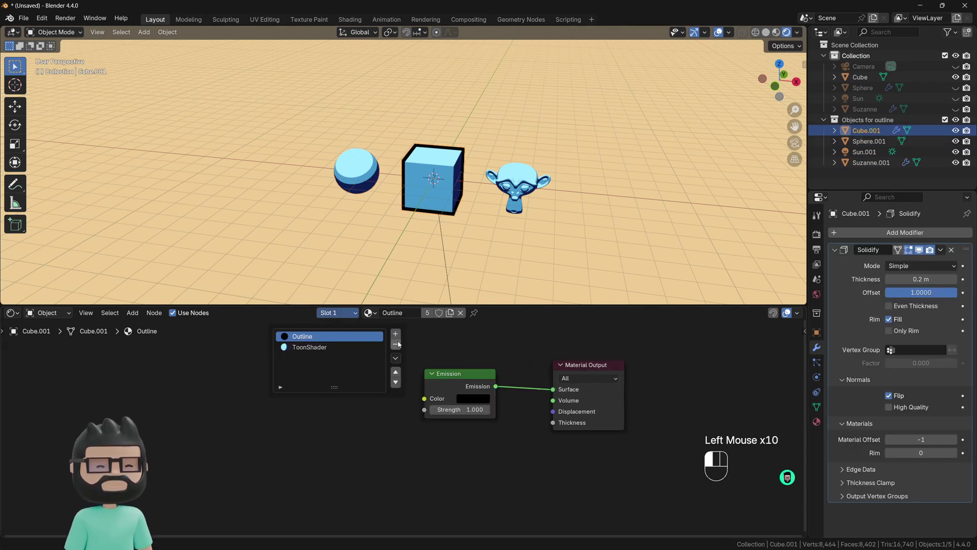
pyautogui.click(395, 344)
pyautogui.click(505, 200)
pyautogui.click(349, 312)
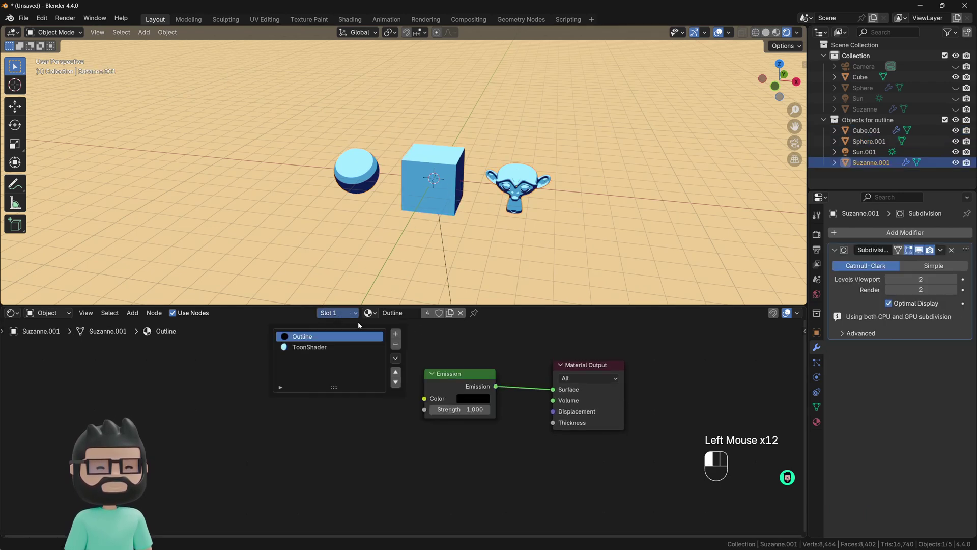
pyautogui.click(395, 344)
pyautogui.click(576, 164)
pyautogui.moveTo(576, 164); pyautogui.dragTo(380, 202)
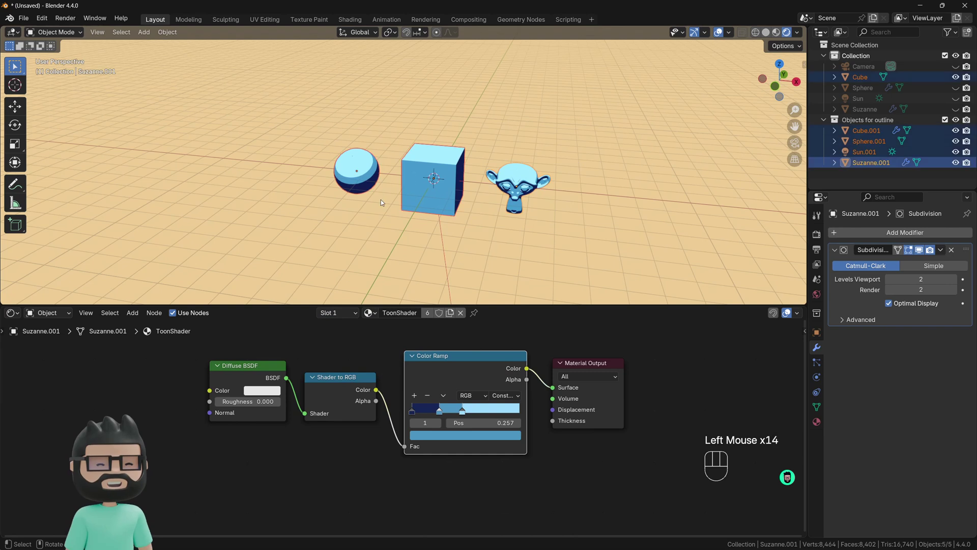
pyautogui.click(302, 342)
pyautogui.click(523, 225)
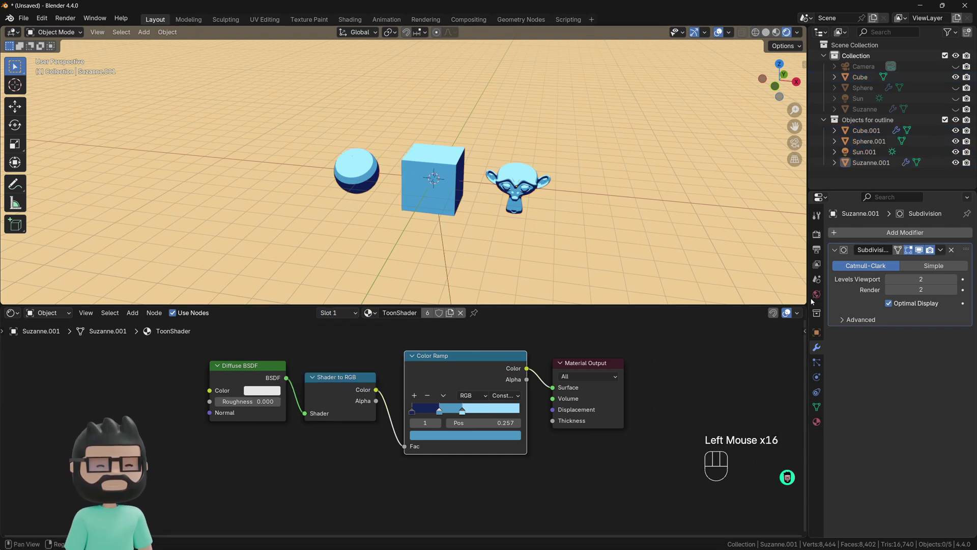
# Enlarge the 3D viewport by shrinking the shader editor beneath it, keeping the three toon-shaded objects in view.
pyautogui.scroll(2, 443, 218)
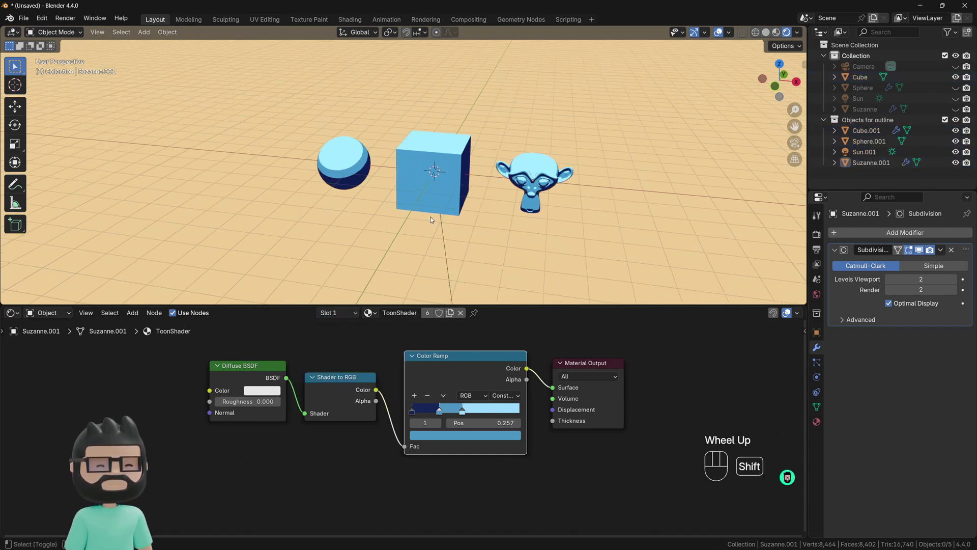
pyautogui.keyDown('shift'); pyautogui.moveTo(429, 215); pyautogui.dragTo(413, 214, button='middle'); pyautogui.keyUp('shift')
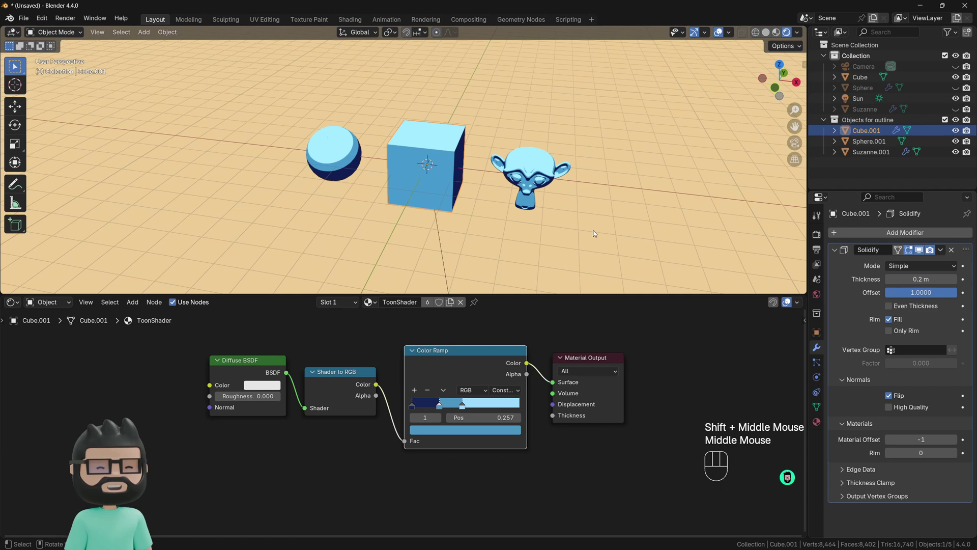
pyautogui.moveTo(593, 230); pyautogui.dragTo(438, 221)
pyautogui.rightClick(438, 221)
pyautogui.moveTo(438, 294); pyautogui.dragTo(438, 524)
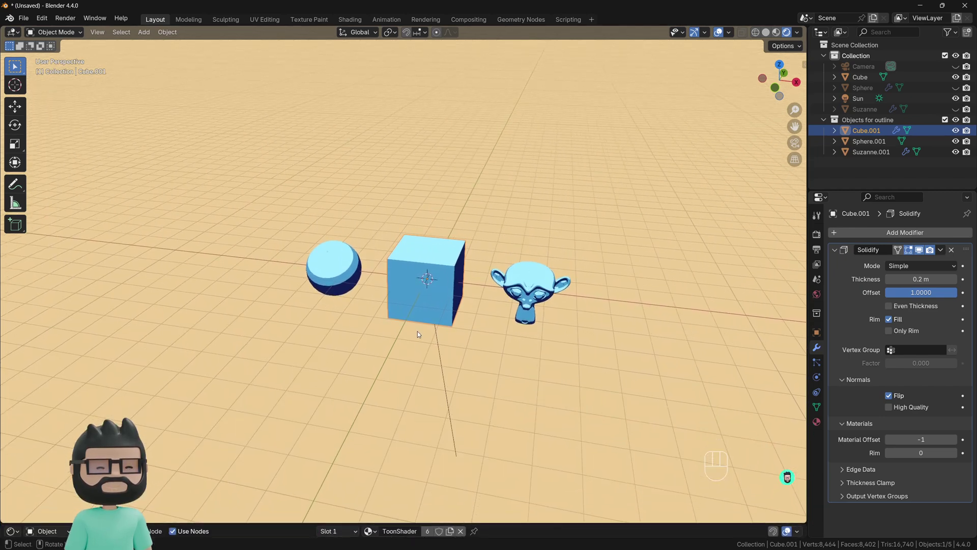
pyautogui.keyDown('shift'); pyautogui.moveTo(420, 313); pyautogui.dragTo(416, 274, button='middle'); pyautogui.keyUp('shift')
# Add a blank Grease Pencil object to the "Objects for outline" collection.
pyautogui.click(835, 120)
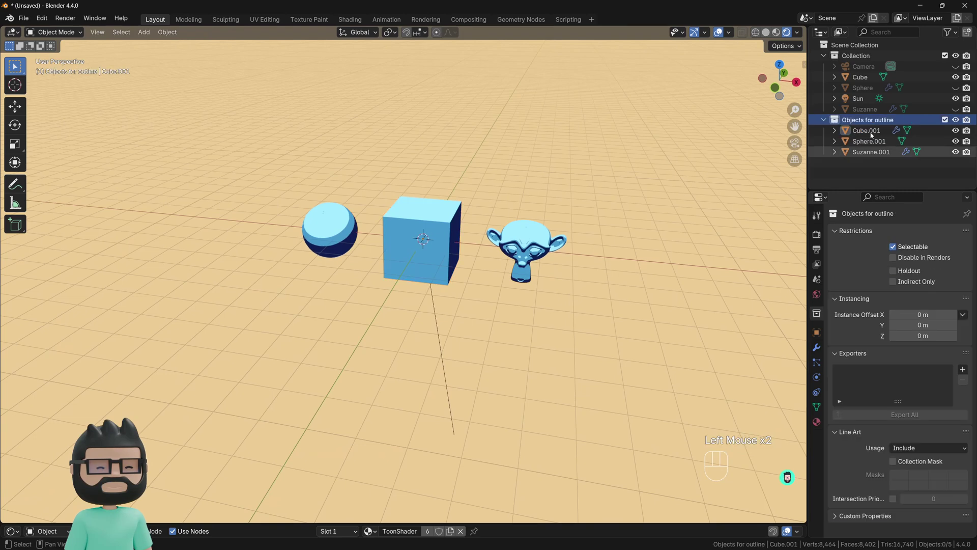
pyautogui.click(835, 120)
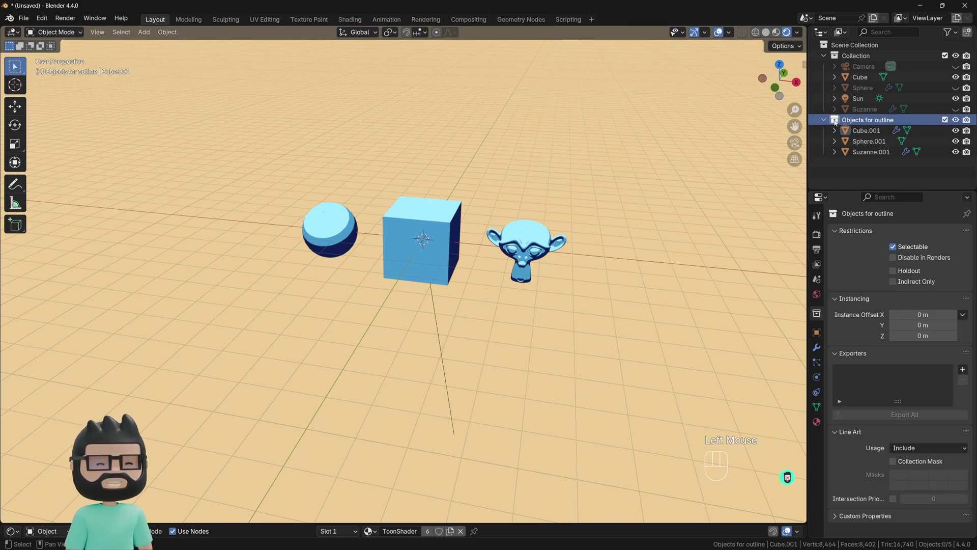
pyautogui.hotkey('shift', 'a')
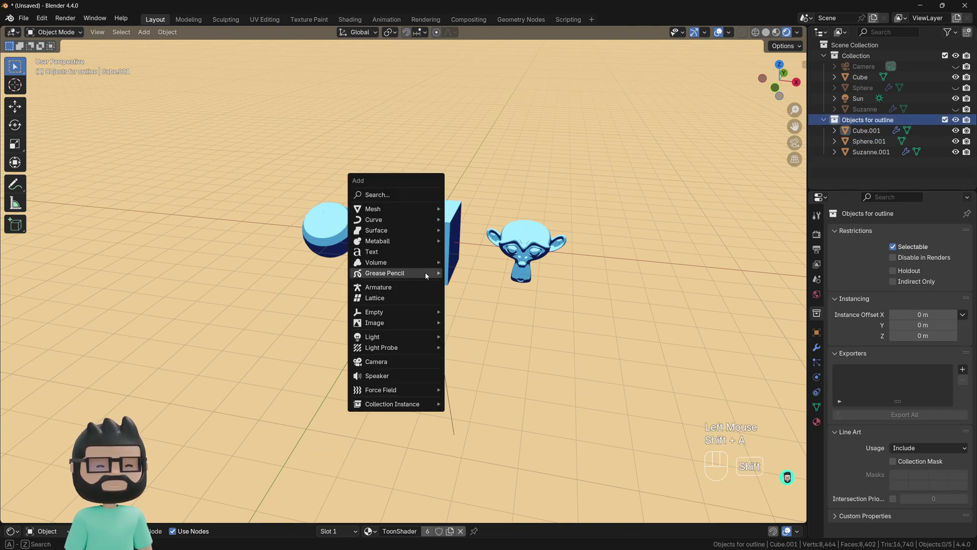
pyautogui.moveTo(430, 275)
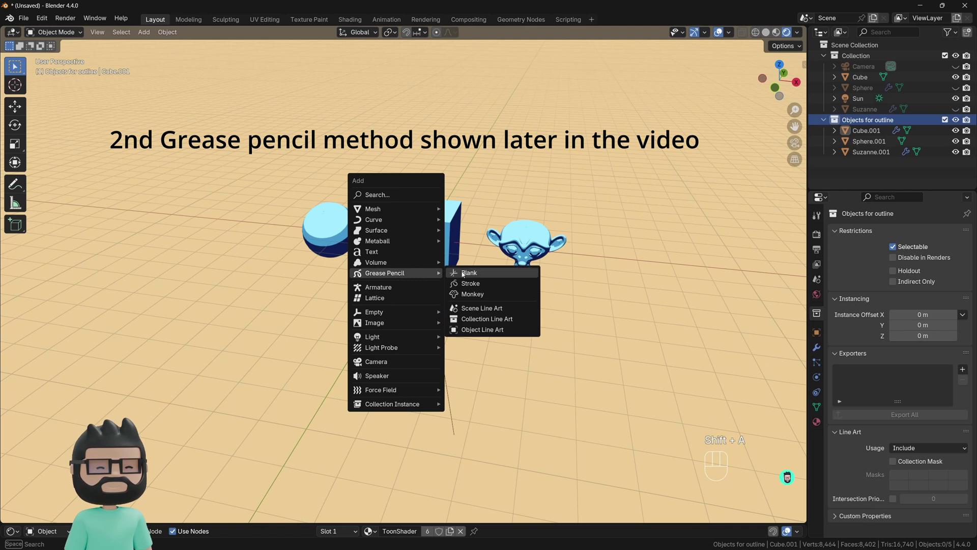
pyautogui.click(463, 274)
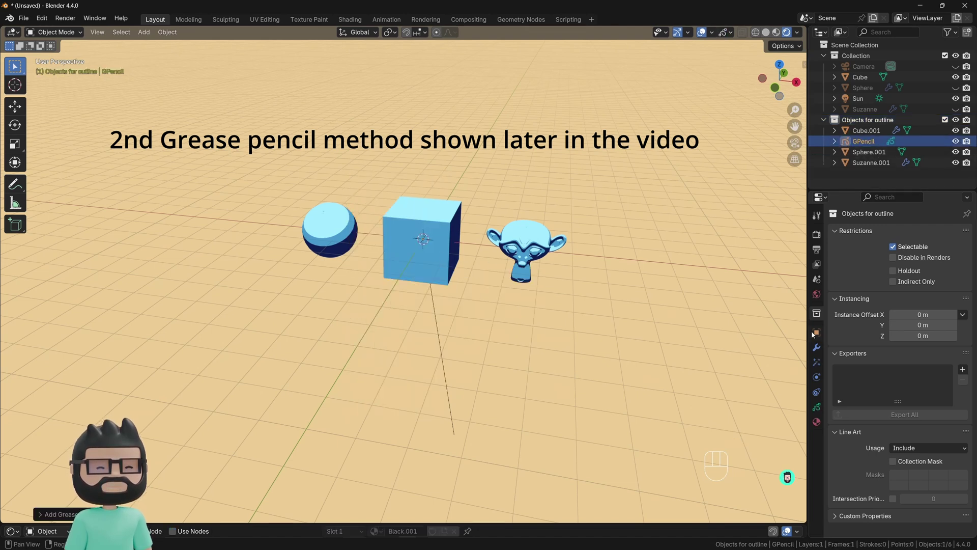
# Add a Line Art modifier to the new Grease Pencil object.
pyautogui.click(816, 348)
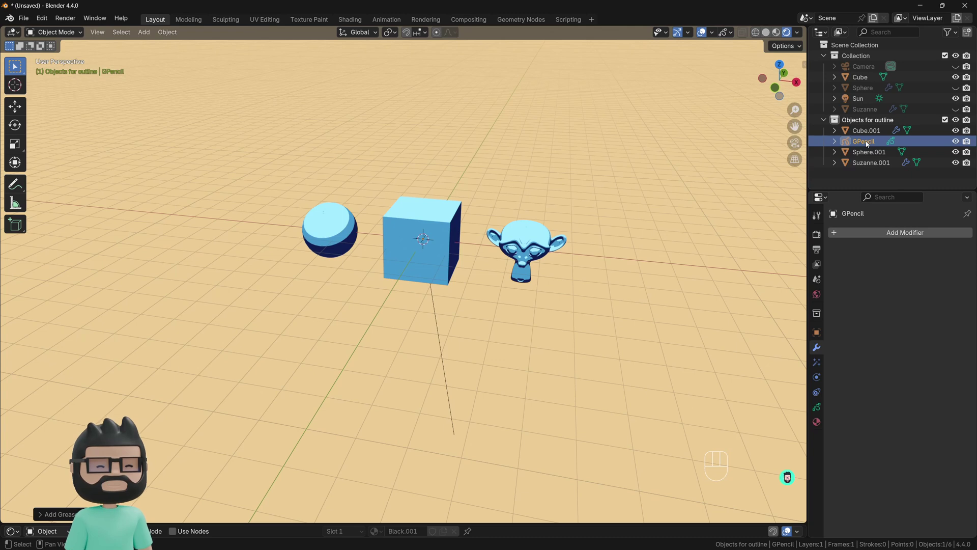
pyautogui.click(868, 234)
pyautogui.moveTo(870, 236)
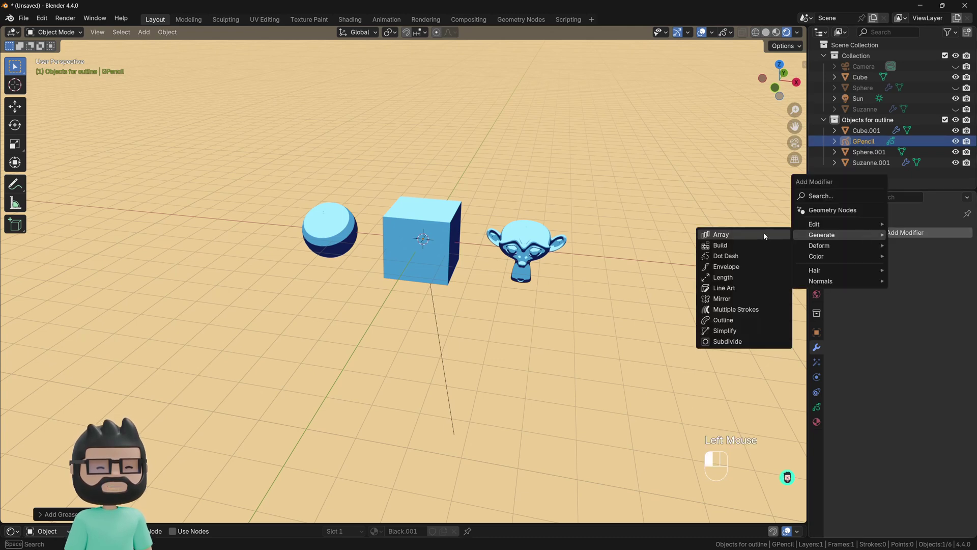
pyautogui.click(741, 288)
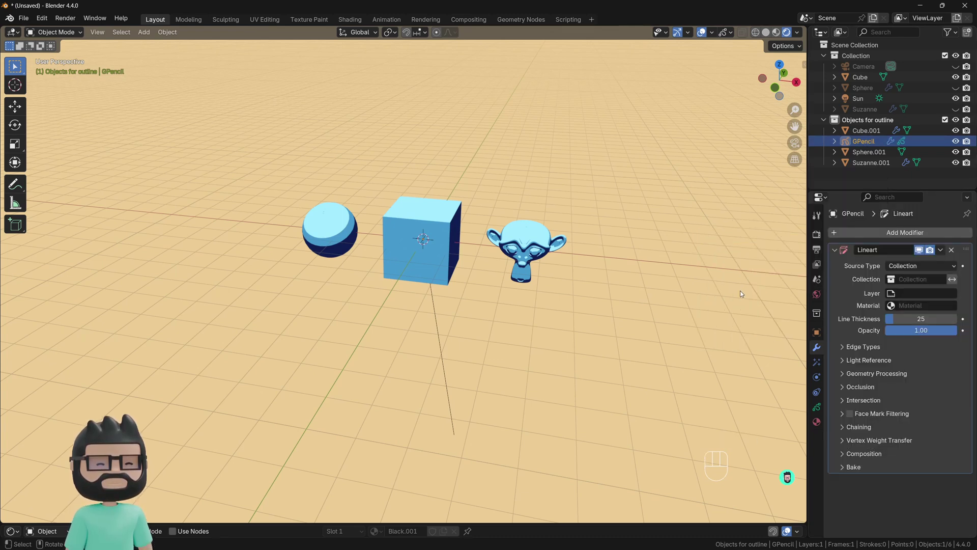
# Set the Line Art source type to Scene, with "Layer" as its layer and Black.001 as its material.
pyautogui.click(899, 269)
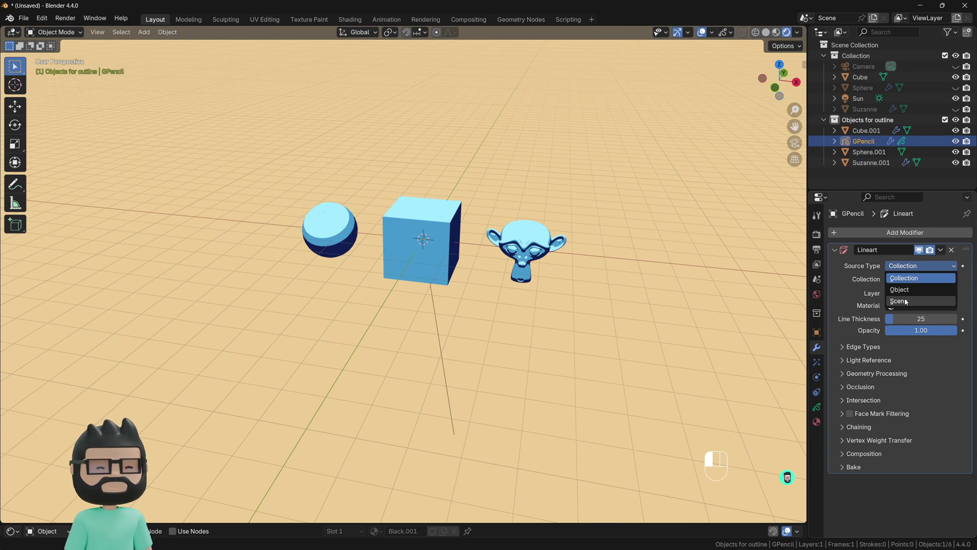
pyautogui.click(899, 301)
pyautogui.click(904, 281)
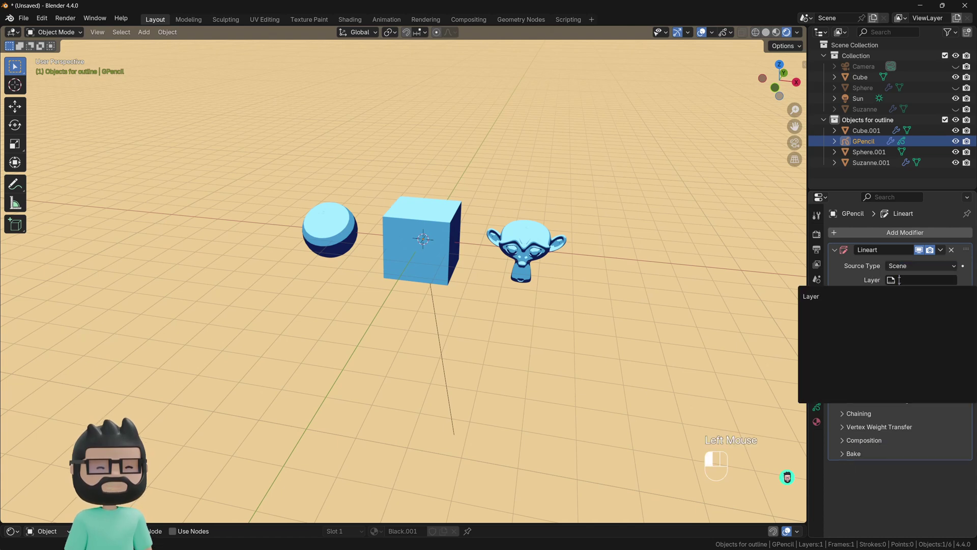
pyautogui.click(843, 296)
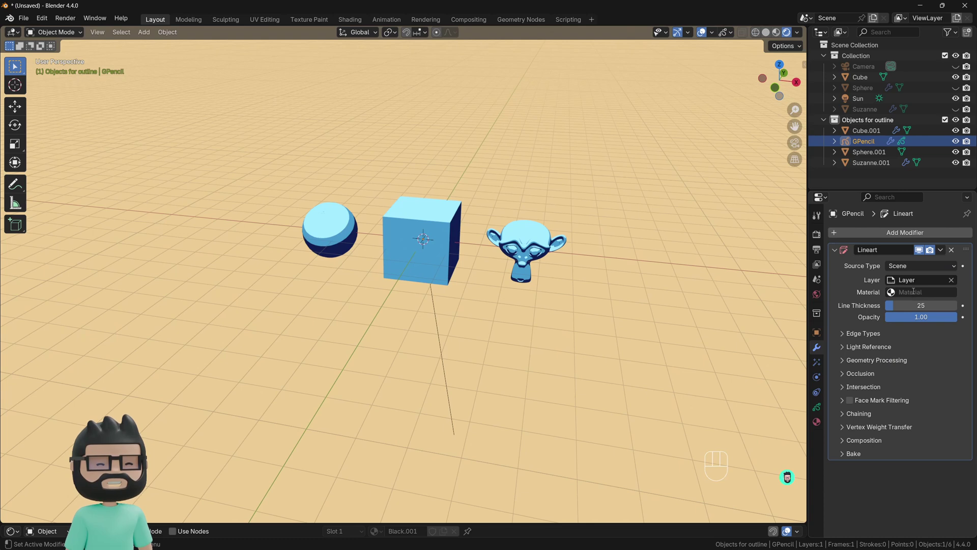
pyautogui.click(913, 291)
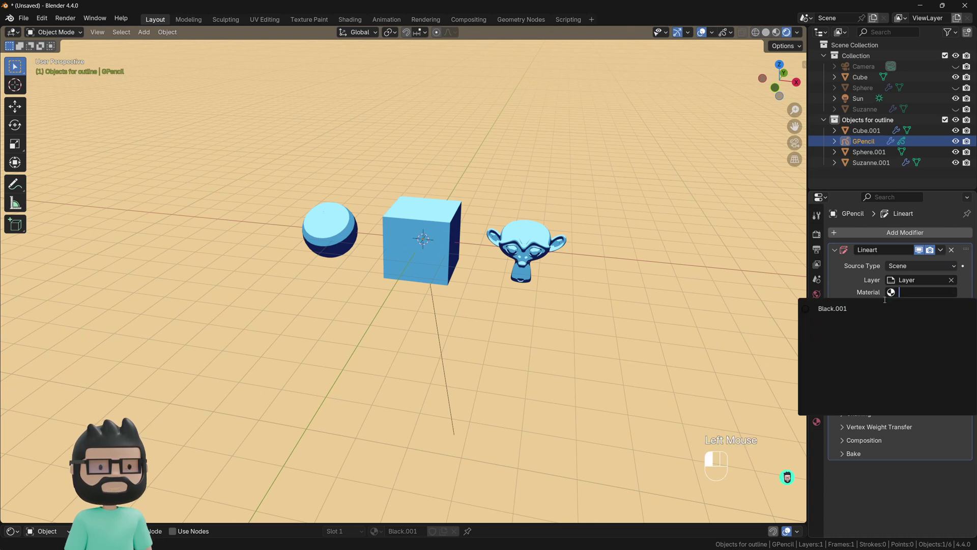
pyautogui.click(855, 306)
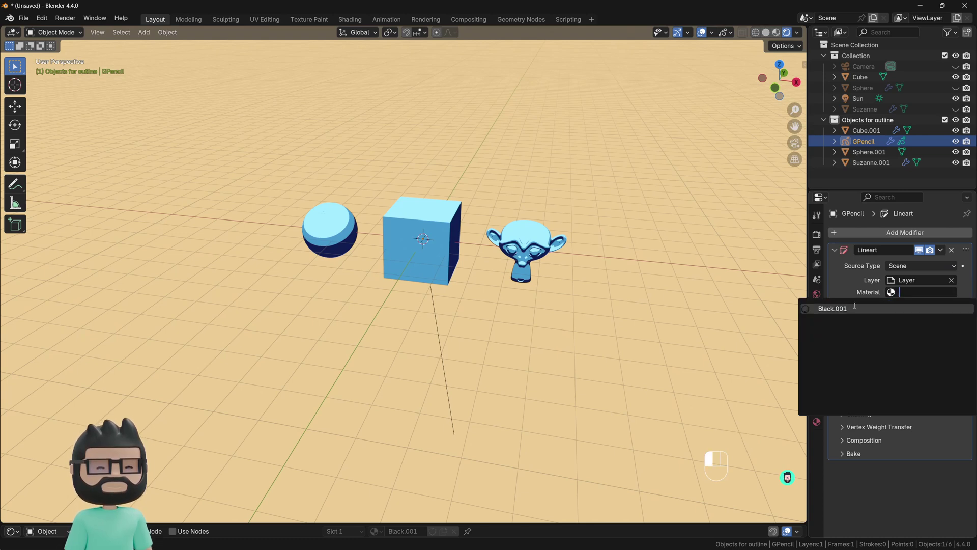
pyautogui.scroll(3, 484, 272)
pyautogui.click(483, 274)
pyautogui.moveTo(484, 275); pyautogui.dragTo(460, 268, button='middle')
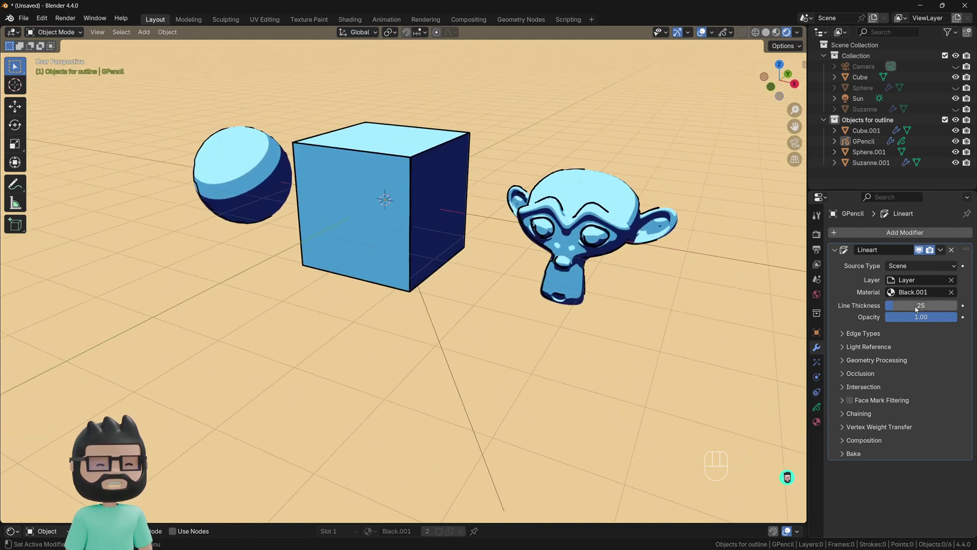
# Set the Line Art line thickness to 33, judging the outlines through the scene camera.
pyautogui.moveTo(916, 307); pyautogui.dragTo(946, 308)
pyautogui.moveTo(432, 275); pyautogui.dragTo(641, 218, button='middle')
pyautogui.scroll(-2, 641, 218)
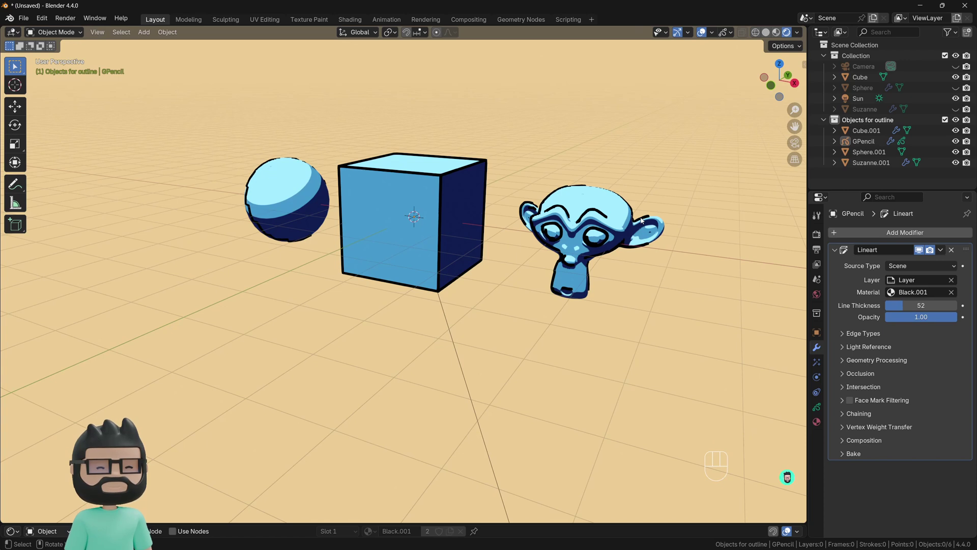
pyautogui.press('KP_0')
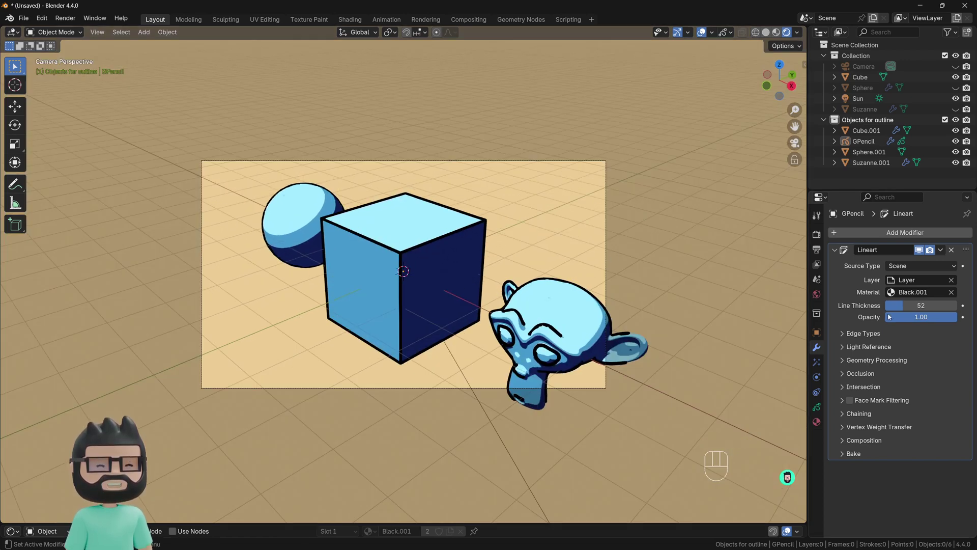
pyautogui.moveTo(890, 305)
pyautogui.mouseDown()
pyautogui.moveTo(859, 306)
pyautogui.moveTo(870, 306)
pyautogui.mouseUp()
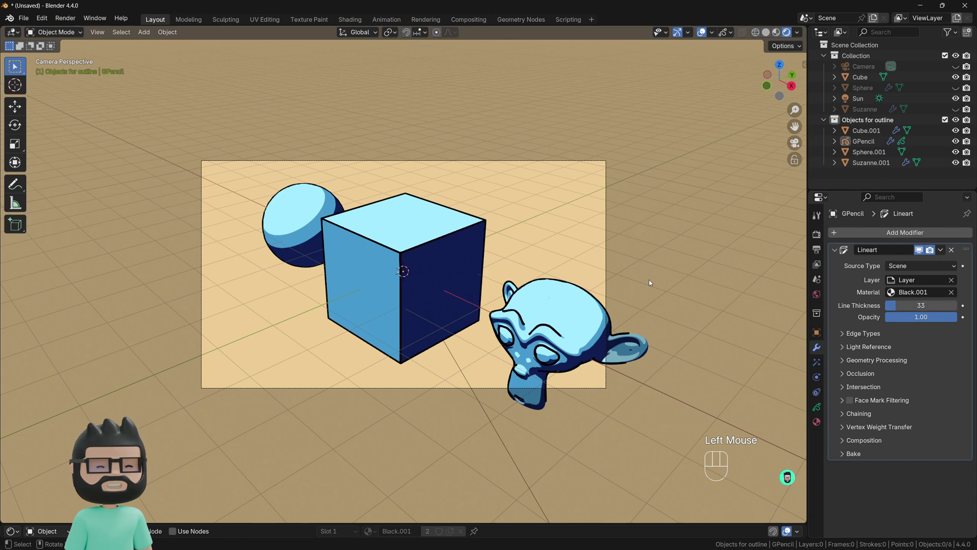
# Examine the line art outlines on the sphere and cube up close in the camera view for uneven edges.
pyautogui.scroll(-6, 543, 287)
pyautogui.scroll(3, 328, 258)
pyautogui.keyDown('shift'); pyautogui.moveTo(544, 286); pyautogui.dragTo(317, 321, button='middle'); pyautogui.keyUp('shift')
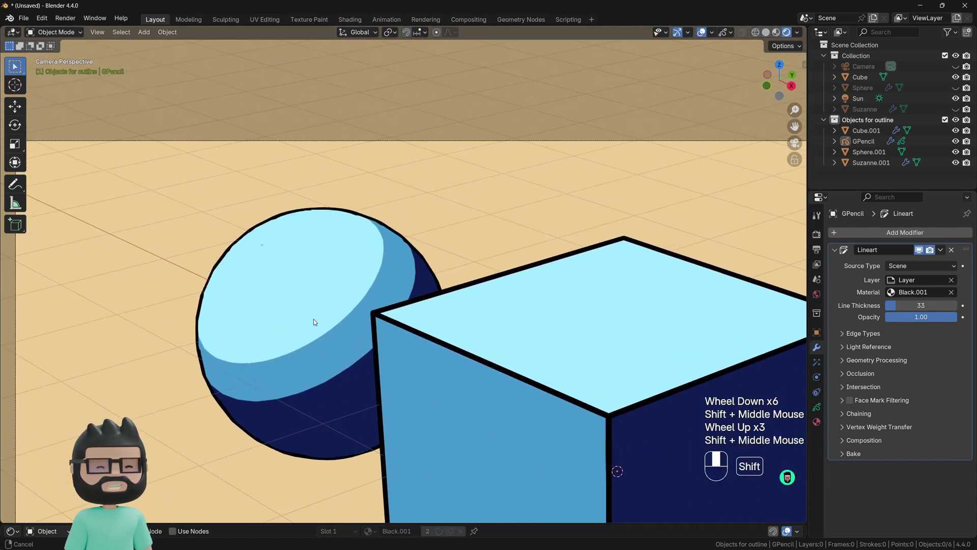
pyautogui.scroll(2, 328, 224)
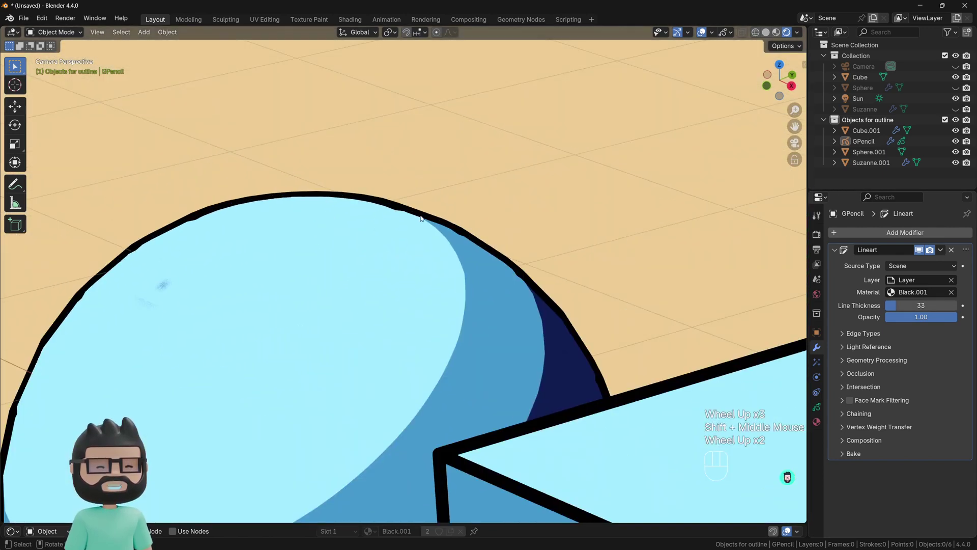
pyautogui.scroll(-2, 401, 224)
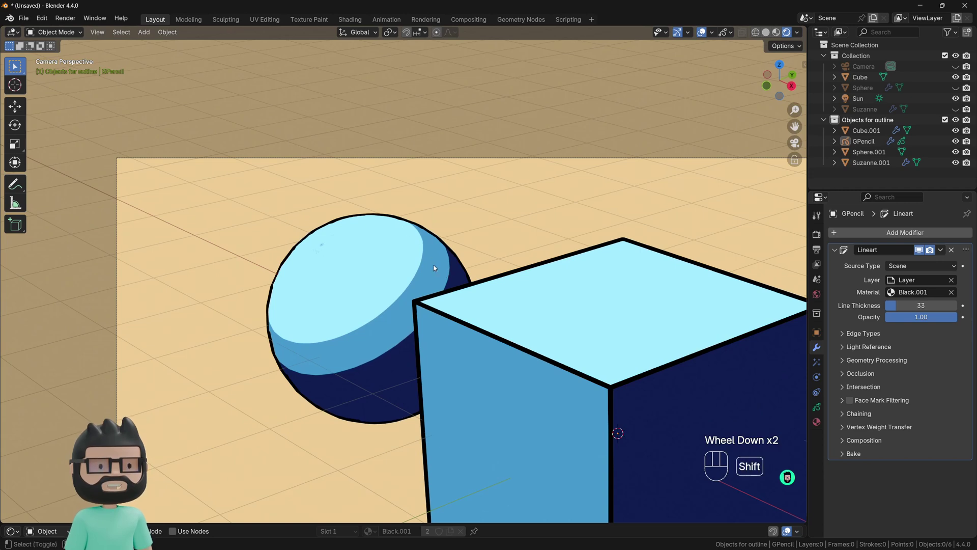
pyautogui.keyDown('shift'); pyautogui.moveTo(402, 224); pyautogui.dragTo(301, 178, button='middle'); pyautogui.keyUp('shift')
pyautogui.keyDown('shift'); pyautogui.scroll(-1, 301, 178); pyautogui.keyUp('shift')
pyautogui.scroll(-2, 374, 235)
pyautogui.keyDown('shift'); pyautogui.moveTo(375, 235); pyautogui.dragTo(355, 207, button='middle'); pyautogui.keyUp('shift')
# Enable In Front in the Grease Pencil object's viewport display settings.
pyautogui.click(384, 222)
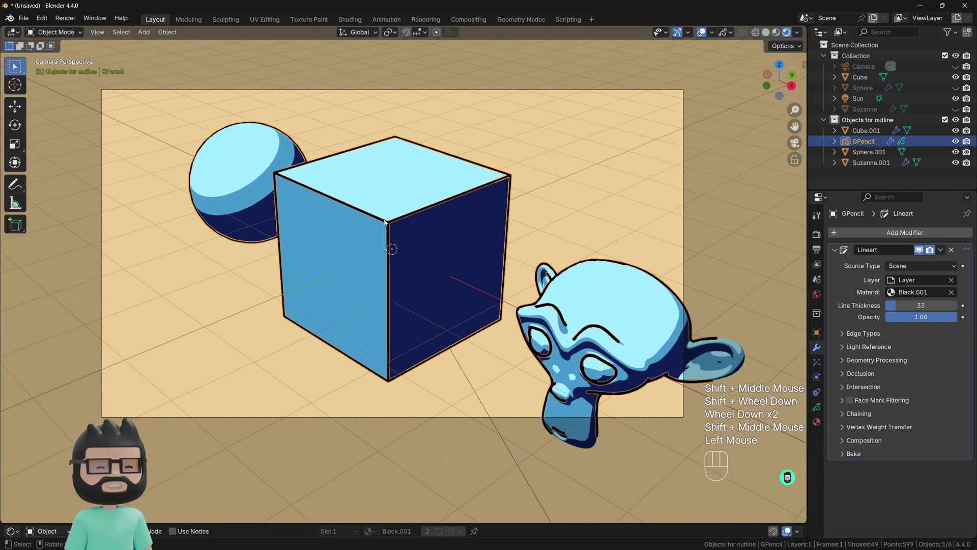
pyautogui.click(867, 143)
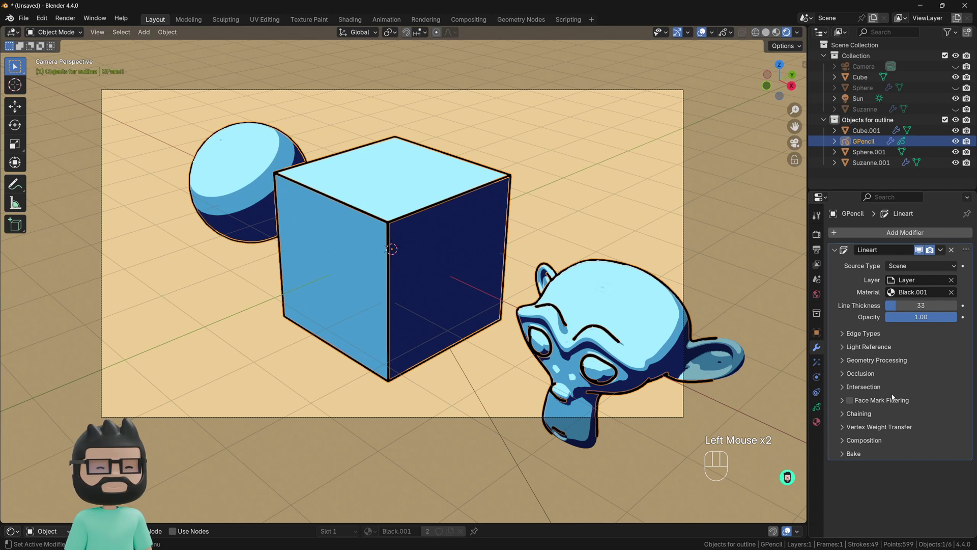
pyautogui.click(816, 333)
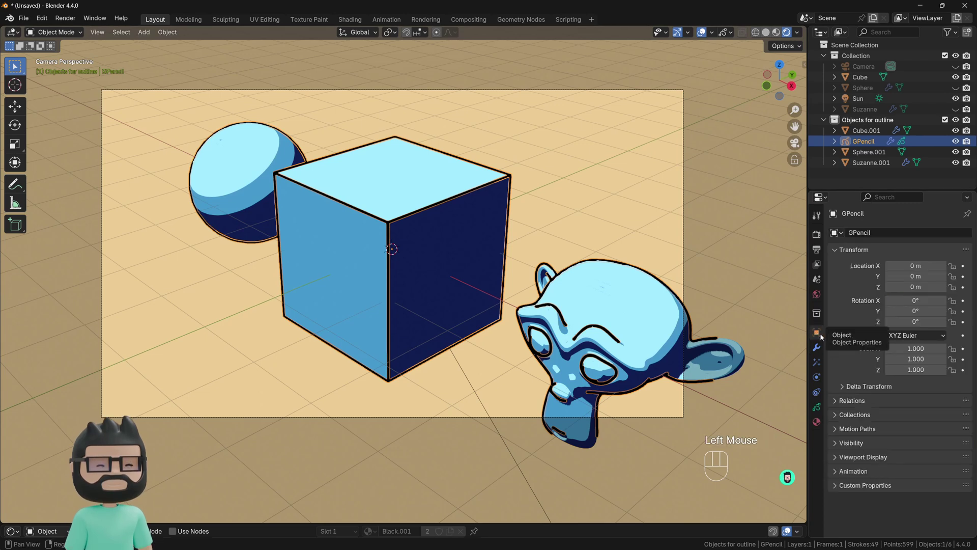
pyautogui.click(872, 456)
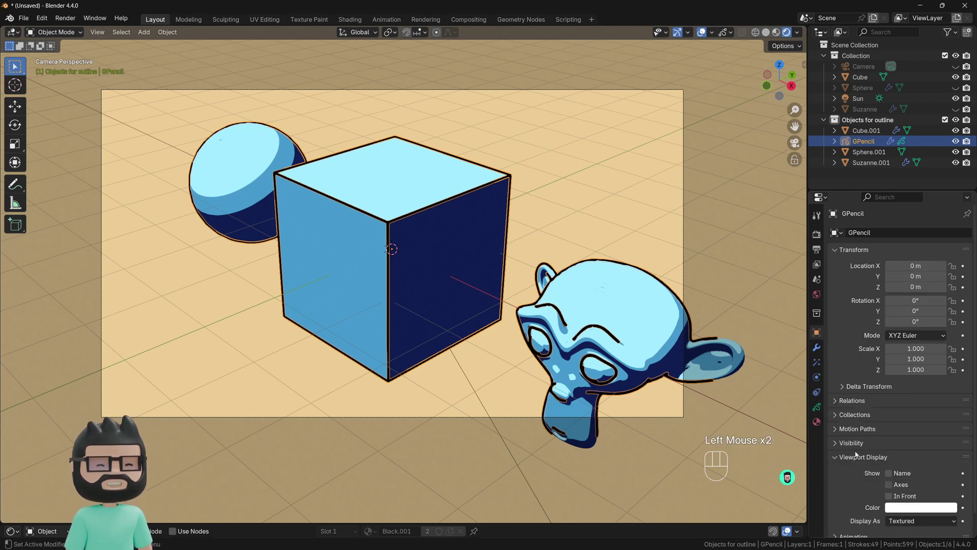
pyautogui.scroll(-3, 871, 437)
pyautogui.click(889, 475)
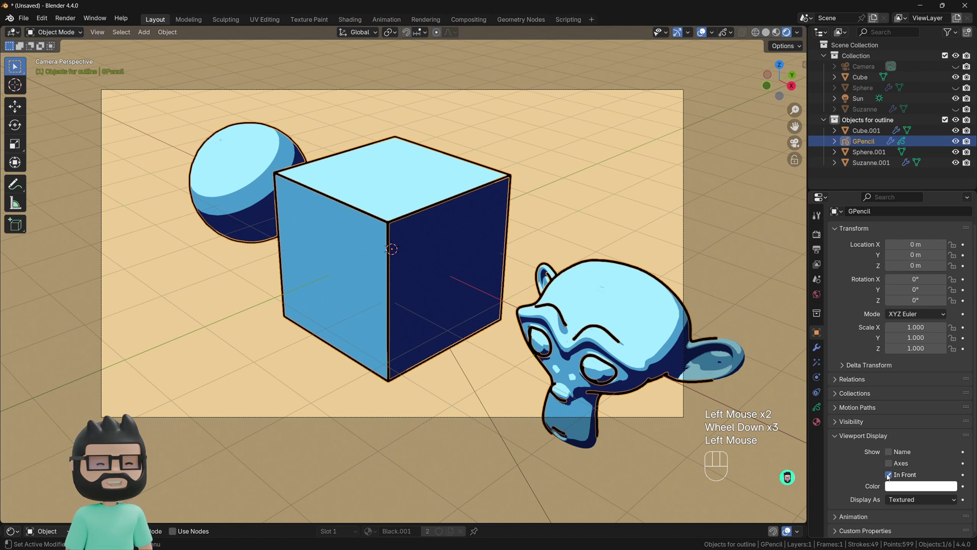
# Examine the outlines on the cube, sphere and monkey with In Front enabled.
pyautogui.click(584, 223)
pyautogui.scroll(2, 406, 175)
pyautogui.keyDown('shift'); pyautogui.moveTo(362, 172); pyautogui.dragTo(423, 200, button='middle'); pyautogui.keyUp('shift')
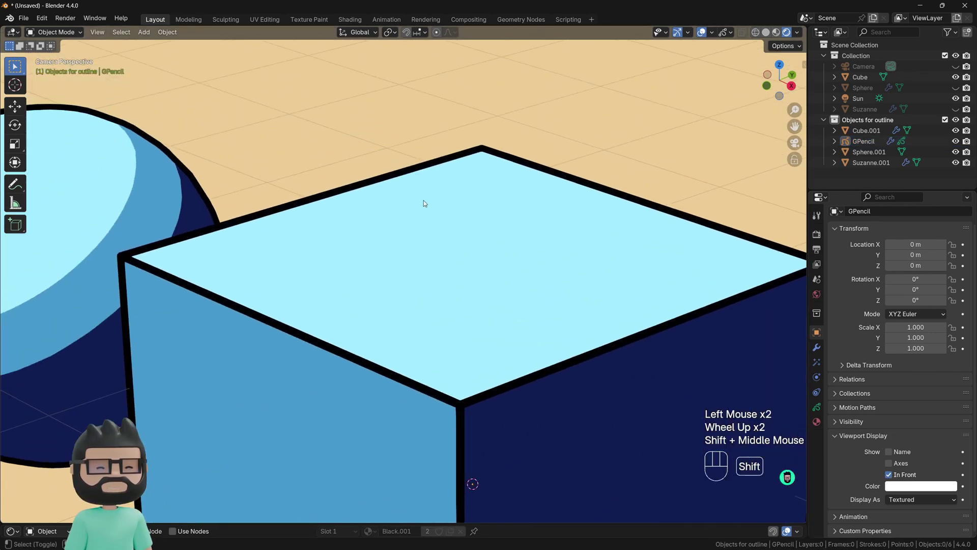
pyautogui.keyDown('shift'); pyautogui.moveTo(126, 164); pyautogui.dragTo(397, 191, button='middle'); pyautogui.keyUp('shift')
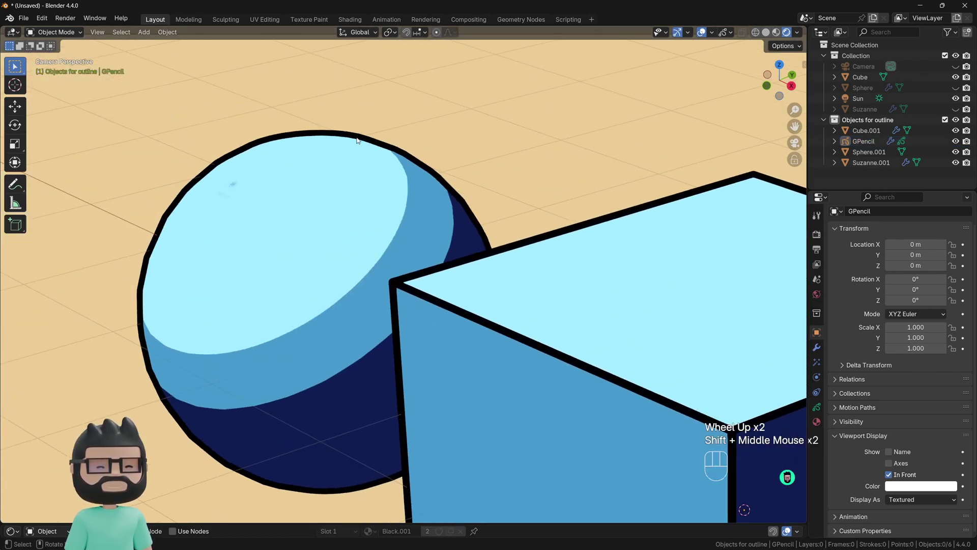
pyautogui.scroll(-2, 580, 320)
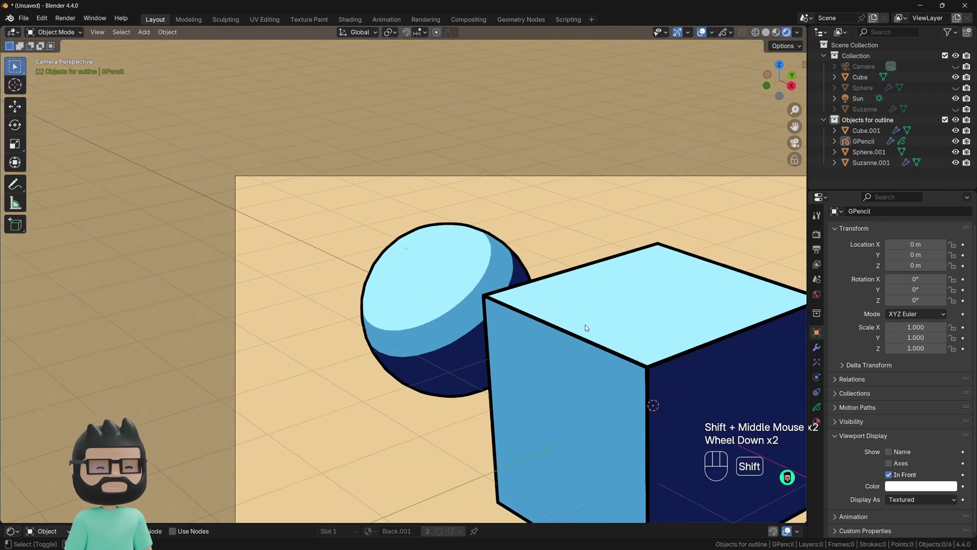
pyautogui.keyDown('shift'); pyautogui.scroll(-1, 524, 275); pyautogui.keyUp('shift')
pyautogui.keyDown('shift'); pyautogui.moveTo(585, 324); pyautogui.dragTo(392, 236, button='middle'); pyautogui.keyUp('shift')
pyautogui.click(338, 222)
pyautogui.scroll(-2, 524, 296)
pyautogui.scroll(1, 524, 298)
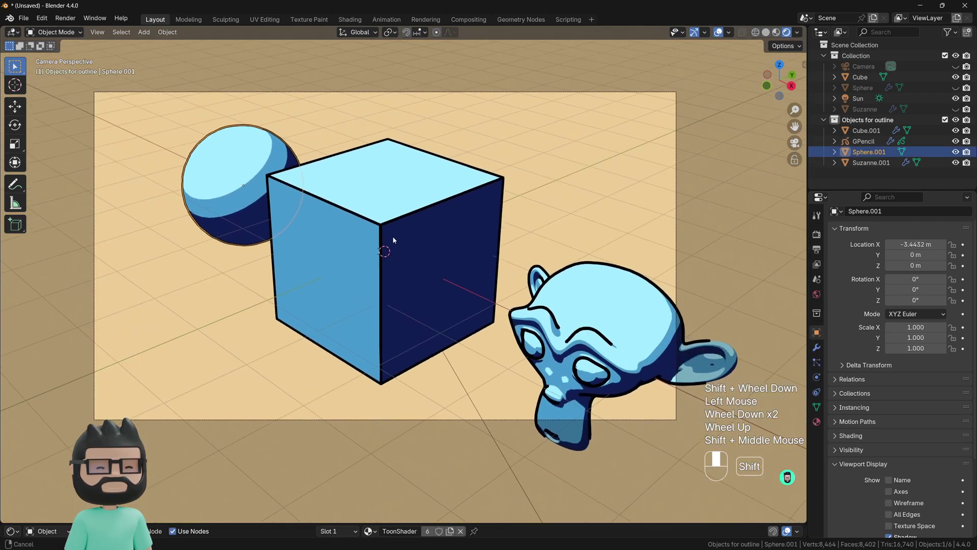
pyautogui.keyDown('shift'); pyautogui.scroll(-1, 392, 236); pyautogui.keyUp('shift')
pyautogui.scroll(-2, 392, 236)
# Rotate the duplicate monkey freely to about 39°, 38° and 166° on X, Y and Z, and inspect its outline.
pyautogui.click(483, 295)
pyautogui.press('r')
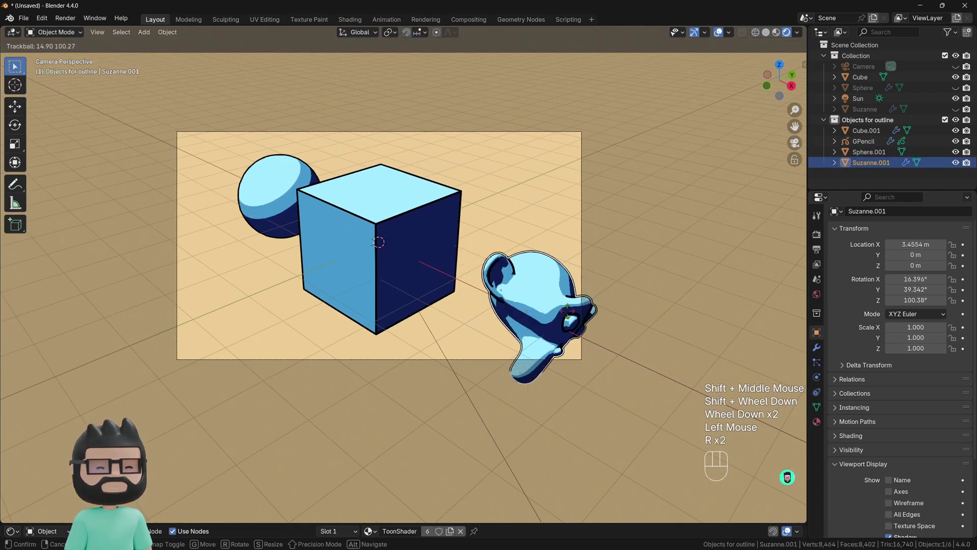
pyautogui.press('r')
pyautogui.click(569, 301)
pyautogui.click(569, 301)
pyautogui.moveTo(569, 301); pyautogui.dragTo(788, 317, button='middle')
pyautogui.scroll(2, 600, 326)
pyautogui.scroll(-2, 603, 333)
pyautogui.press('KP_0')
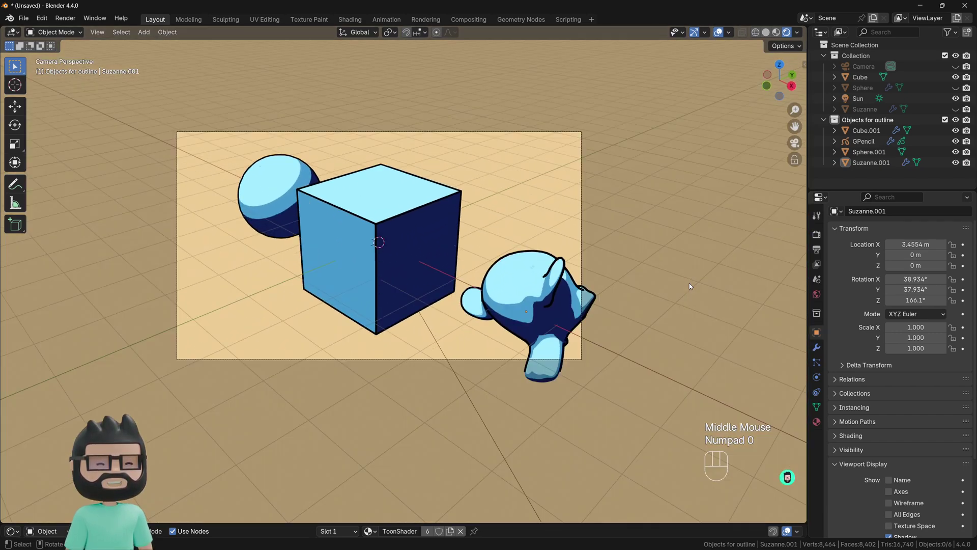
# Rotate the duplicate monkey freely once more to a new orientation to check how its line art outline adapts.
pyautogui.click(529, 285)
pyautogui.press('r')
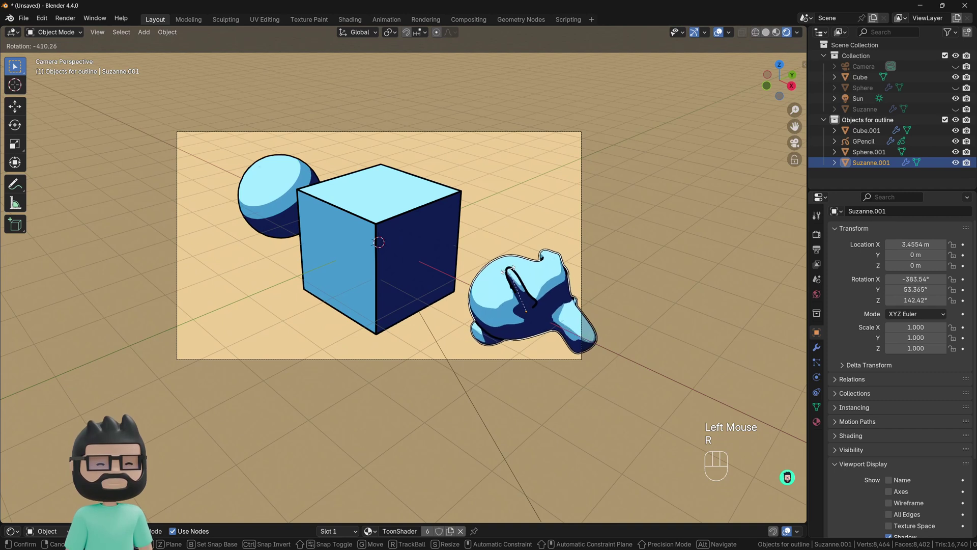
pyautogui.press('r')
pyautogui.click(462, 309)
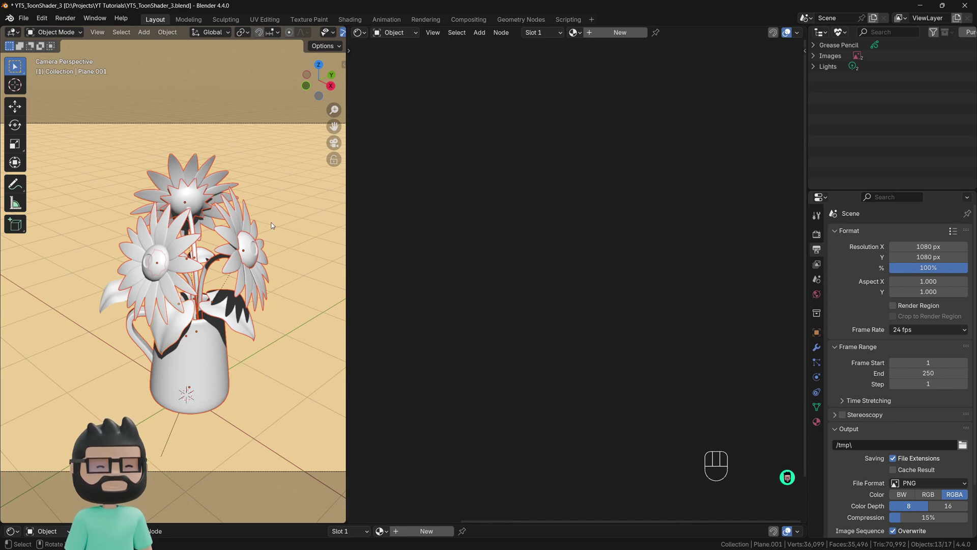
# In the flower vase scene's World shader, set the lower Background node's color to medium blue and hide the viewport overlays.
pyautogui.moveTo(394, 32); pyautogui.dragTo(396, 70)
pyautogui.click(394, 32)
pyautogui.click(401, 70)
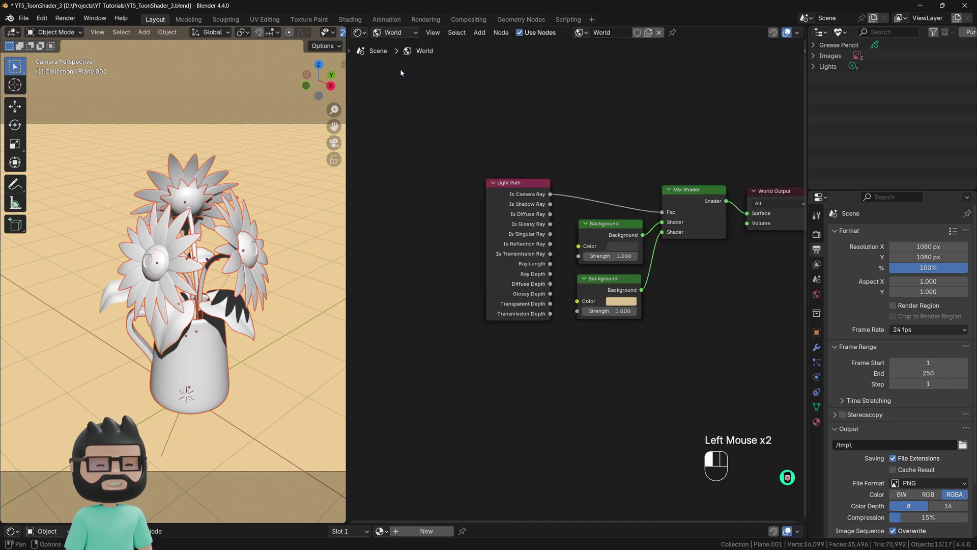
pyautogui.moveTo(564, 160); pyautogui.dragTo(497, 142, button='middle')
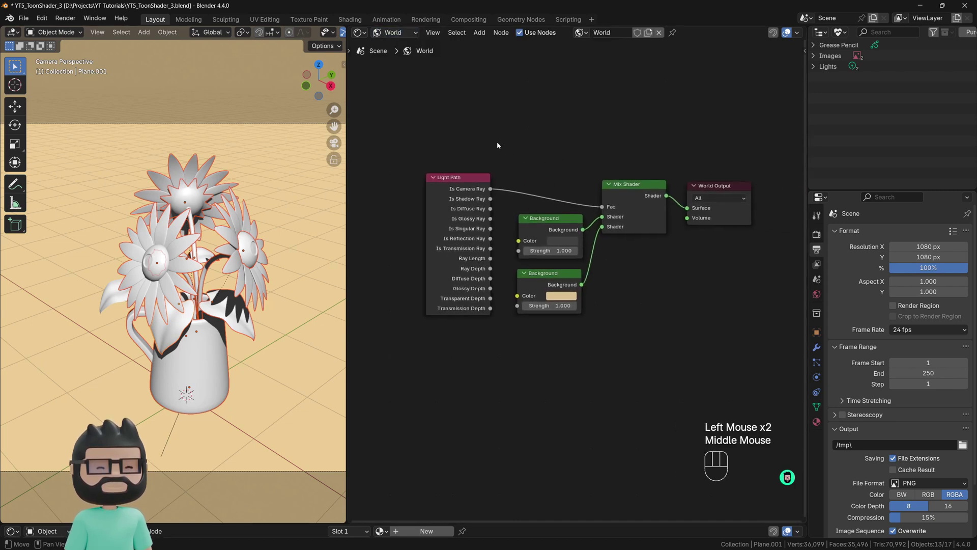
pyautogui.click(562, 296)
pyautogui.moveTo(589, 182); pyautogui.dragTo(593, 155)
pyautogui.hotkey('shift', 'alt', 'z')
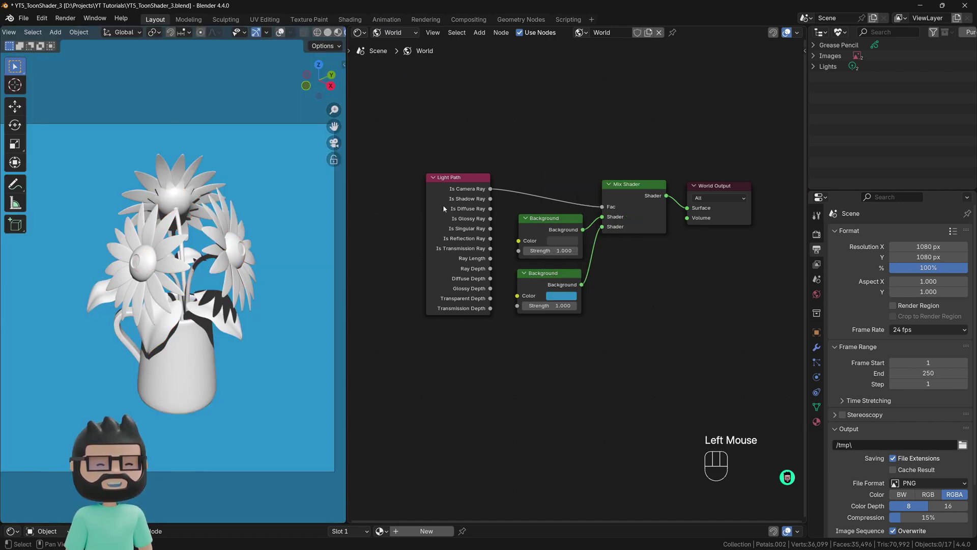
# Show the overlays again, create a new object material for the vase and name it ToonVase.
pyautogui.click(395, 32)
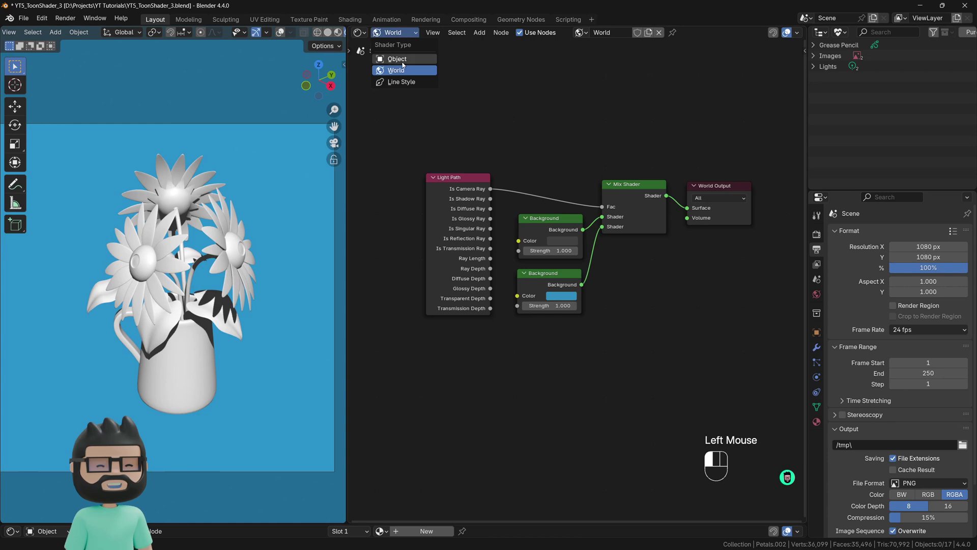
pyautogui.click(401, 56)
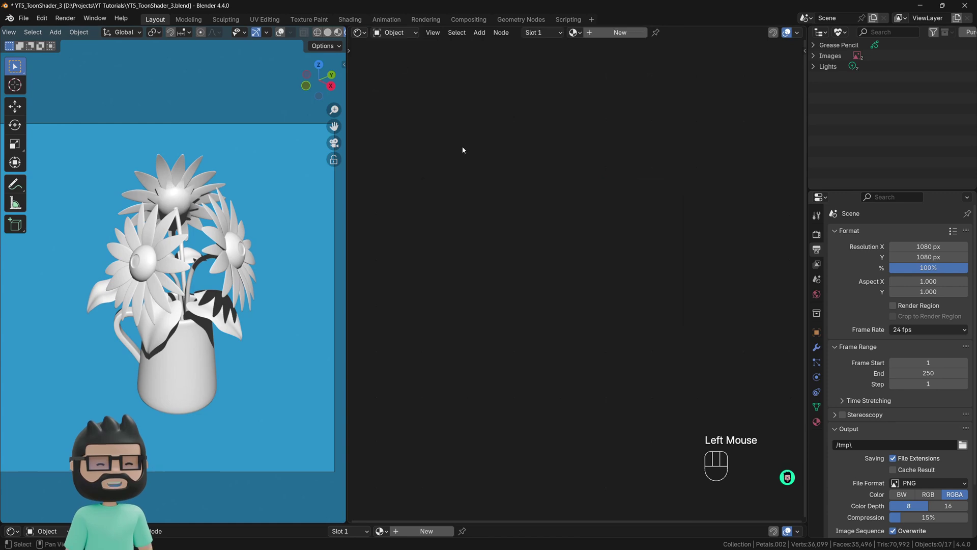
pyautogui.hotkey('shift', 'alt', 'z')
pyautogui.click(208, 367)
pyautogui.click(611, 32)
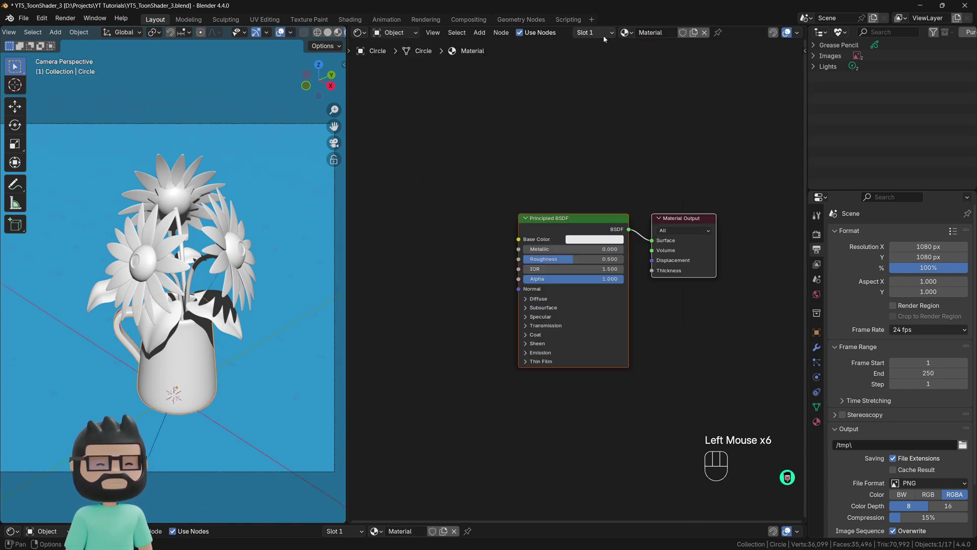
pyautogui.moveTo(558, 203); pyautogui.dragTo(539, 197, button='middle')
pyautogui.click(650, 32)
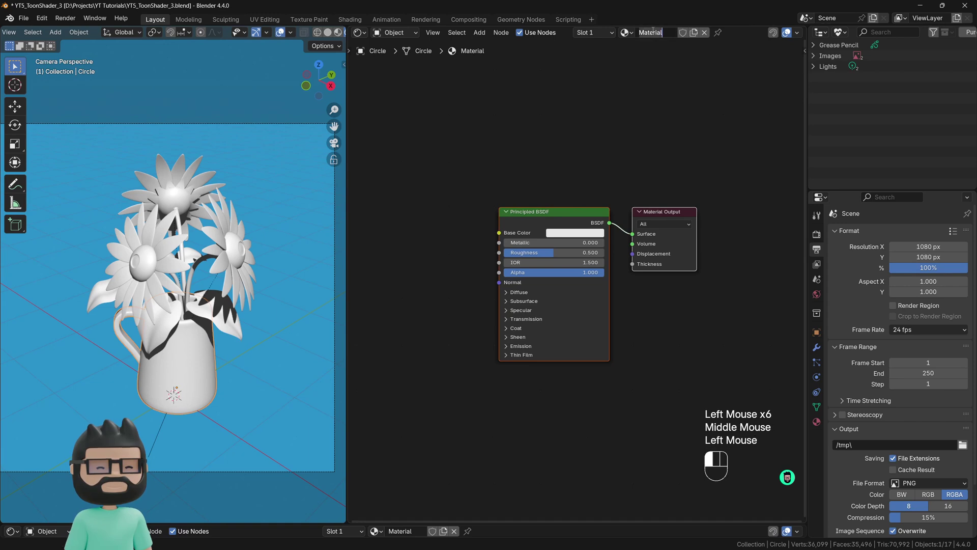
pyautogui.write('Toon')
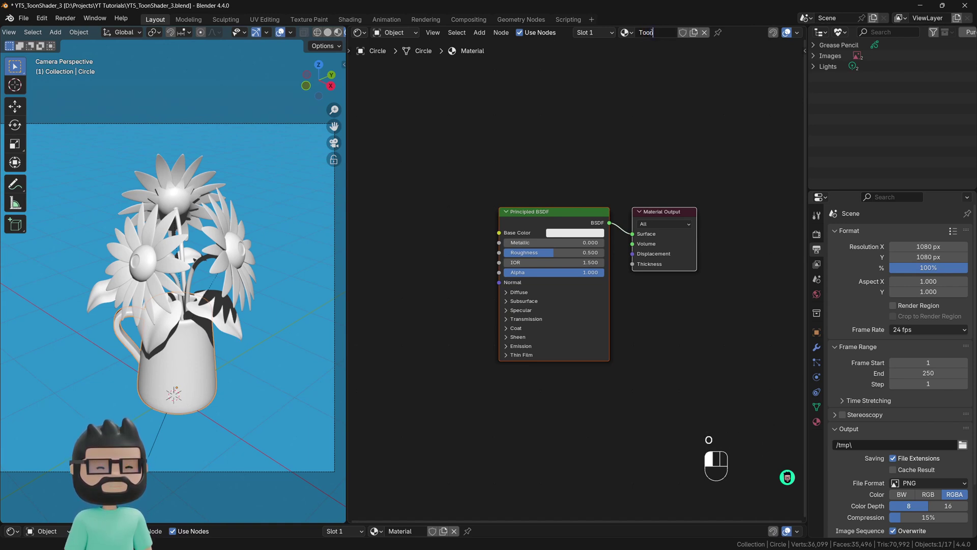
pyautogui.write('>vase')
pyautogui.write('se')
# Delete the Principled BSDF from the ToonVase material and add a Diffuse BSDF node in its place.
pyautogui.moveTo(529, 227); pyautogui.dragTo(557, 231)
pyautogui.click(583, 235)
pyautogui.press('x')
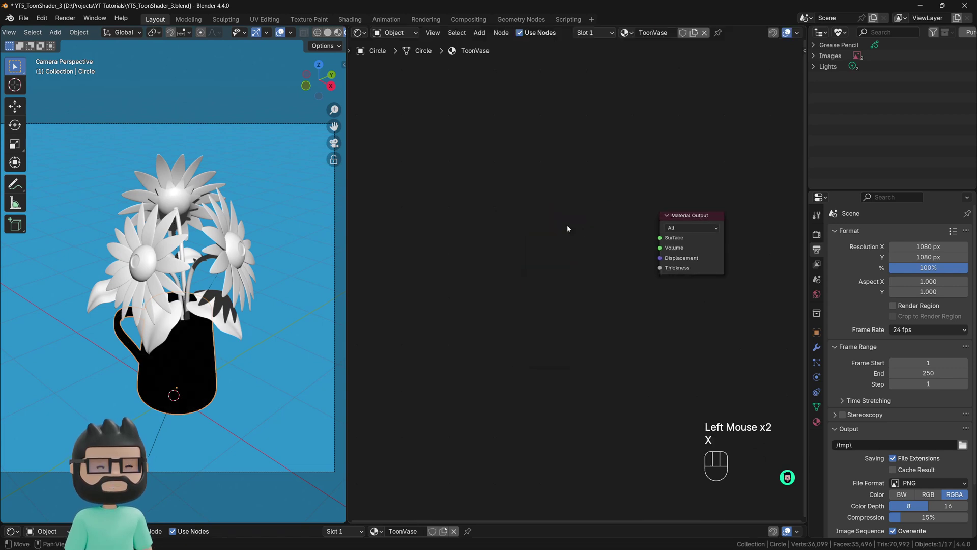
pyautogui.hotkey('shift', 'a')
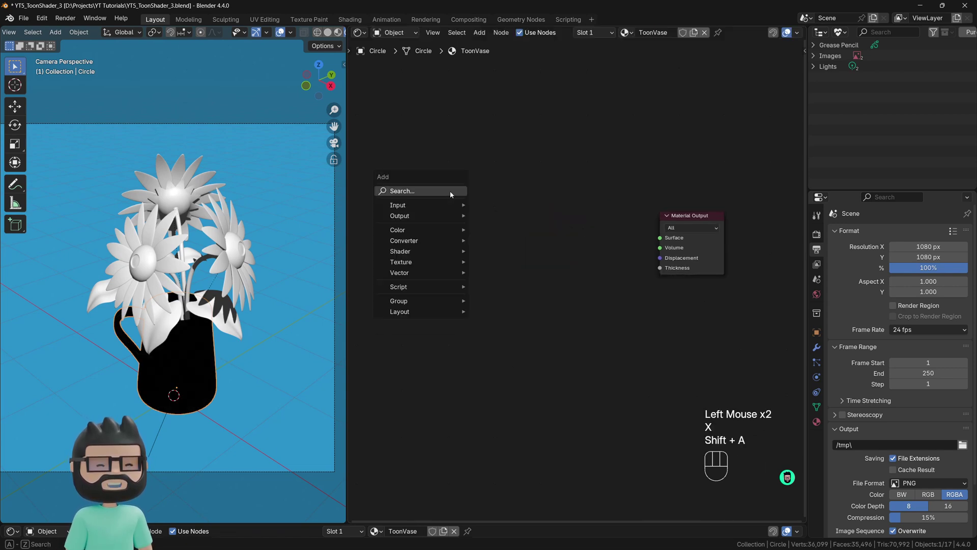
pyautogui.write('diff')
pyautogui.press('Return')
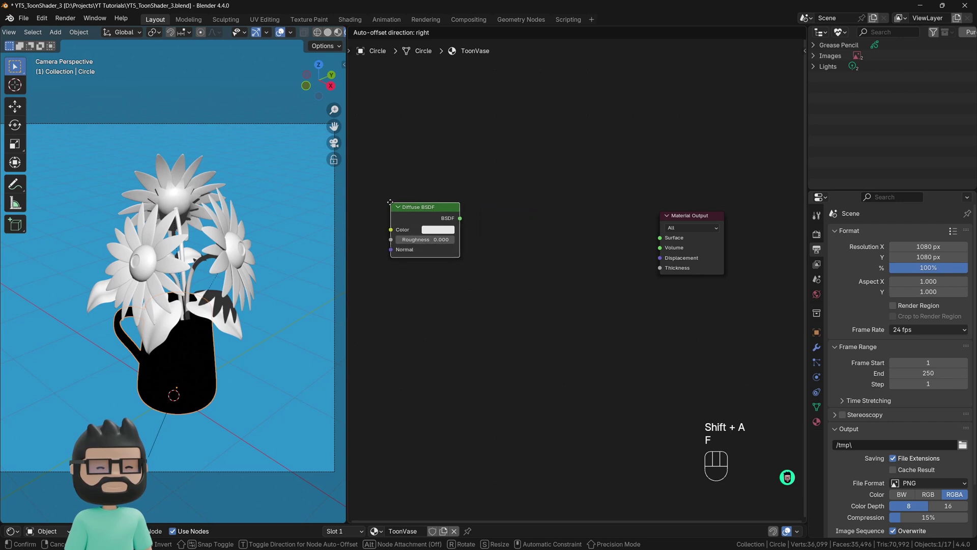
pyautogui.click(385, 212)
# Chain a Shader to RGB node and a Color Ramp after the Diffuse BSDF, and connect the ramp's Color to the output Surface.
pyautogui.moveTo(442, 223); pyautogui.dragTo(475, 250)
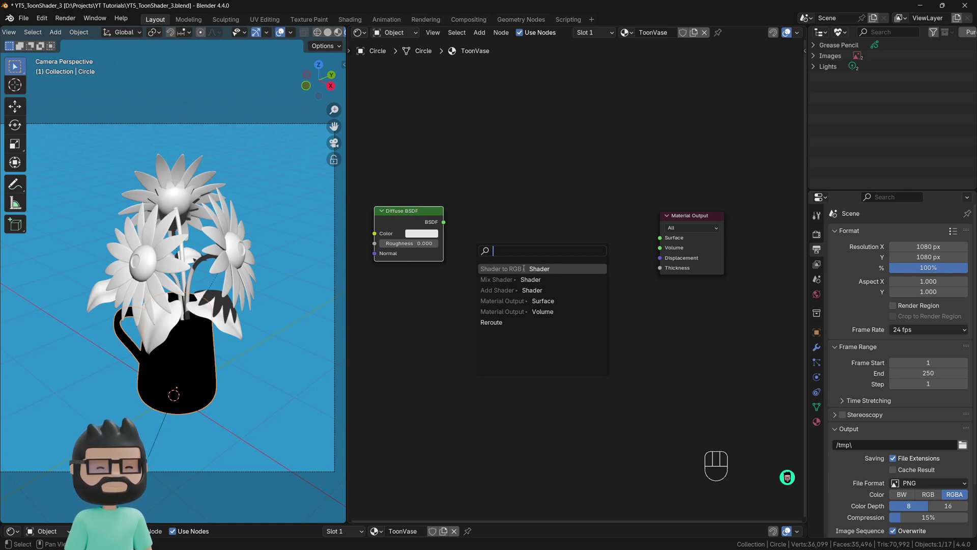
pyautogui.click(523, 269)
pyautogui.click(516, 251)
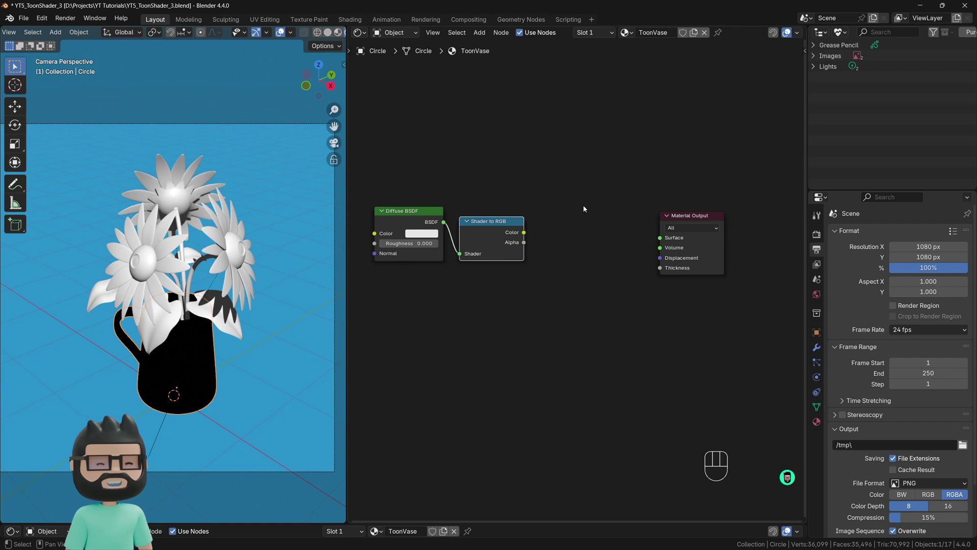
pyautogui.moveTo(525, 233); pyautogui.dragTo(554, 246)
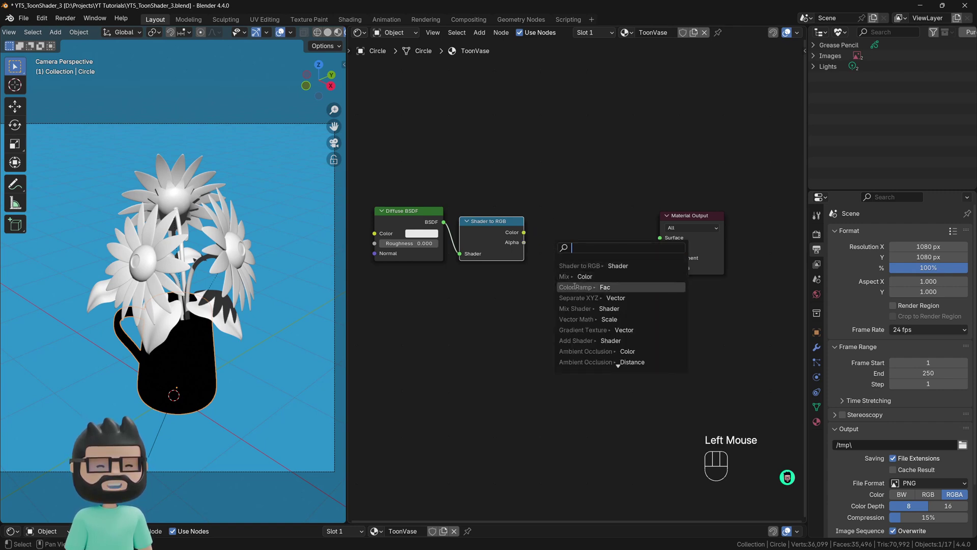
pyautogui.write('colo')
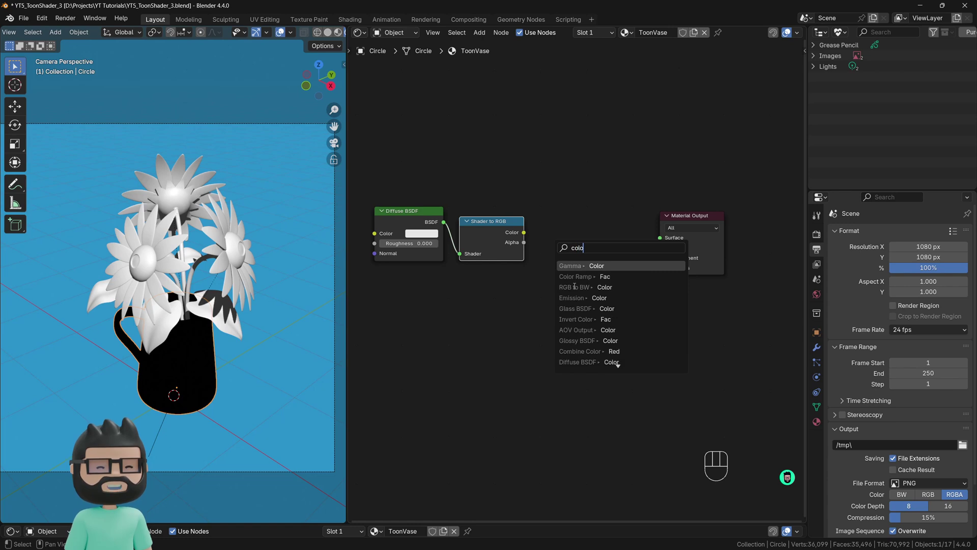
pyautogui.click(573, 278)
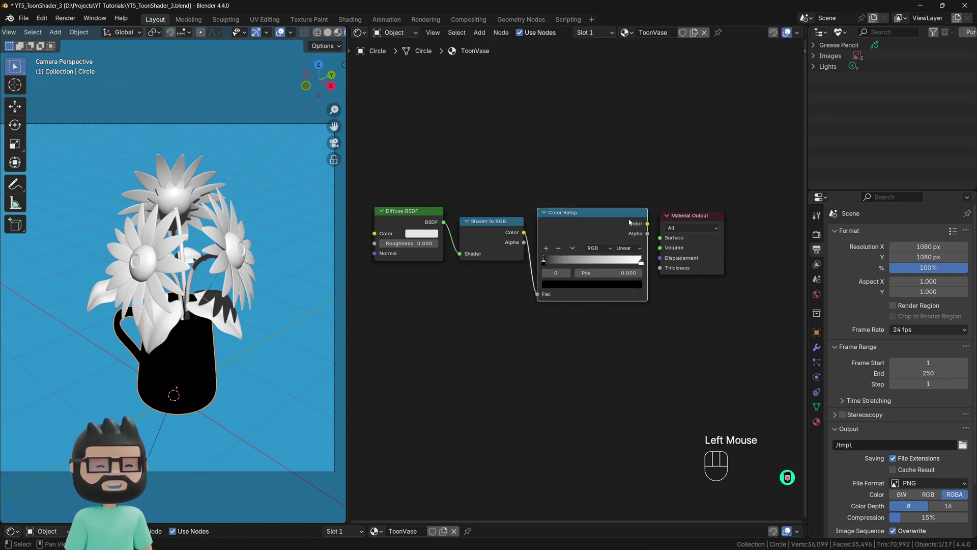
pyautogui.moveTo(675, 225)
pyautogui.mouseDown()
pyautogui.moveTo(698, 219)
pyautogui.moveTo(656, 226)
pyautogui.moveTo(682, 236)
pyautogui.mouseUp()
pyautogui.moveTo(595, 212); pyautogui.dragTo(606, 209)
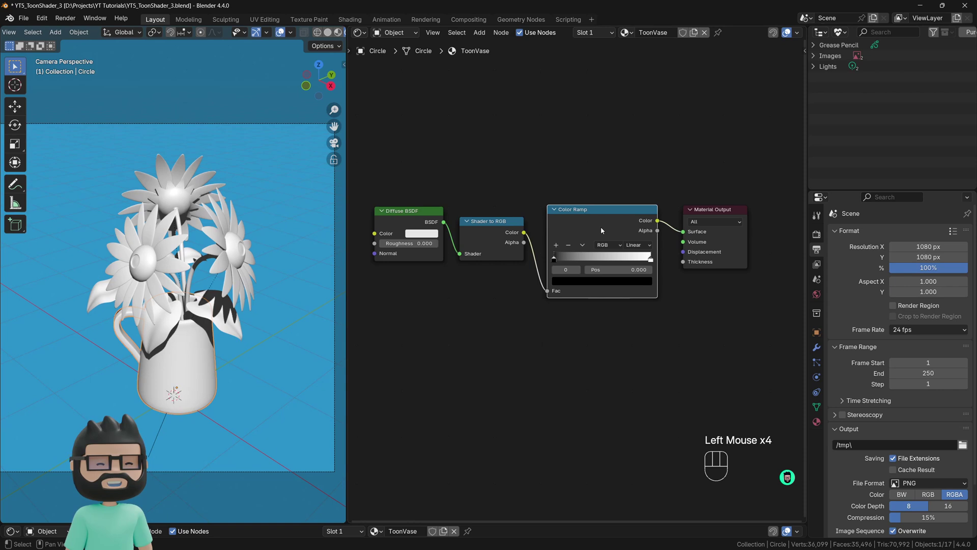
# Set the Color Ramp interpolation to Constant and move the white stop to position 0.511.
pyautogui.click(638, 245)
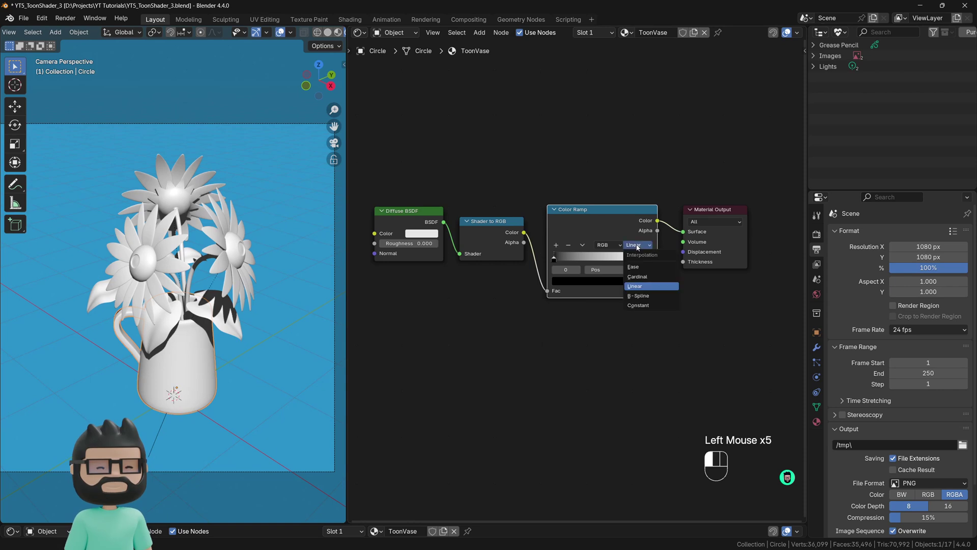
pyautogui.click(638, 305)
pyautogui.moveTo(651, 259)
pyautogui.mouseDown()
pyautogui.moveTo(601, 260)
pyautogui.moveTo(602, 278)
pyautogui.mouseUp()
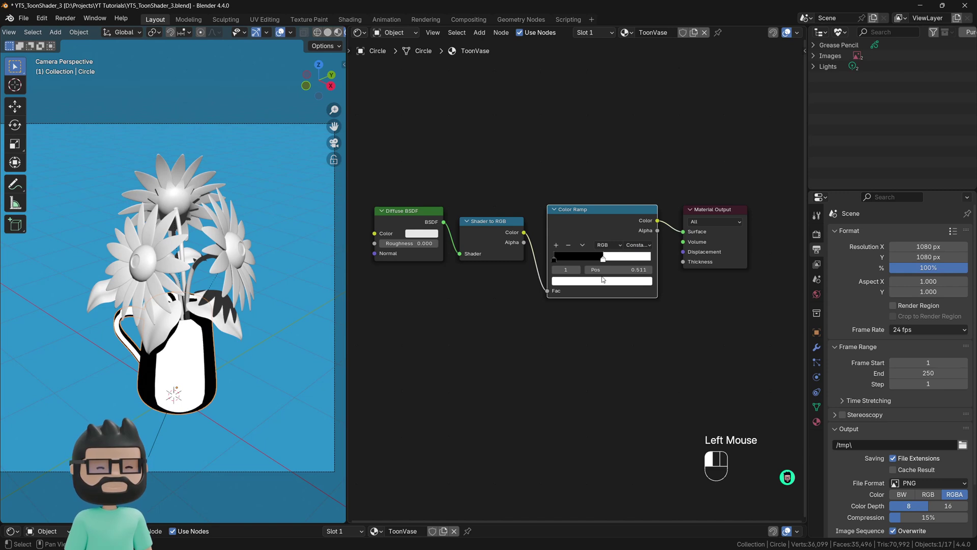
# Rearrange the nodes to open a gap before the Material Output and add a Mix Color node.
pyautogui.scroll(-2, 465, 234)
pyautogui.moveTo(405, 201); pyautogui.dragTo(482, 235)
pyautogui.moveTo(486, 234); pyautogui.dragTo(452, 221)
pyautogui.moveTo(570, 214); pyautogui.dragTo(526, 208)
pyautogui.click(664, 215)
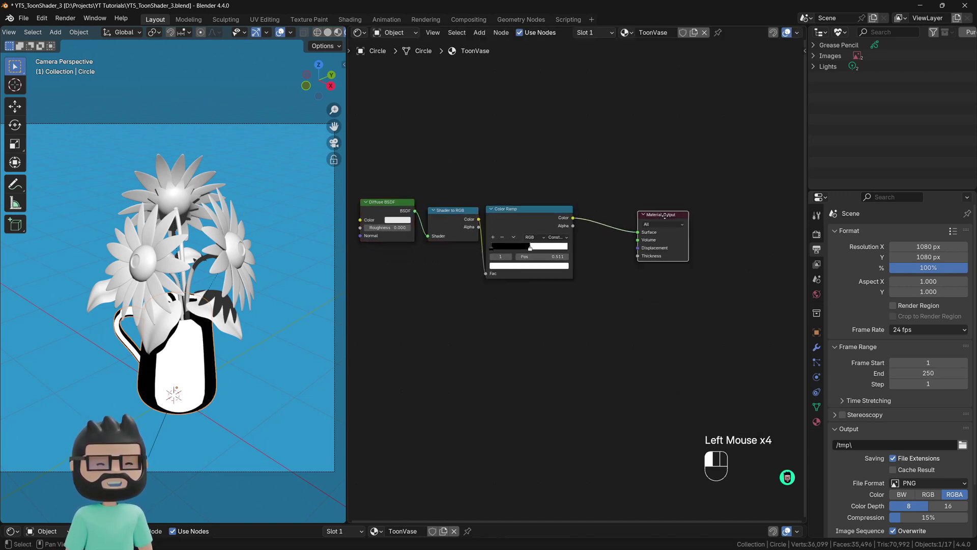
pyautogui.hotkey('shift', 'a')
pyautogui.write('mix')
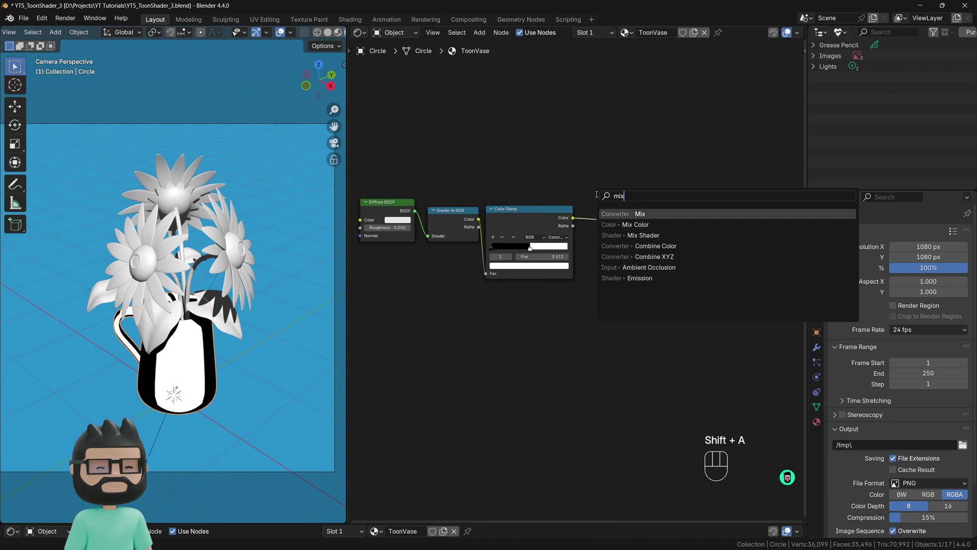
pyautogui.click(630, 224)
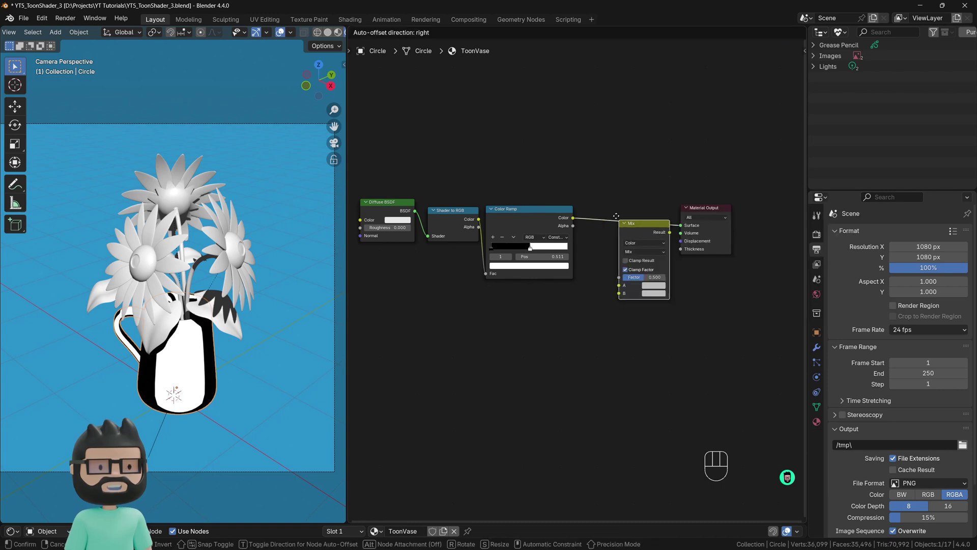
pyautogui.click(596, 152)
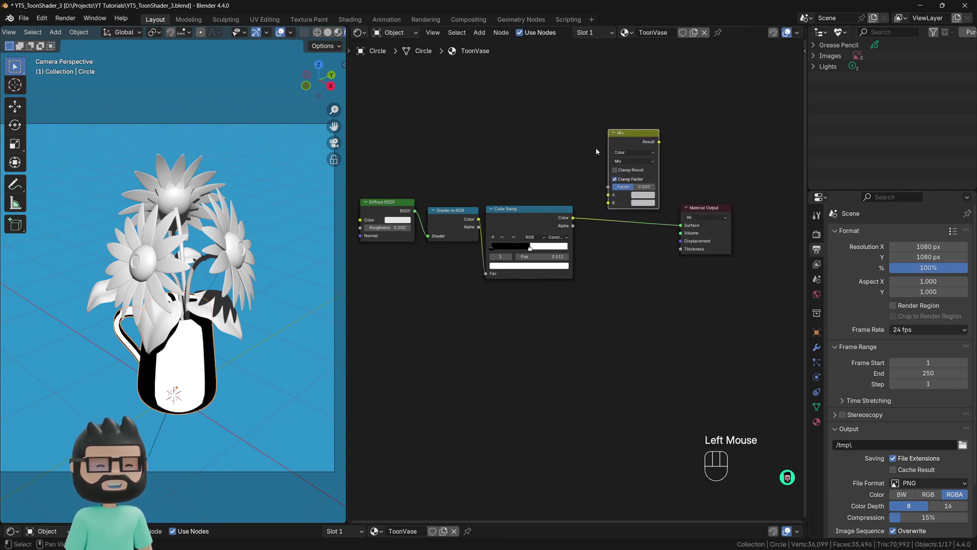
# Insert the Mix node between ramp and output, linking the ramp's Color to Factor and Result to Surface.
pyautogui.moveTo(679, 228); pyautogui.dragTo(574, 244)
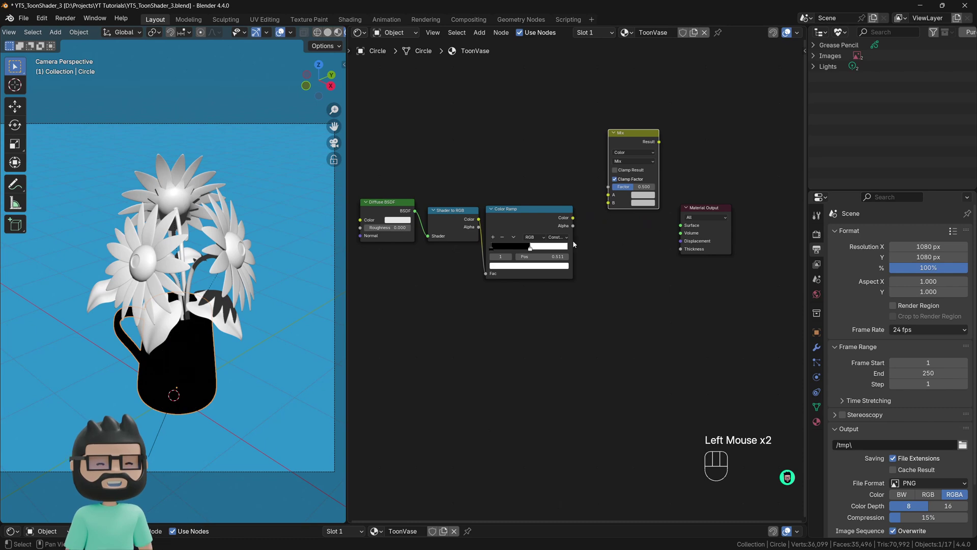
pyautogui.click(625, 133)
pyautogui.moveTo(626, 134); pyautogui.dragTo(621, 184)
pyautogui.moveTo(574, 218); pyautogui.dragTo(603, 237)
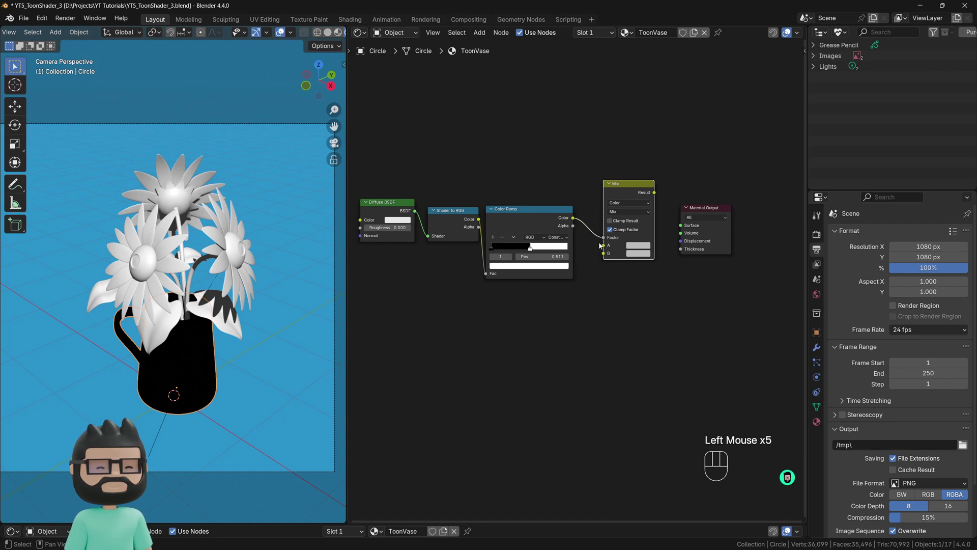
pyautogui.moveTo(654, 193)
pyautogui.mouseDown()
pyautogui.moveTo(665, 181)
pyautogui.moveTo(680, 225)
pyautogui.mouseUp()
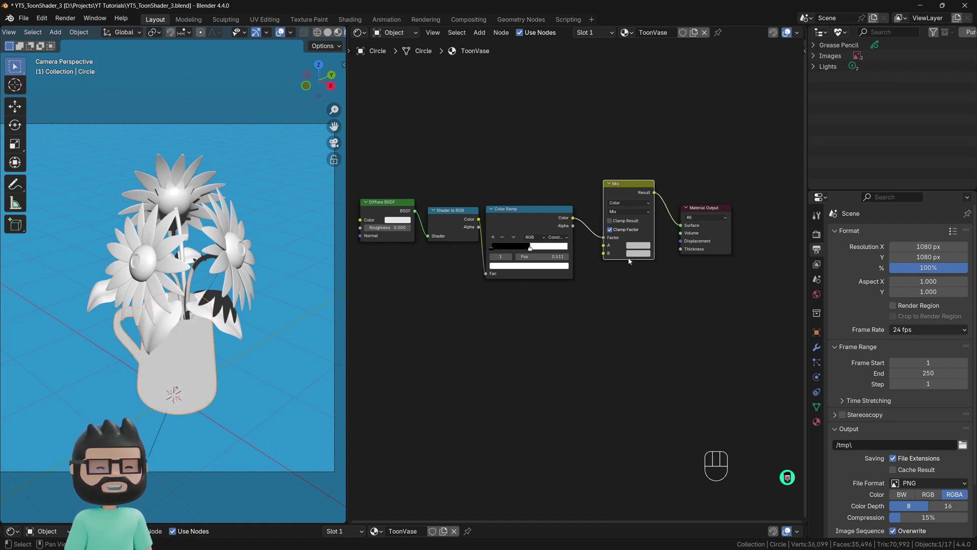
# Set the Mix node's B color to pale green #CAD5C4 and its A color to light beige.
pyautogui.click(531, 250)
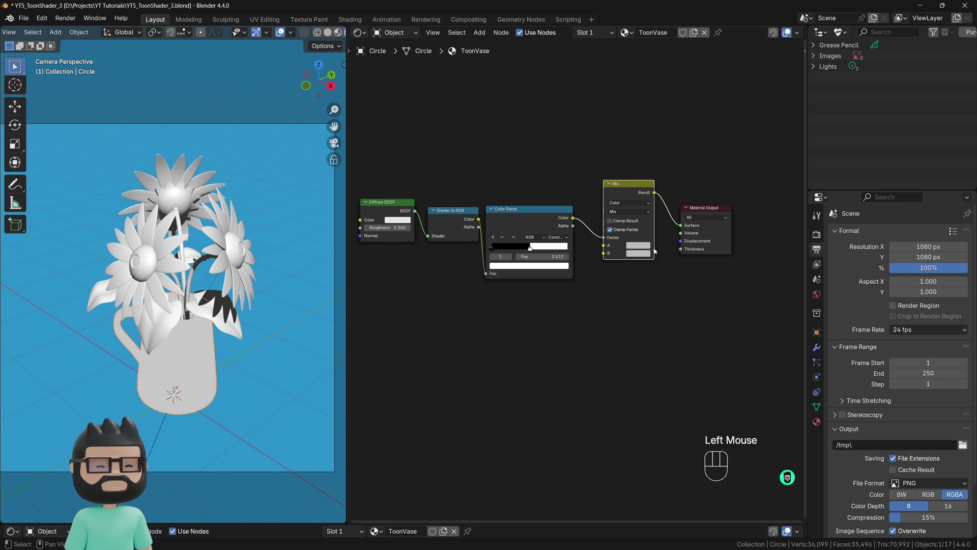
pyautogui.click(492, 250)
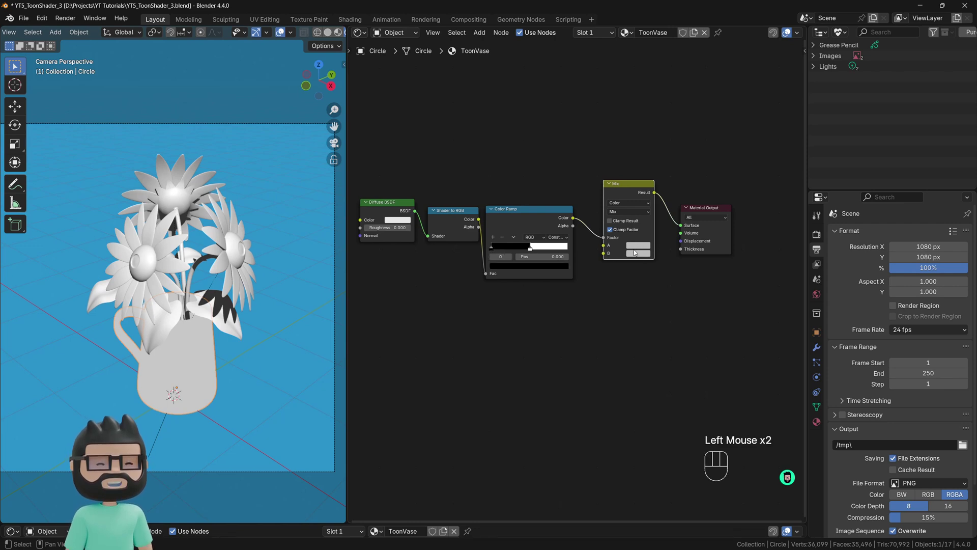
pyautogui.click(638, 248)
pyautogui.moveTo(693, 152); pyautogui.dragTo(657, 163)
pyautogui.click(655, 163)
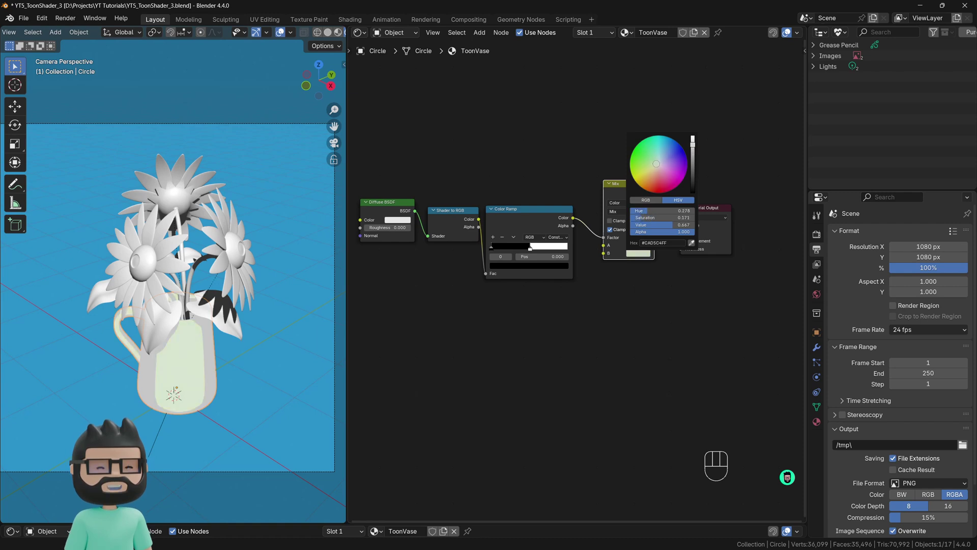
pyautogui.click(637, 252)
pyautogui.click(638, 246)
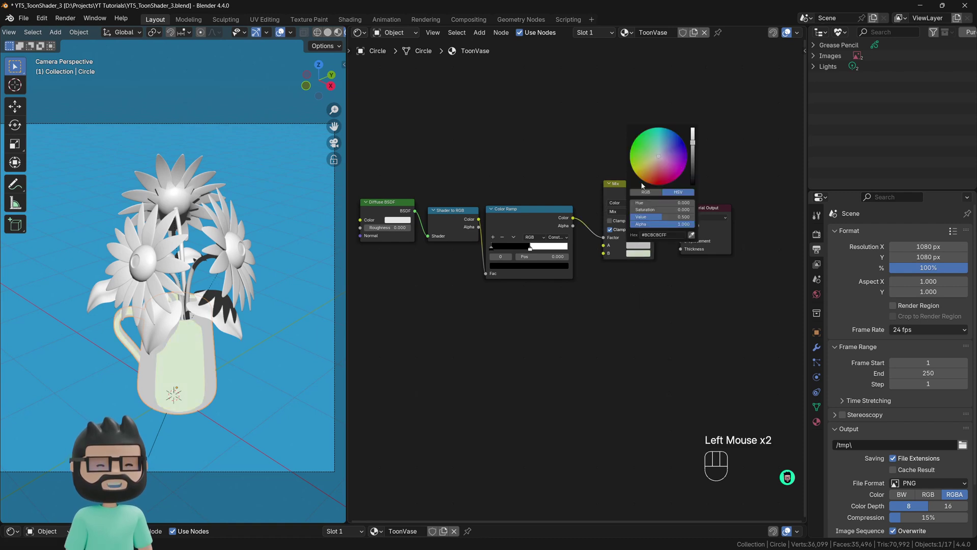
pyautogui.moveTo(658, 158)
pyautogui.mouseDown()
pyautogui.moveTo(662, 145)
pyautogui.moveTo(656, 159)
pyautogui.mouseUp()
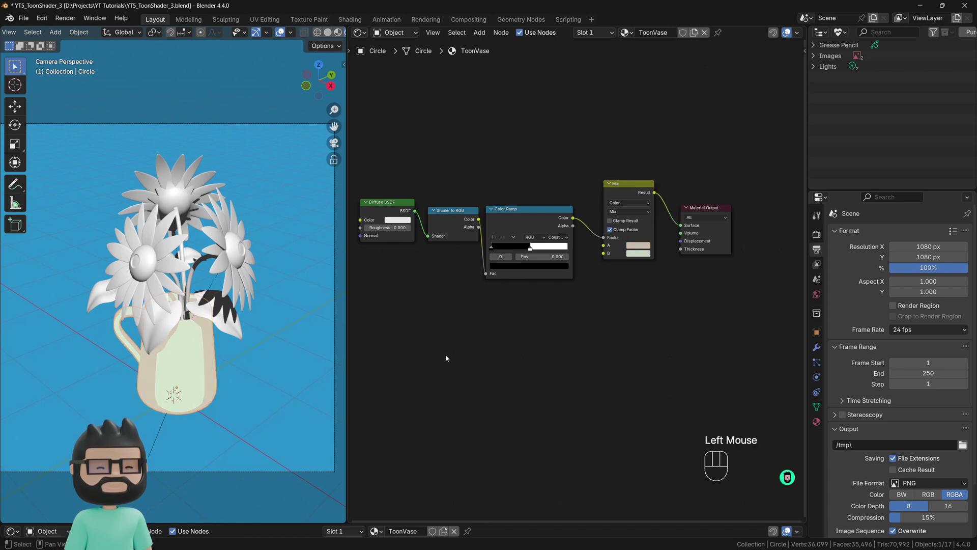
# Assign the existing ToonVase material to the front leaf hanging over the vase.
pyautogui.click(202, 359)
pyautogui.click(186, 346)
pyautogui.click(171, 335)
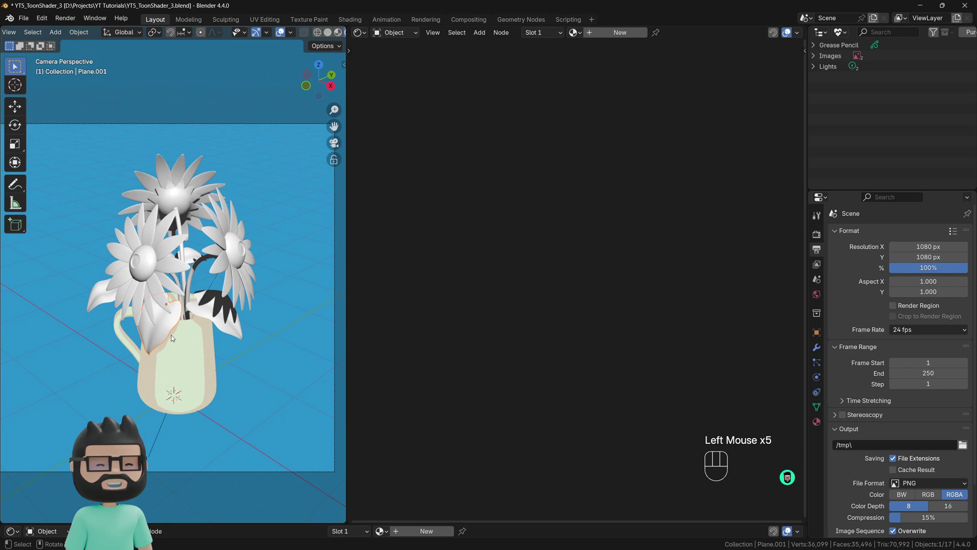
pyautogui.click(575, 32)
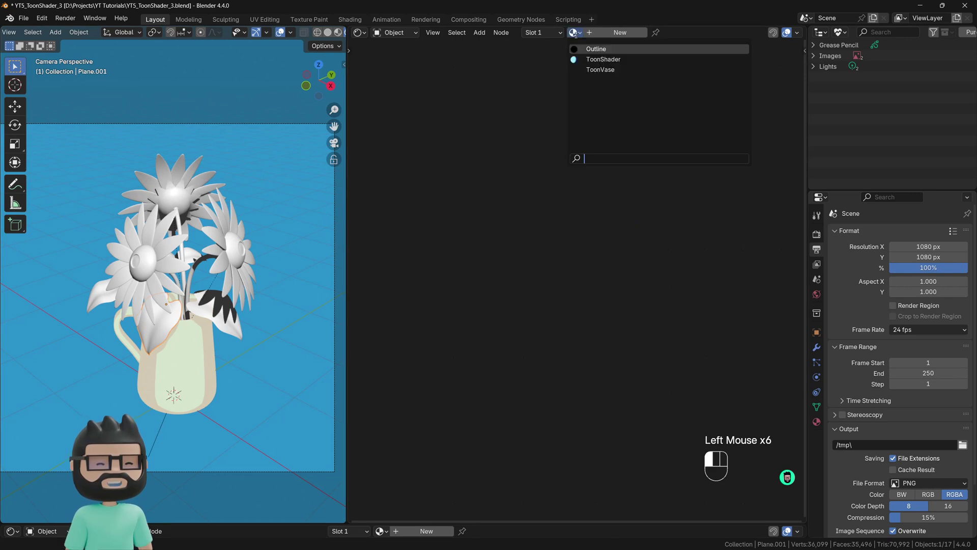
pyautogui.click(596, 69)
pyautogui.moveTo(583, 132); pyautogui.dragTo(601, 127, button='middle')
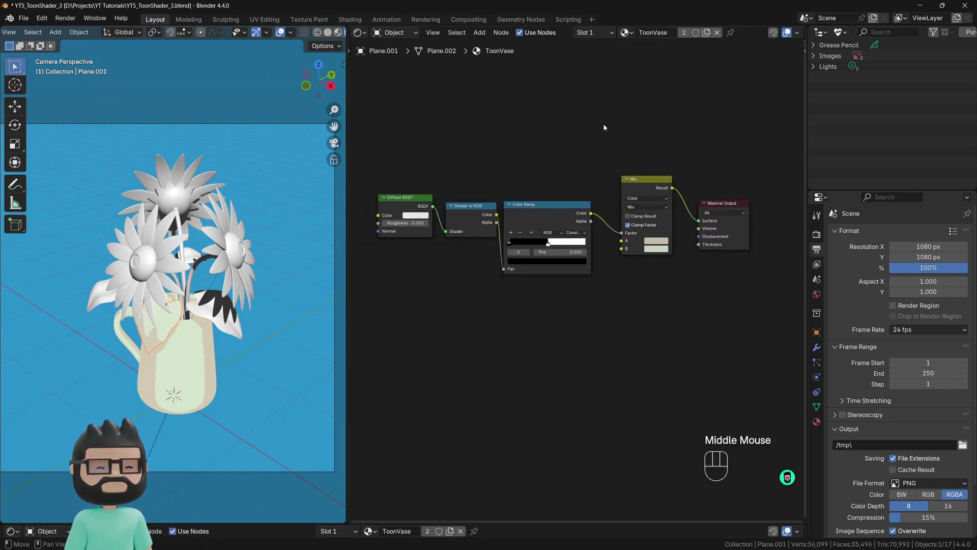
# Make the front leaf's material a separate single-user copy and rename it ToonLeaf.
pyautogui.click(707, 33)
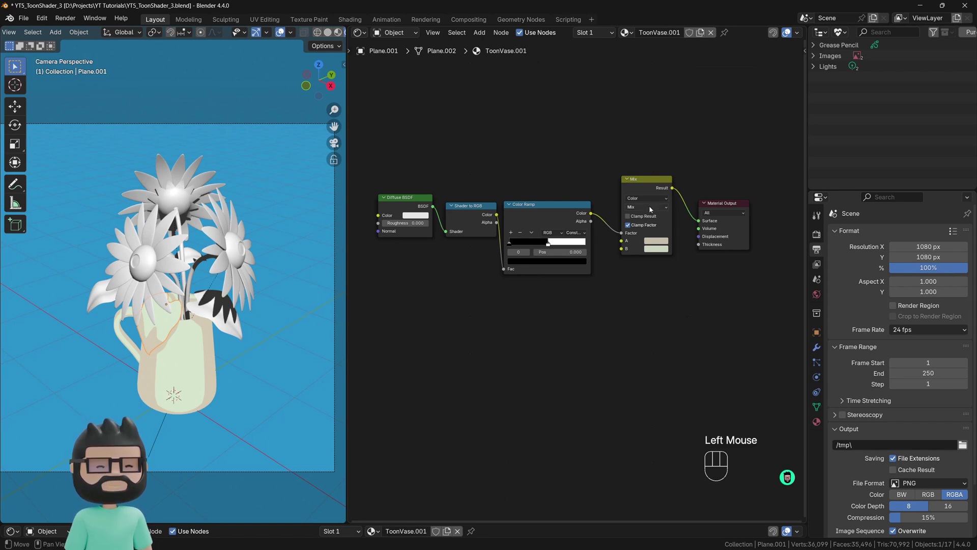
pyautogui.doubleClick(661, 33)
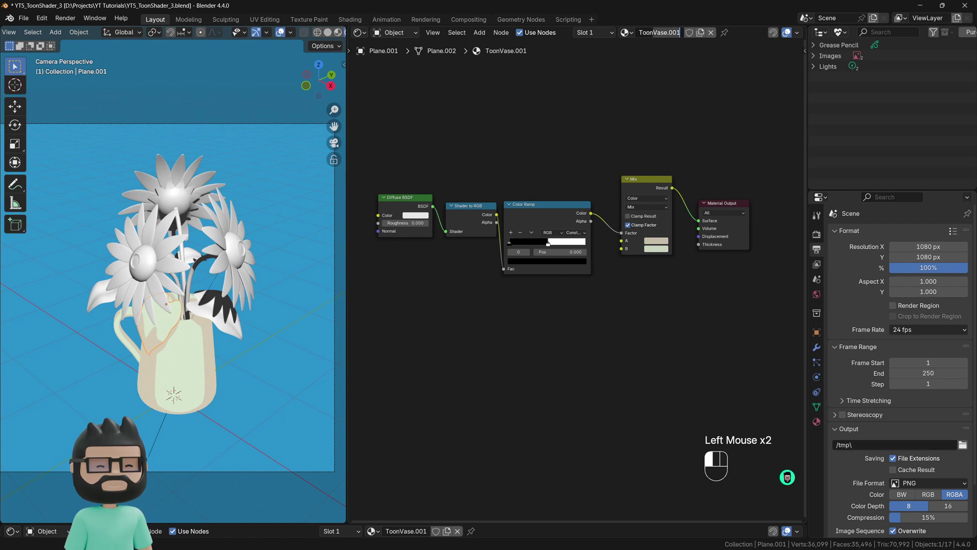
pyautogui.write('Leaf')
pyautogui.press('Return')
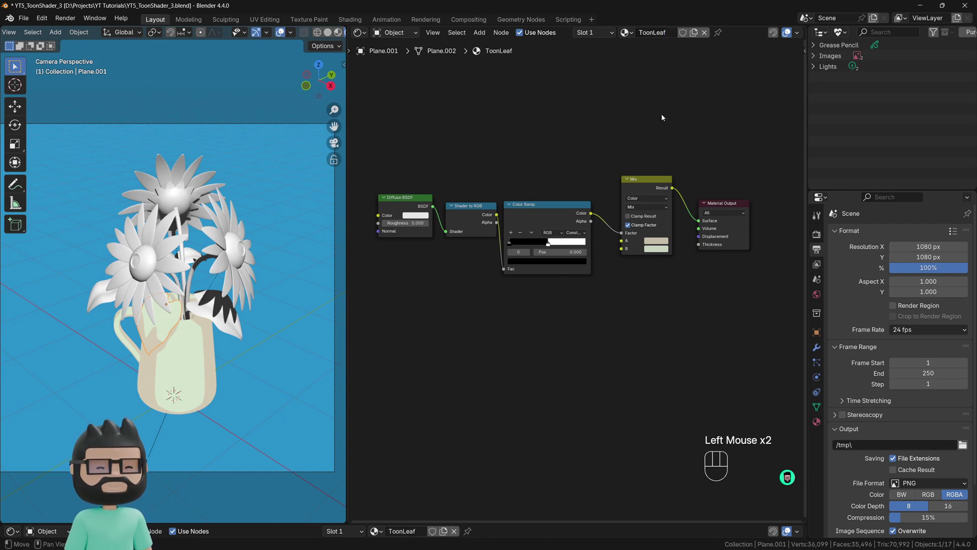
# Set the ToonLeaf Mix node's A color to a muted darker green and its B color to a brighter green.
pyautogui.click(656, 240)
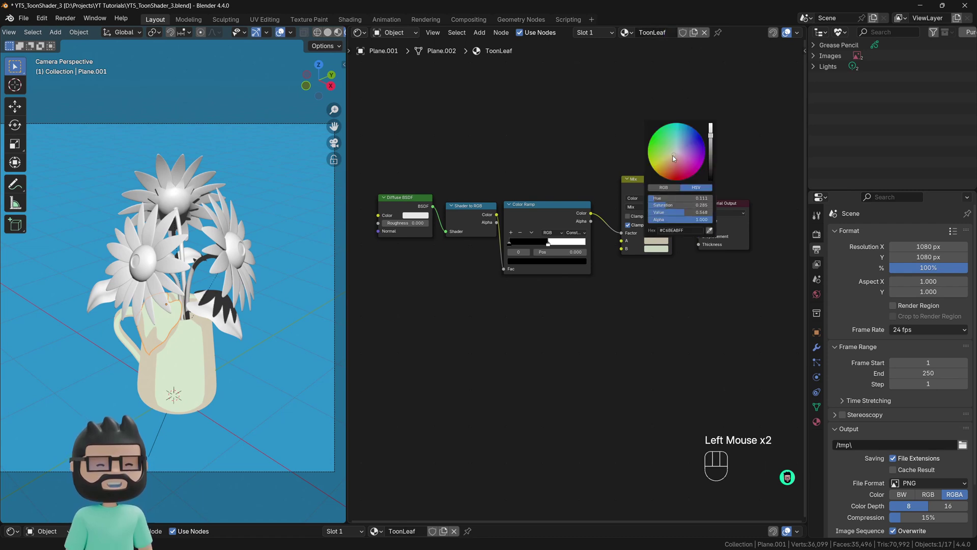
pyautogui.moveTo(673, 156)
pyautogui.mouseDown()
pyautogui.moveTo(667, 142)
pyautogui.moveTo(710, 150)
pyautogui.moveTo(663, 149)
pyautogui.mouseUp()
pyautogui.click(656, 262)
pyautogui.click(656, 249)
pyautogui.click(656, 249)
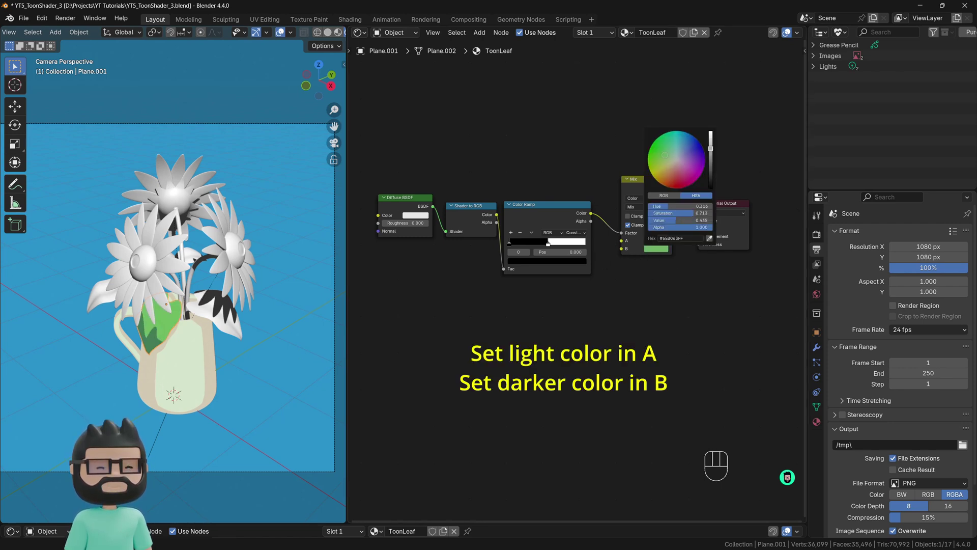
pyautogui.click(656, 240)
pyautogui.click(656, 241)
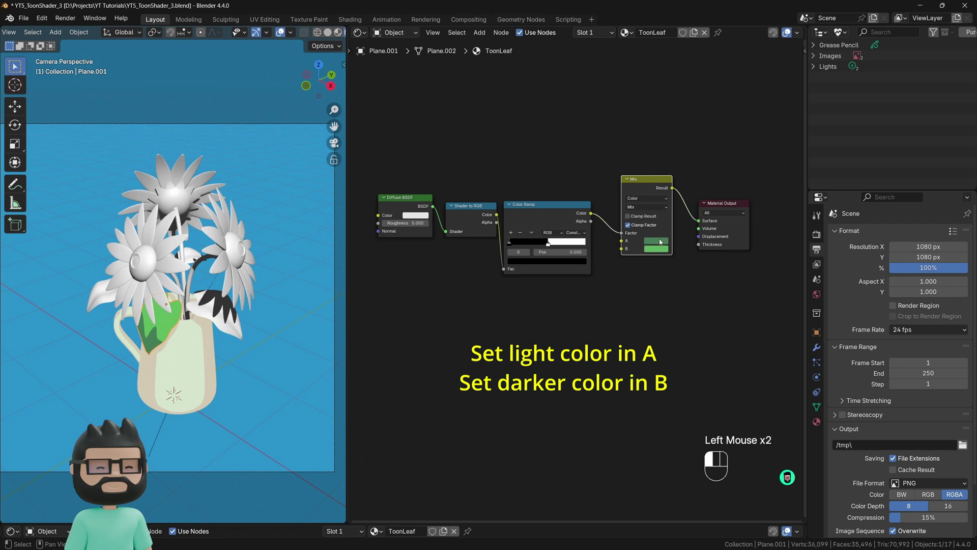
pyautogui.moveTo(667, 142); pyautogui.dragTo(710, 146)
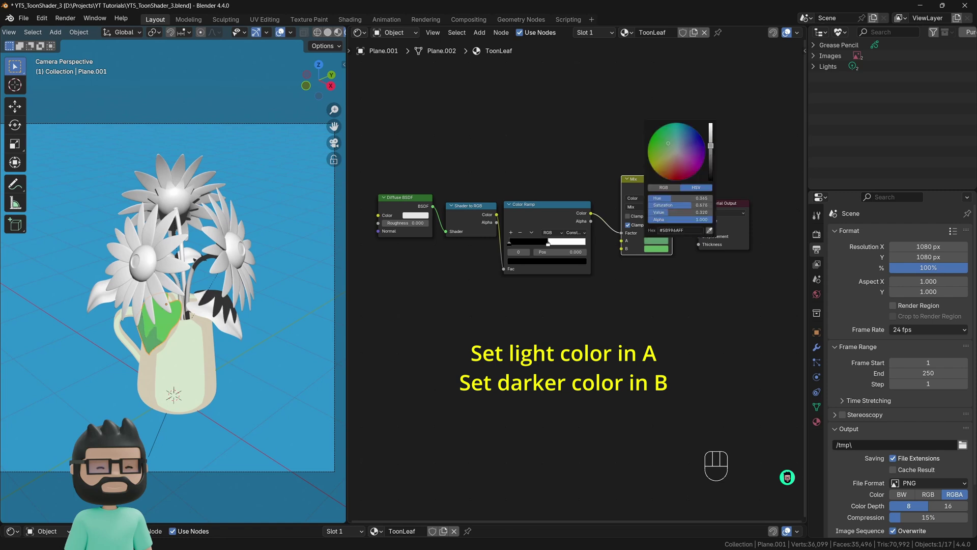
pyautogui.click(462, 366)
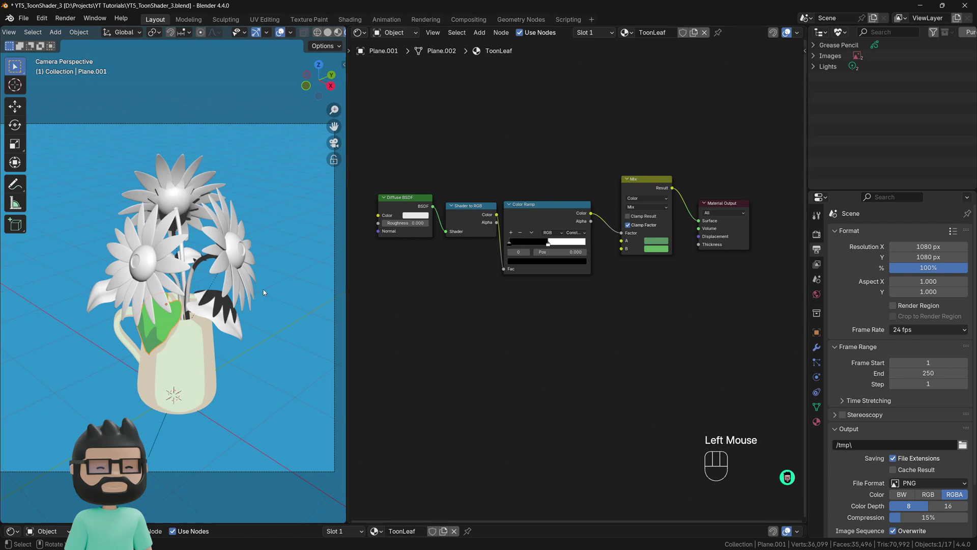
# Select the four unshaded leaves together with the green front leaf, making the green leaf the active object.
pyautogui.click(206, 307)
pyautogui.keyDown('shift'); pyautogui.click(206, 304); pyautogui.keyUp('shift')
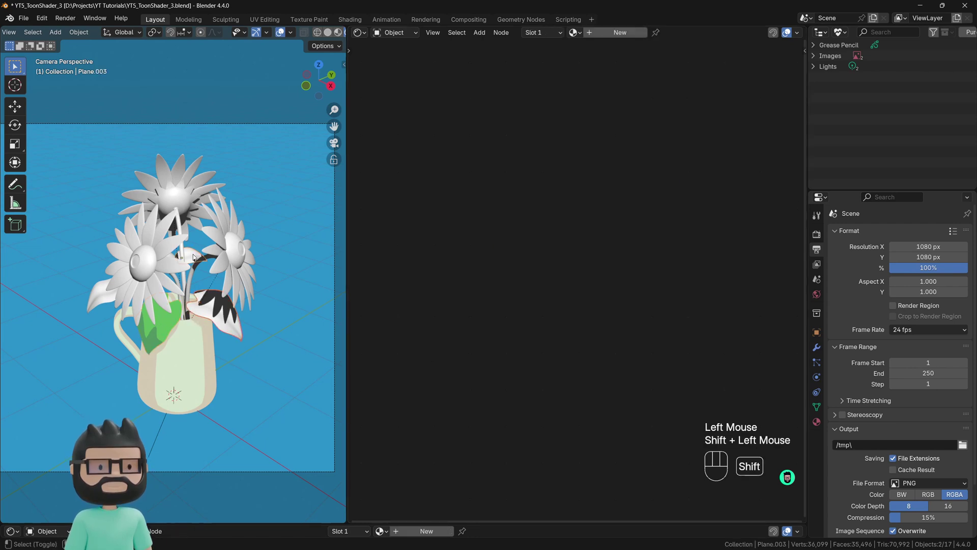
pyautogui.moveTo(95, 304); pyautogui.dragTo(56, 308, button='middle')
pyautogui.keyDown('shift'); pyautogui.click(172, 269); pyautogui.keyUp('shift')
pyautogui.keyDown('shift'); pyautogui.click(176, 272); pyautogui.keyUp('shift')
pyautogui.press('KP_0')
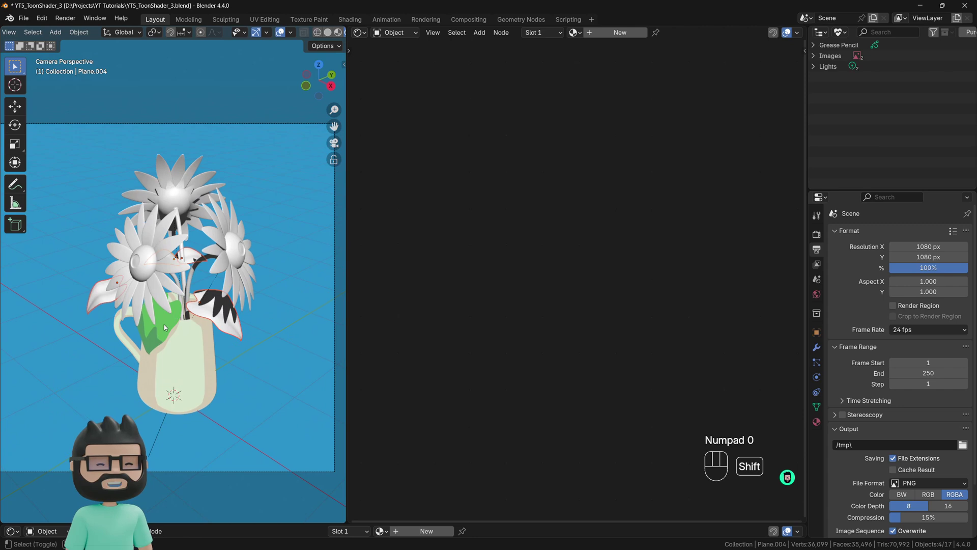
pyautogui.keyDown('shift'); pyautogui.click(171, 320); pyautogui.keyUp('shift')
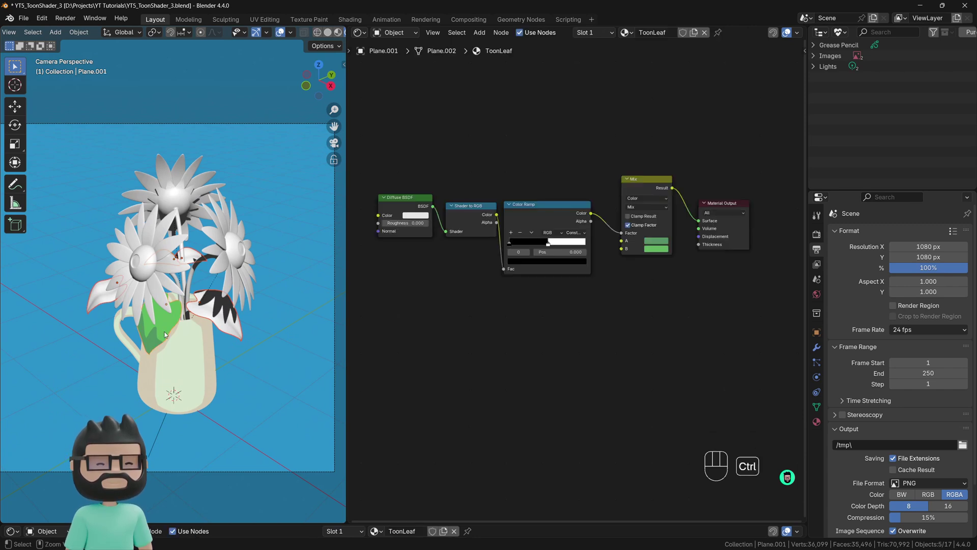
# Link the ToonLeaf material from the front leaf to the other selected leaves.
pyautogui.hotkey('ctrl', 'l')
pyautogui.click(153, 356)
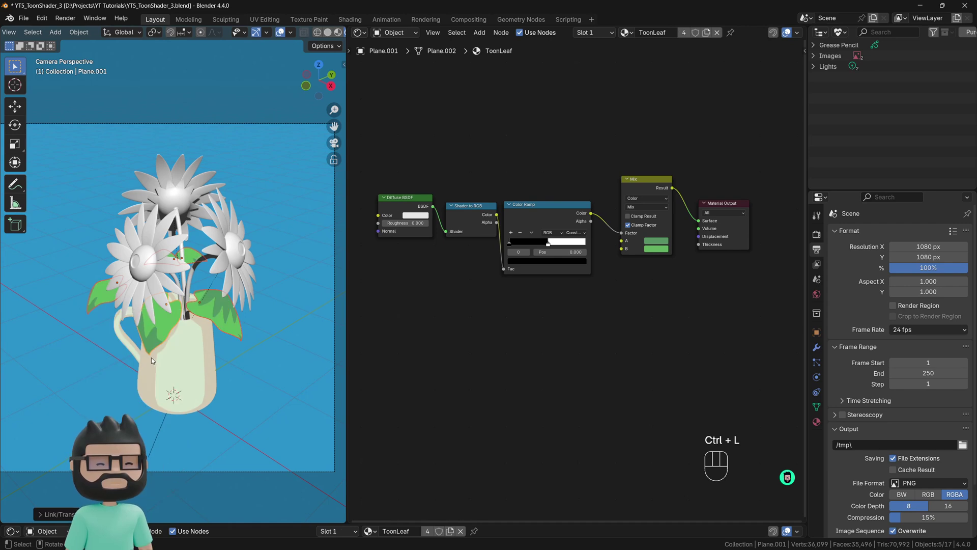
pyautogui.click(165, 334)
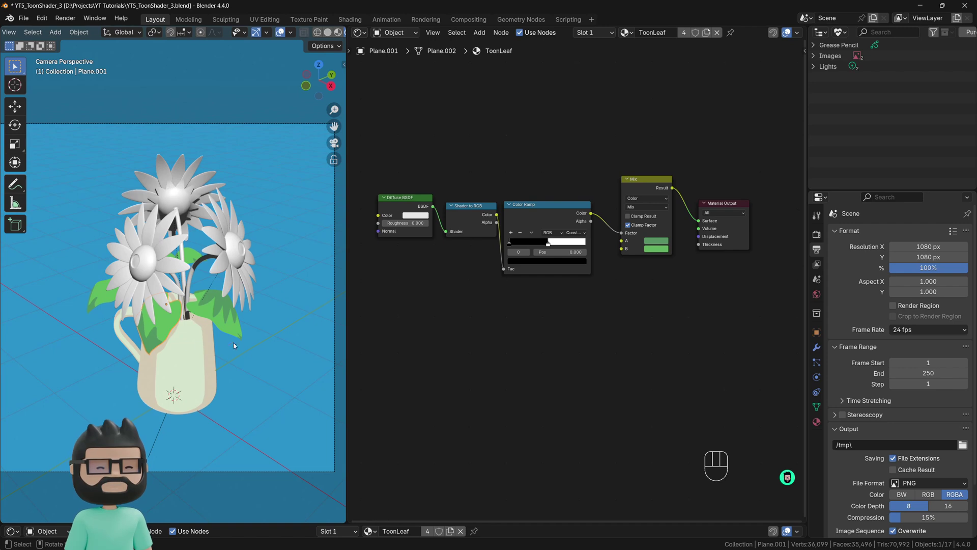
# Assign the ToonLeaf material to the petals of the front flower.
pyautogui.click(165, 277)
pyautogui.click(166, 277)
pyautogui.click(166, 277)
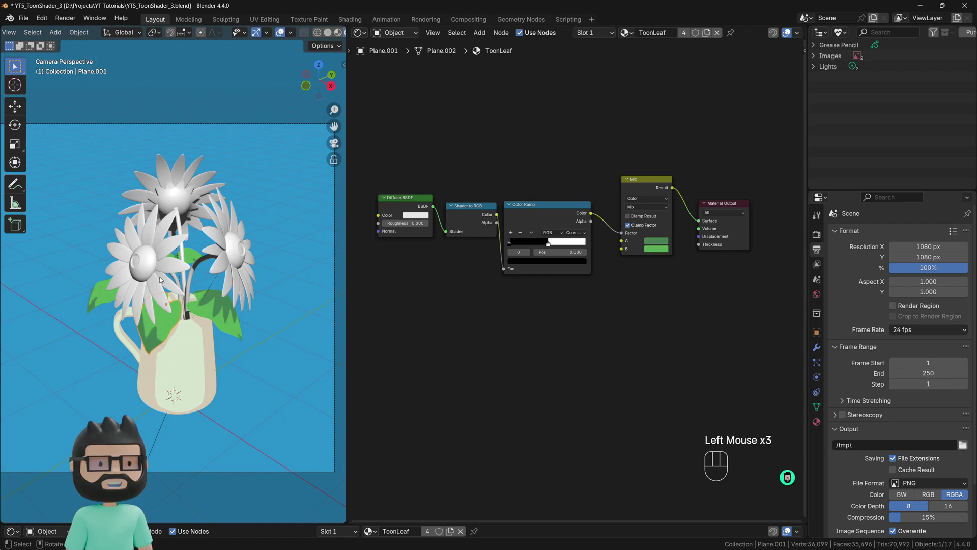
pyautogui.click(166, 277)
pyautogui.click(573, 32)
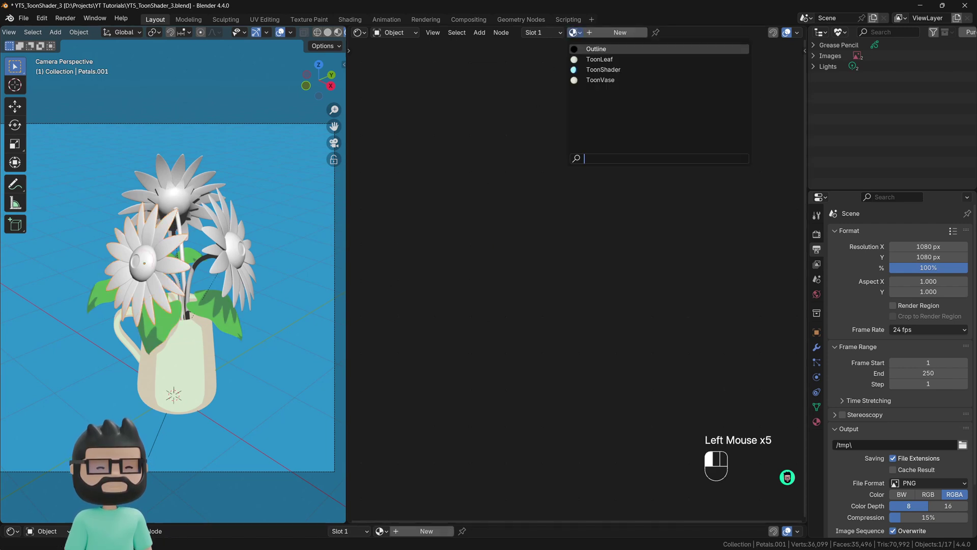
pyautogui.click(580, 60)
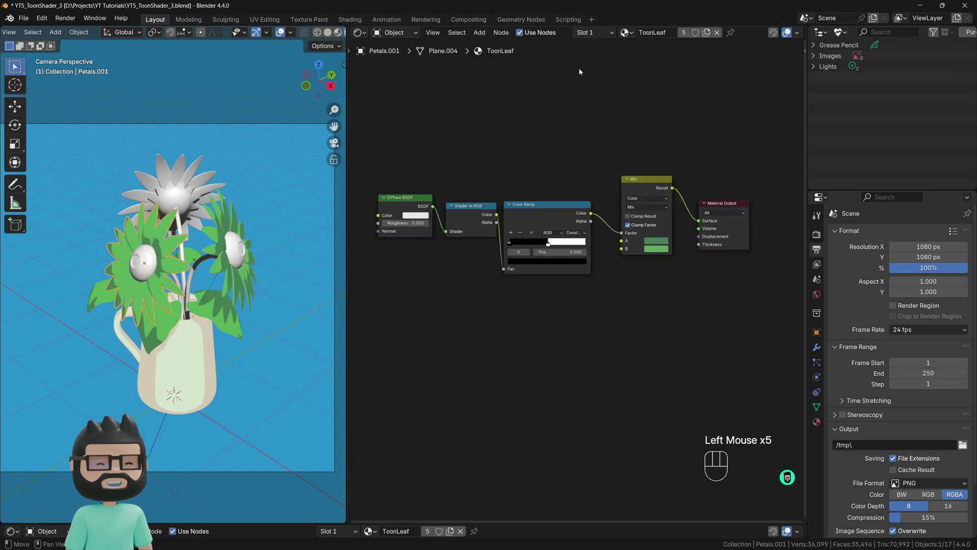
# Make the petals' material a separate copy and rename it ToonFlower.
pyautogui.click(684, 32)
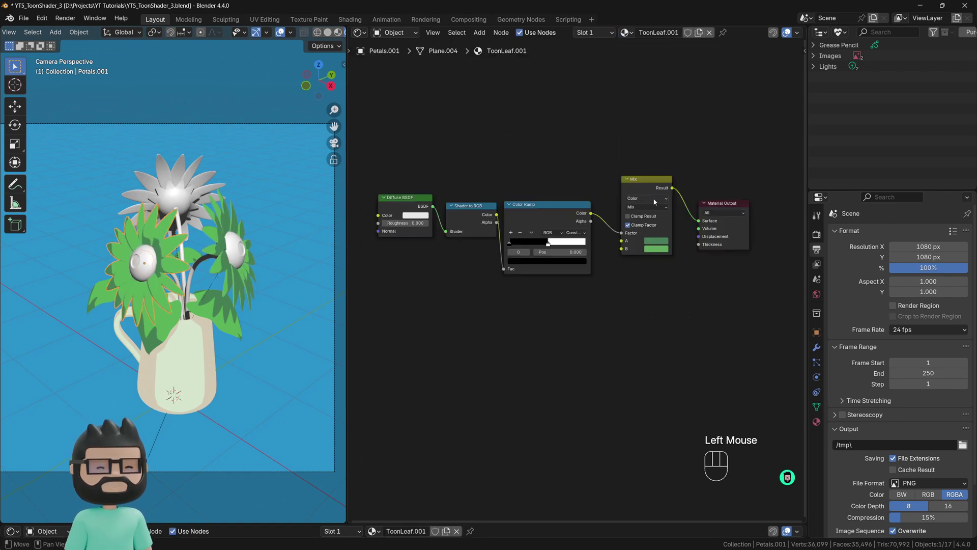
pyautogui.doubleClick(672, 33)
pyautogui.write('ToonFl')
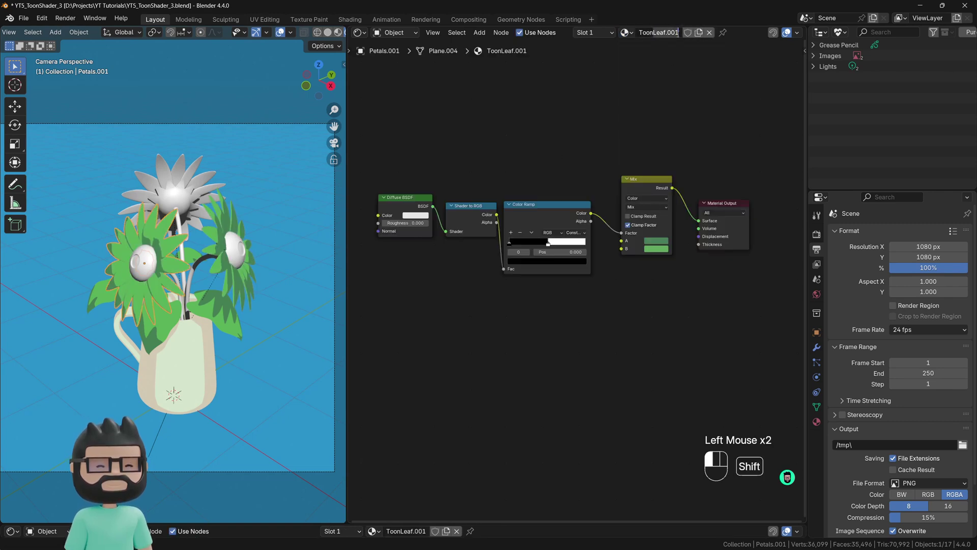
pyautogui.write('ower')
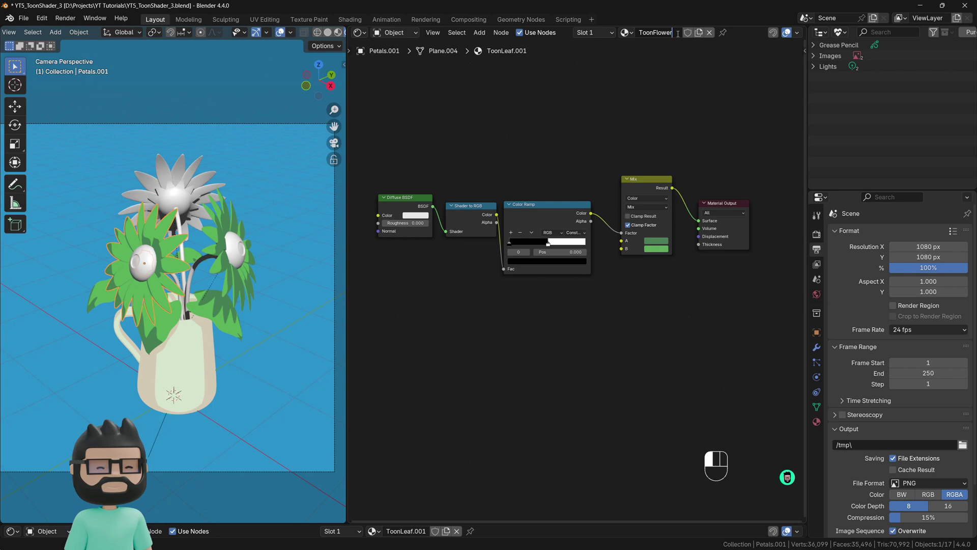
pyautogui.press('Return')
# Set ToonFlower's Mix colors to orange for A and yellow for B, and move the Color Ramp's white stop to about 0.537.
pyautogui.click(647, 239)
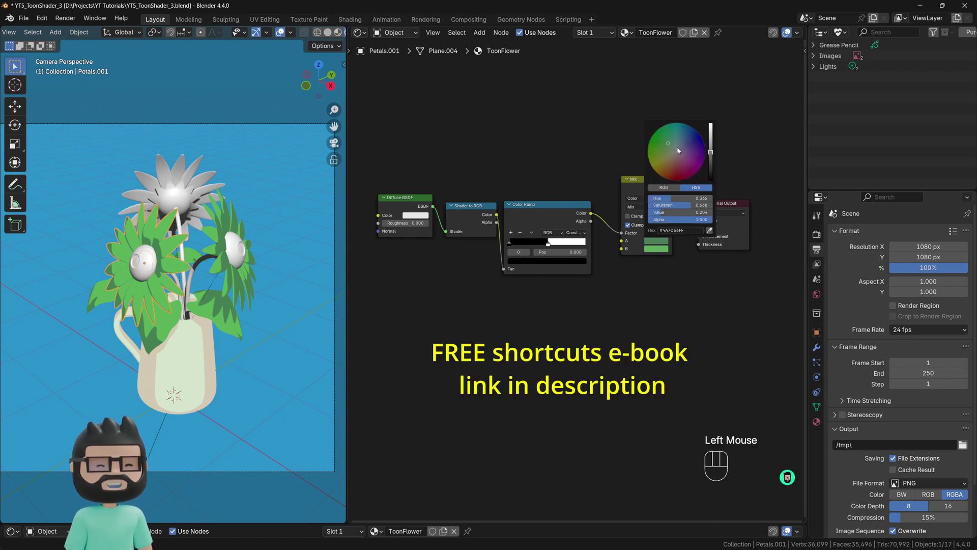
pyautogui.scroll(3, 676, 150)
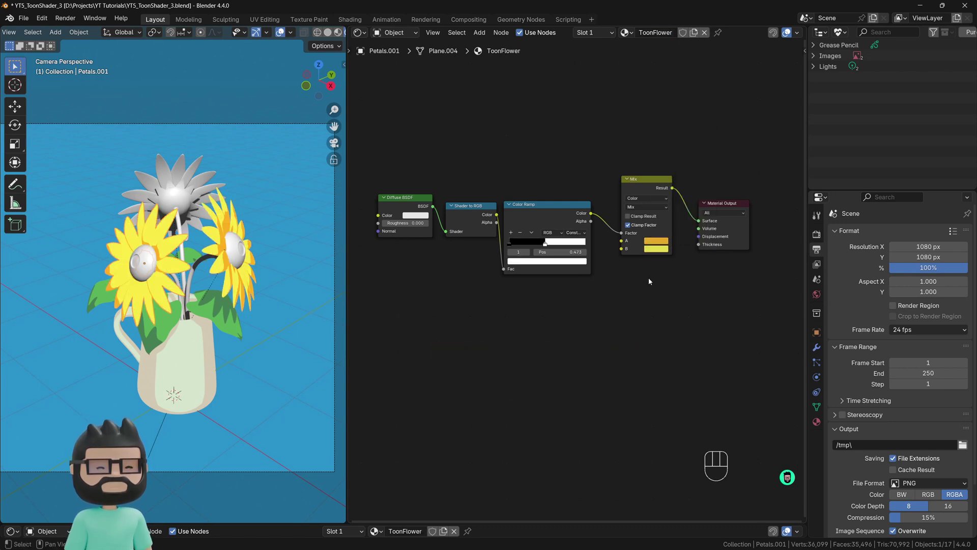
pyautogui.click(568, 250)
pyautogui.moveTo(545, 247); pyautogui.dragTo(550, 244)
pyautogui.click(656, 241)
pyautogui.click(666, 162)
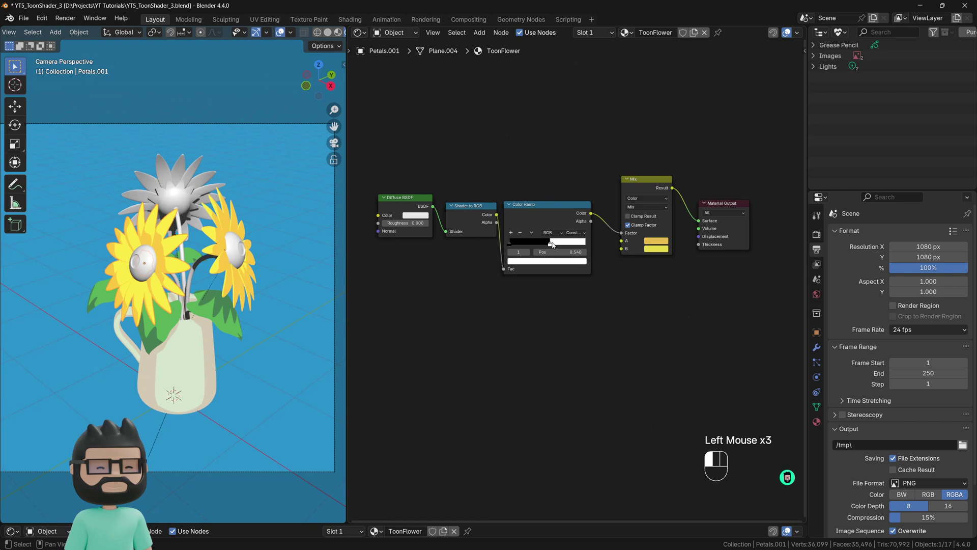
# Assign a separate copy of the ToonFlower material to the center of the front flower.
pyautogui.click(147, 257)
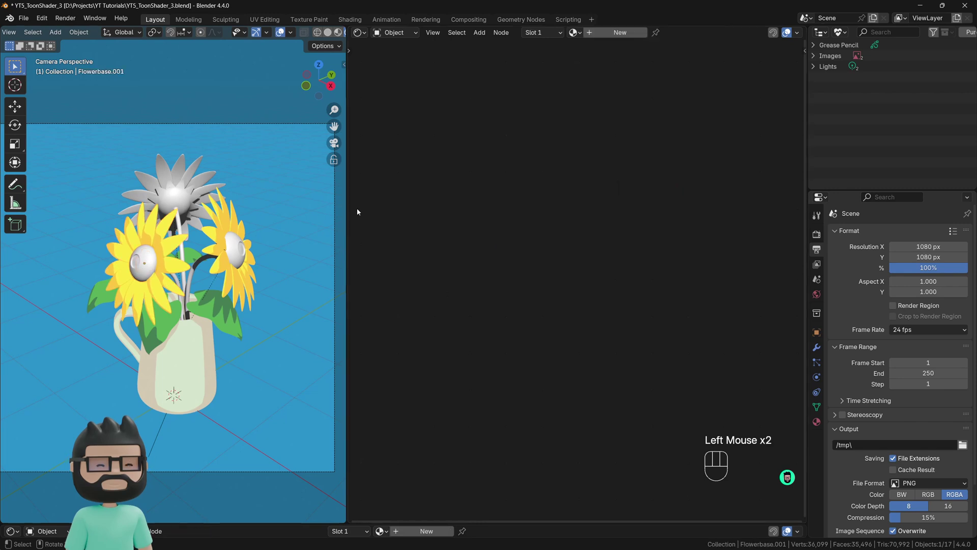
pyautogui.click(574, 32)
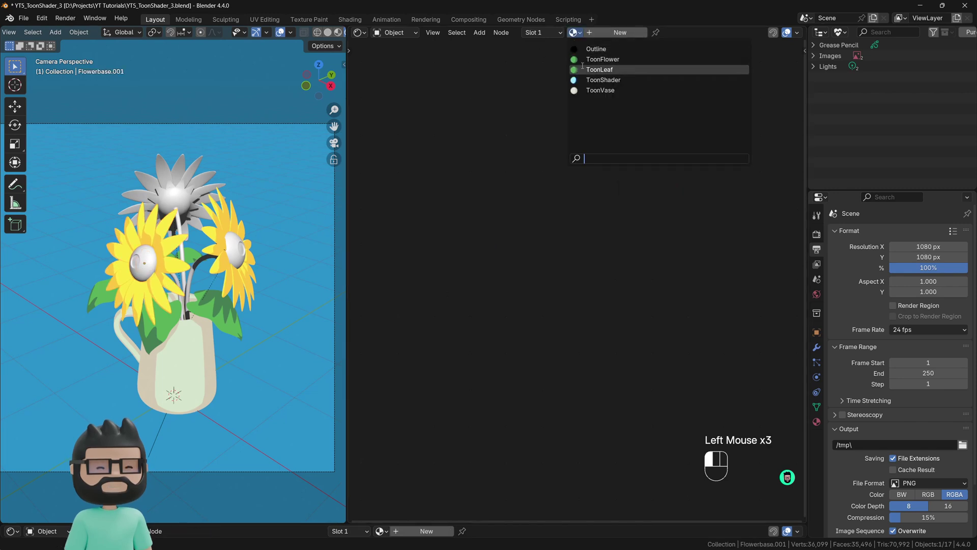
pyautogui.click(584, 59)
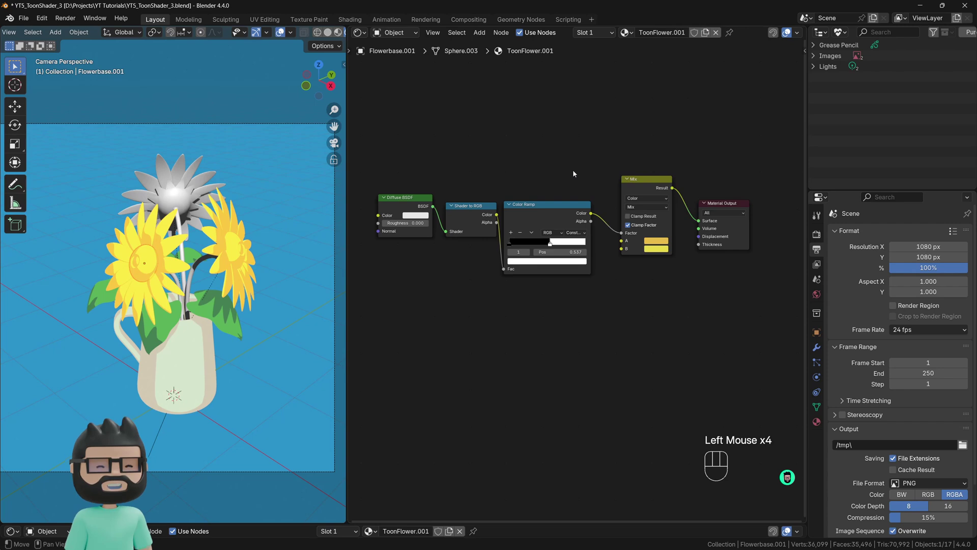
# Set the flower center's Mix colors to brown for A and orange for B.
pyautogui.click(652, 243)
pyautogui.moveTo(711, 127); pyautogui.dragTo(711, 147)
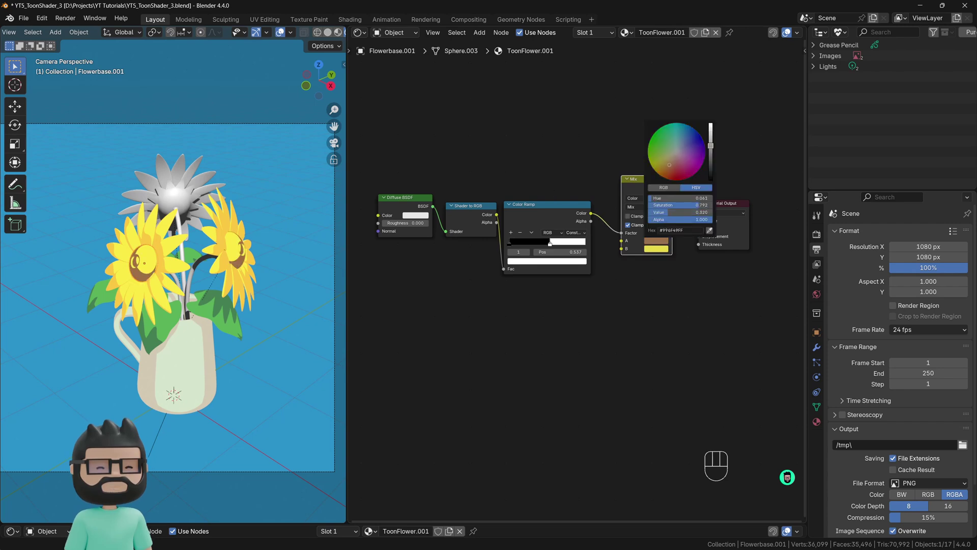
pyautogui.click(655, 251)
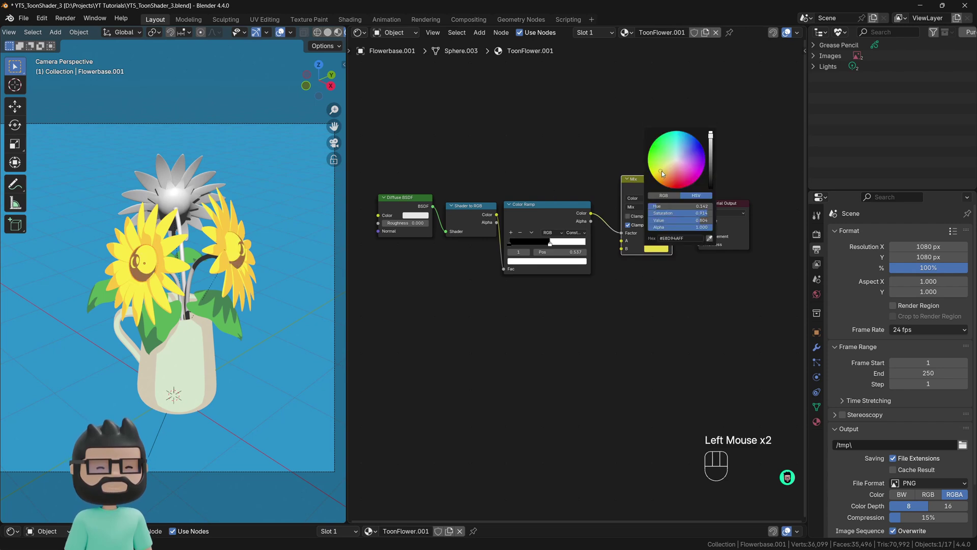
pyautogui.click(661, 170)
# Assign the ToonLeaf material to the curved stem of the side-facing flower.
pyautogui.click(191, 280)
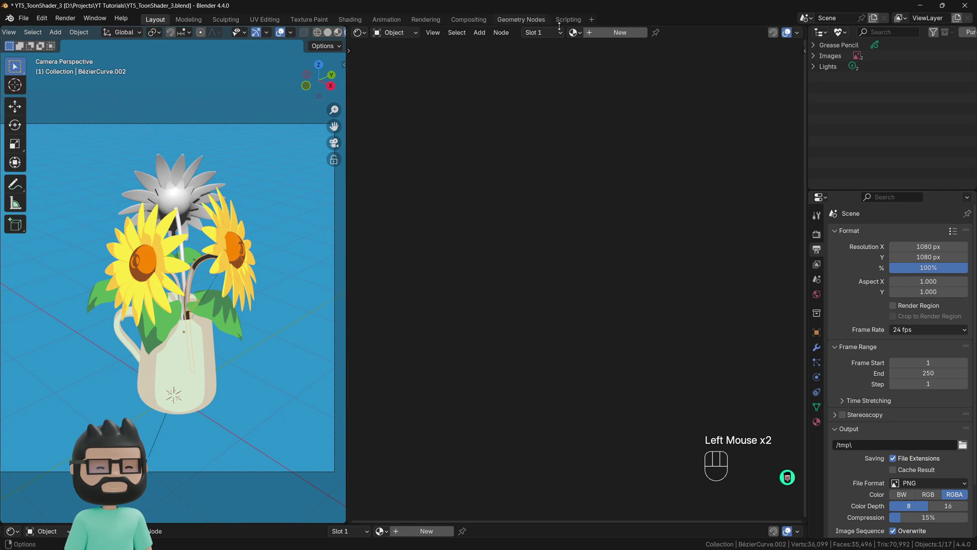
pyautogui.click(575, 32)
pyautogui.click(587, 81)
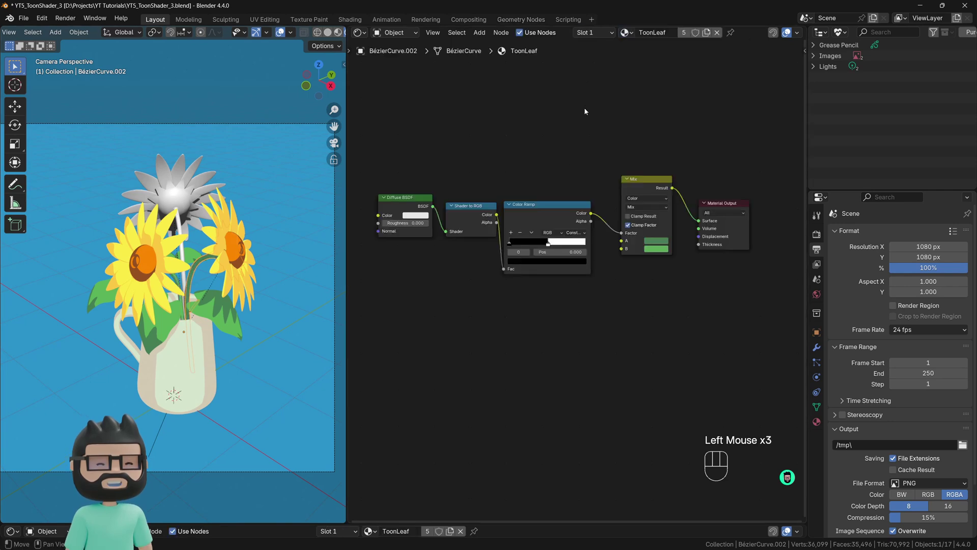
# Make the stem's material a separate copy and rename it ToonStem.
pyautogui.click(684, 32)
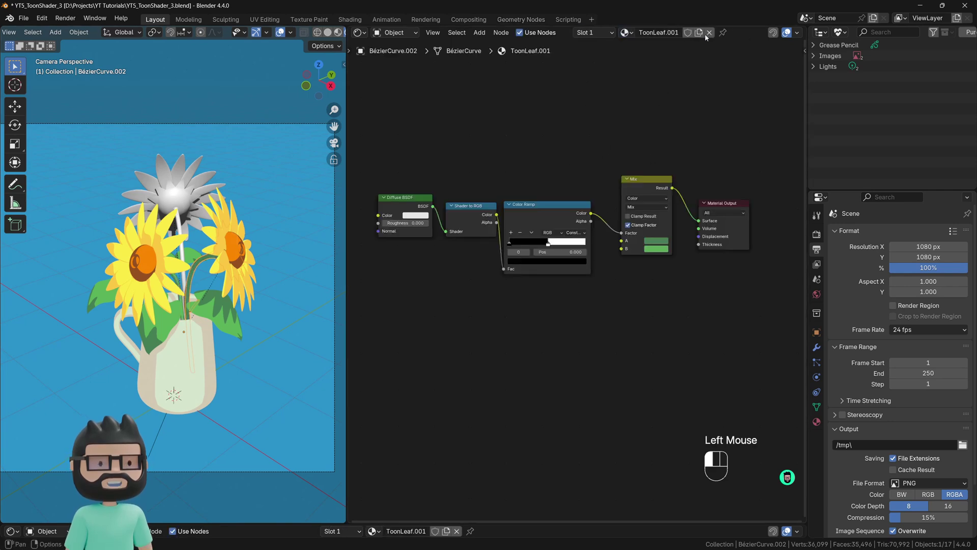
pyautogui.click(680, 32)
pyautogui.press('BackSpace')
pyautogui.press('BackSpace')
pyautogui.press('BackSpace')
pyautogui.press('BackSpace')
pyautogui.press('BackSpace')
pyautogui.press('BackSpace')
pyautogui.press('BackSpace')
pyautogui.press('BackSpace')
pyautogui.write('Stem')
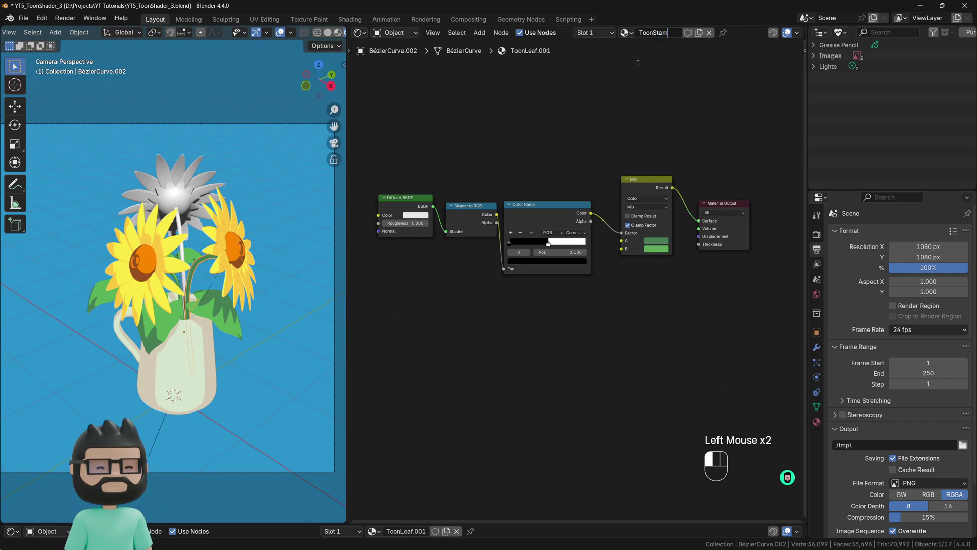
pyautogui.press('Return')
# Set ToonStem's Mix colors to a muted dark green and a pale green, and move the Color Ramp's white stop to about 0.460.
pyautogui.click(657, 240)
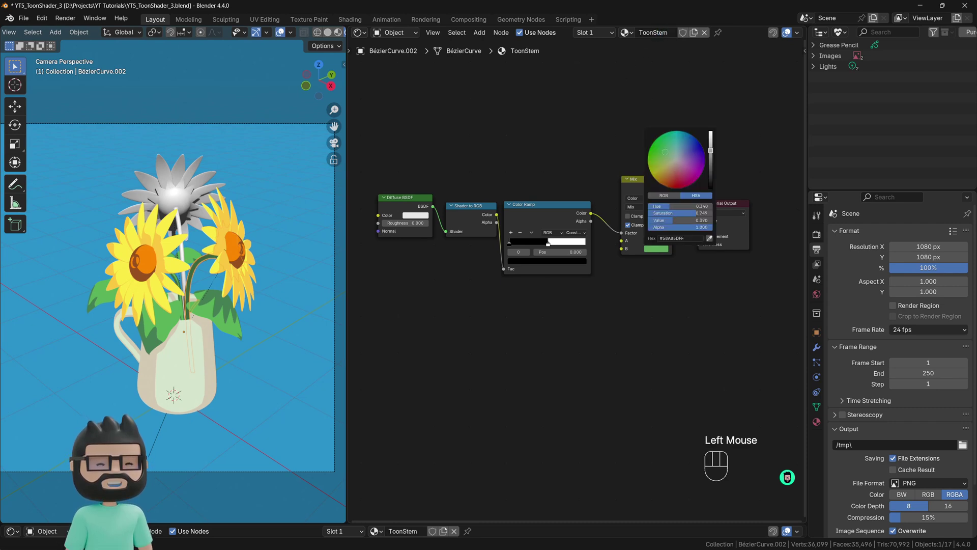
pyautogui.click(549, 243)
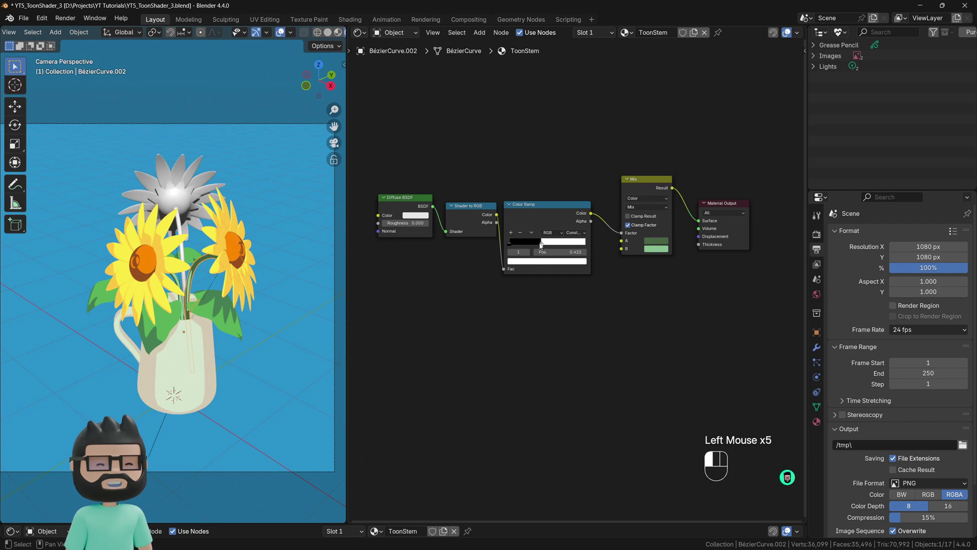
pyautogui.moveTo(550, 246)
pyautogui.mouseDown()
pyautogui.moveTo(538, 247)
pyautogui.moveTo(546, 248)
pyautogui.mouseUp()
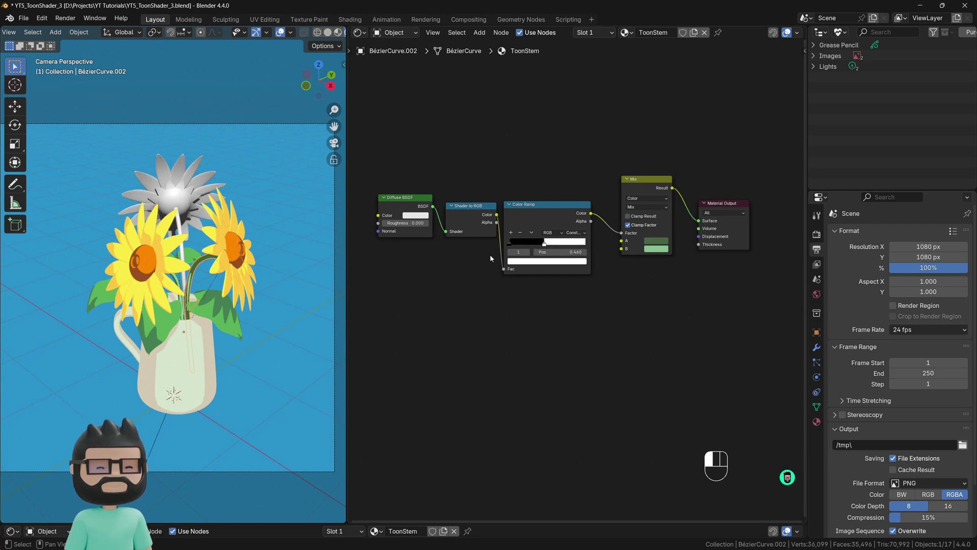
# Link the ToonStem material from the curved stem to the rear flower's stem.
pyautogui.click(198, 268)
pyautogui.keyDown('shift'); pyautogui.click(196, 266); pyautogui.keyUp('shift')
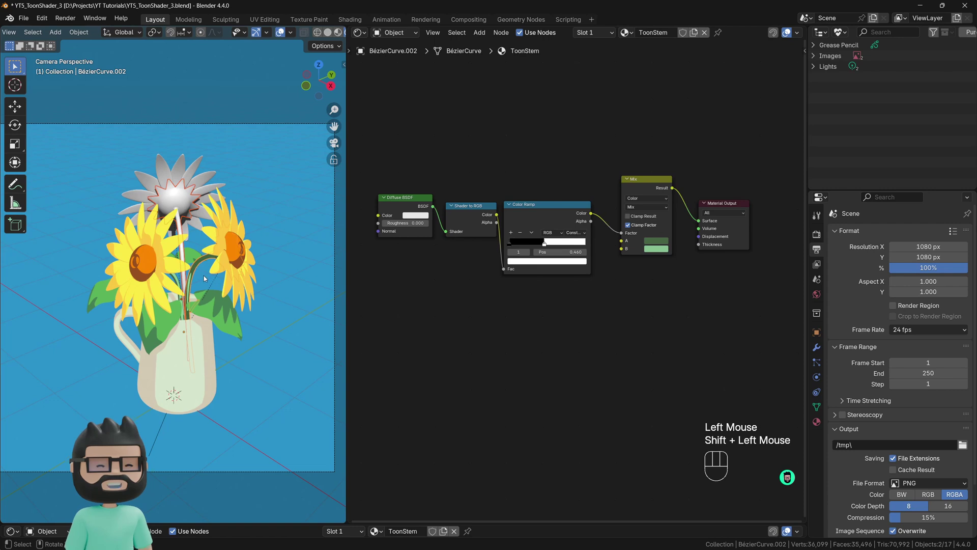
pyautogui.hotkey('ctrl', 'l')
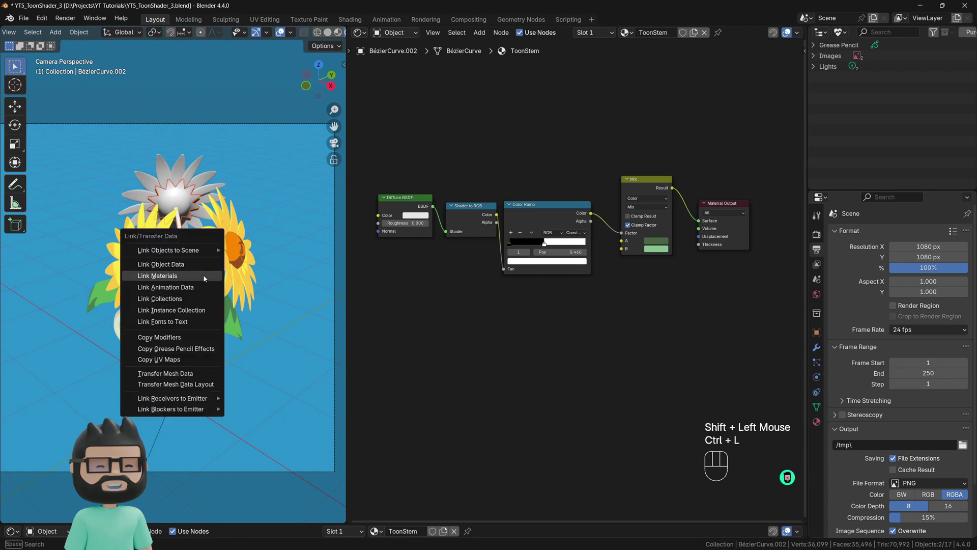
pyautogui.click(203, 273)
# Link the ToonFlower material from the side-facing flower's petals to the rear flower's petals.
pyautogui.click(189, 166)
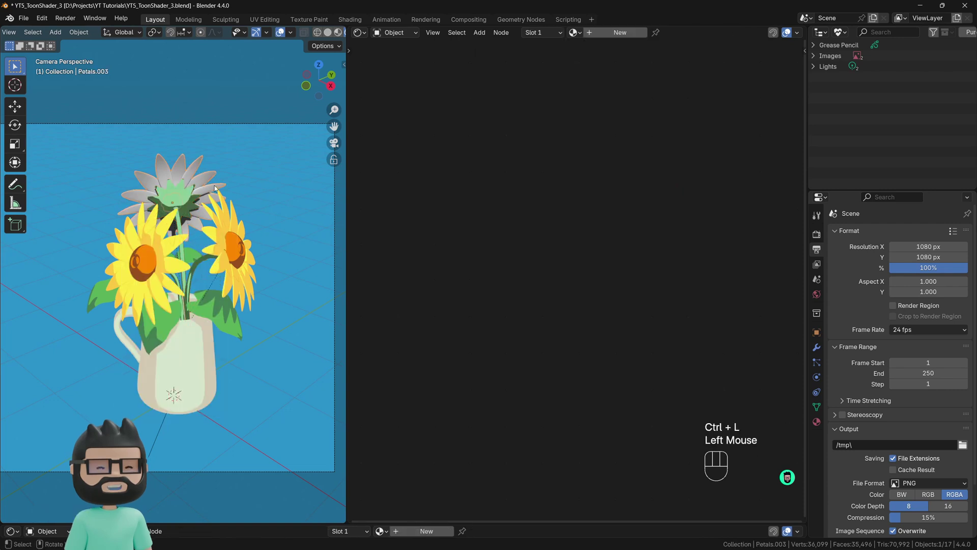
pyautogui.keyDown('shift'); pyautogui.click(225, 222); pyautogui.keyUp('shift')
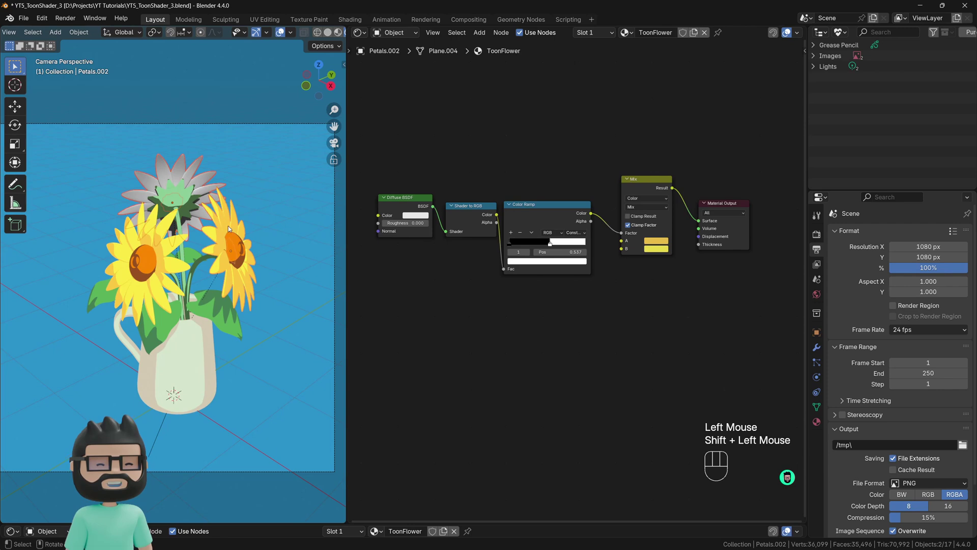
pyautogui.hotkey('ctrl', 'l')
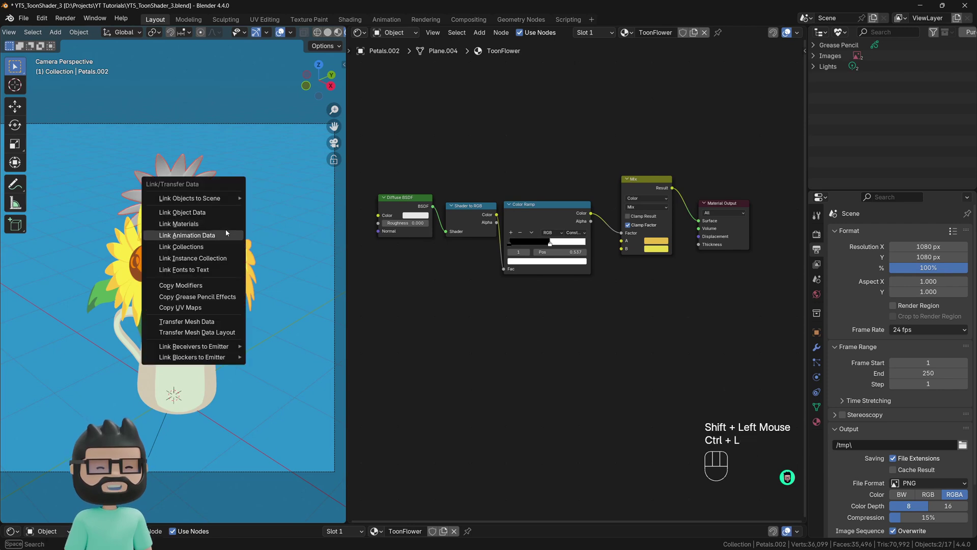
pyautogui.click(200, 224)
# Link the brown and orange center material to the rear flower's center and return to the camera view.
pyautogui.moveTo(200, 225); pyautogui.dragTo(214, 216, button='middle')
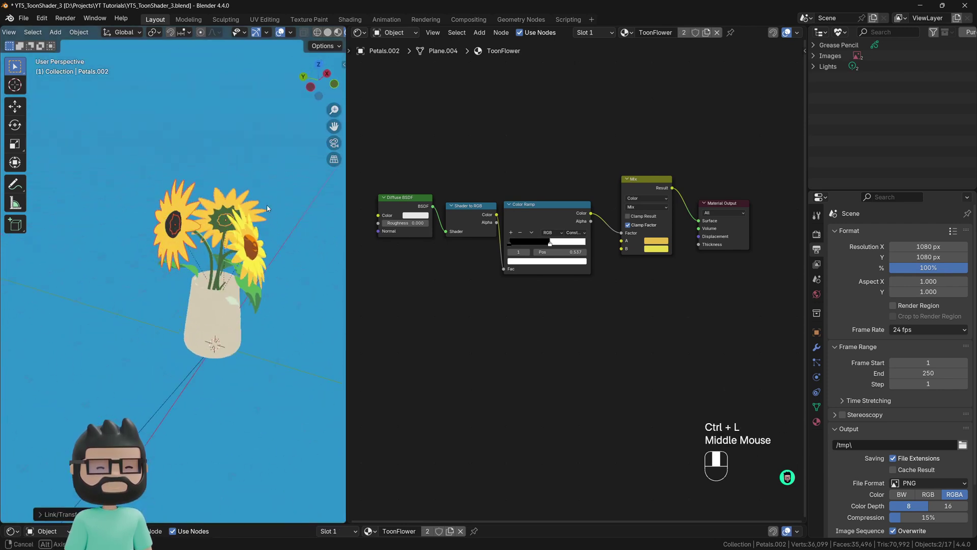
pyautogui.scroll(3, 215, 214)
pyautogui.click(159, 224)
pyautogui.moveTo(221, 254); pyautogui.dragTo(221, 328, button='middle')
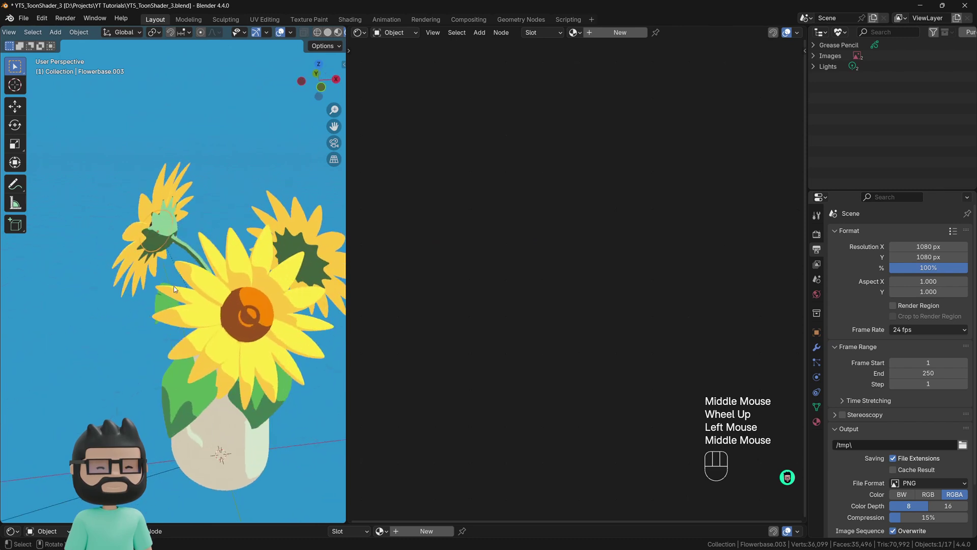
pyautogui.keyDown('shift'); pyautogui.click(243, 318); pyautogui.keyUp('shift')
pyautogui.hotkey('ctrl', 'l')
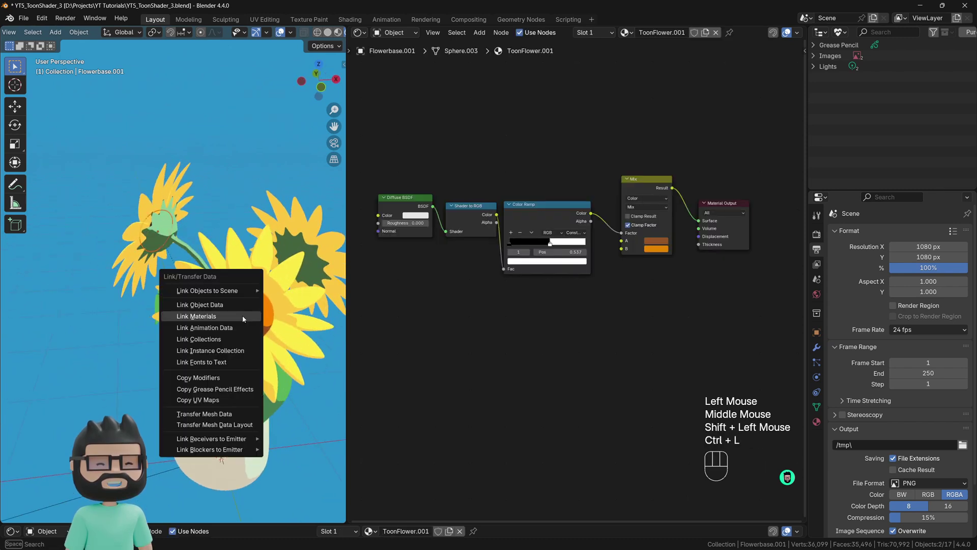
pyautogui.click(243, 318)
pyautogui.moveTo(243, 318); pyautogui.dragTo(144, 287, button='middle')
pyautogui.press('KP_0')
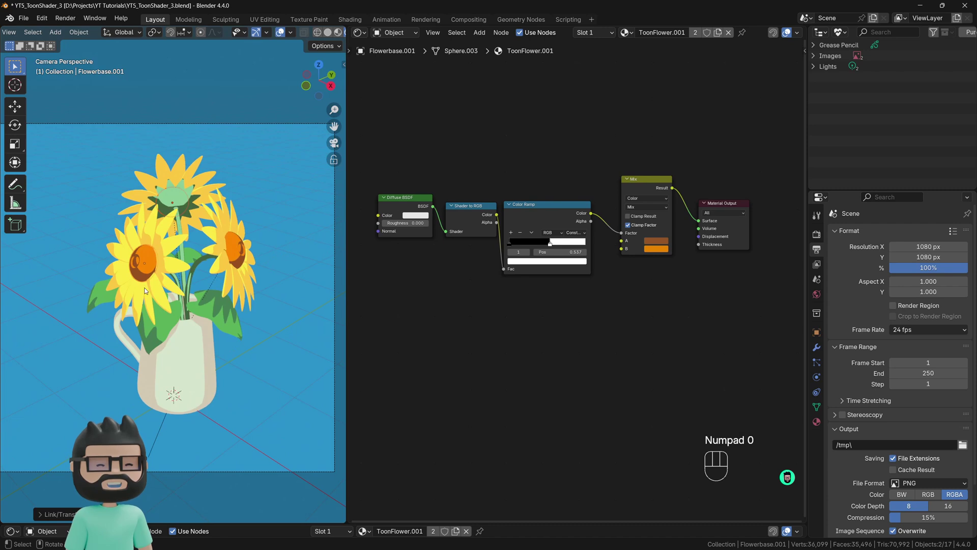
# Set the lower Background node's color in the World shader to a pale grayish green.
pyautogui.click(404, 34)
pyautogui.click(396, 70)
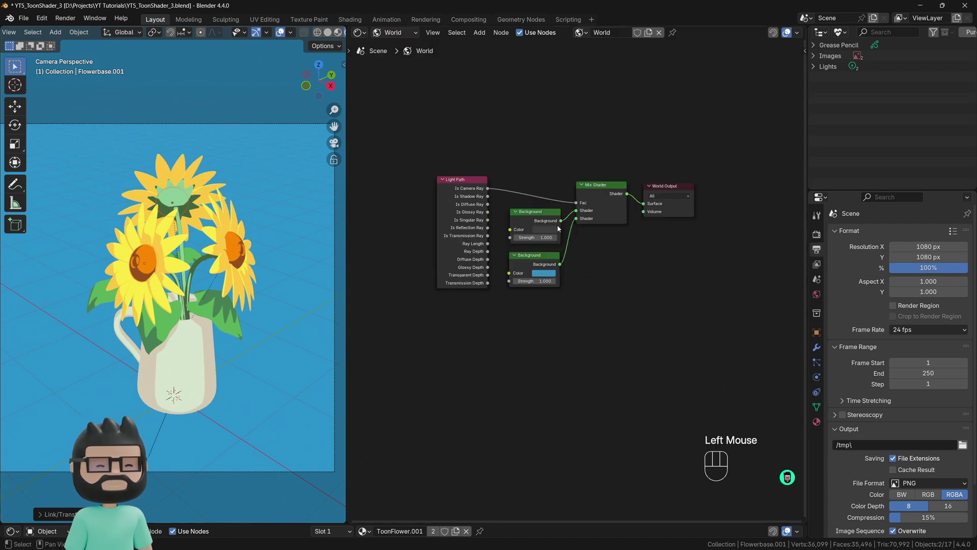
pyautogui.click(546, 275)
pyautogui.moveTo(572, 165)
pyautogui.mouseDown()
pyautogui.moveTo(540, 168)
pyautogui.moveTo(557, 191)
pyautogui.moveTo(561, 184)
pyautogui.mouseUp()
pyautogui.click(496, 134)
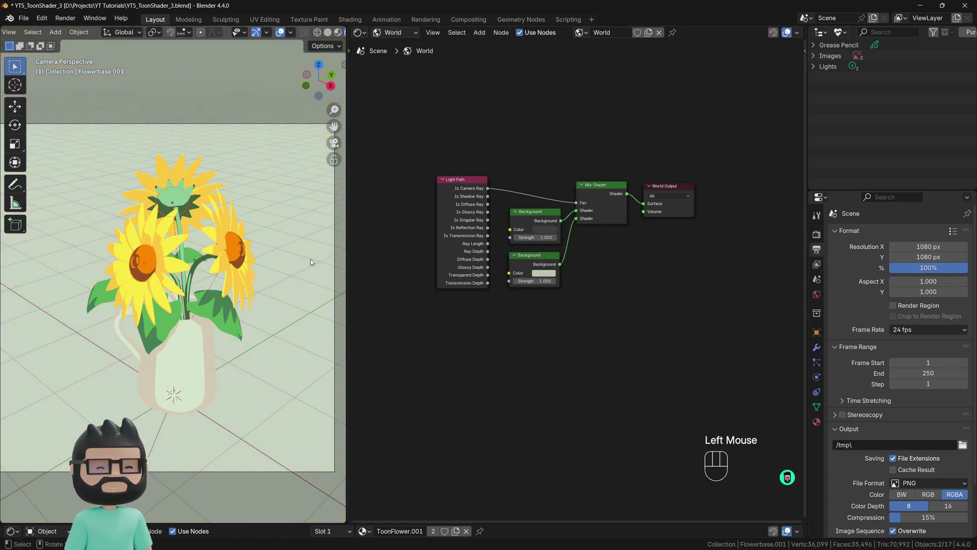
# Select the vase and set the A color of the ToonVase material's Mix node to a light tan.
pyautogui.click(195, 374)
pyautogui.click(395, 33)
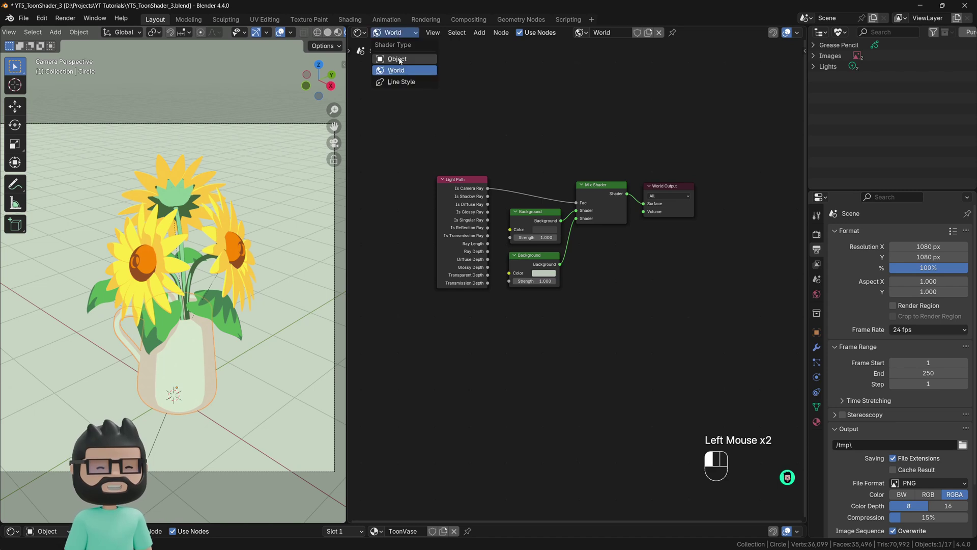
pyautogui.click(392, 48)
pyautogui.click(655, 240)
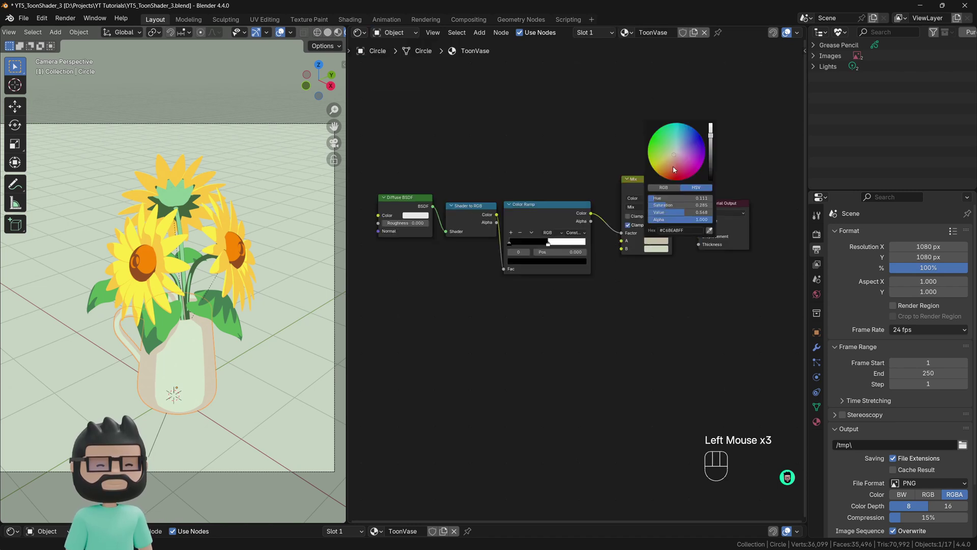
pyautogui.click(467, 386)
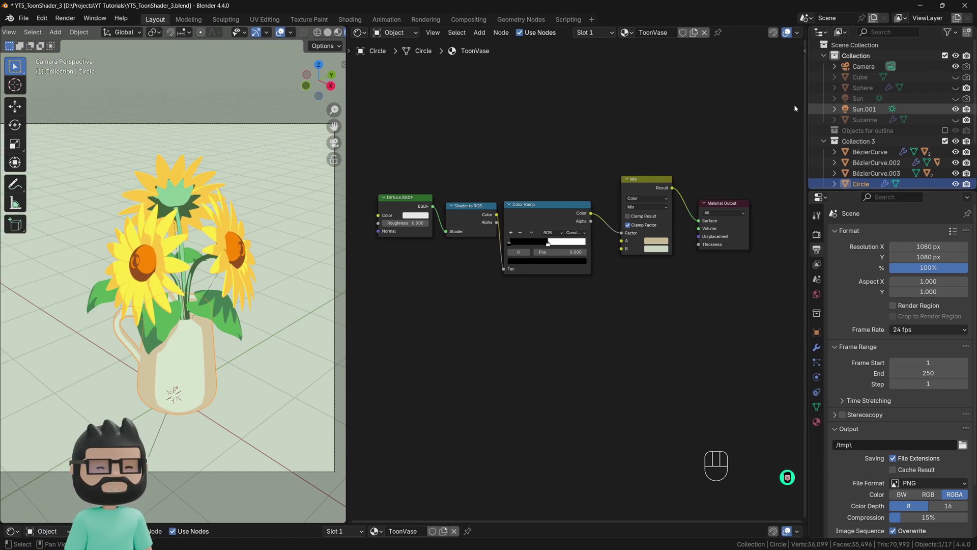
# Collapse the main collection in the outliner and turn the shader editor area into a second 3D viewport showing the whole scene.
pyautogui.click(824, 56)
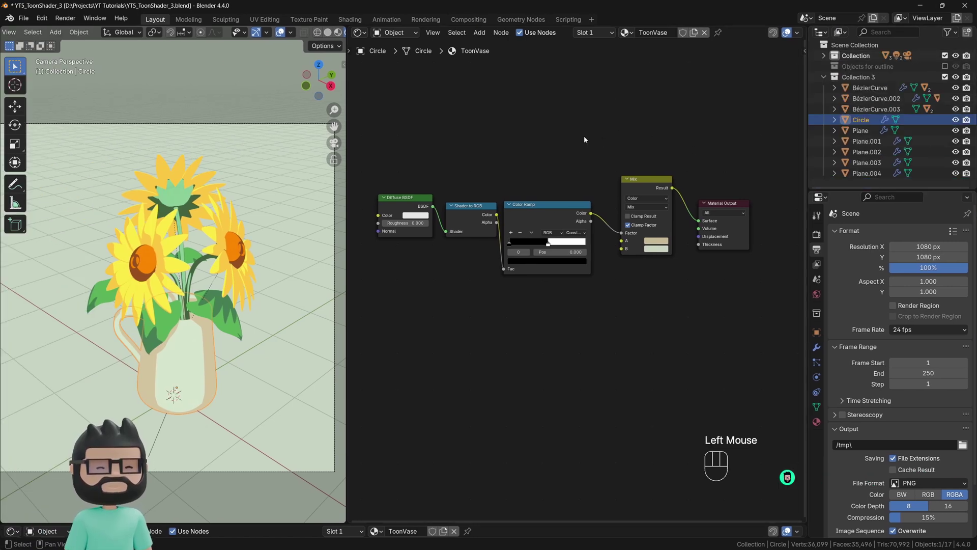
pyautogui.scroll(-1, 875, 127)
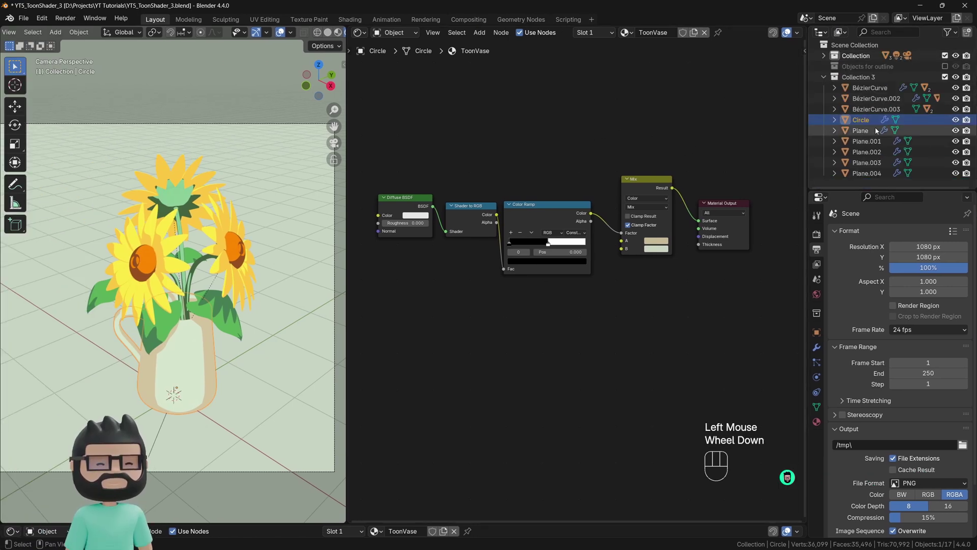
pyautogui.click(865, 173)
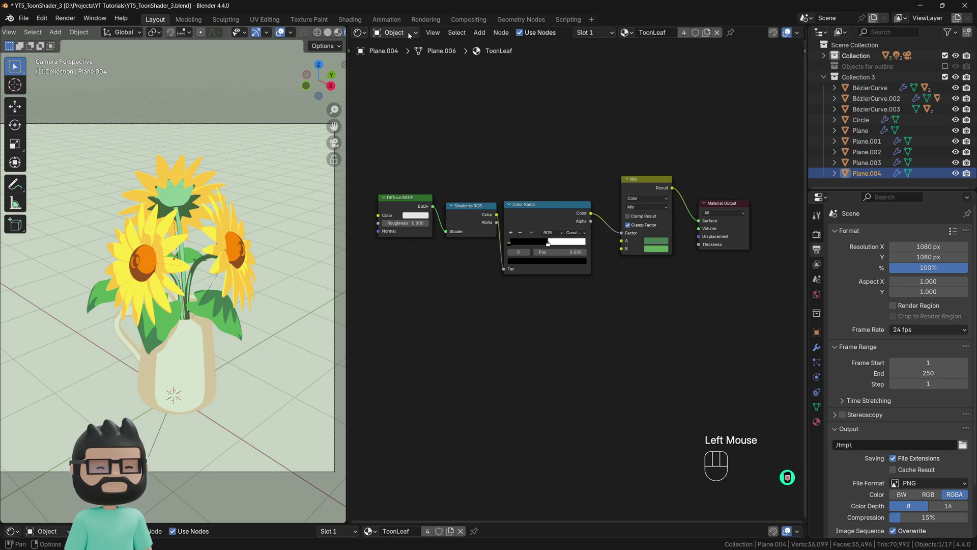
pyautogui.click(358, 32)
pyautogui.click(387, 61)
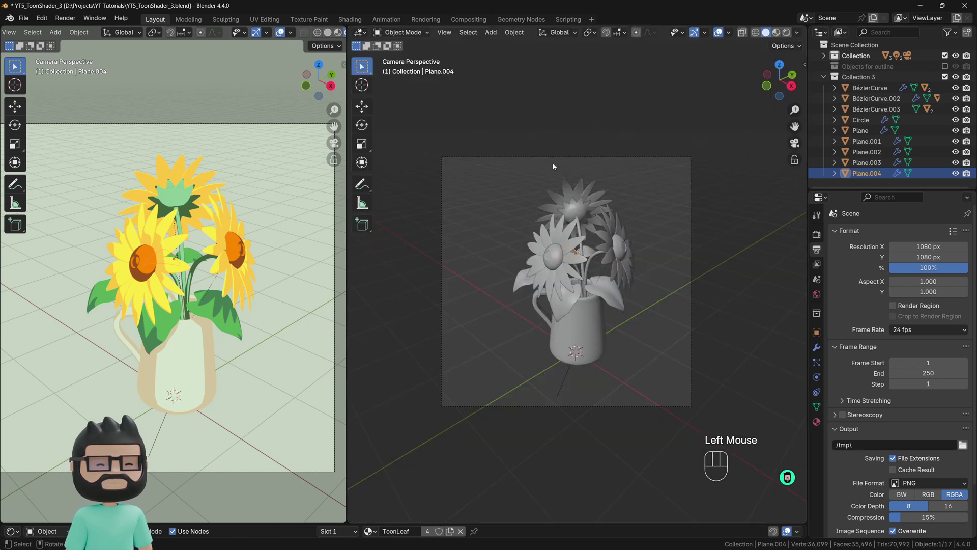
pyautogui.keyDown('shift'); pyautogui.moveTo(580, 218); pyautogui.dragTo(512, 258, button='middle'); pyautogui.keyUp('shift')
pyautogui.scroll(-3, 550, 199)
# Make Collection 3 active and add a Grease Pencil Collection Line Art object for it.
pyautogui.hotkey('shift', 'a')
pyautogui.moveTo(506, 255)
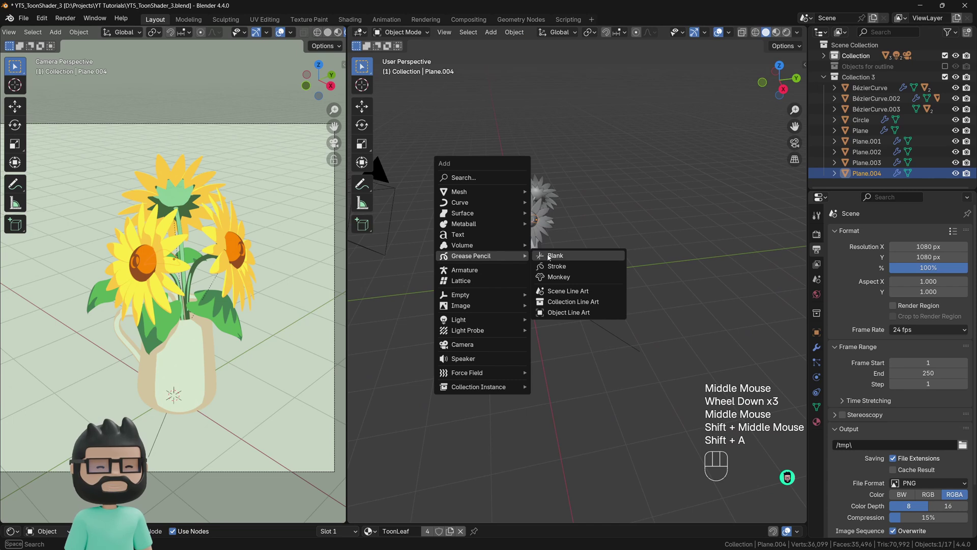
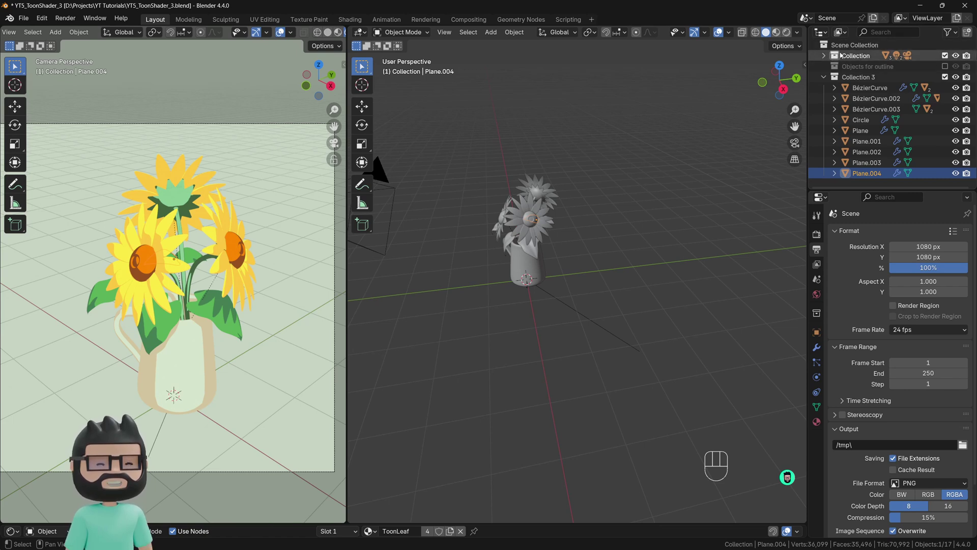
pyautogui.click(834, 80)
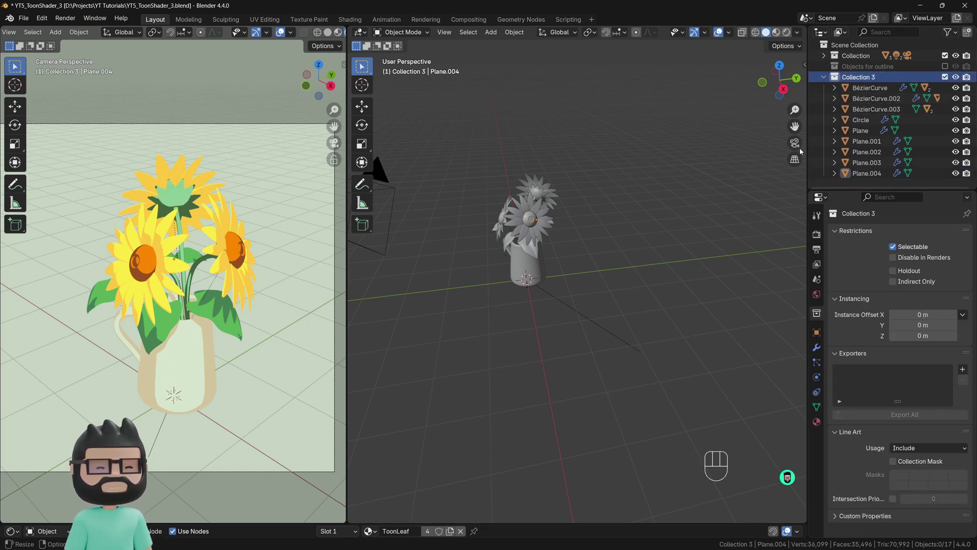
pyautogui.click(839, 57)
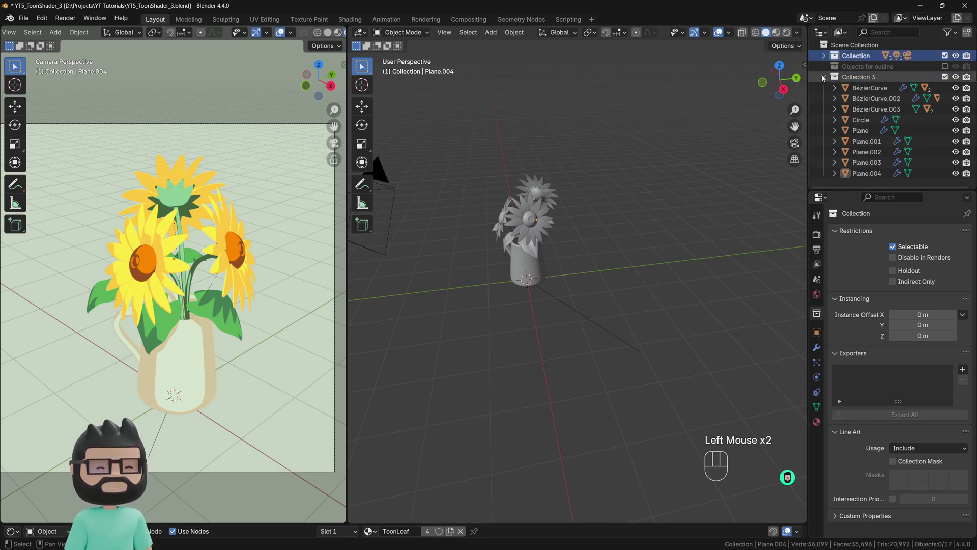
pyautogui.click(837, 77)
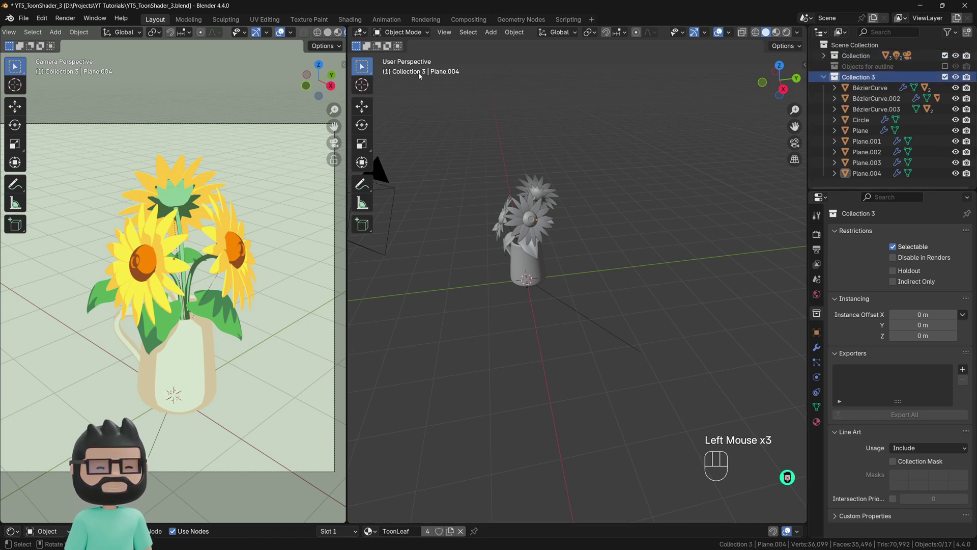
pyautogui.click(504, 275)
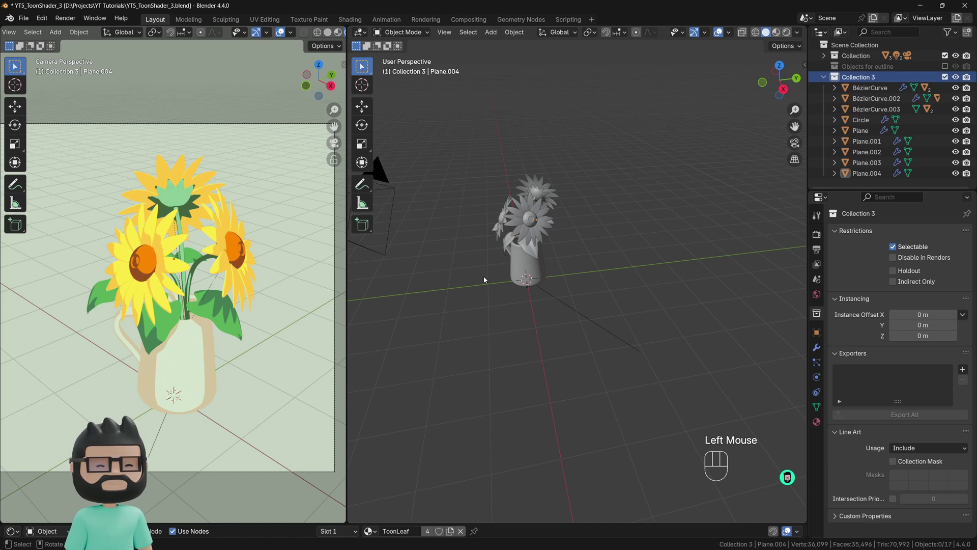
pyautogui.hotkey('shift', 'a')
pyautogui.moveTo(484, 277)
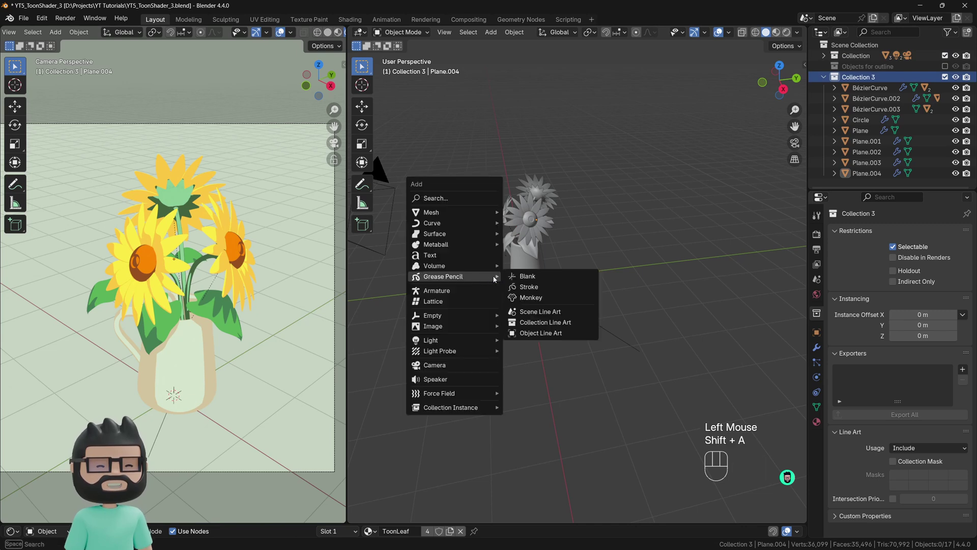
pyautogui.click(528, 316)
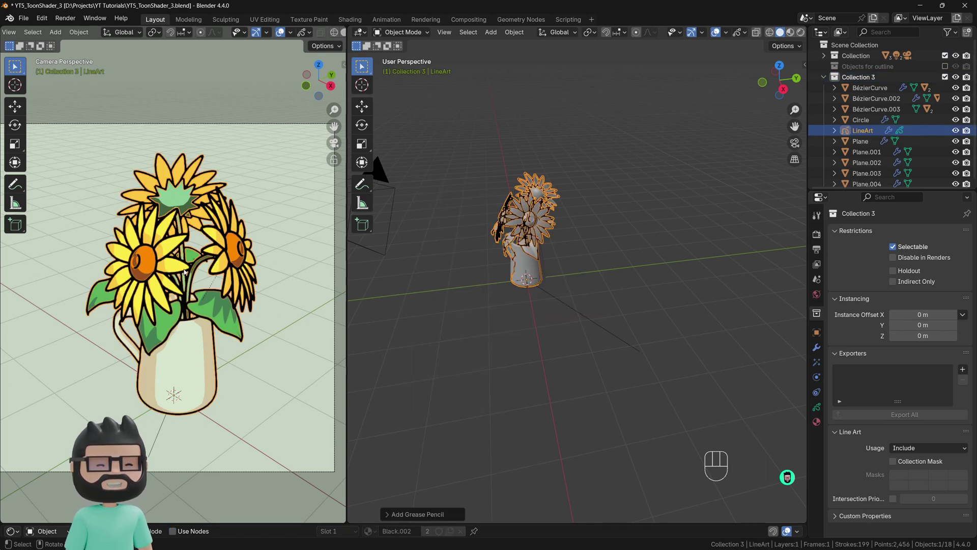
# Set the Lineart modifier's line thickness to 9.
pyautogui.click(816, 348)
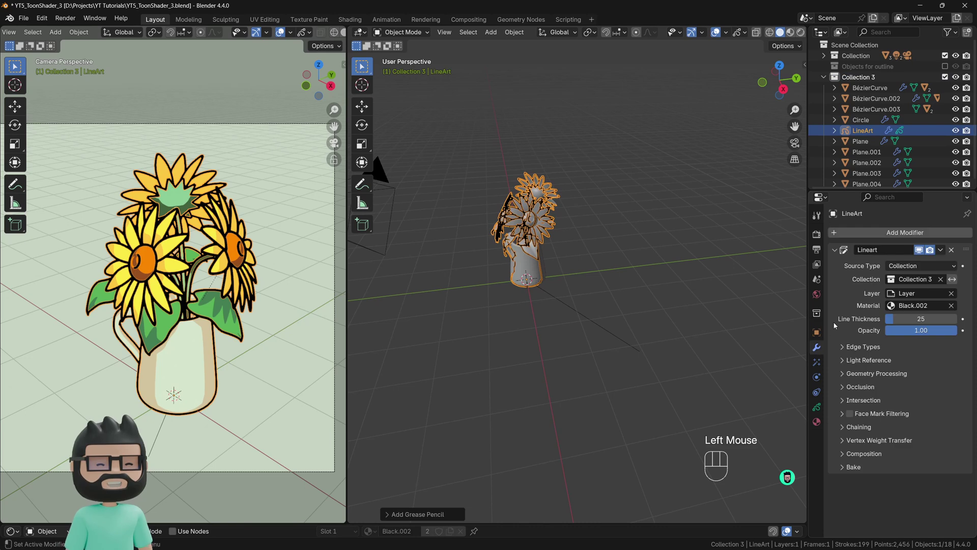
pyautogui.doubleClick(916, 318)
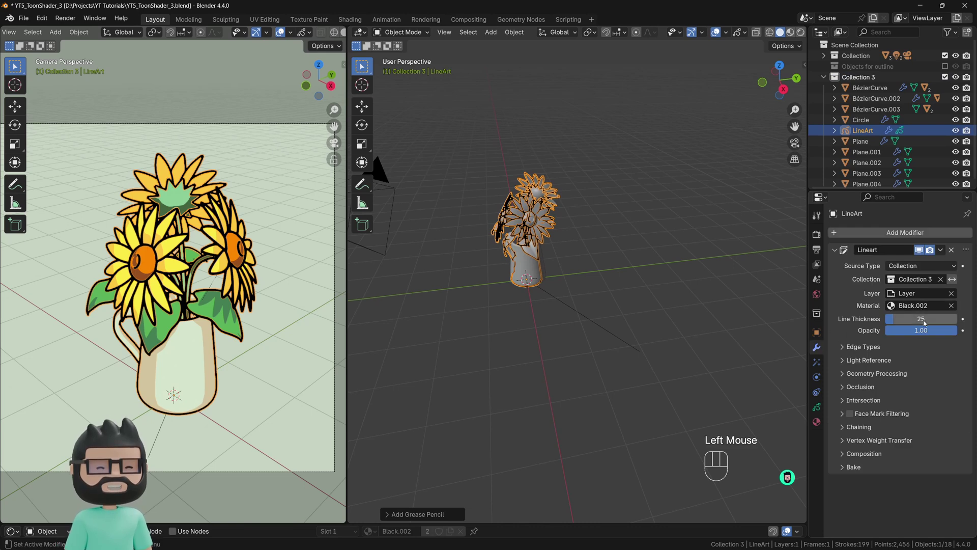
pyautogui.write('4')
pyautogui.press('Return')
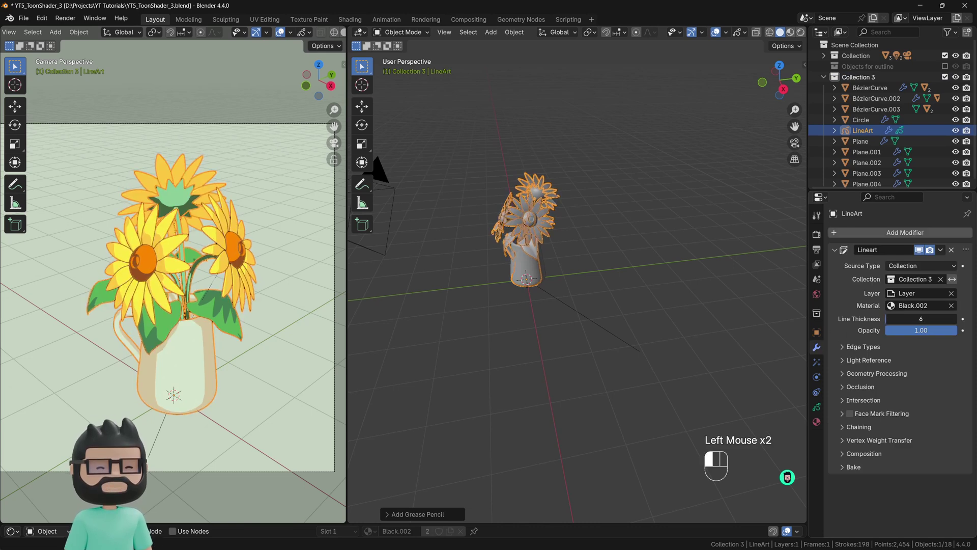
pyautogui.moveTo(916, 318); pyautogui.dragTo(921, 318)
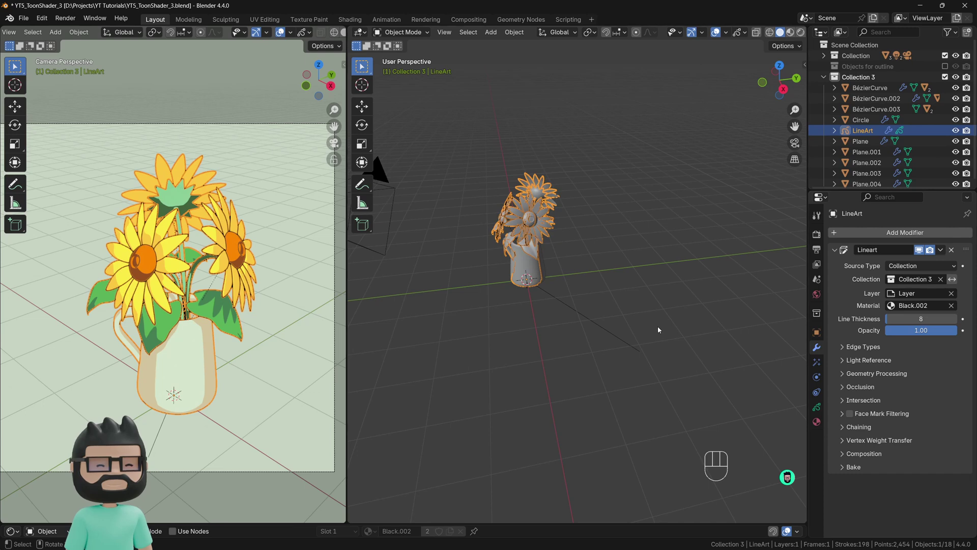
pyautogui.click(404, 307)
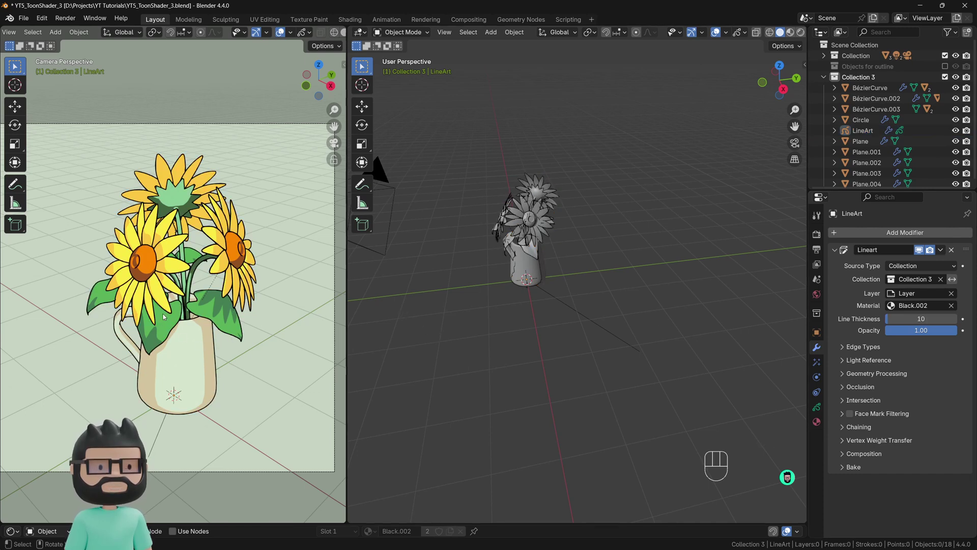
pyautogui.moveTo(920, 319); pyautogui.dragTo(918, 319)
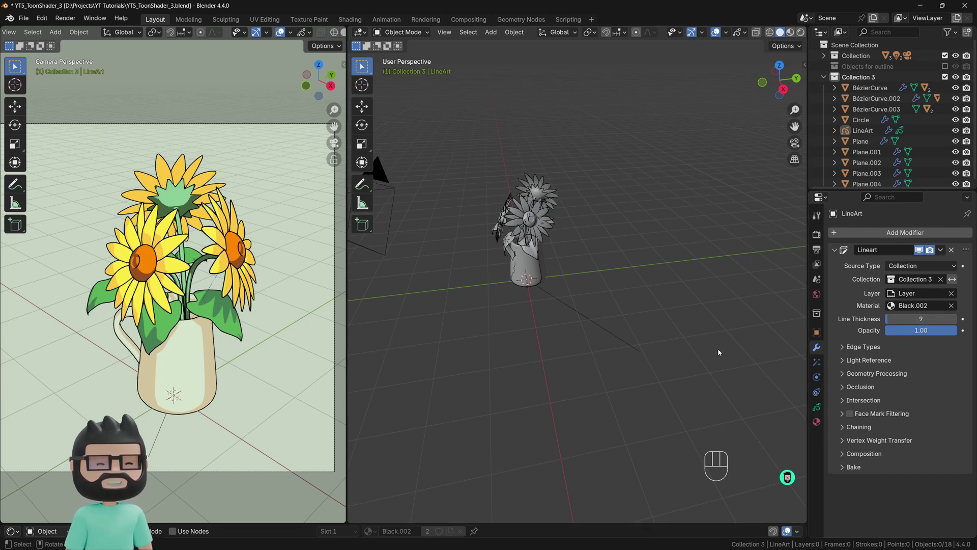
pyautogui.click(837, 251)
pyautogui.click(834, 233)
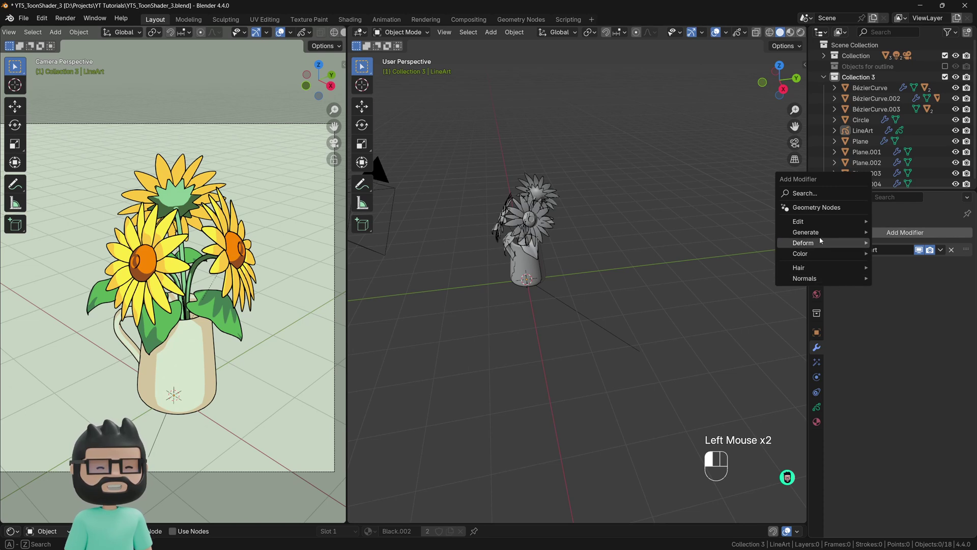
pyautogui.moveTo(821, 236)
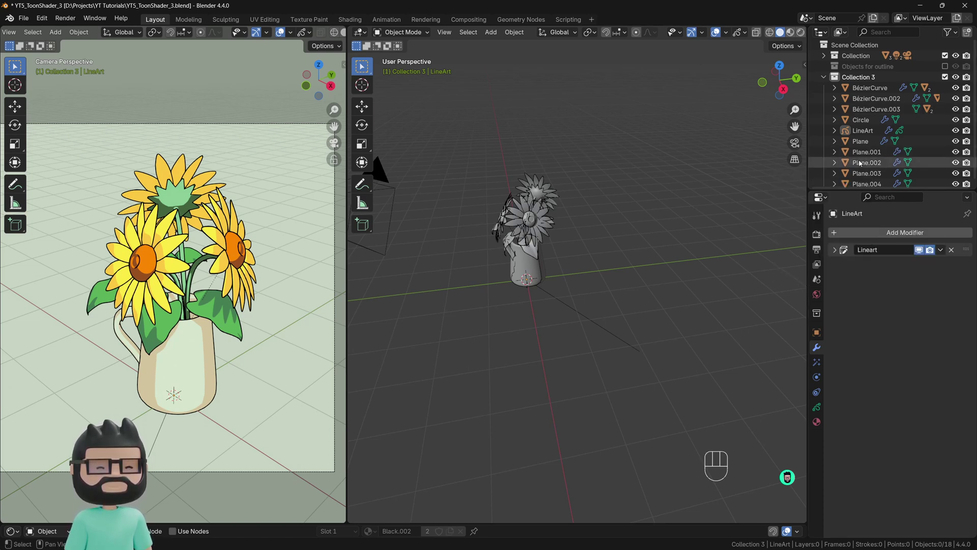
pyautogui.scroll(-1, 859, 162)
pyautogui.scroll(1, 559, 224)
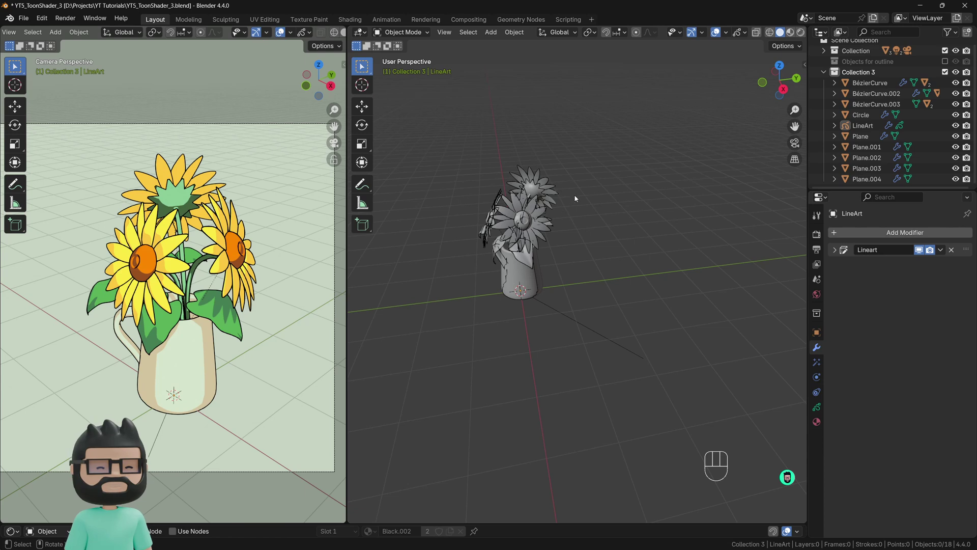
pyautogui.moveTo(589, 155); pyautogui.dragTo(465, 224)
pyautogui.moveTo(464, 224); pyautogui.dragTo(524, 266, button='middle')
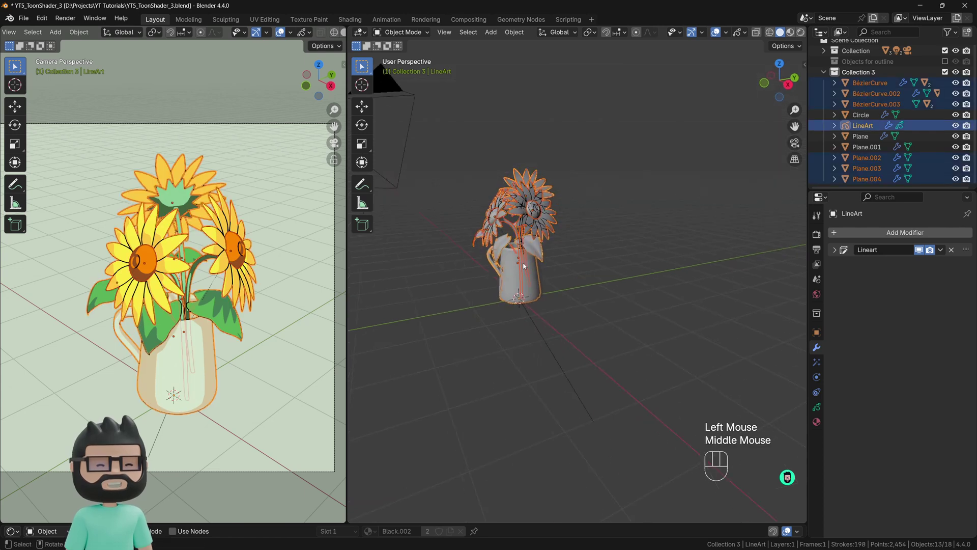
pyautogui.click(543, 294)
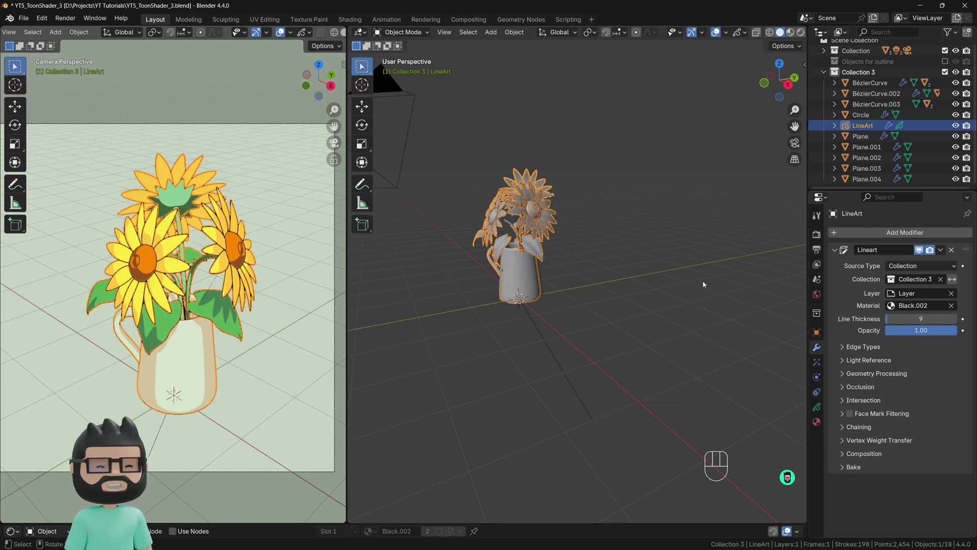
pyautogui.click(624, 279)
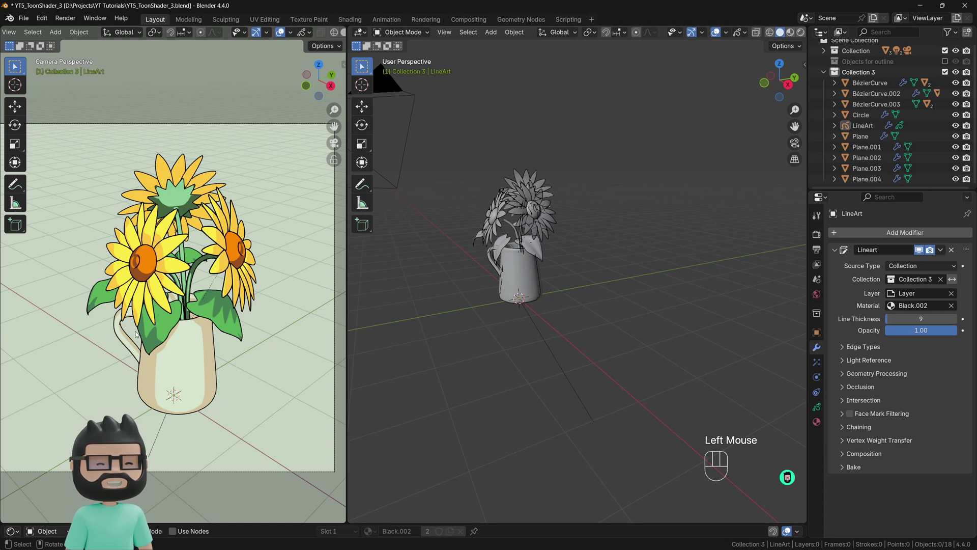
# Hide the LineArt object in the viewport.
pyautogui.keyDown('shift'); pyautogui.moveTo(489, 308); pyautogui.dragTo(488, 308, button='middle'); pyautogui.keyUp('shift')
pyautogui.moveTo(489, 307); pyautogui.dragTo(488, 307, button='middle')
pyautogui.scroll(2, 520, 278)
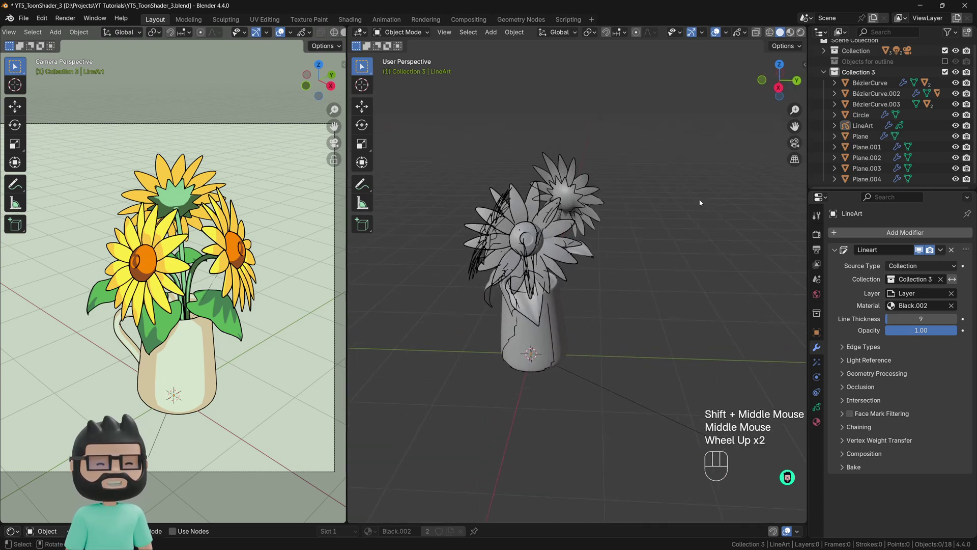
pyautogui.click(939, 125)
pyautogui.click(955, 125)
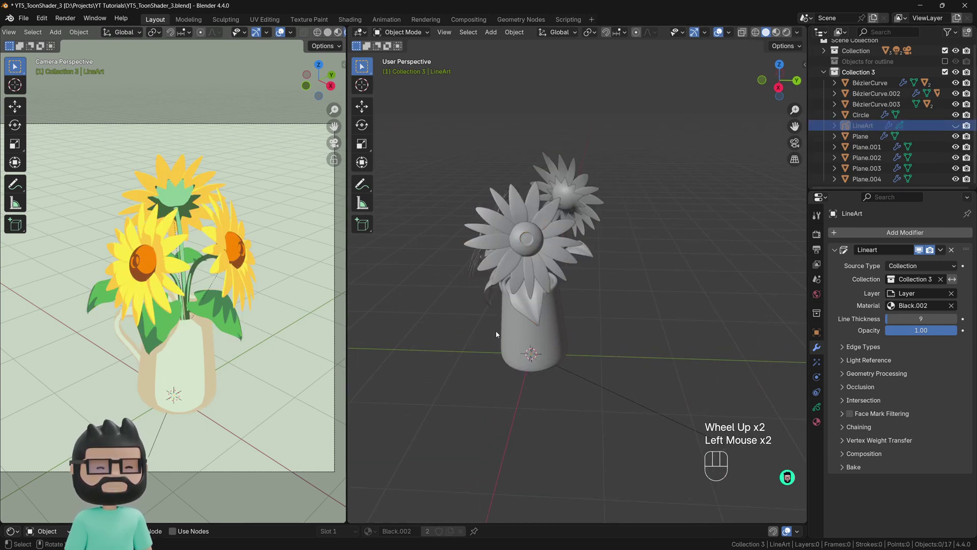
# Add a Grease Pencil Stroke object to the scene with the vase.
pyautogui.moveTo(496, 334); pyautogui.dragTo(263, 322, button='middle')
pyautogui.scroll(3, 533, 309)
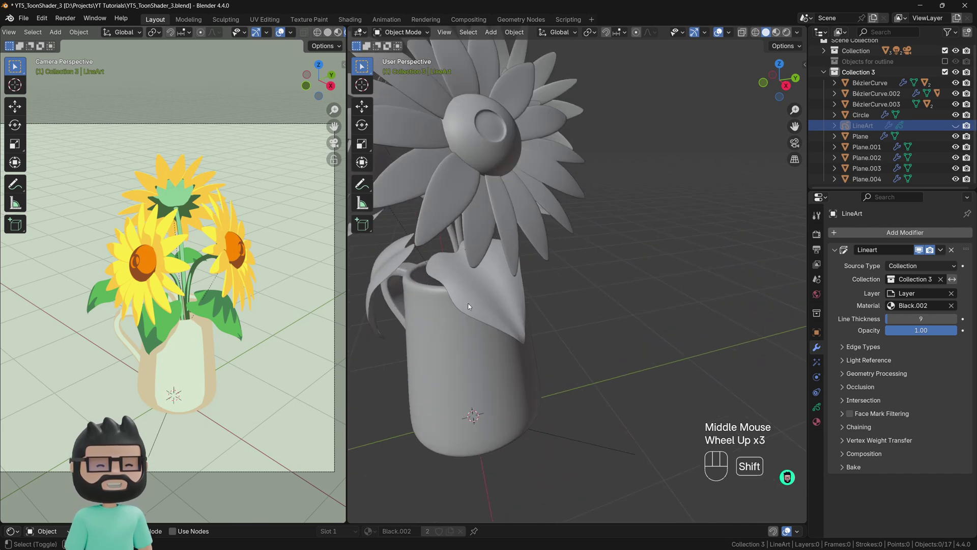
pyautogui.moveTo(533, 308)
pyautogui.keyDown('shift'); pyautogui.mouseDown(button='middle')
pyautogui.moveTo(510, 294)
pyautogui.moveTo(475, 292)
pyautogui.mouseUp(button='middle'); pyautogui.keyUp('shift')
pyautogui.scroll(-3, 475, 292)
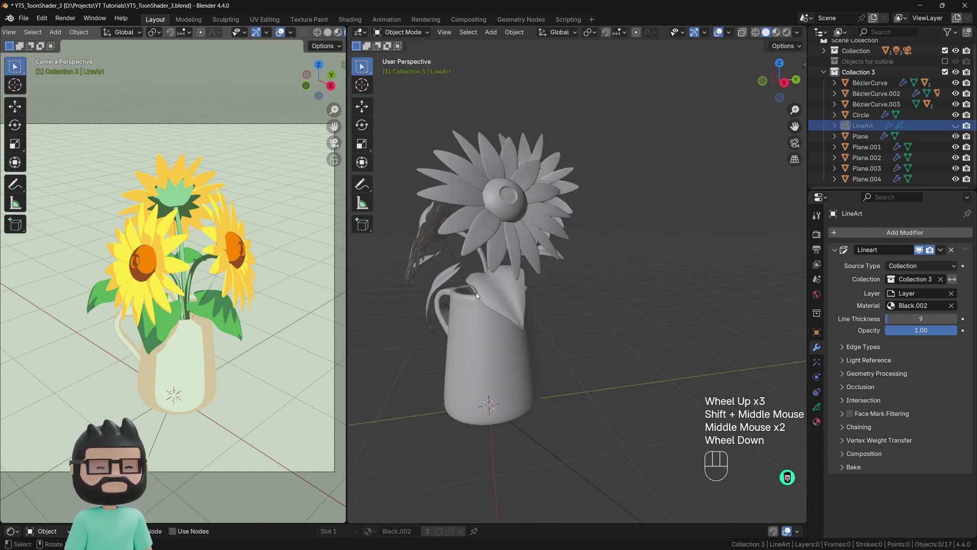
pyautogui.hotkey('shift', 'a')
pyautogui.moveTo(458, 308)
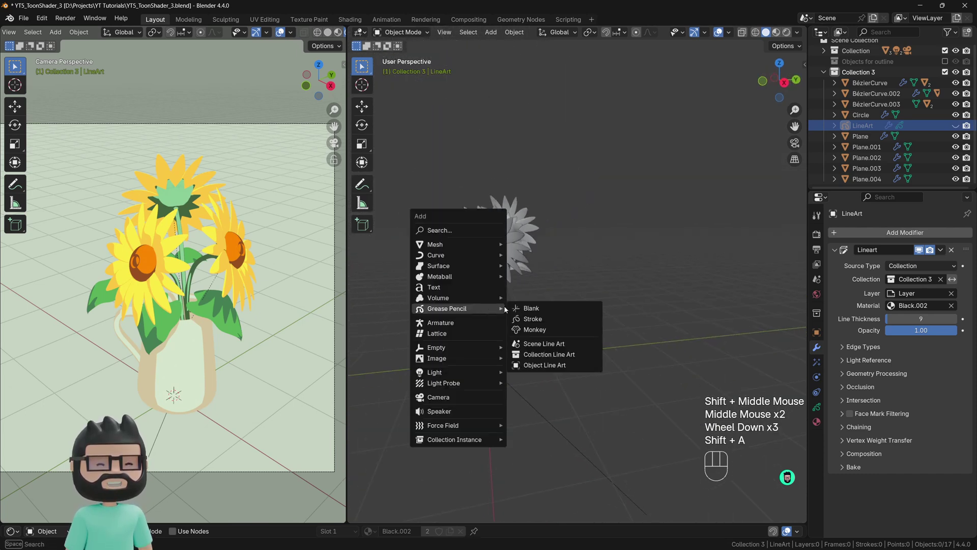
pyautogui.click(531, 318)
pyautogui.moveTo(531, 319)
pyautogui.keyDown('shift'); pyautogui.mouseDown(button='middle')
pyautogui.moveTo(622, 312)
pyautogui.moveTo(588, 305)
pyautogui.moveTo(563, 318)
pyautogui.mouseUp(button='middle'); pyautogui.keyUp('shift')
pyautogui.scroll(-2, 552, 328)
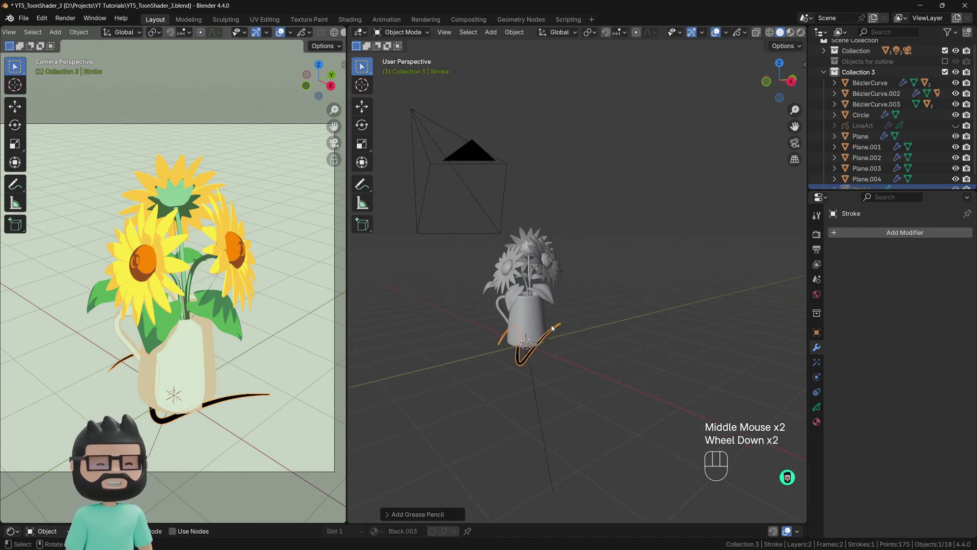
# Delete the default stroke from the new Grease Pencil object in Edit Mode.
pyautogui.press('Tab')
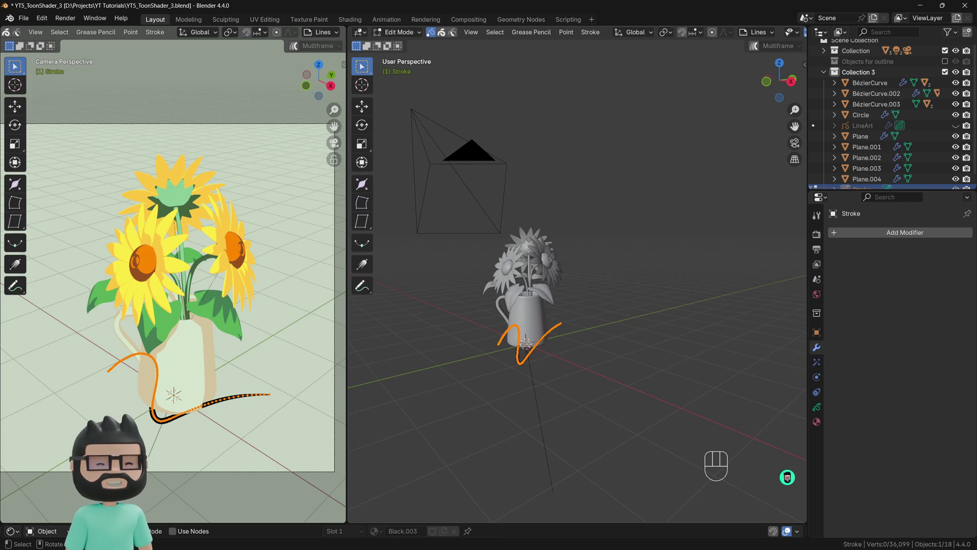
pyautogui.press('x')
pyautogui.click(486, 341)
pyautogui.moveTo(560, 336); pyautogui.dragTo(496, 355, button='middle')
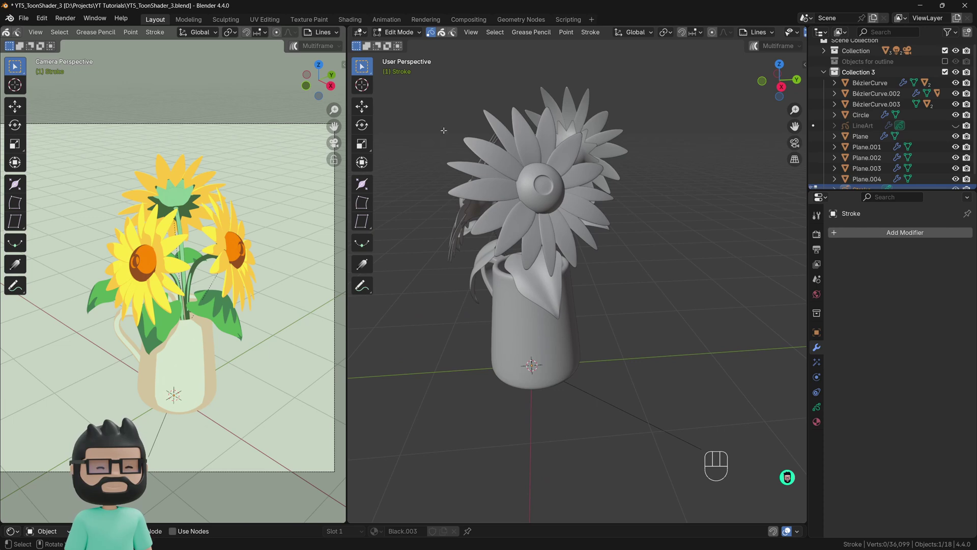
# Switch the Grease Pencil object to Draw Mode and choose the Ink Pen brush.
pyautogui.click(406, 32)
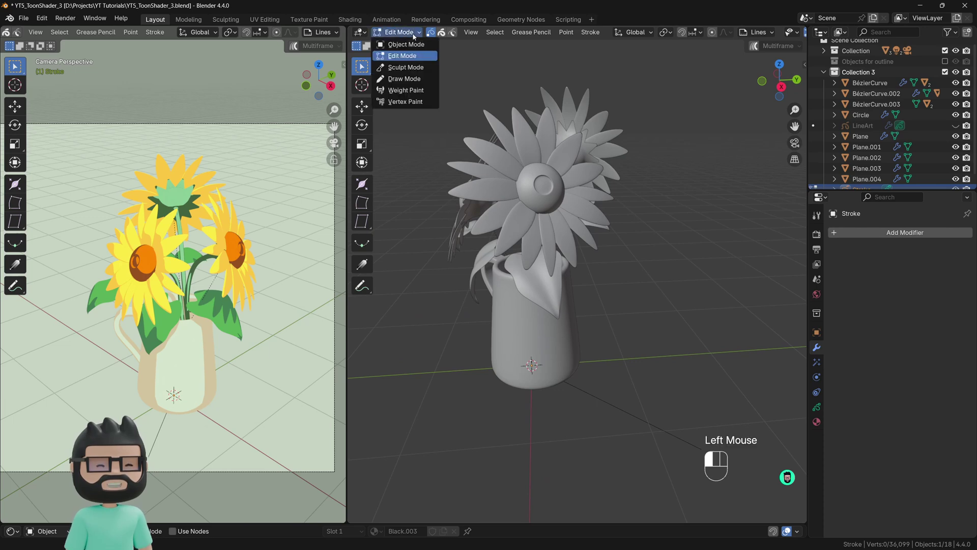
pyautogui.click(413, 79)
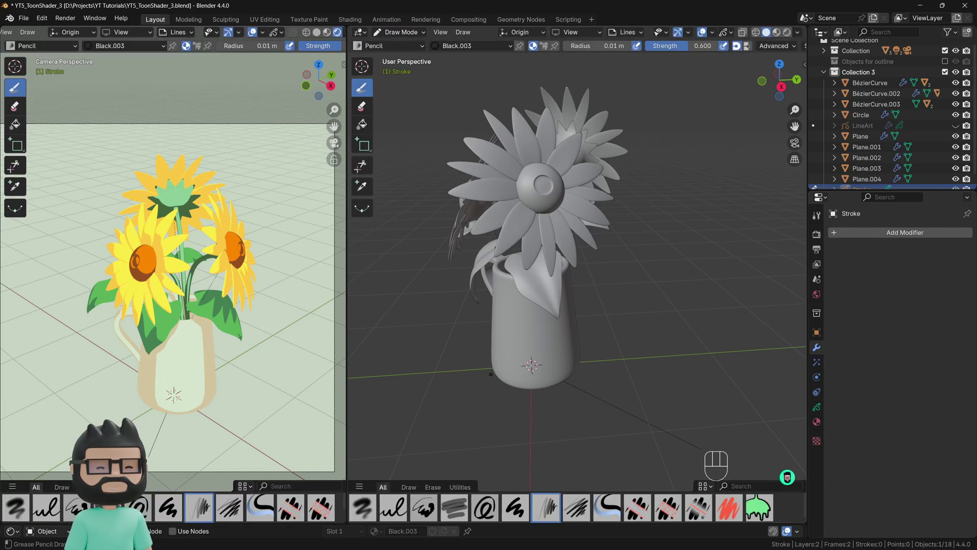
pyautogui.click(430, 509)
pyautogui.click(396, 510)
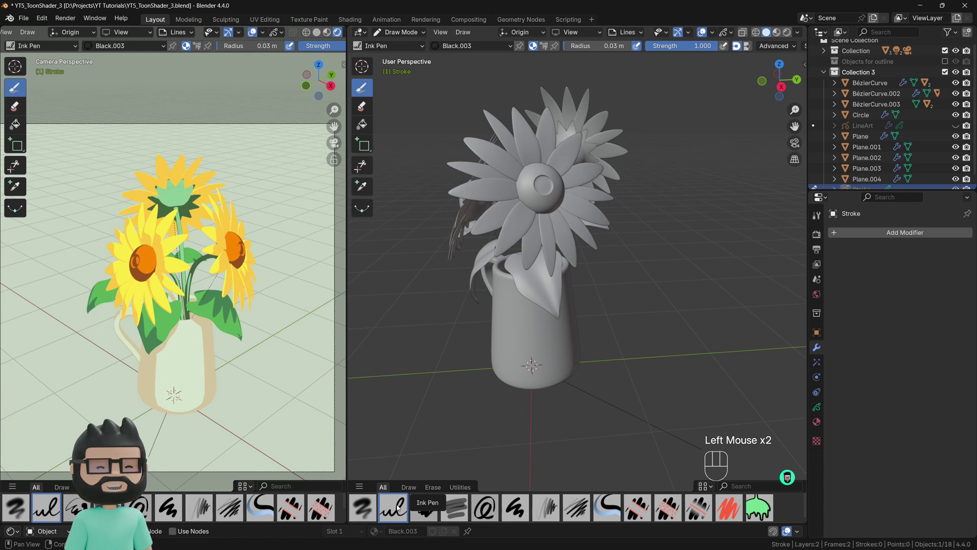
# Try a freehand ink stroke in the space beside the vase, check it from another angle and undo it.
pyautogui.hotkey('ctrl', 'z')
pyautogui.hotkey('ctrl', 'z')
pyautogui.moveTo(683, 260); pyautogui.dragTo(583, 283)
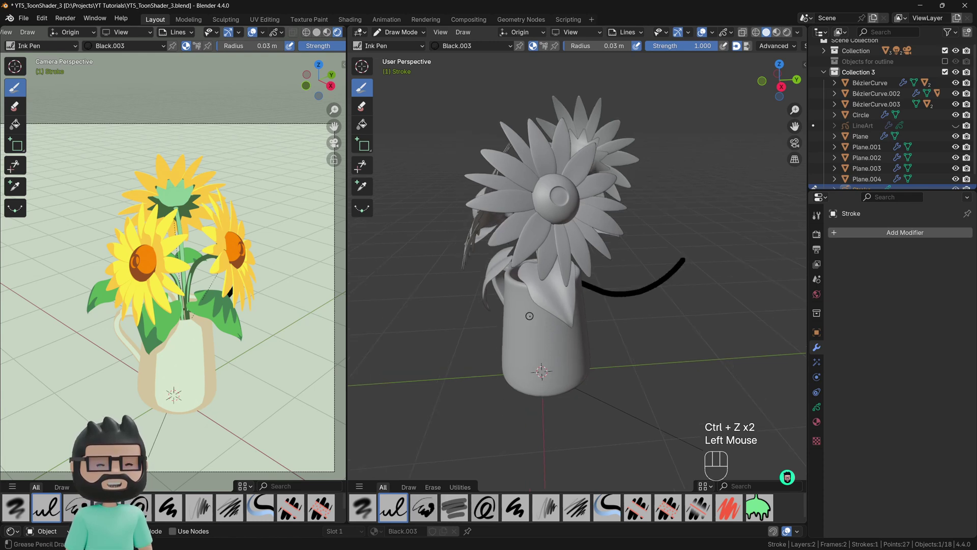
pyautogui.moveTo(524, 323)
pyautogui.mouseDown(button='middle')
pyautogui.moveTo(609, 298)
pyautogui.moveTo(529, 313)
pyautogui.mouseUp(button='middle')
pyautogui.scroll(-2, 528, 313)
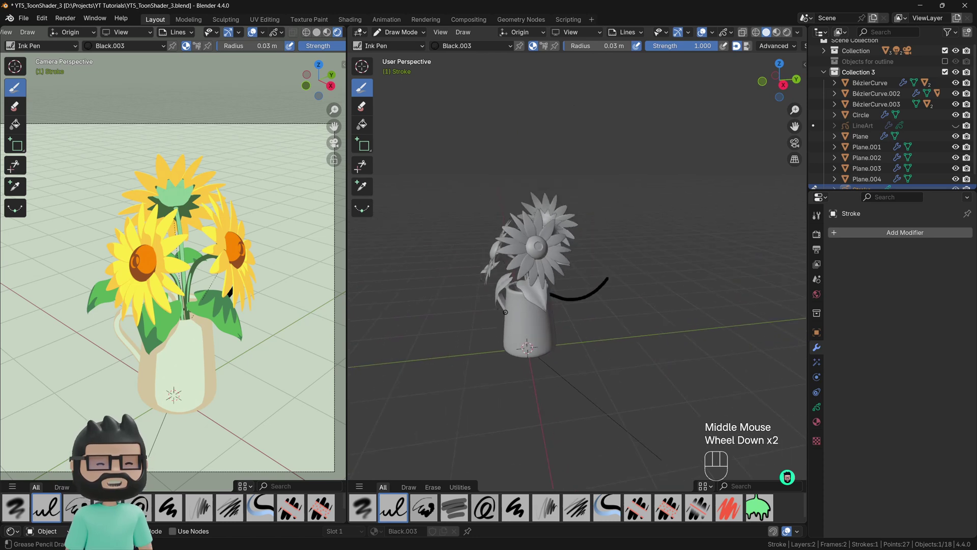
pyautogui.hotkey('ctrl', 'z')
pyautogui.scroll(2, 529, 313)
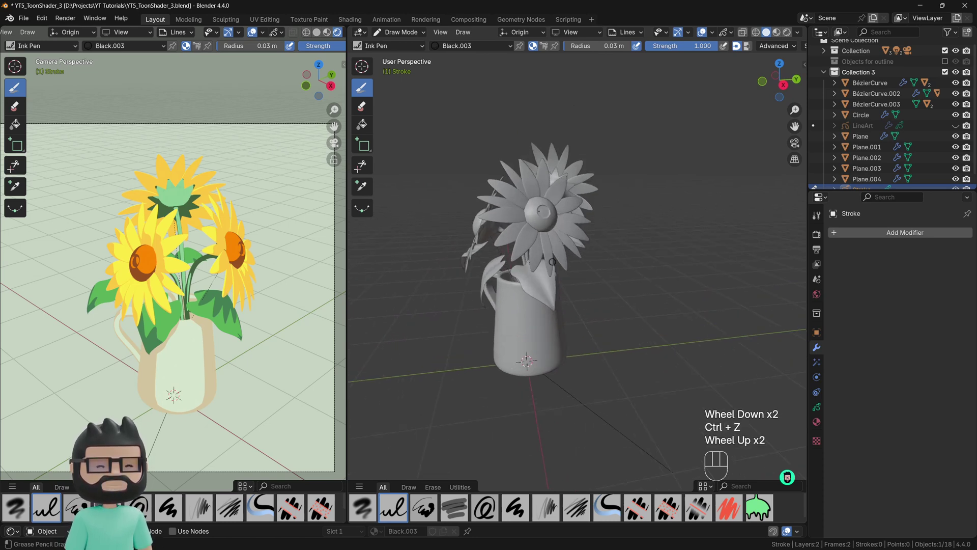
# Set the Grease Pencil stroke placement to Surface.
pyautogui.click(517, 32)
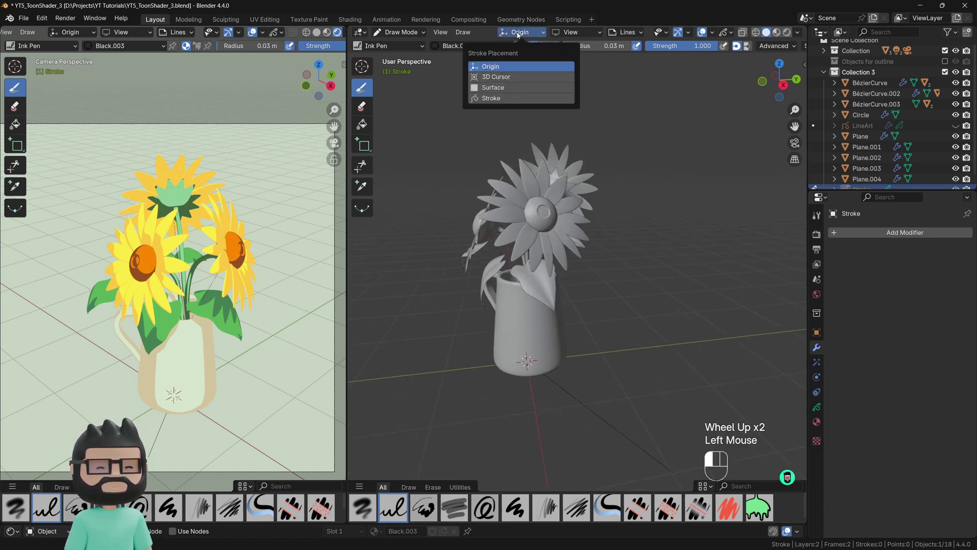
pyautogui.click(504, 87)
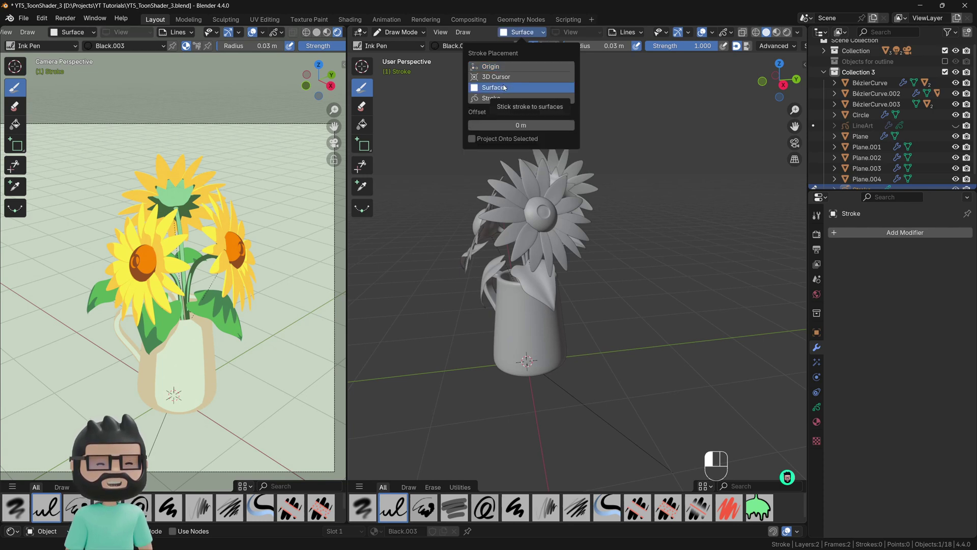
pyautogui.click(533, 47)
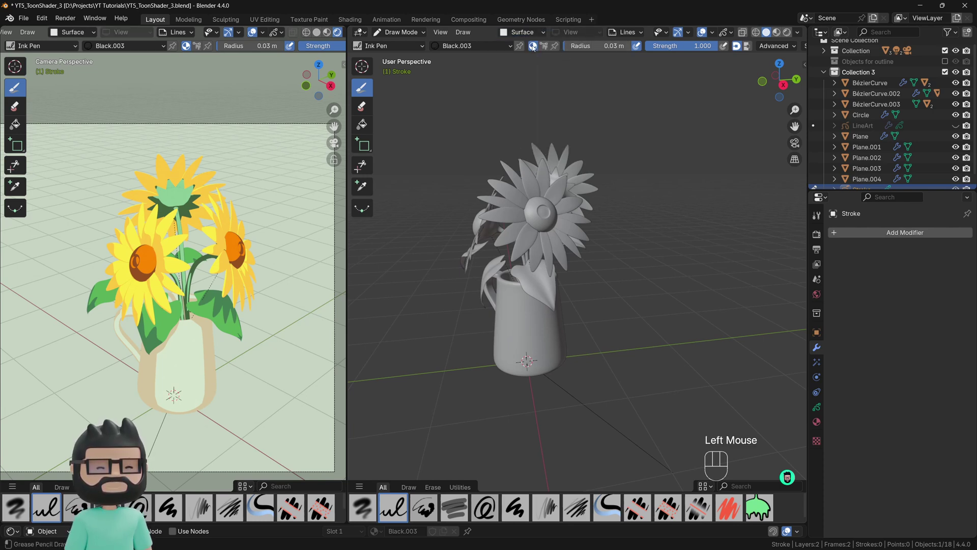
pyautogui.click(474, 47)
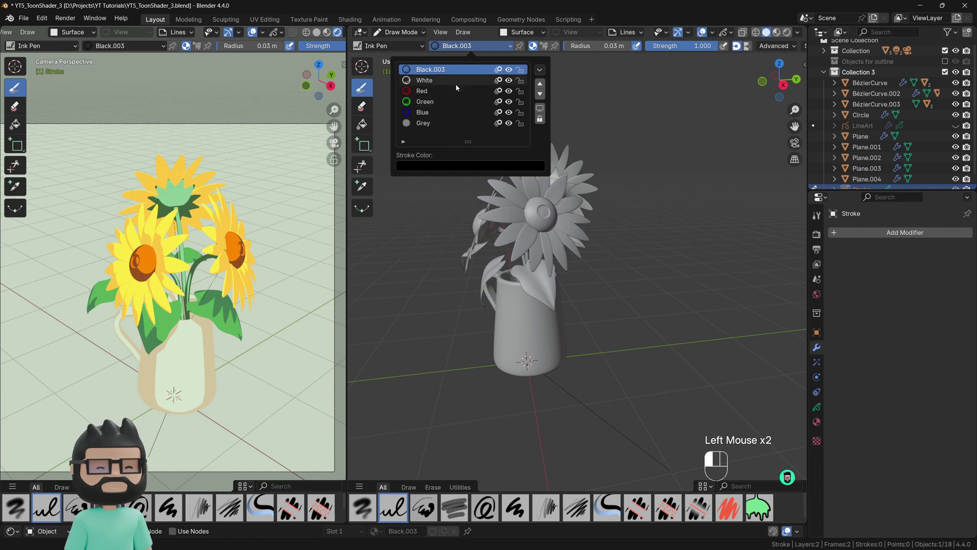
# Set the Ink Pen brush radius to 0.024 m and try its size pressure option.
pyautogui.click(598, 47)
pyautogui.moveTo(598, 46)
pyautogui.mouseDown()
pyautogui.moveTo(615, 47)
pyautogui.moveTo(567, 48)
pyautogui.mouseUp()
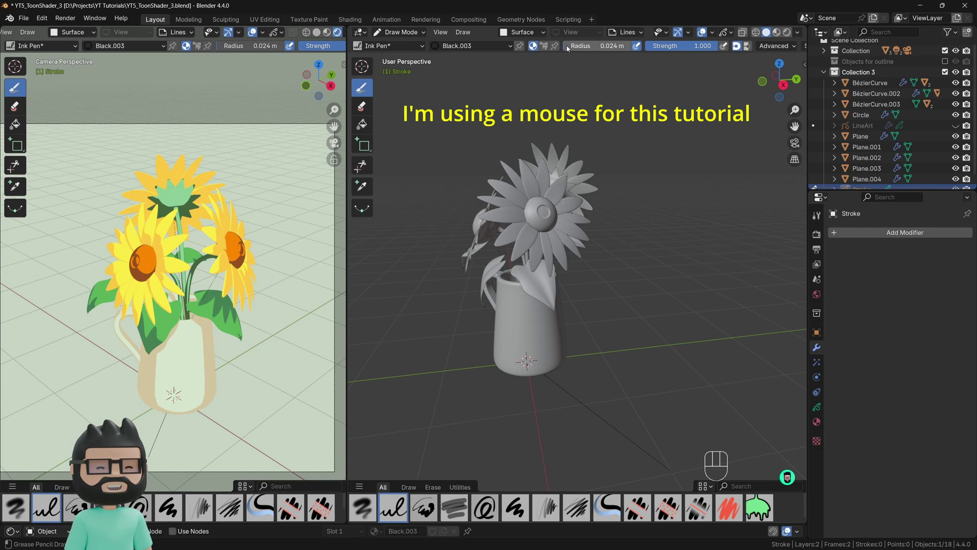
pyautogui.click(637, 47)
pyautogui.click(637, 47)
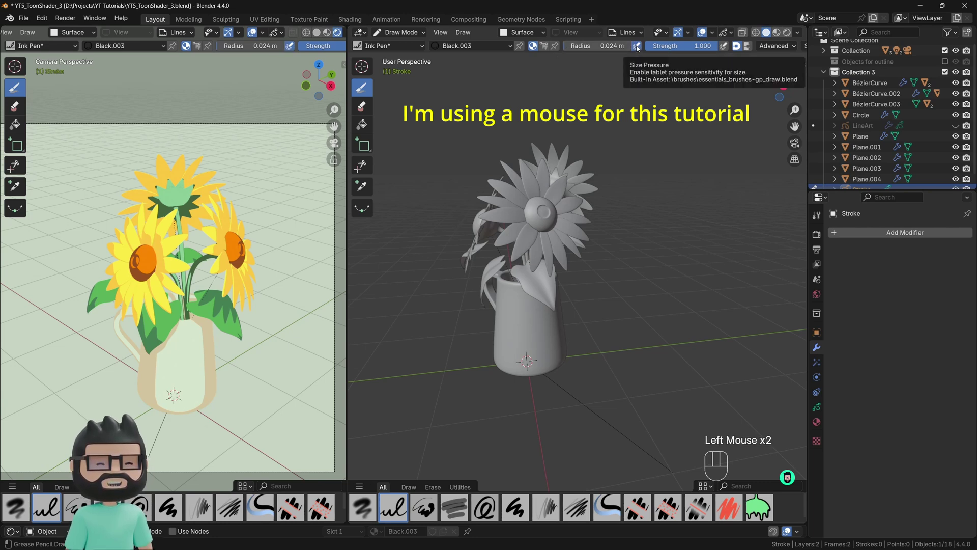
pyautogui.click(723, 47)
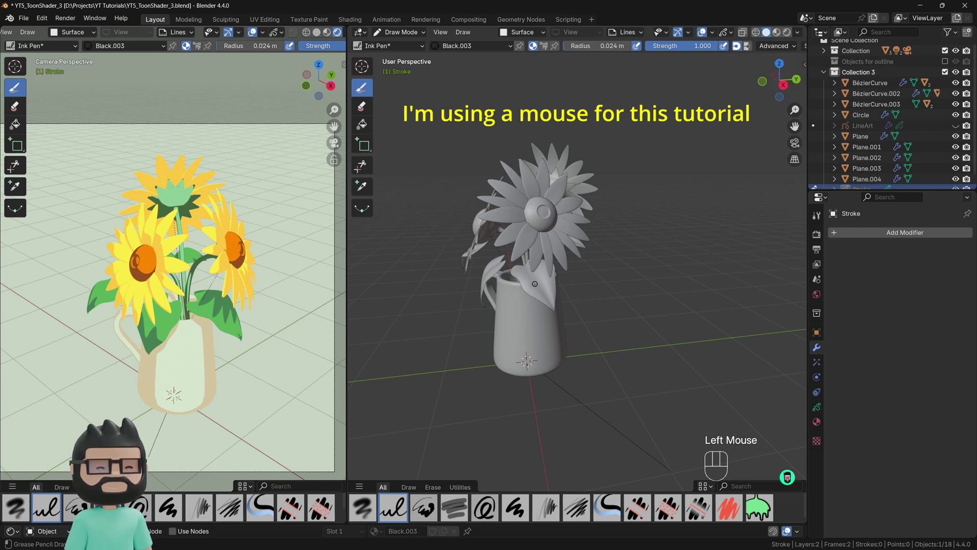
# Try an ink stroke down the middle of the leaf hanging over the vase rim and undo it.
pyautogui.scroll(2, 534, 283)
pyautogui.middleClick(529, 295)
pyautogui.scroll(1, 534, 269)
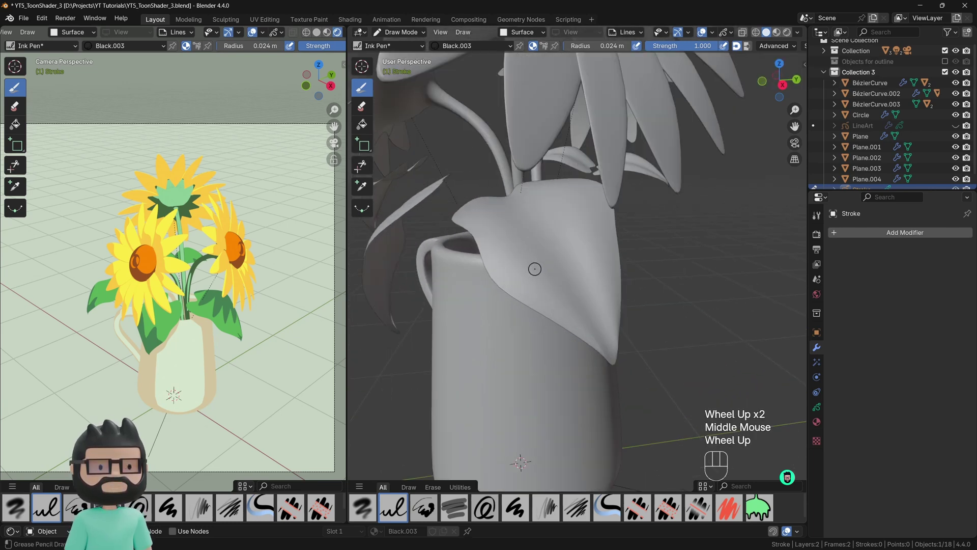
pyautogui.moveTo(512, 198); pyautogui.dragTo(603, 351)
pyautogui.moveTo(545, 284)
pyautogui.mouseDown(button='middle')
pyautogui.moveTo(569, 288)
pyautogui.moveTo(588, 216)
pyautogui.moveTo(555, 221)
pyautogui.mouseUp(button='middle')
pyautogui.hotkey('ctrl', 'z')
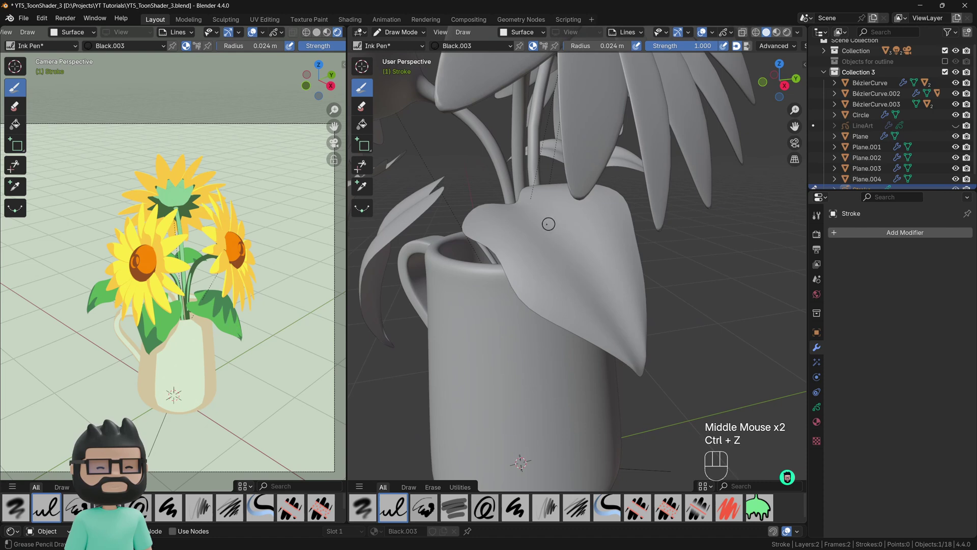
# Set the Ink Pen radius to 0.02 m and draw a stroke along the midrib of the leaf over the vase rim.
pyautogui.scroll(-1, 547, 223)
pyautogui.keyDown('shift'); pyautogui.moveTo(600, 46); pyautogui.dragTo(593, 46); pyautogui.keyUp('shift')
pyautogui.moveTo(525, 209); pyautogui.dragTo(616, 329)
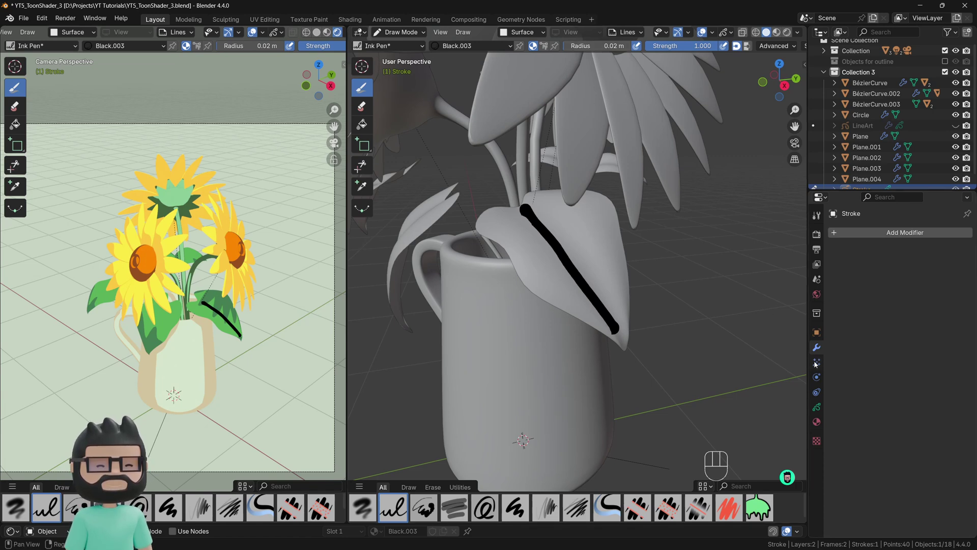
# Set the stroke thickness adjustment of the Grease Pencil Lines layer to -0.017 m.
pyautogui.click(818, 409)
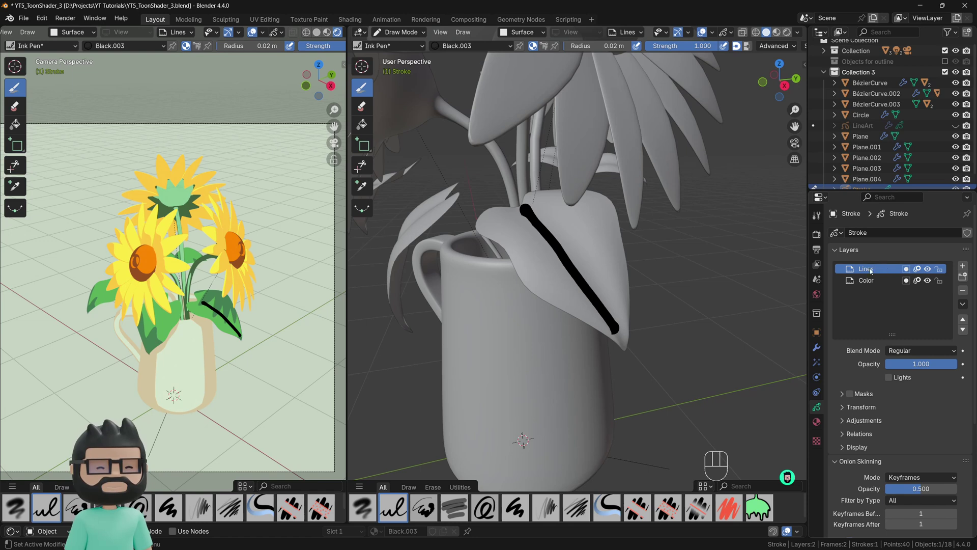
pyautogui.scroll(-3, 873, 305)
pyautogui.click(867, 355)
pyautogui.scroll(-2, 867, 351)
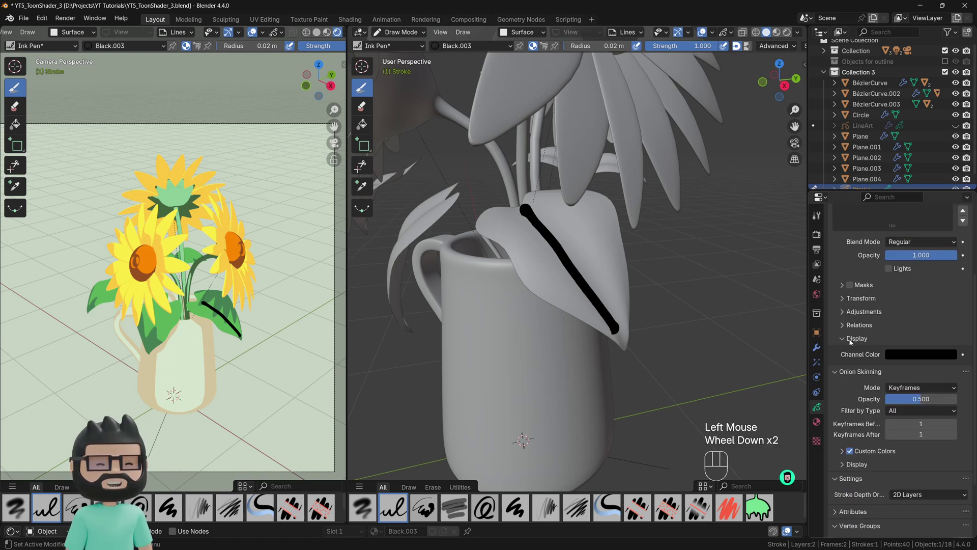
pyautogui.click(853, 312)
pyautogui.click(853, 313)
pyautogui.scroll(-1, 865, 316)
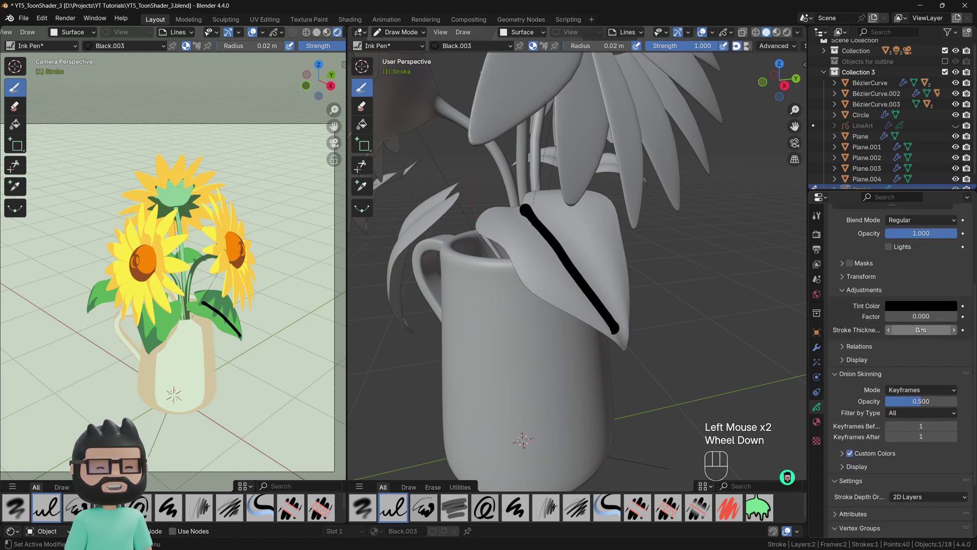
pyautogui.moveTo(921, 329)
pyautogui.keyDown('shift'); pyautogui.mouseDown()
pyautogui.moveTo(904, 330)
pyautogui.moveTo(921, 330)
pyautogui.mouseUp(); pyautogui.keyUp('shift')
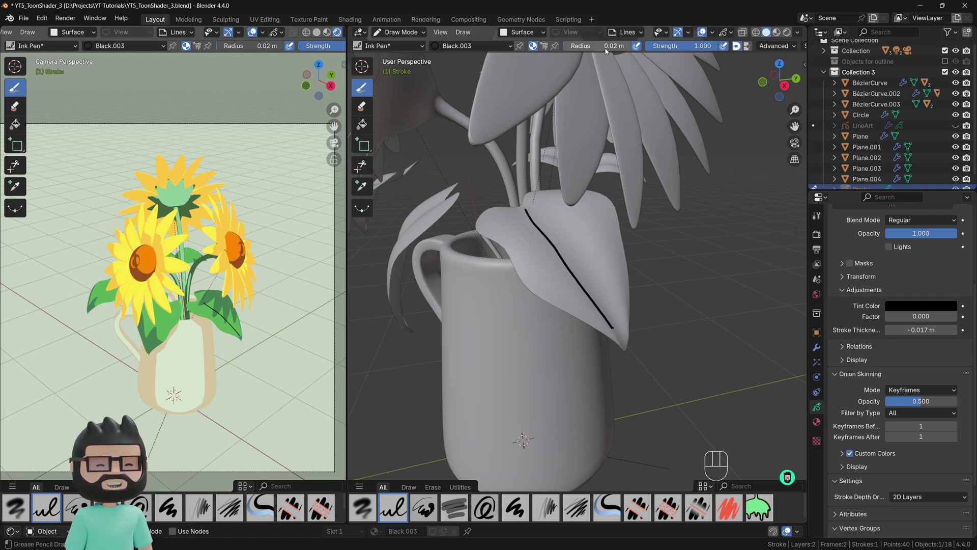
# Erase the midrib stroke from the leaf with the Eraser Hard brush.
pyautogui.moveTo(550, 180); pyautogui.dragTo(558, 202, button='middle')
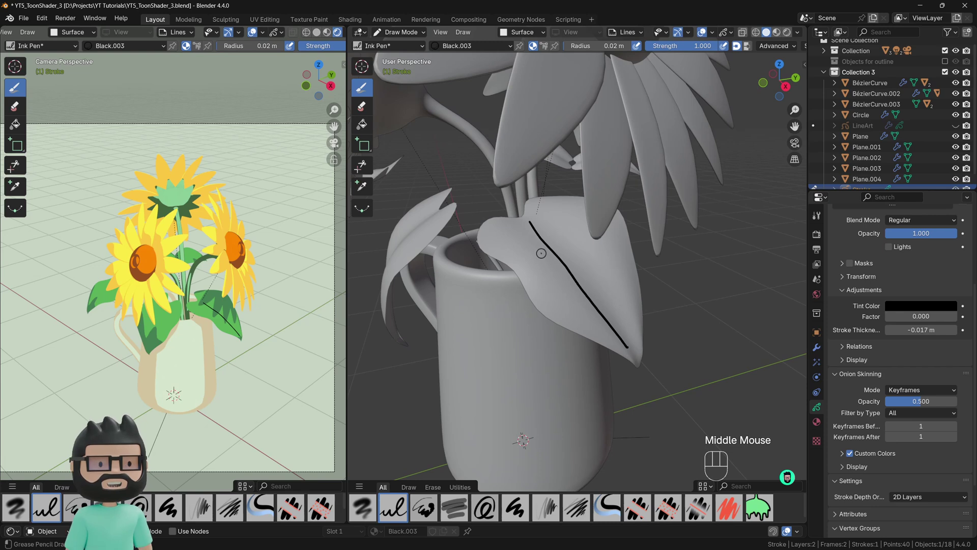
pyautogui.click(637, 507)
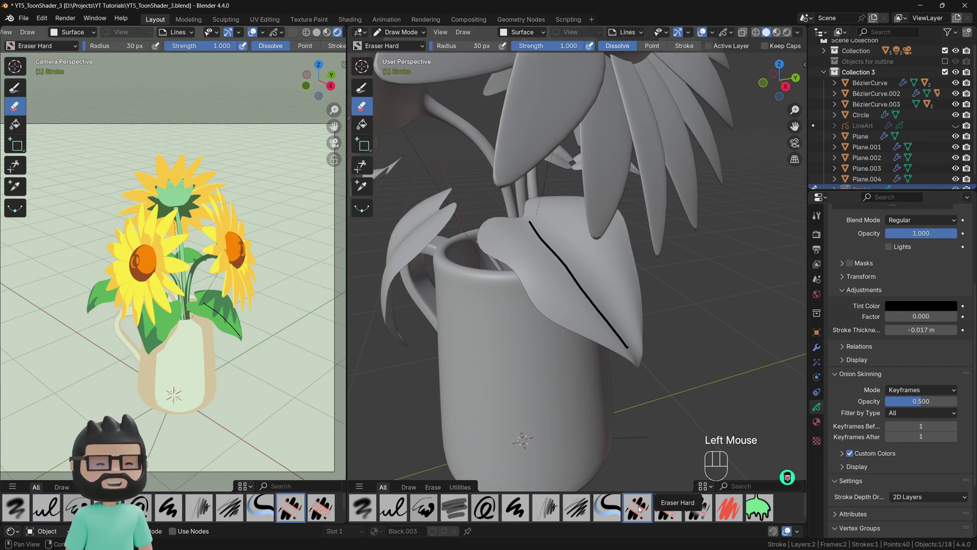
pyautogui.moveTo(531, 220)
pyautogui.mouseDown()
pyautogui.moveTo(603, 322)
pyautogui.moveTo(582, 285)
pyautogui.mouseUp()
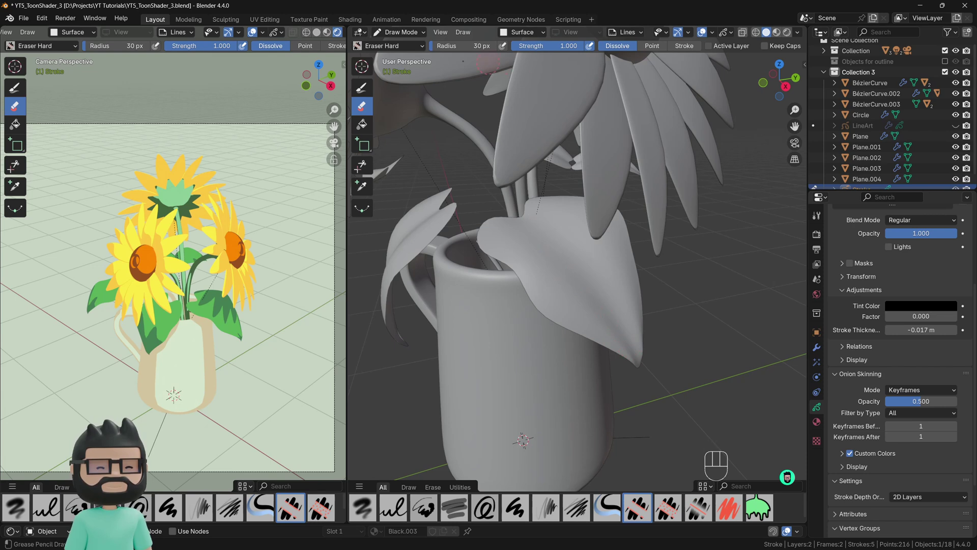
# Draw a new midrib line with the Ink Pen from the leaf's base to its tip, redoing the first attempt.
pyautogui.click(395, 507)
pyautogui.keyDown('shift'); pyautogui.moveTo(534, 285); pyautogui.dragTo(545, 277, button='middle'); pyautogui.keyUp('shift')
pyautogui.moveTo(544, 277); pyautogui.dragTo(554, 272, button='middle')
pyautogui.scroll(2, 554, 273)
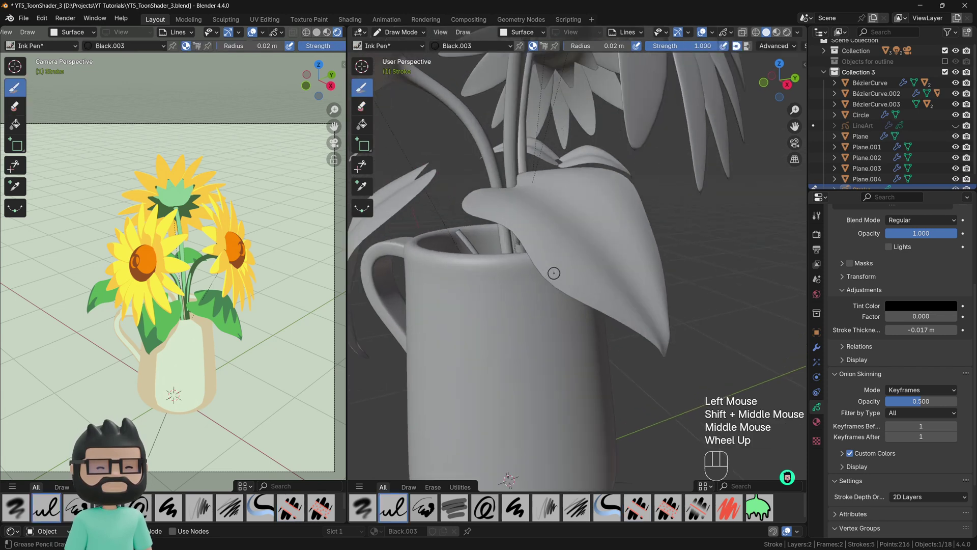
pyautogui.moveTo(524, 187)
pyautogui.mouseDown()
pyautogui.moveTo(565, 206)
pyautogui.moveTo(653, 330)
pyautogui.mouseUp()
pyautogui.hotkey('ctrl', 'z')
pyautogui.moveTo(525, 192)
pyautogui.mouseDown()
pyautogui.moveTo(571, 225)
pyautogui.moveTo(655, 324)
pyautogui.mouseUp()
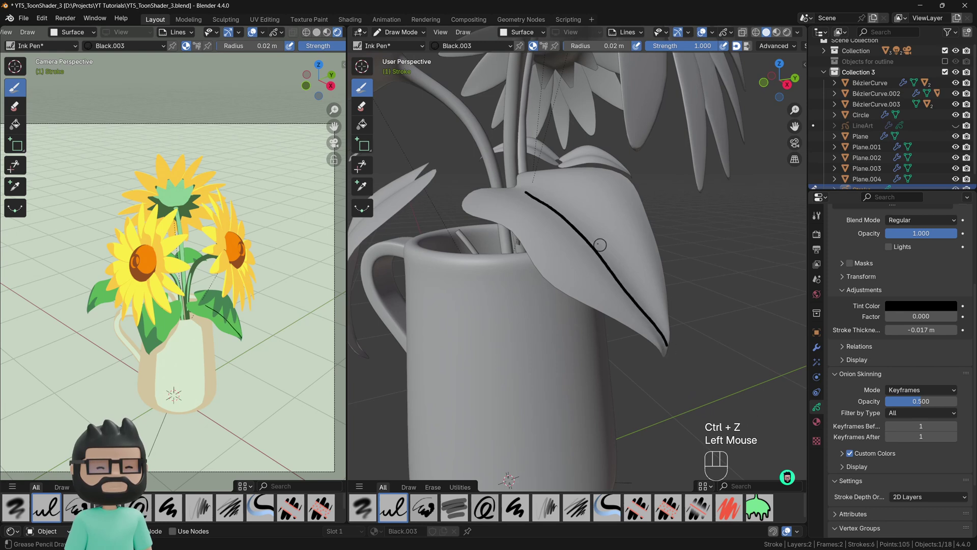
# Draw two short side veins on the leaf, branching from the midrib towards its upper edge.
pyautogui.moveTo(599, 244); pyautogui.dragTo(531, 260, button='middle')
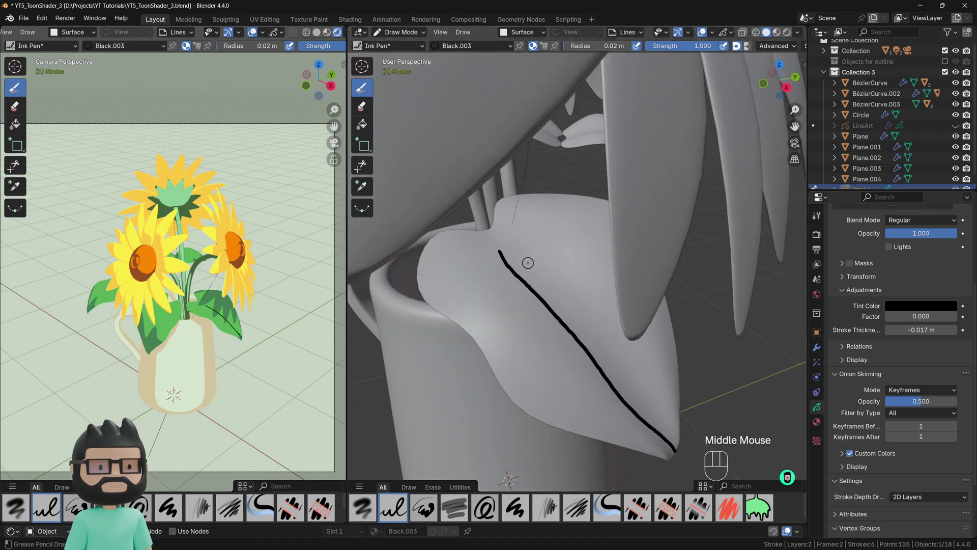
pyautogui.moveTo(528, 259); pyautogui.dragTo(555, 215)
pyautogui.moveTo(554, 271); pyautogui.dragTo(611, 246)
pyautogui.moveTo(611, 246); pyautogui.dragTo(623, 272, button='middle')
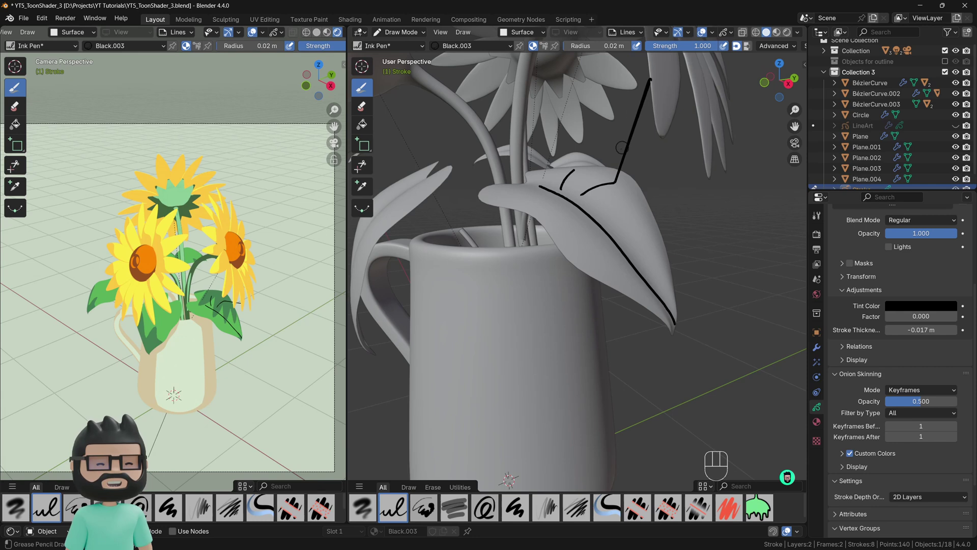
# Check the side veins from another angle and undo the stroke that runs past the leaf's edge.
pyautogui.scroll(-4, 622, 148)
pyautogui.moveTo(622, 147); pyautogui.dragTo(651, 155, button='middle')
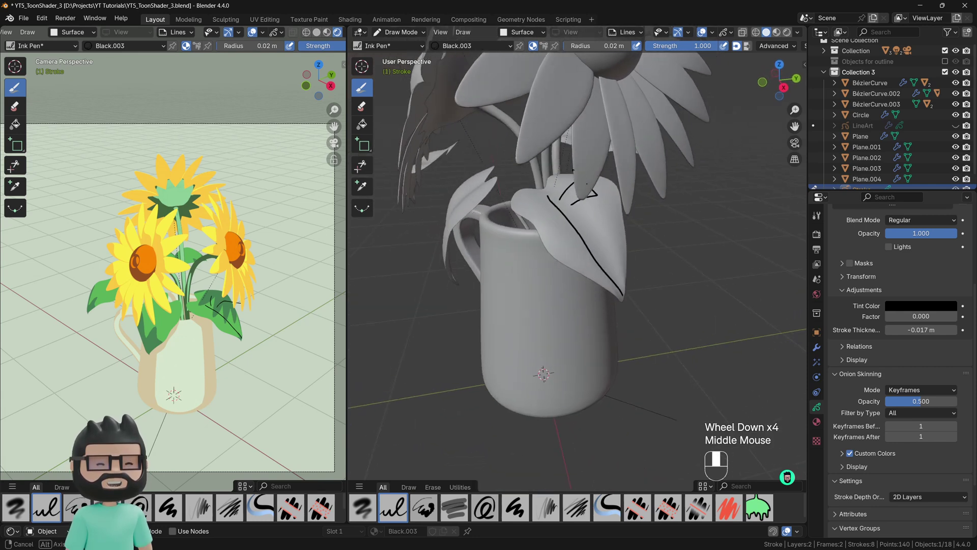
pyautogui.moveTo(595, 196); pyautogui.dragTo(602, 198, button='middle')
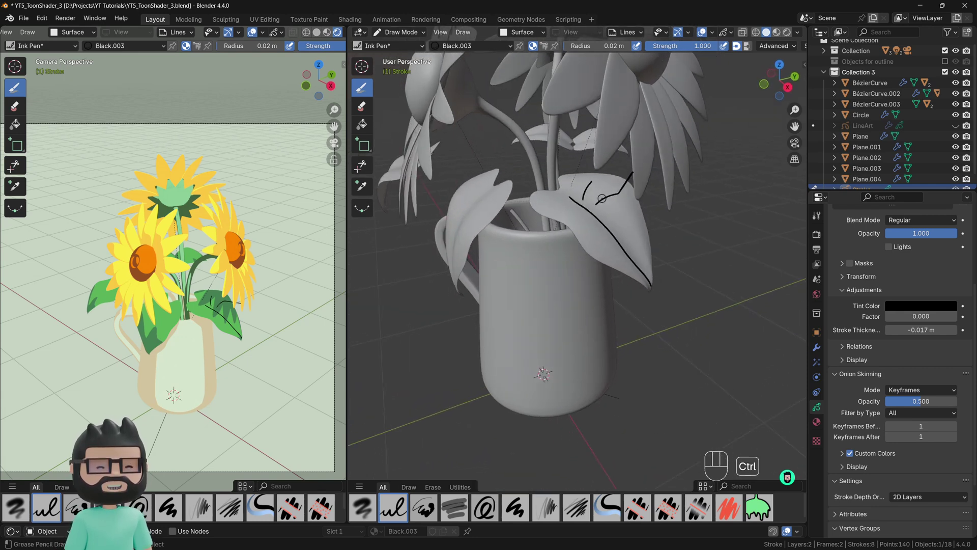
pyautogui.hotkey('ctrl', 'z')
# Leave Draw Mode and return the Grease Pencil object to Object Mode.
pyautogui.press('Tab')
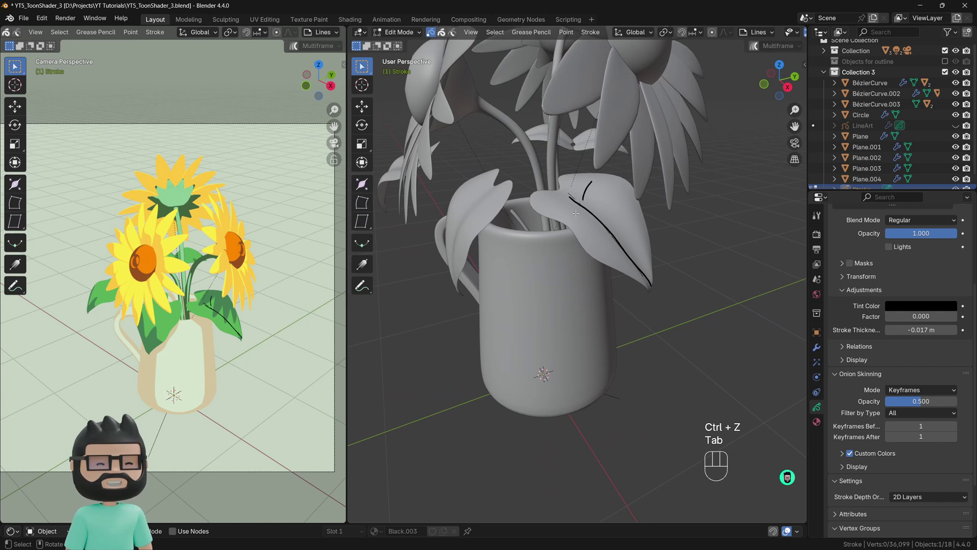
pyautogui.press('Tab')
pyautogui.press('Tab')
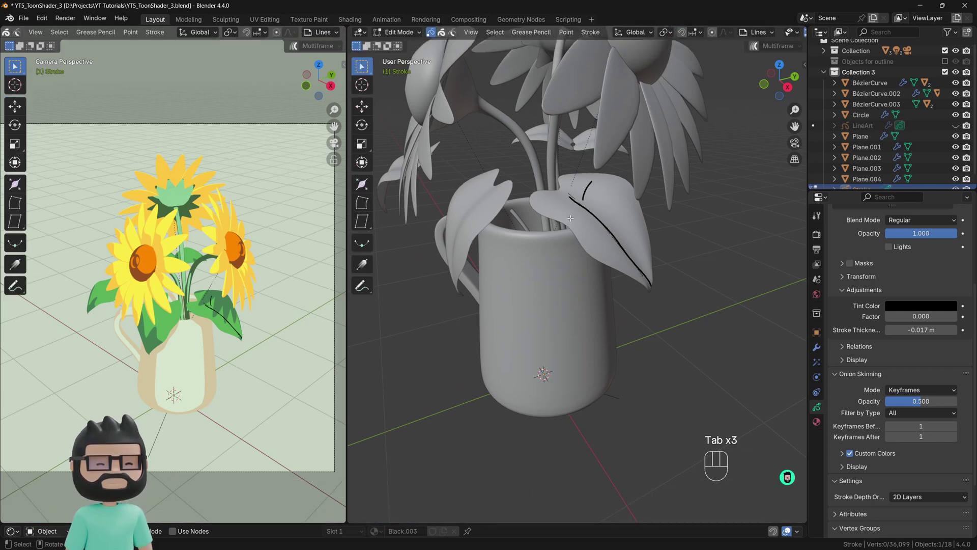
pyautogui.scroll(-2, 569, 216)
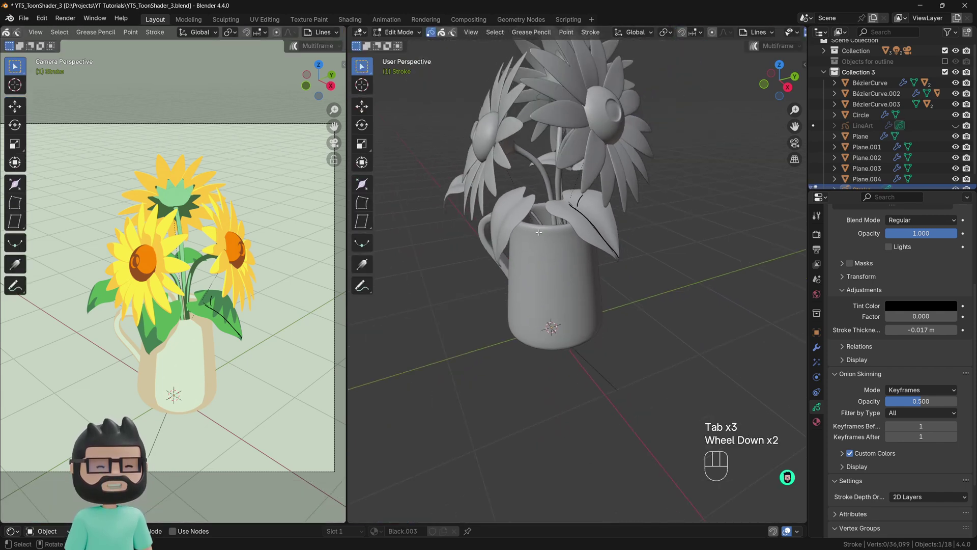
pyautogui.click(399, 32)
pyautogui.click(402, 37)
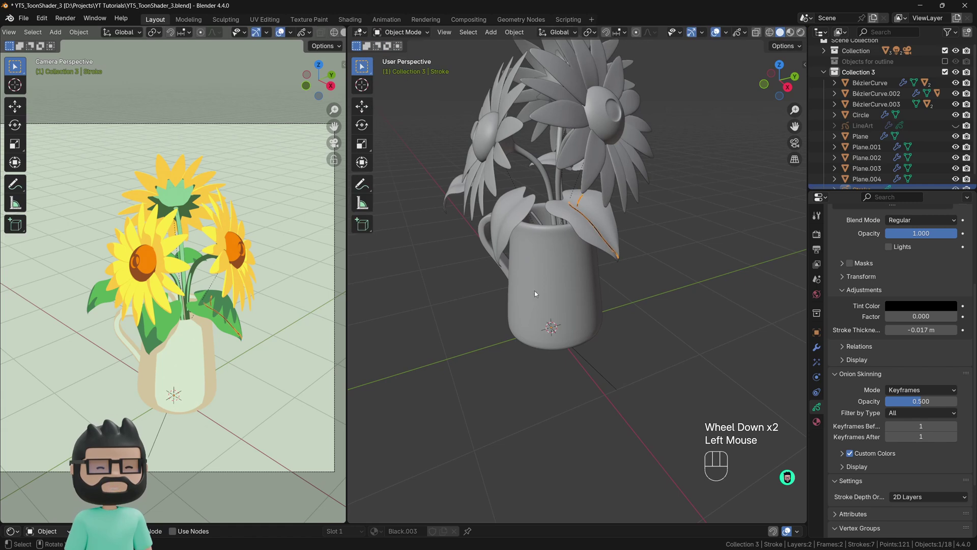
pyautogui.click(493, 228)
pyautogui.keyDown('shift'); pyautogui.click(579, 220); pyautogui.keyUp('shift')
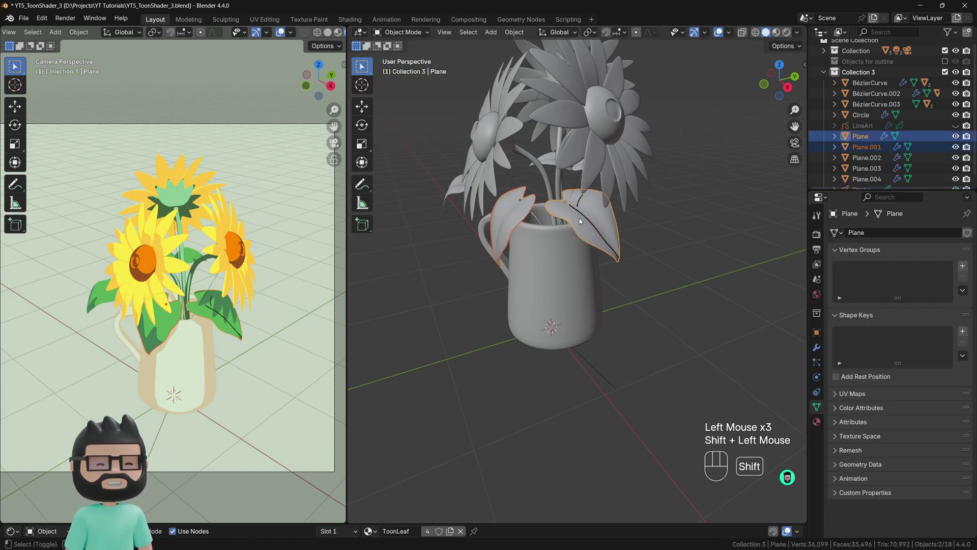
pyautogui.keyDown('shift'); pyautogui.click(548, 166); pyautogui.keyUp('shift')
pyautogui.keyDown('shift'); pyautogui.click(451, 192); pyautogui.keyUp('shift')
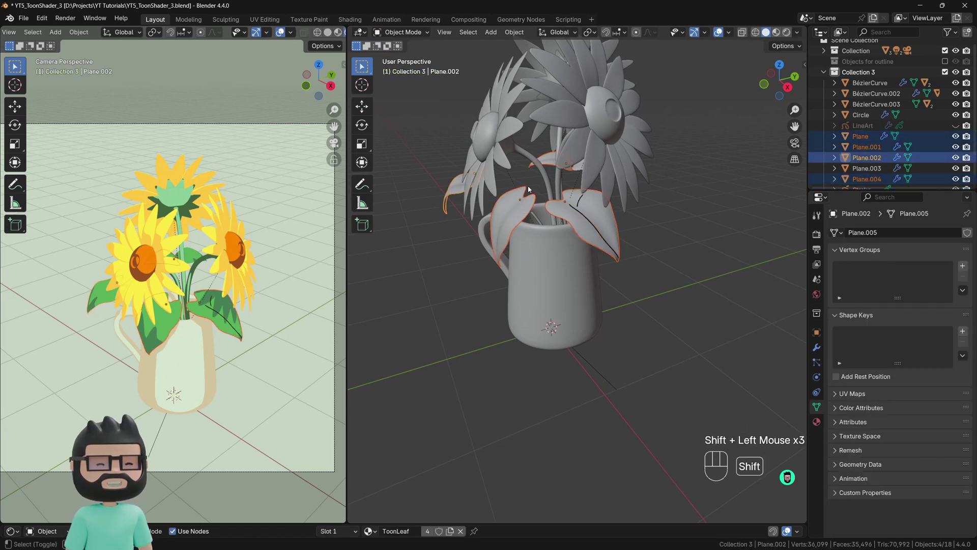
pyautogui.keyDown('shift'); pyautogui.click(546, 155); pyautogui.keyUp('shift')
# Select the three leaves around the vase rim together with the vein Grease Pencil object and isolate them in Local View.
pyautogui.click(585, 224)
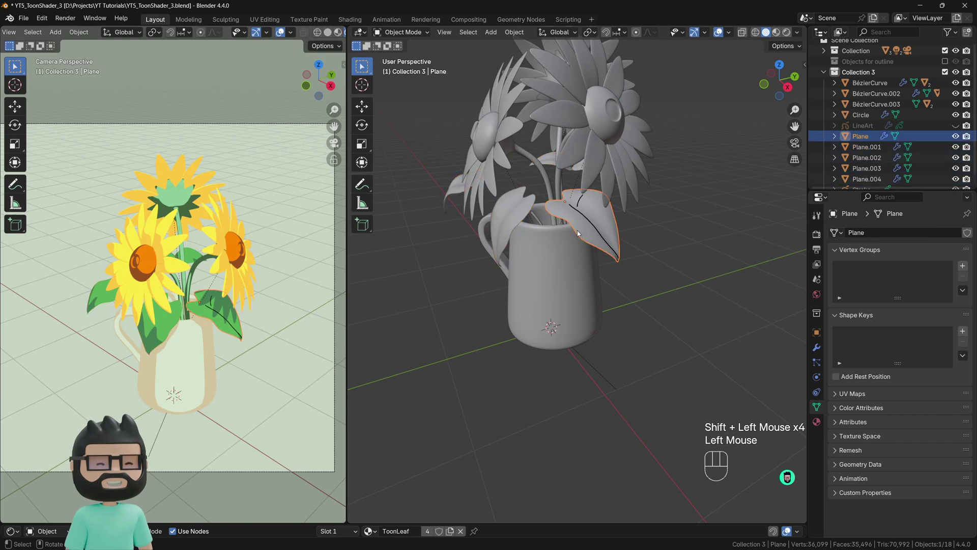
pyautogui.keyDown('shift'); pyautogui.click(506, 227); pyautogui.keyUp('shift')
pyautogui.keyDown('shift'); pyautogui.click(451, 192); pyautogui.keyUp('shift')
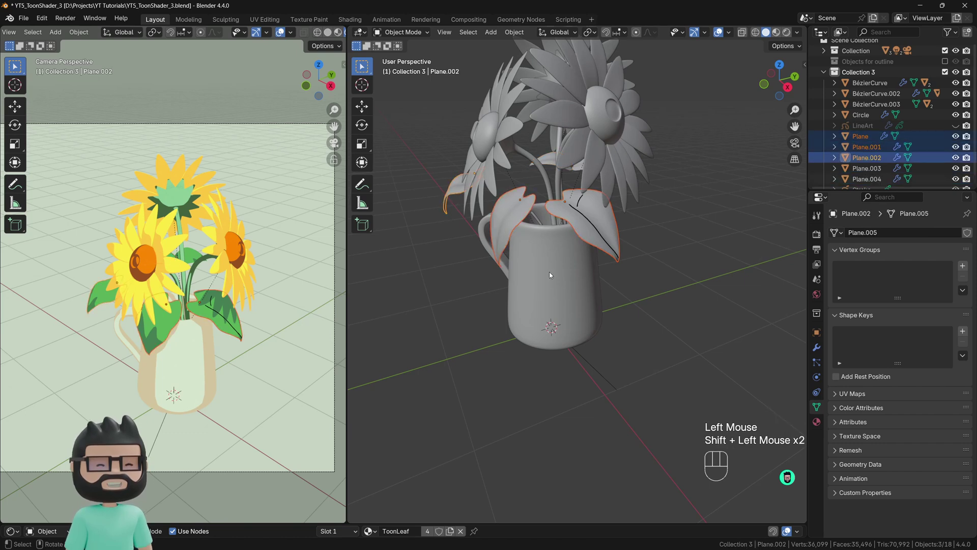
pyautogui.keyDown('shift'); pyautogui.click(582, 216); pyautogui.keyUp('shift')
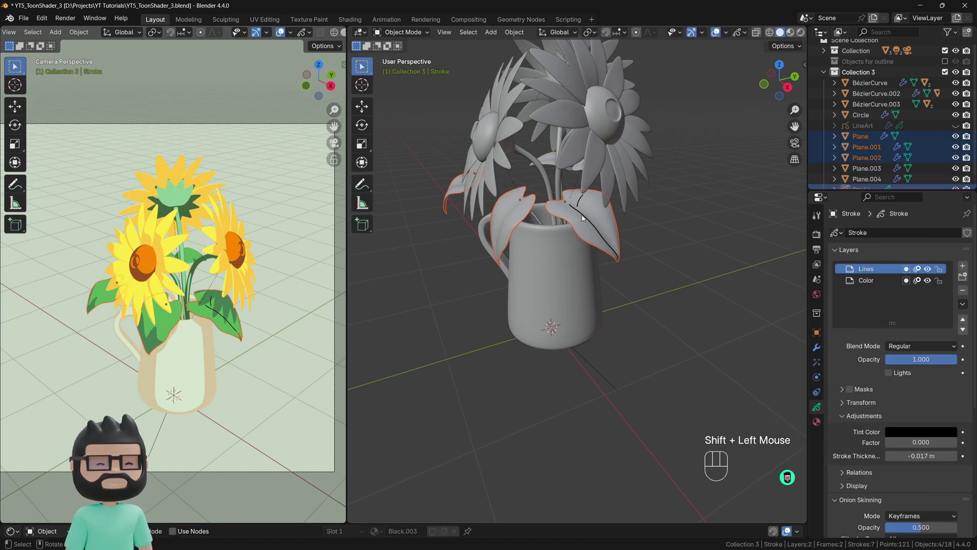
pyautogui.keyDown('shift'); pyautogui.click(582, 216); pyautogui.keyUp('shift')
pyautogui.keyDown('shift'); pyautogui.click(582, 216); pyautogui.keyUp('shift')
pyautogui.scroll(-2, 875, 137)
pyautogui.scroll(1, 879, 139)
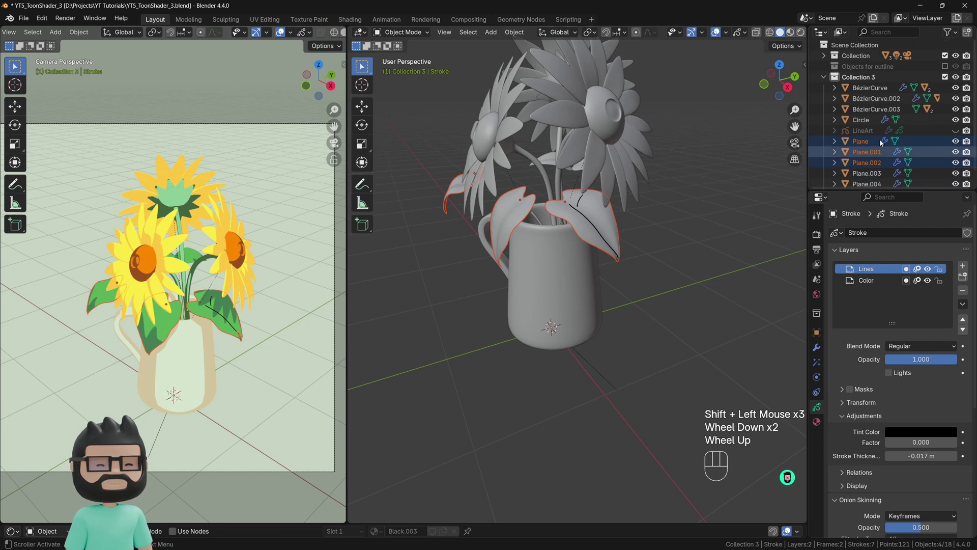
pyautogui.scroll(-2, 863, 132)
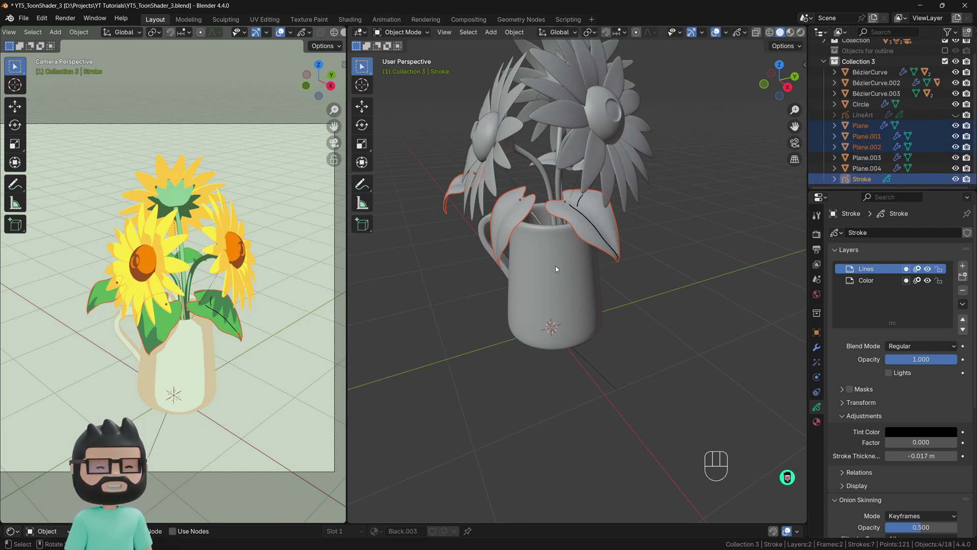
pyautogui.press('KP_Divide')
pyautogui.moveTo(524, 279)
pyautogui.mouseDown(button='middle')
pyautogui.moveTo(523, 296)
pyautogui.moveTo(551, 296)
pyautogui.moveTo(534, 294)
pyautogui.mouseUp(button='middle')
# Switch the vein Grease Pencil object to Draw Mode and erase all of its existing strokes with Eraser Hard.
pyautogui.click(609, 276)
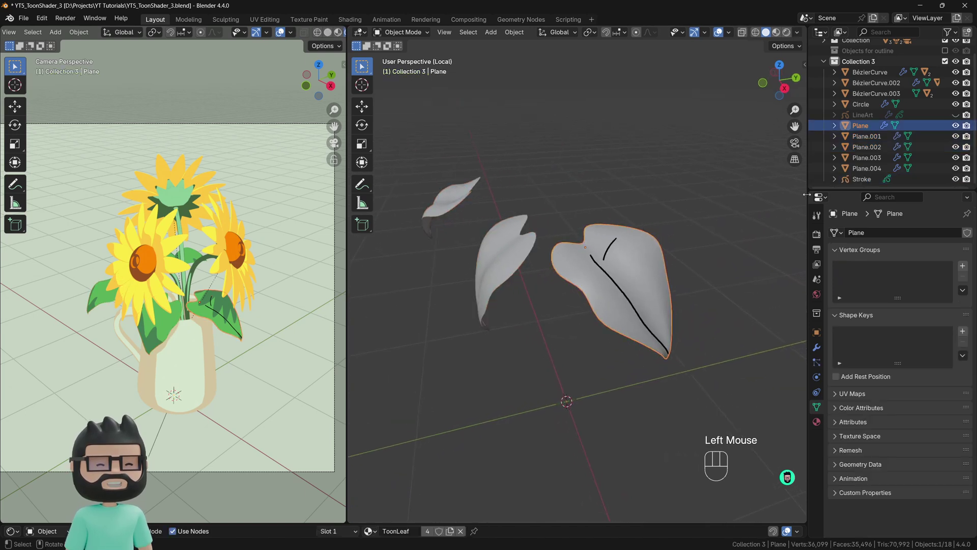
pyautogui.click(609, 276)
pyautogui.press('Tab')
pyautogui.moveTo(606, 274); pyautogui.dragTo(597, 281, button='middle')
pyautogui.keyDown('shift'); pyautogui.moveTo(596, 281); pyautogui.dragTo(540, 273, button='middle'); pyautogui.keyUp('shift')
pyautogui.scroll(2, 569, 270)
pyautogui.keyDown('shift'); pyautogui.scroll(1, 568, 270); pyautogui.keyUp('shift')
pyautogui.click(413, 34)
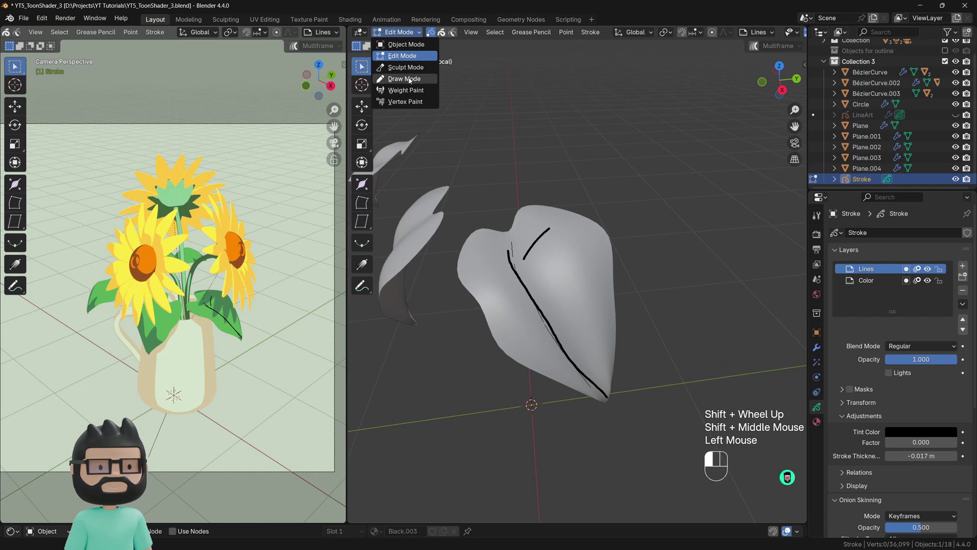
pyautogui.click(409, 81)
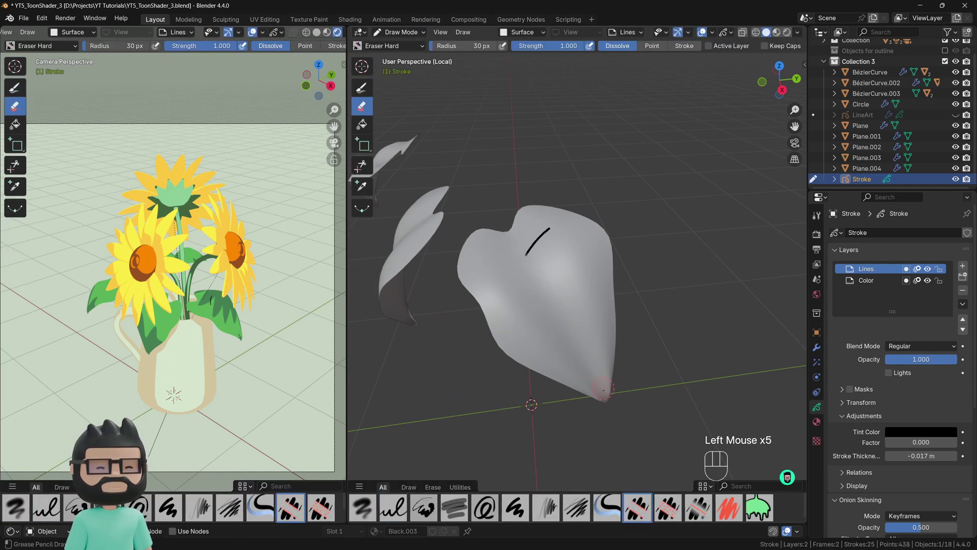
pyautogui.moveTo(551, 227); pyautogui.dragTo(520, 260)
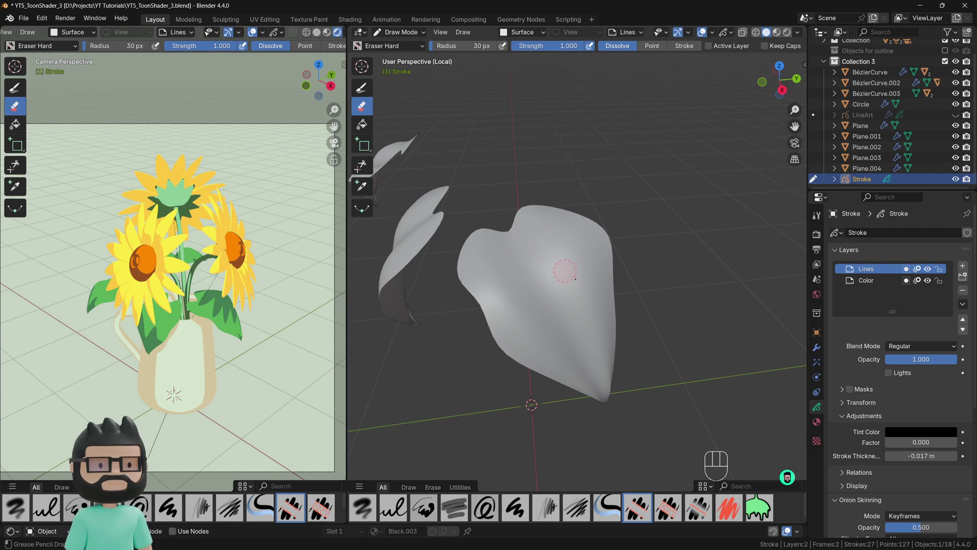
pyautogui.moveTo(564, 271); pyautogui.dragTo(549, 259, button='middle')
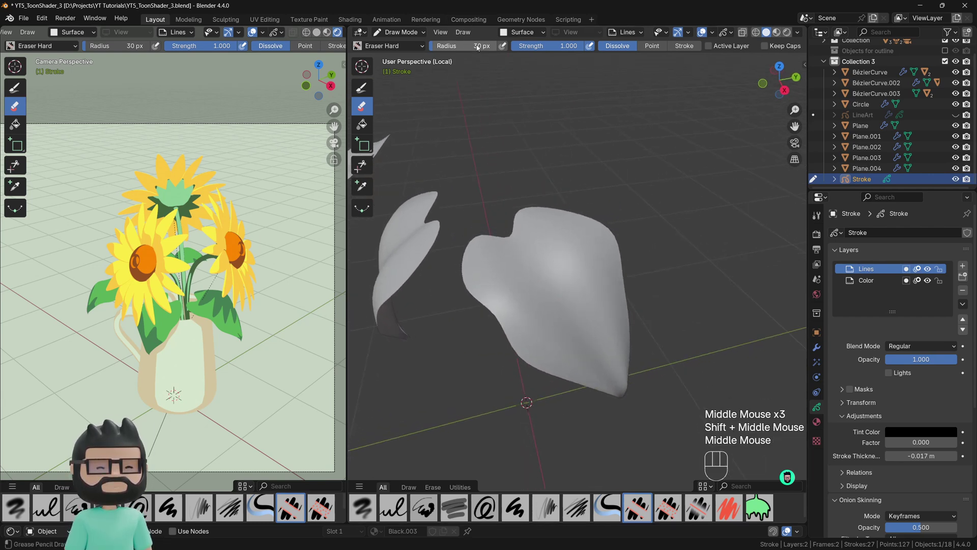
# Draw new veins with the Ink Pen on the cleared leaf, branching out along both of its sides.
pyautogui.click(362, 88)
pyautogui.moveTo(522, 245)
pyautogui.mouseDown()
pyautogui.moveTo(617, 389)
pyautogui.moveTo(548, 218)
pyautogui.mouseUp()
pyautogui.moveTo(537, 267); pyautogui.dragTo(590, 233)
pyautogui.moveTo(557, 300); pyautogui.dragTo(605, 273)
pyautogui.moveTo(576, 332); pyautogui.dragTo(618, 308)
pyautogui.moveTo(478, 264); pyautogui.dragTo(522, 249)
pyautogui.moveTo(510, 281)
pyautogui.mouseDown()
pyautogui.moveTo(537, 265)
pyautogui.moveTo(494, 294)
pyautogui.mouseUp()
pyautogui.moveTo(557, 302); pyautogui.dragTo(523, 323)
# Undo the last vein strokes on this leaf and redraw the veins along its lower half.
pyautogui.hotkey('ctrl', 'z')
pyautogui.hotkey('ctrl', 'z')
pyautogui.hotkey('ctrl', 'z')
pyautogui.hotkey('ctrl', 'z')
pyautogui.hotkey('ctrl', 'z')
pyautogui.hotkey('ctrl', 'z')
pyautogui.moveTo(537, 266)
pyautogui.mouseDown()
pyautogui.moveTo(608, 254)
pyautogui.moveTo(523, 310)
pyautogui.mouseUp()
pyautogui.moveTo(556, 298)
pyautogui.mouseDown()
pyautogui.moveTo(551, 335)
pyautogui.moveTo(576, 363)
pyautogui.mouseUp()
# Draw a midrib and side veins on the neighbouring leaf, redoing the first upper side vein.
pyautogui.keyDown('shift'); pyautogui.moveTo(411, 245); pyautogui.dragTo(593, 203, button='middle'); pyautogui.keyUp('shift')
pyautogui.moveTo(566, 212); pyautogui.dragTo(547, 349)
pyautogui.moveTo(566, 216)
pyautogui.mouseDown()
pyautogui.moveTo(514, 214)
pyautogui.moveTo(612, 225)
pyautogui.mouseUp()
pyautogui.hotkey('ctrl', 'z')
pyautogui.hotkey('ctrl', 'z')
pyautogui.moveTo(566, 219)
pyautogui.mouseDown()
pyautogui.moveTo(513, 232)
pyautogui.moveTo(611, 247)
pyautogui.mouseUp()
# Draw a midrib with short side veins on the third leaf and check all three leaves from another angle.
pyautogui.moveTo(565, 244)
pyautogui.mouseDown()
pyautogui.moveTo(520, 262)
pyautogui.moveTo(453, 239)
pyautogui.mouseUp()
pyautogui.moveTo(476, 245); pyautogui.dragTo(494, 260)
pyautogui.moveTo(467, 256); pyautogui.dragTo(438, 255)
pyautogui.moveTo(460, 262)
pyautogui.mouseDown()
pyautogui.moveTo(476, 278)
pyautogui.moveTo(432, 273)
pyautogui.mouseUp()
pyautogui.scroll(-5, 453, 283)
pyautogui.keyDown('shift'); pyautogui.moveTo(452, 282); pyautogui.dragTo(482, 266, button='middle'); pyautogui.keyUp('shift')
pyautogui.moveTo(593, 244); pyautogui.dragTo(543, 224, button='middle')
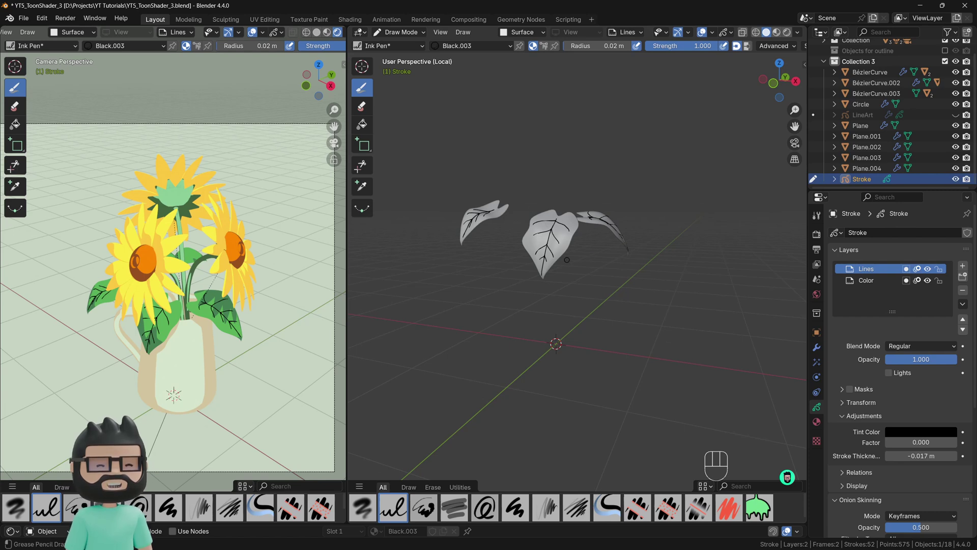
pyautogui.moveTo(567, 259); pyautogui.dragTo(560, 281, button='middle')
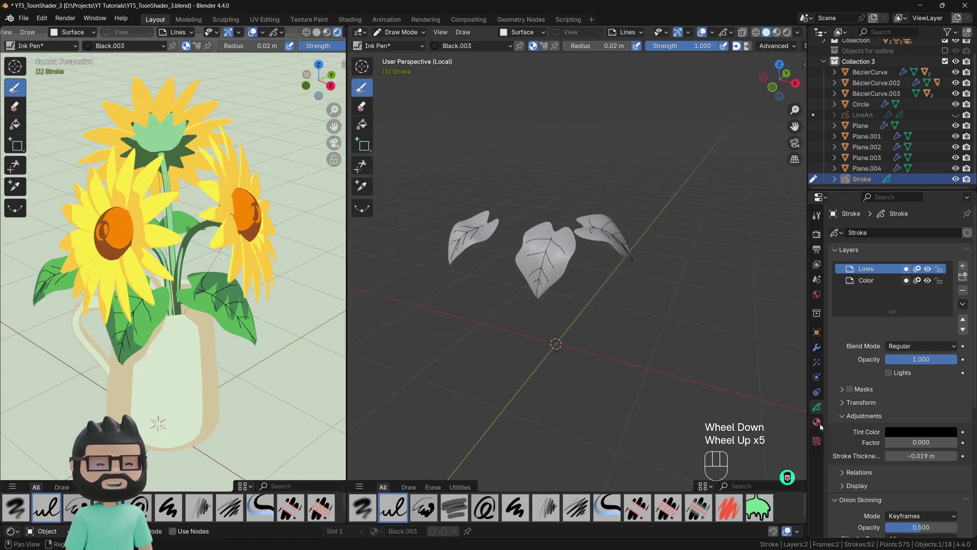
# Set the stroke base color of the Black.003 material to a dark green, about #265C33.
pyautogui.click(819, 425)
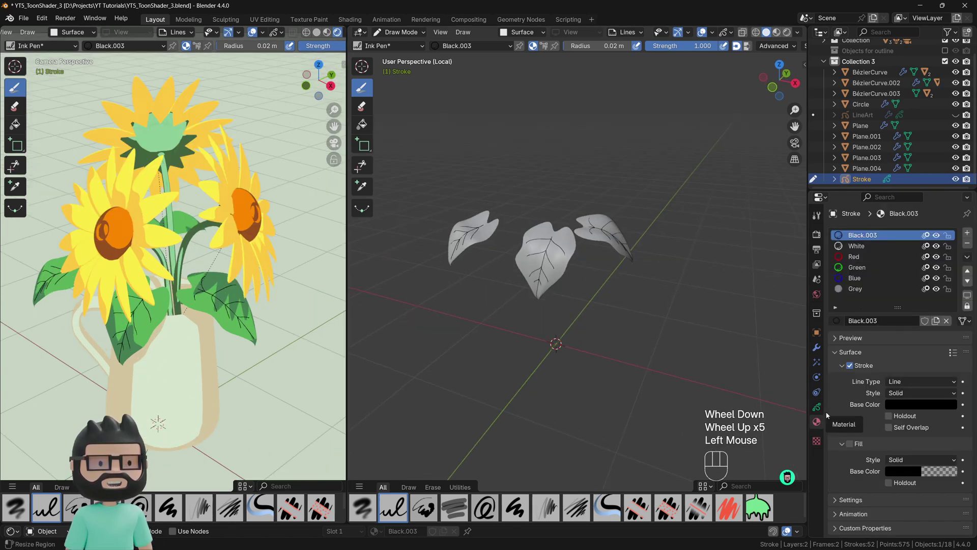
pyautogui.click(914, 405)
pyautogui.moveTo(948, 313); pyautogui.dragTo(949, 283)
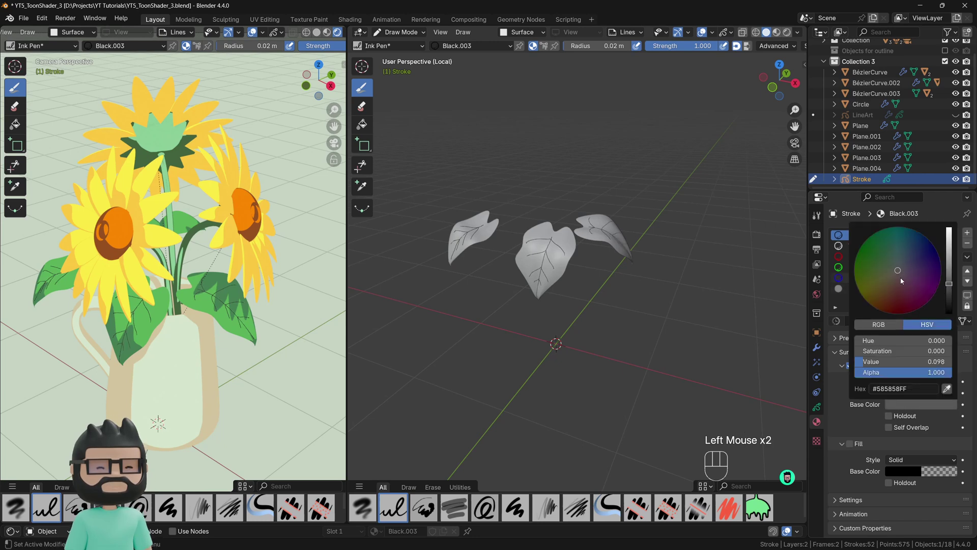
pyautogui.moveTo(873, 259)
pyautogui.mouseDown()
pyautogui.moveTo(866, 254)
pyautogui.moveTo(918, 250)
pyautogui.mouseUp()
pyautogui.moveTo(949, 283)
pyautogui.mouseDown()
pyautogui.moveTo(949, 232)
pyautogui.moveTo(888, 246)
pyautogui.moveTo(879, 264)
pyautogui.mouseUp()
pyautogui.moveTo(949, 253); pyautogui.dragTo(948, 282)
pyautogui.moveTo(883, 252); pyautogui.dragTo(881, 251)
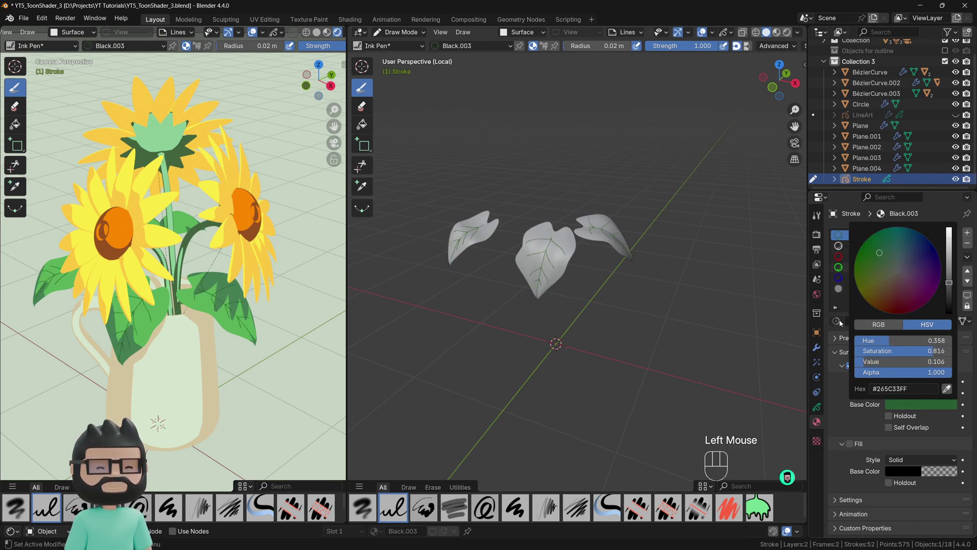
# Set the vein layer's stroke thickness to -0.017 m and make the LineArt outlines visible again.
pyautogui.click(816, 407)
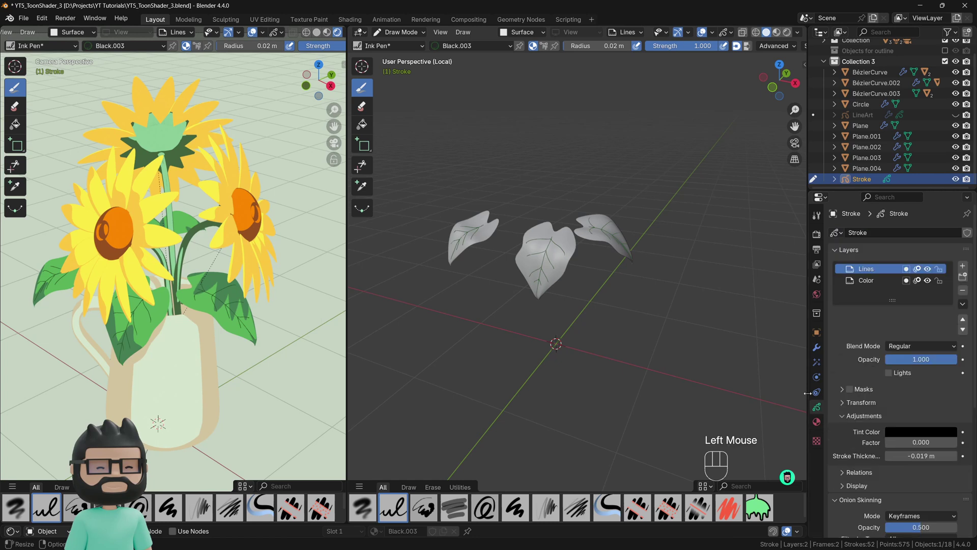
pyautogui.moveTo(921, 456)
pyautogui.keyDown('shift'); pyautogui.mouseDown()
pyautogui.moveTo(931, 455)
pyautogui.moveTo(911, 456)
pyautogui.mouseUp(); pyautogui.keyUp('shift')
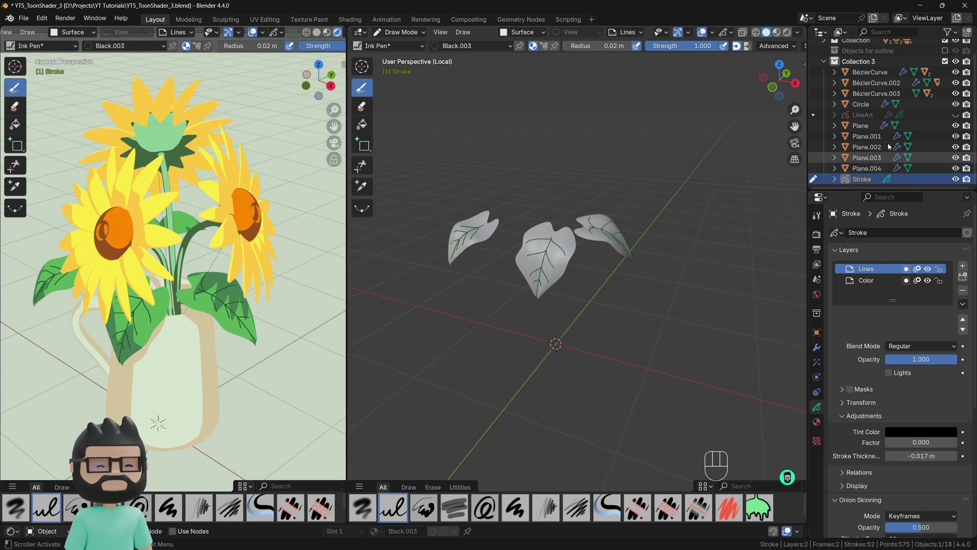
pyautogui.click(955, 114)
pyautogui.scroll(-3, 221, 293)
pyautogui.scroll(1, 234, 295)
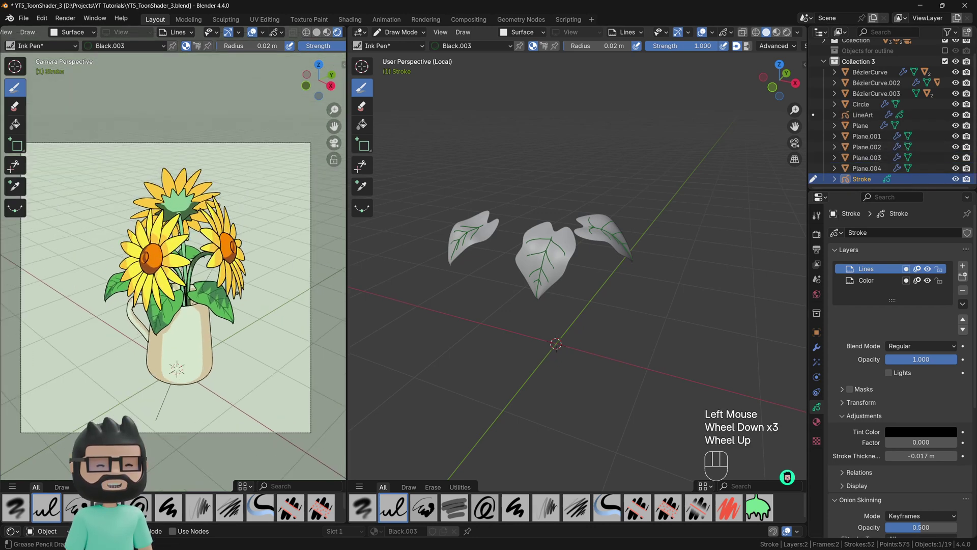
pyautogui.keyDown('shift'); pyautogui.scroll(1, 234, 294); pyautogui.keyUp('shift')
pyautogui.keyDown('shift'); pyautogui.moveTo(234, 294); pyautogui.dragTo(235, 285, button='middle'); pyautogui.keyUp('shift')
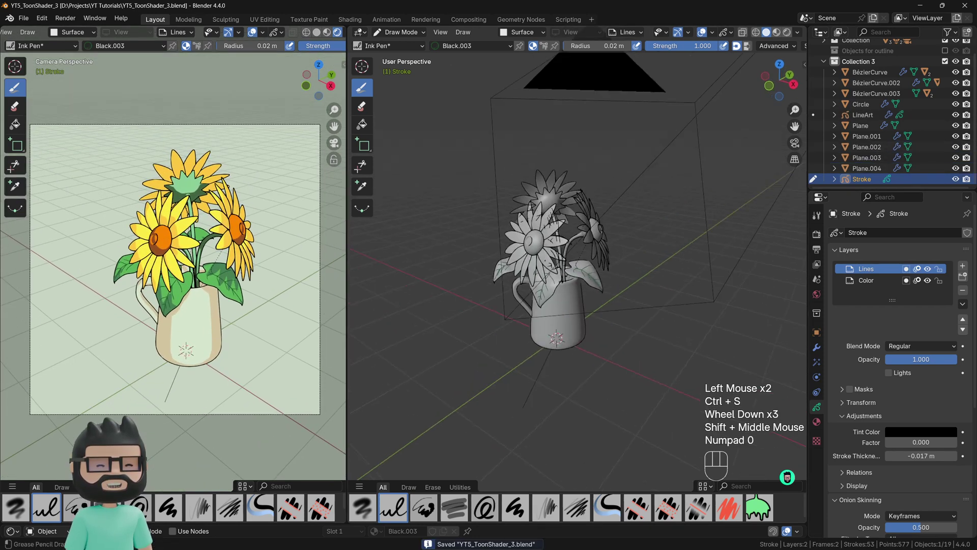
# Look through the scene camera in the working viewport and return the Grease Pencil object to Object Mode.
pyautogui.press('KP_0')
pyautogui.keyDown('shift'); pyautogui.moveTo(453, 234); pyautogui.dragTo(399, 280, button='middle'); pyautogui.keyUp('shift')
pyautogui.scroll(-1, 399, 280)
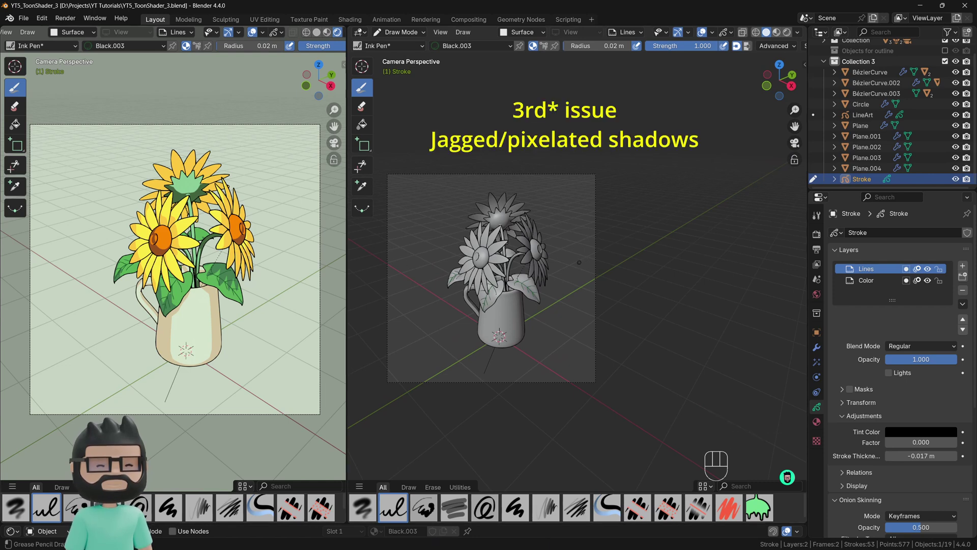
pyautogui.hotkey('ctrl', 'Tab')
pyautogui.click(615, 217)
pyautogui.click(662, 189)
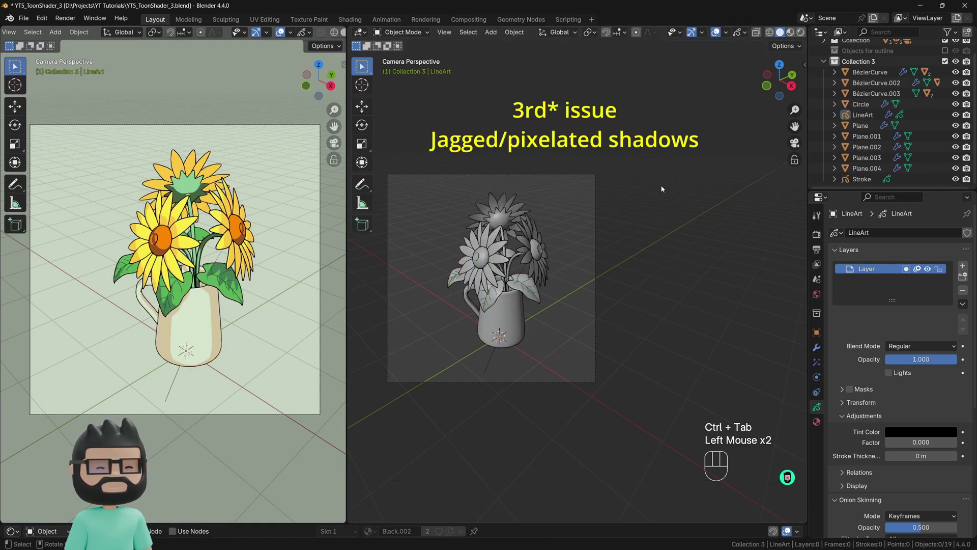
# Select every object, including the camera and outlines, and scale them all down to about 0.061.
pyautogui.moveTo(657, 171); pyautogui.dragTo(433, 356)
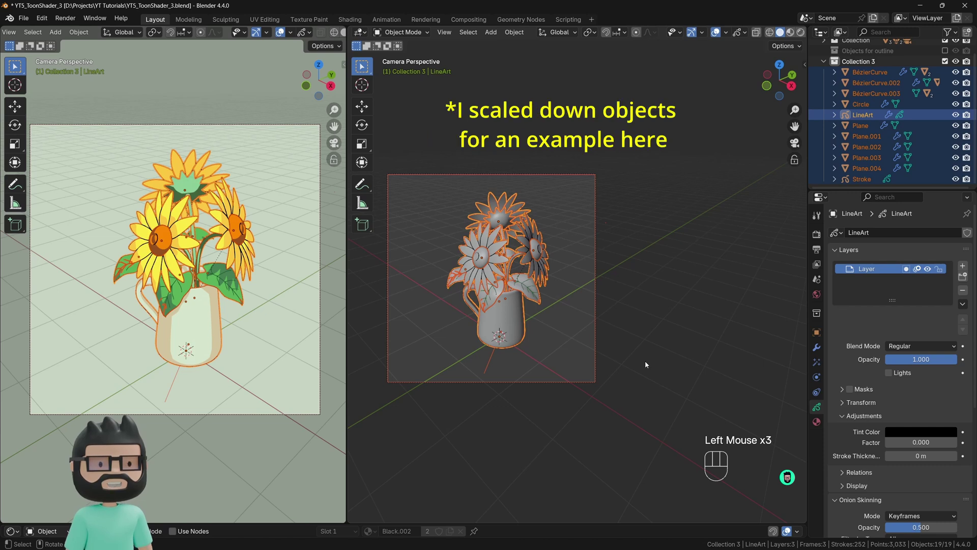
pyautogui.press('s')
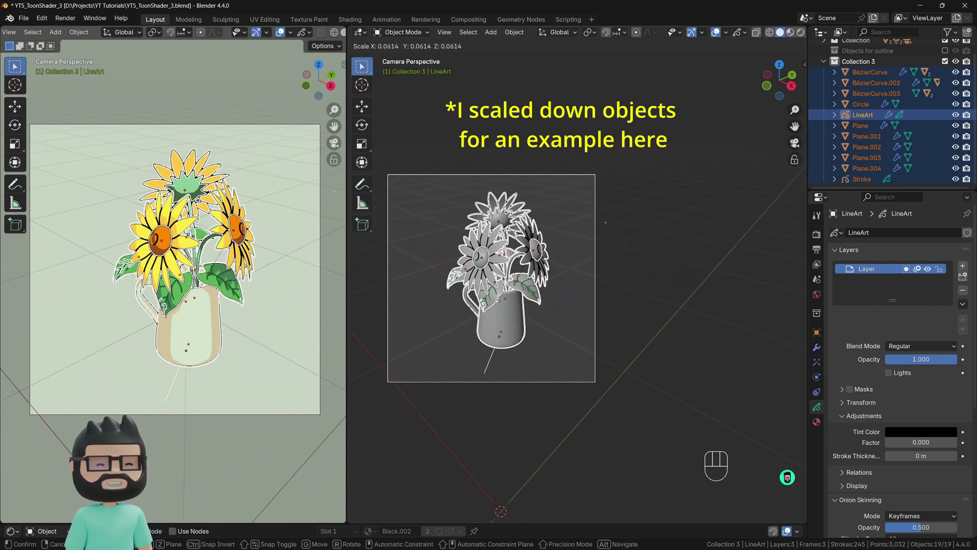
pyautogui.click(356, 289)
pyautogui.click(356, 289)
# Set the line thickness of the LineArt object's Lineart modifier to 1 and deselect the outlines.
pyautogui.click(249, 255)
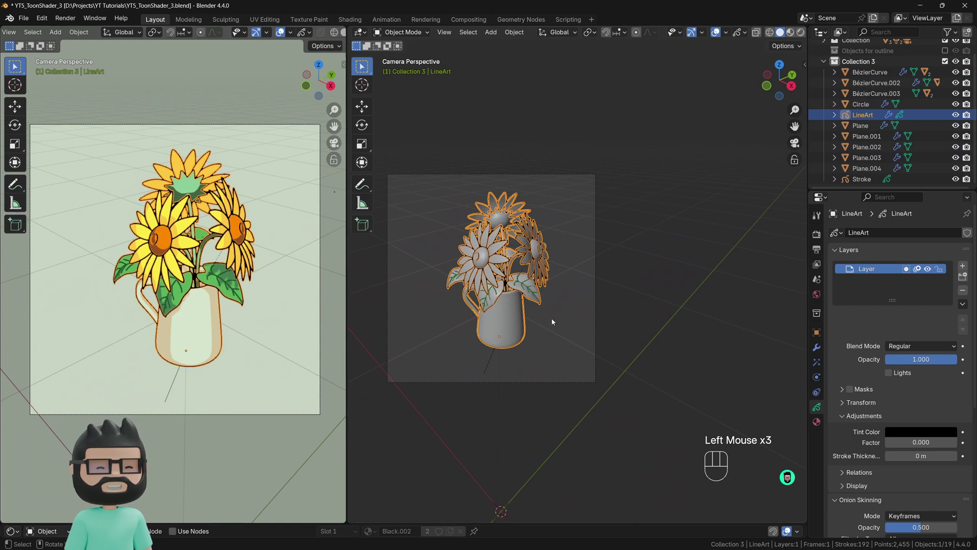
pyautogui.click(816, 347)
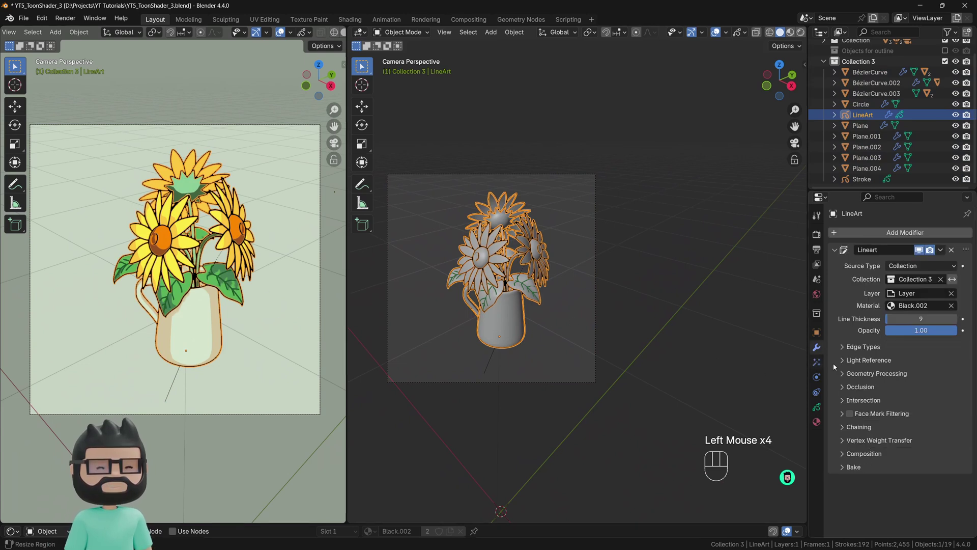
pyautogui.keyDown('shift'); pyautogui.click(921, 318); pyautogui.keyUp('shift')
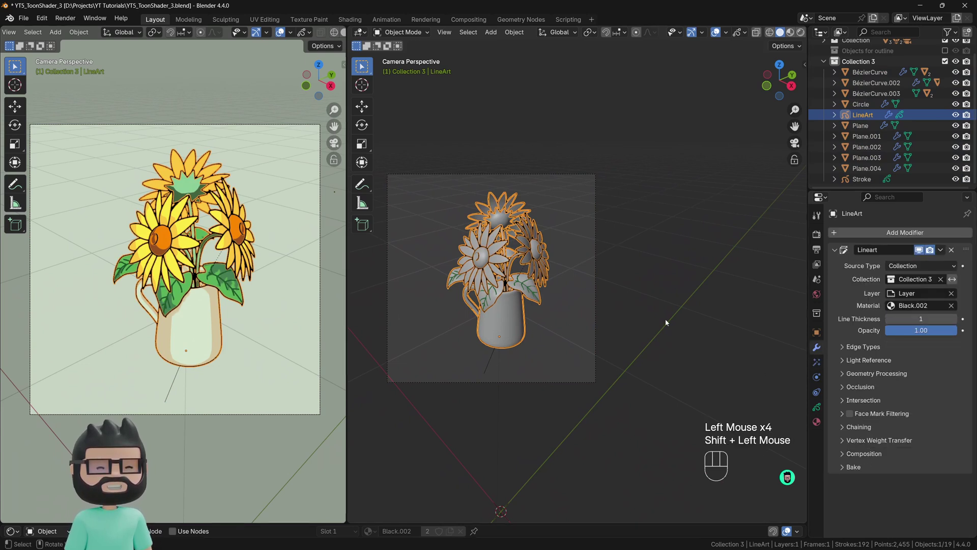
pyautogui.click(396, 371)
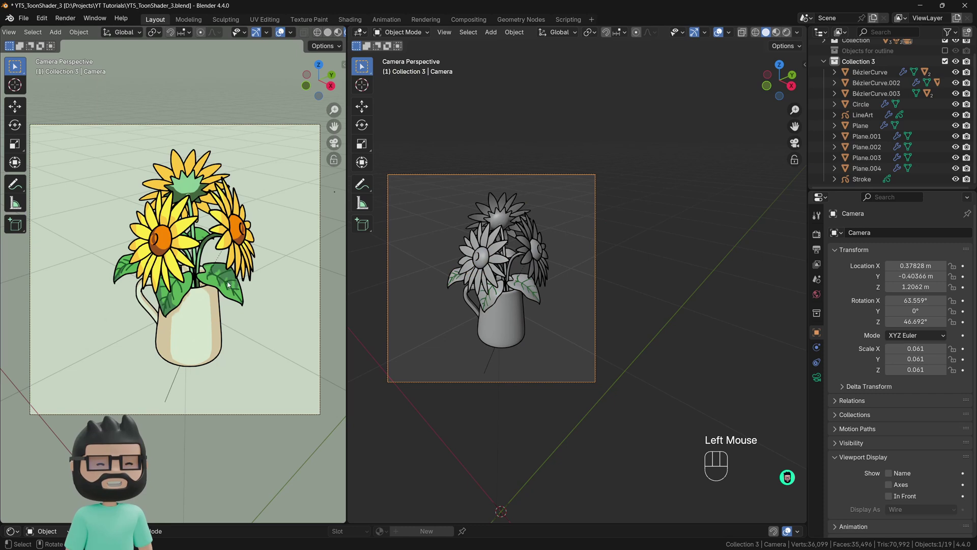
# Examine the shadow edges on the leaves and vase up close in the rendered camera view.
pyautogui.scroll(6, 228, 285)
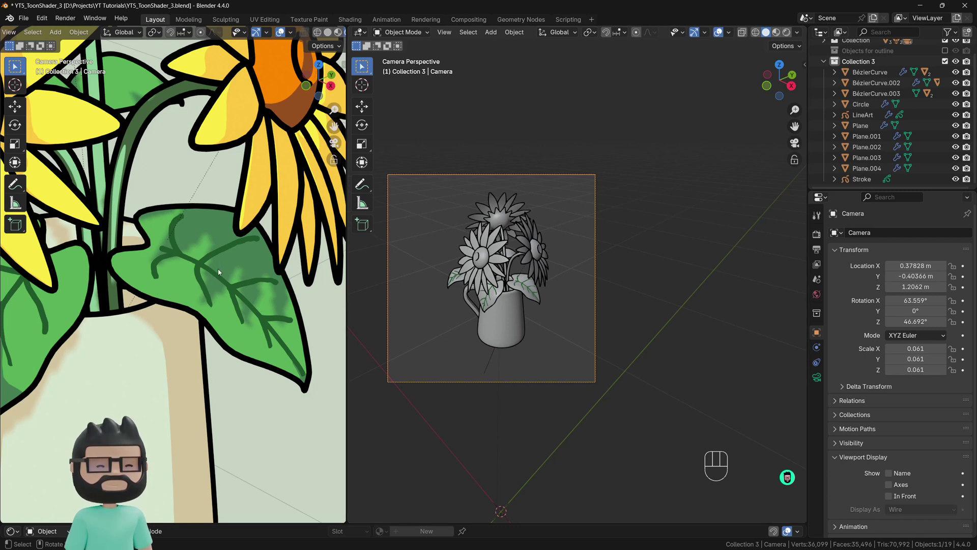
pyautogui.scroll(-1, 218, 271)
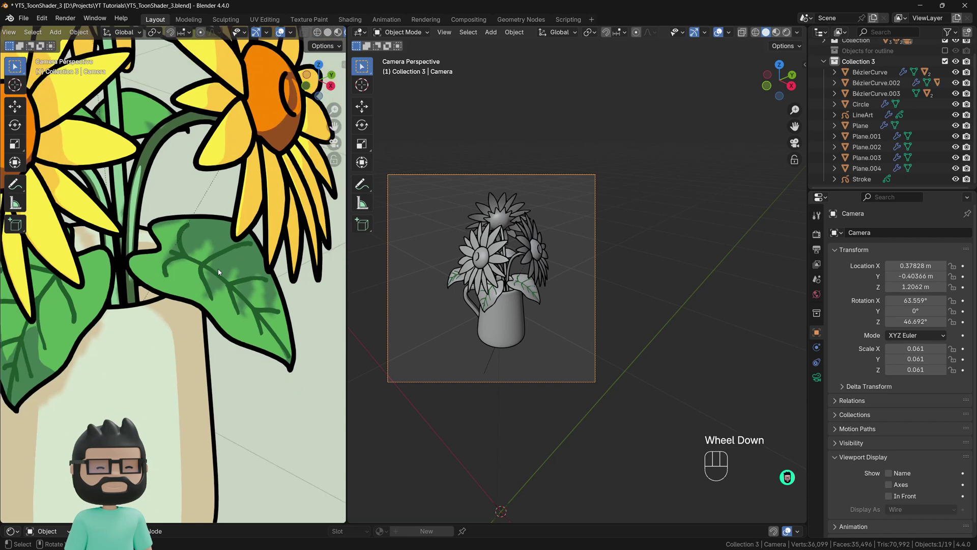
pyautogui.scroll(-1, 218, 272)
pyautogui.scroll(-1, 218, 272)
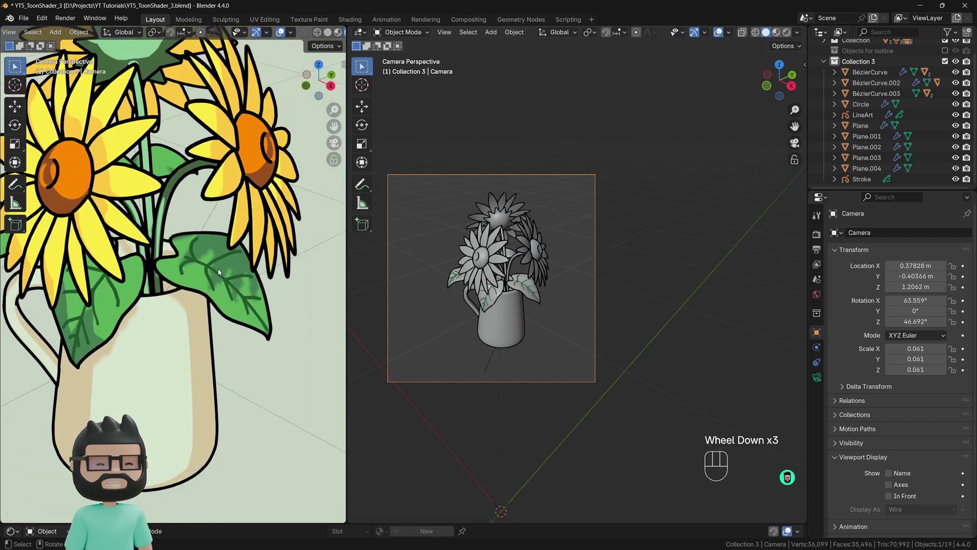
pyautogui.scroll(-1, 219, 271)
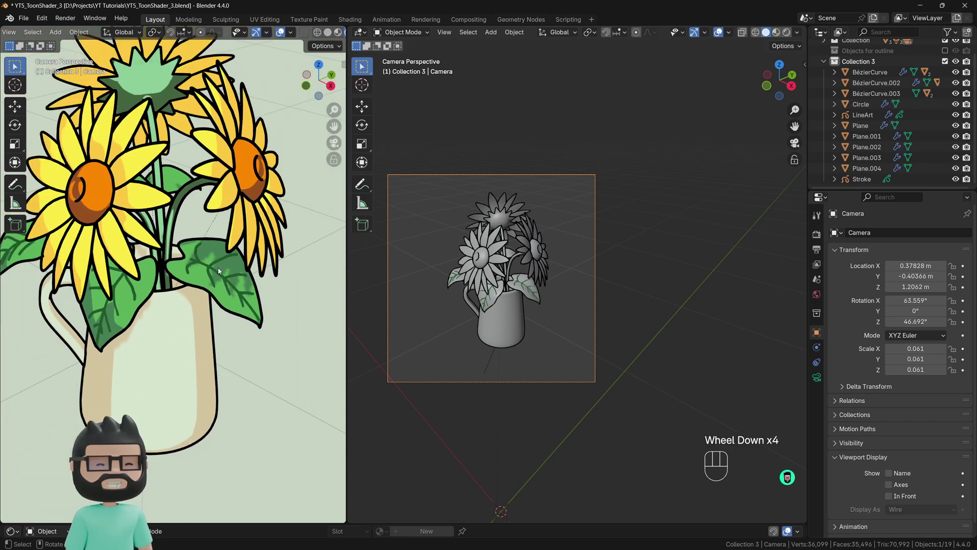
pyautogui.scroll(2, 222, 269)
pyautogui.scroll(-3, 234, 263)
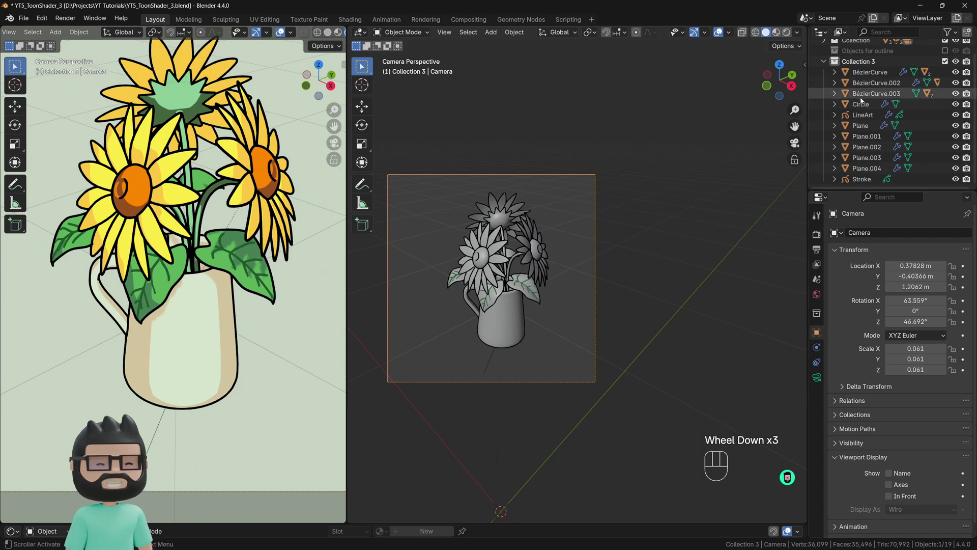
# Turn off shadow casting for the Sun.001 light in the main Collection.
pyautogui.scroll(2, 861, 112)
pyautogui.scroll(-1, 861, 112)
pyautogui.scroll(2, 861, 112)
pyautogui.scroll(1, 862, 102)
pyautogui.click(855, 55)
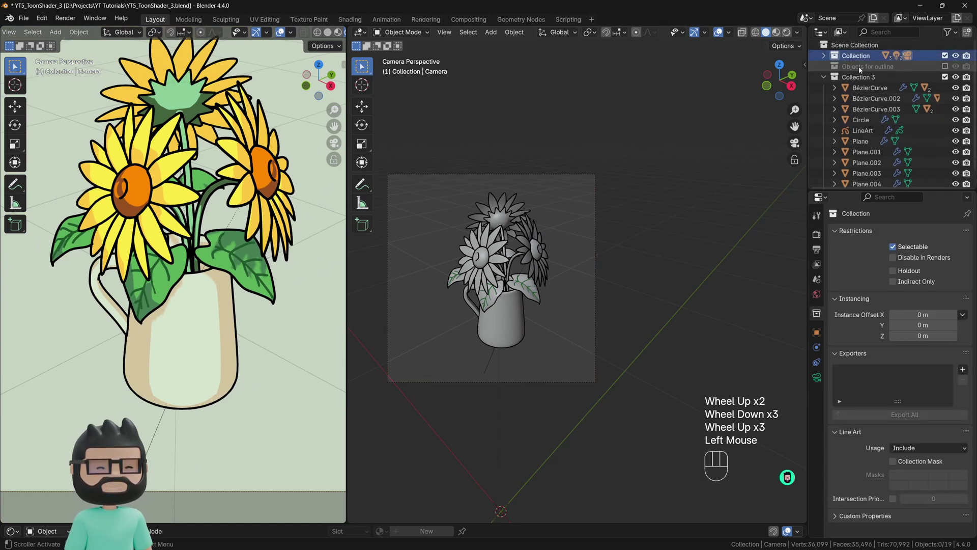
pyautogui.click(824, 56)
pyautogui.click(858, 98)
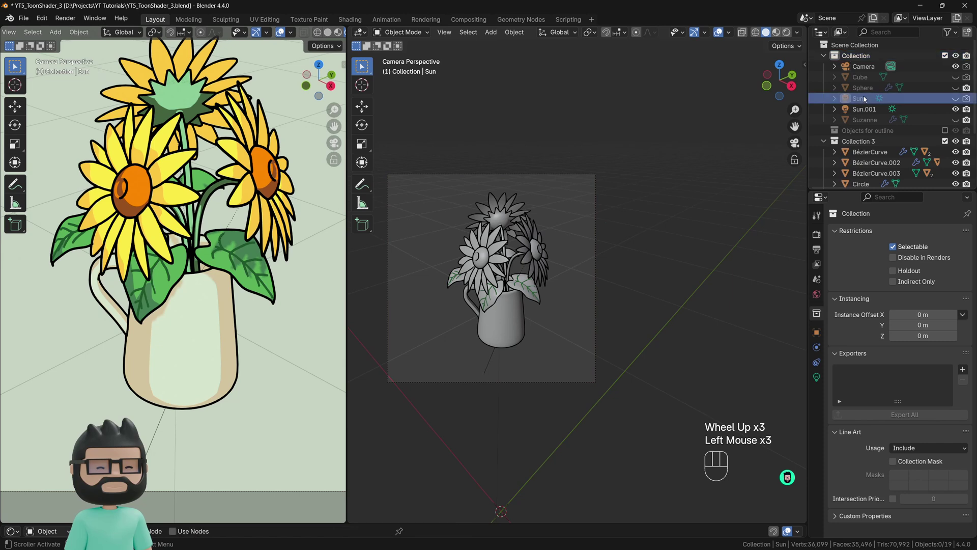
pyautogui.click(864, 108)
pyautogui.click(823, 56)
pyautogui.click(816, 377)
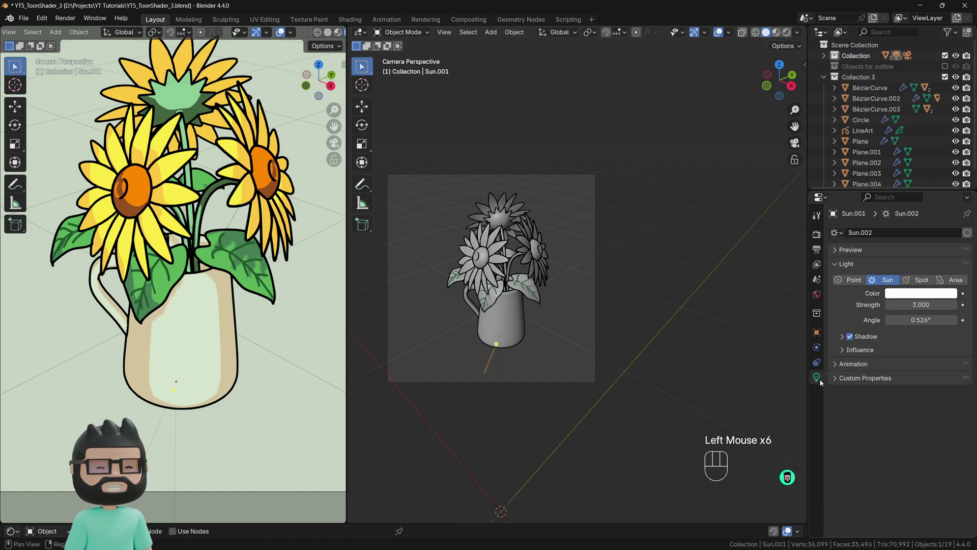
pyautogui.click(848, 335)
# Inspect the vase without sun shadows from another angle and through the camera, and turn the Sun.001 light's shadow back on.
pyautogui.scroll(-2, 262, 256)
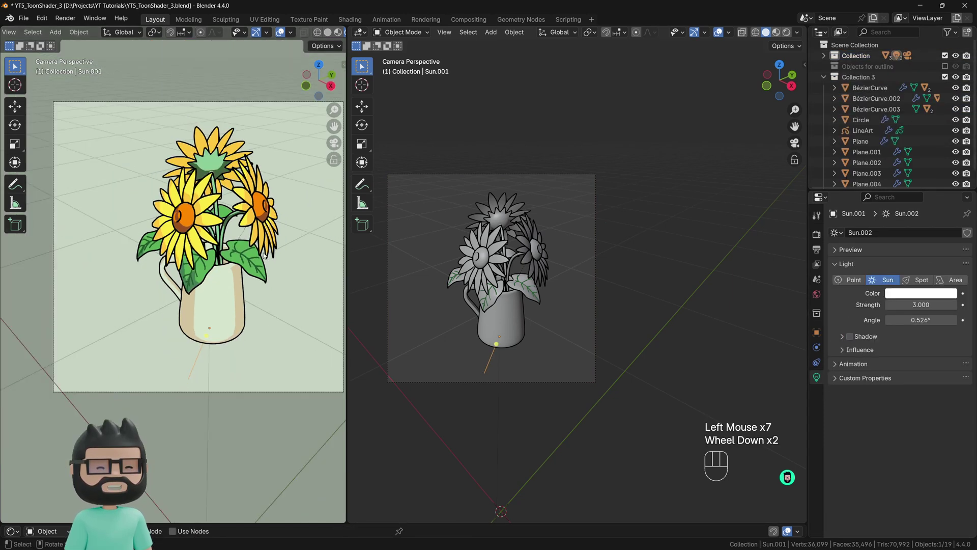
pyautogui.moveTo(262, 256); pyautogui.dragTo(243, 270, button='middle')
pyautogui.press('KP_0')
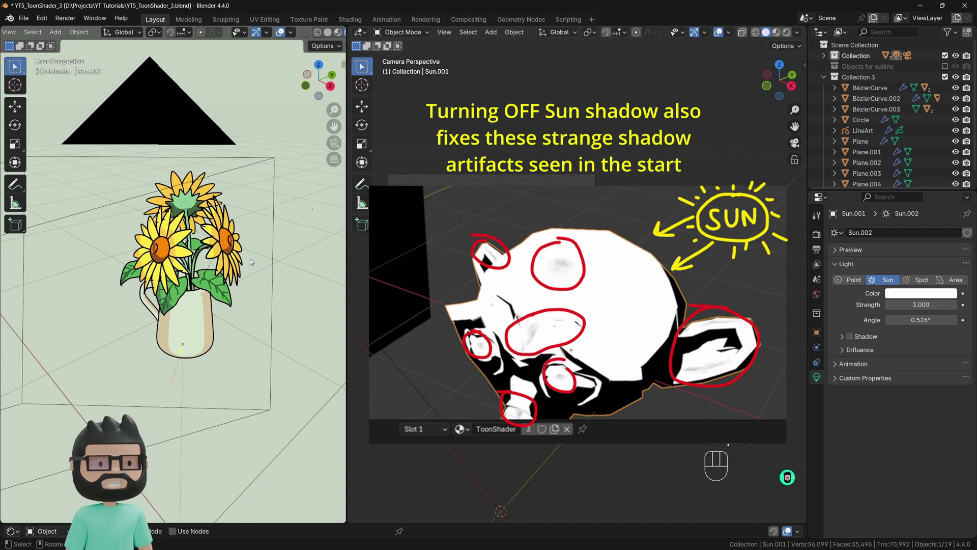
pyautogui.scroll(3, 225, 264)
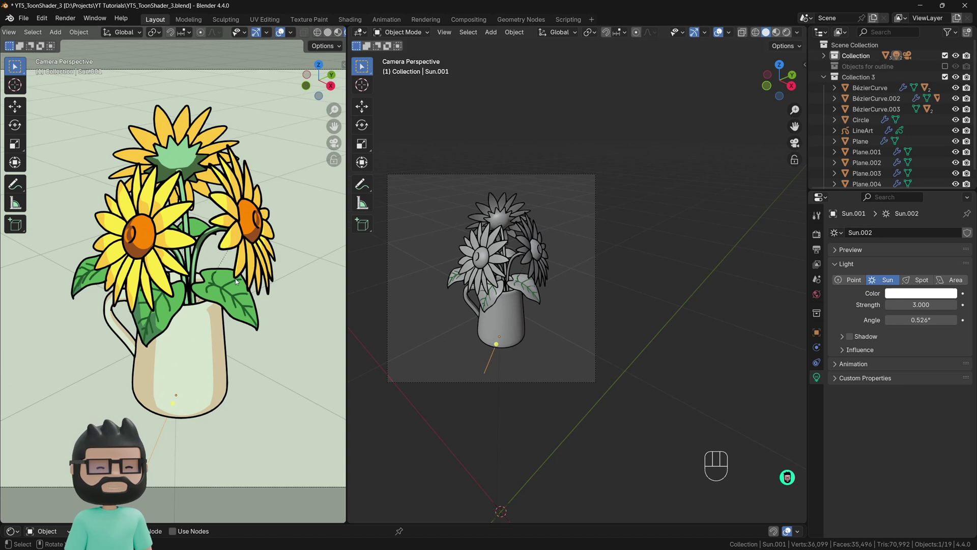
pyautogui.click(850, 337)
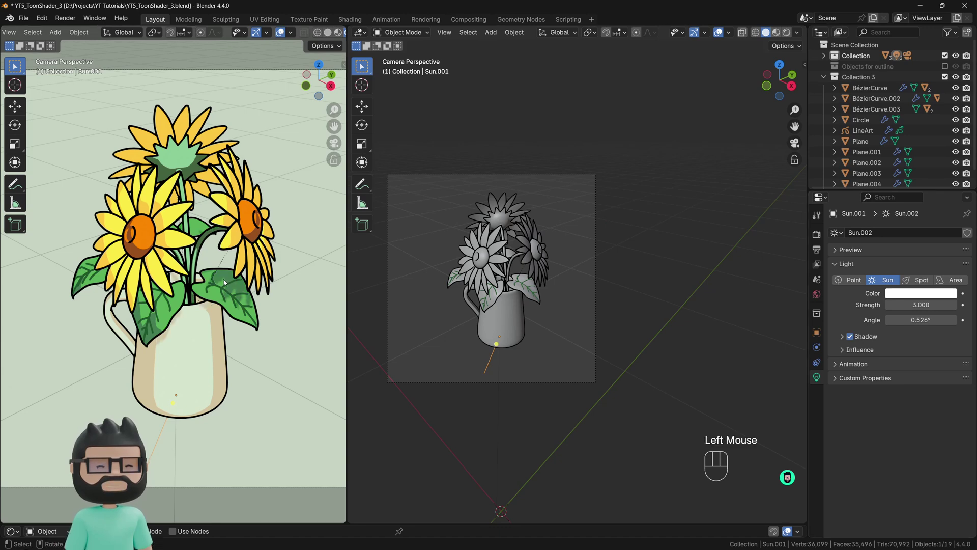
pyautogui.scroll(-3, 539, 298)
pyautogui.scroll(1, 539, 297)
# Undo the recent changes back to before the whole scene was scaled down.
pyautogui.click(541, 300)
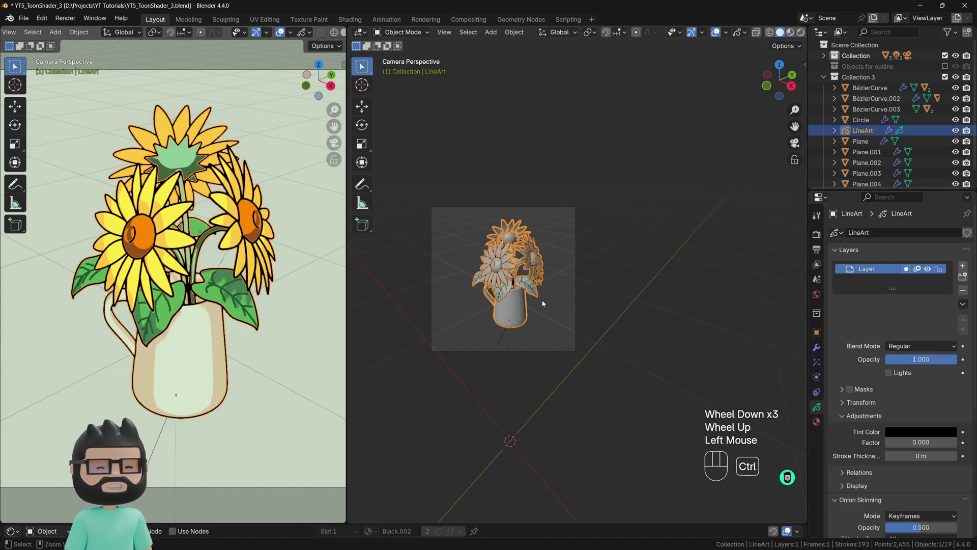
pyautogui.hotkey('ctrl', 'z')
pyautogui.hotkey('ctrl', 'z')
pyautogui.hotkey('ctrl', 'z')
pyautogui.hotkey('ctrl', 'z')
pyautogui.hotkey('ctrl', 'z')
pyautogui.hotkey('ctrl', 'z')
pyautogui.hotkey('ctrl', 'z')
pyautogui.hotkey('ctrl', 'z')
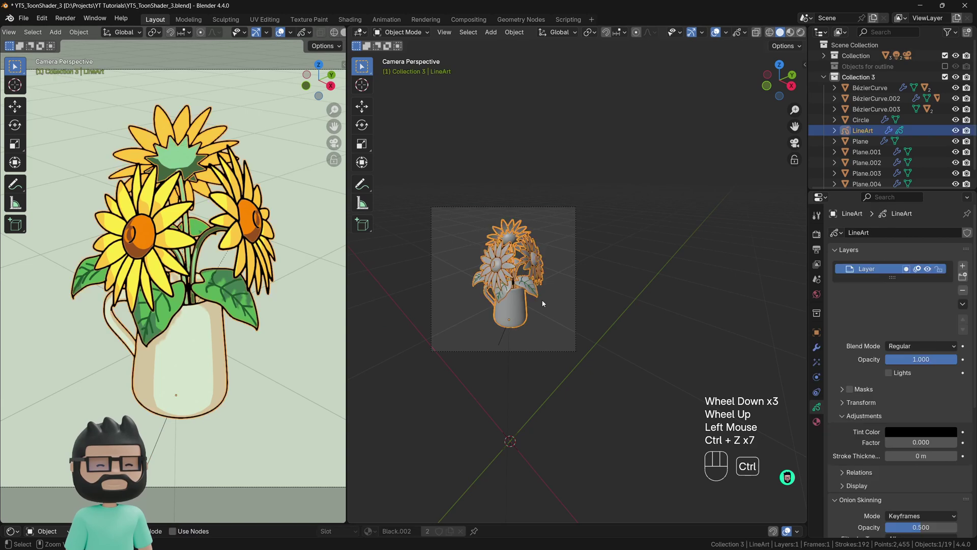
pyautogui.hotkey('ctrl', 'z')
pyautogui.hotkey('ctrl', 'z')
pyautogui.hotkey('ctrl', 'z')
pyautogui.hotkey('ctrl', 'z')
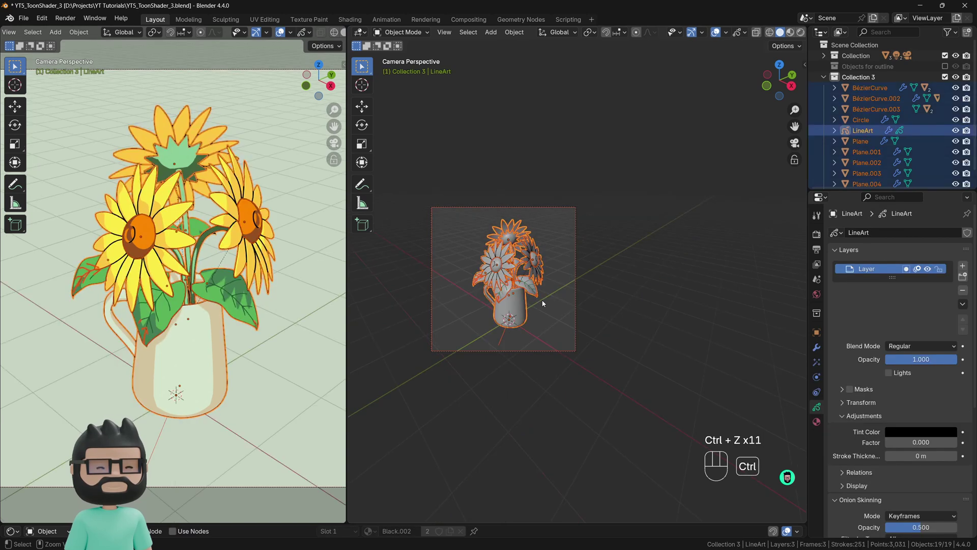
# Select the leaf overlapping the vase's rim opposite the handle, and save the file.
pyautogui.click(229, 329)
pyautogui.click(226, 300)
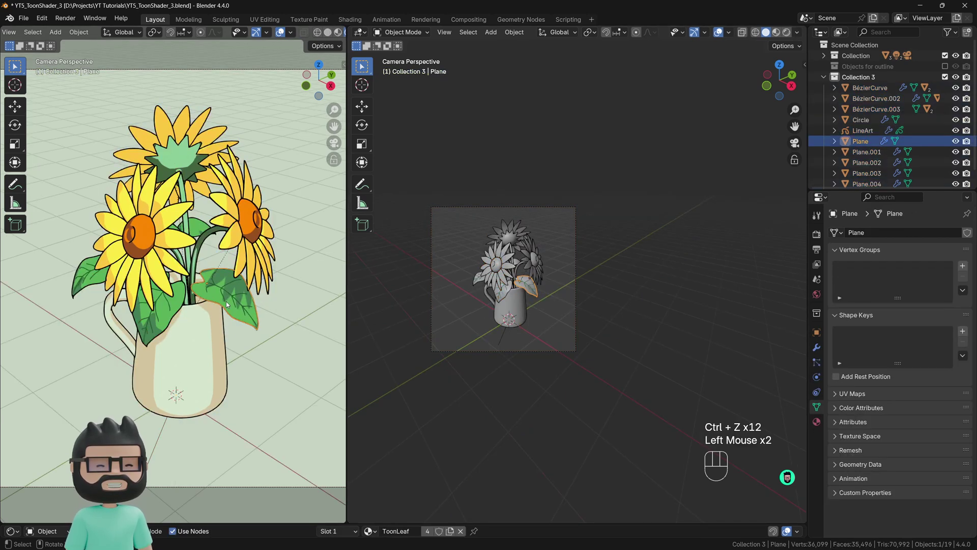
pyautogui.scroll(-2, 226, 301)
pyautogui.hotkey('ctrl', 's')
pyautogui.keyDown('shift'); pyautogui.moveTo(226, 301); pyautogui.dragTo(224, 290, button='middle'); pyautogui.keyUp('shift')
pyautogui.keyDown('shift'); pyautogui.scroll(-1, 224, 290); pyautogui.keyUp('shift')
pyautogui.scroll(2, 224, 286)
pyautogui.scroll(2, 224, 286)
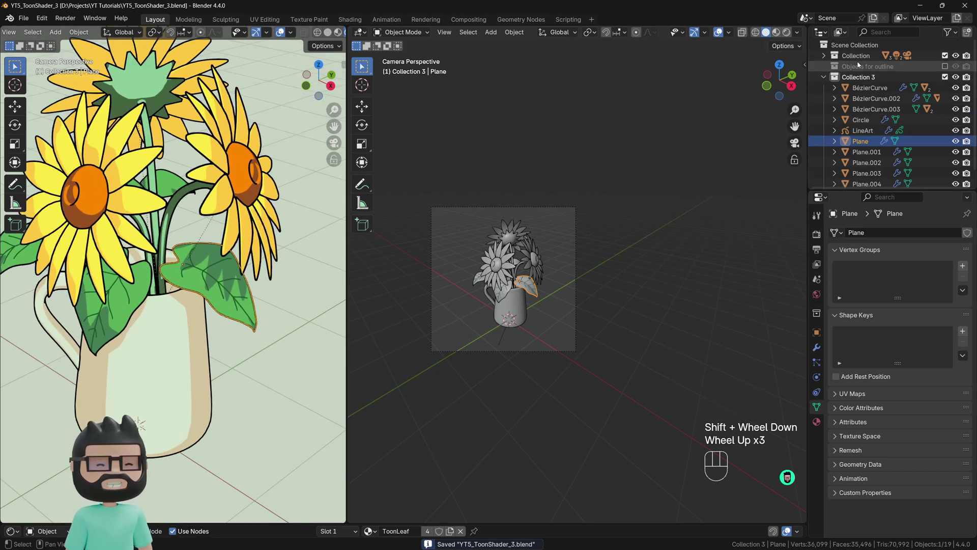
# Select the Sun.001 light and switch its shadow off and back on to compare the shading.
pyautogui.click(824, 56)
pyautogui.click(865, 109)
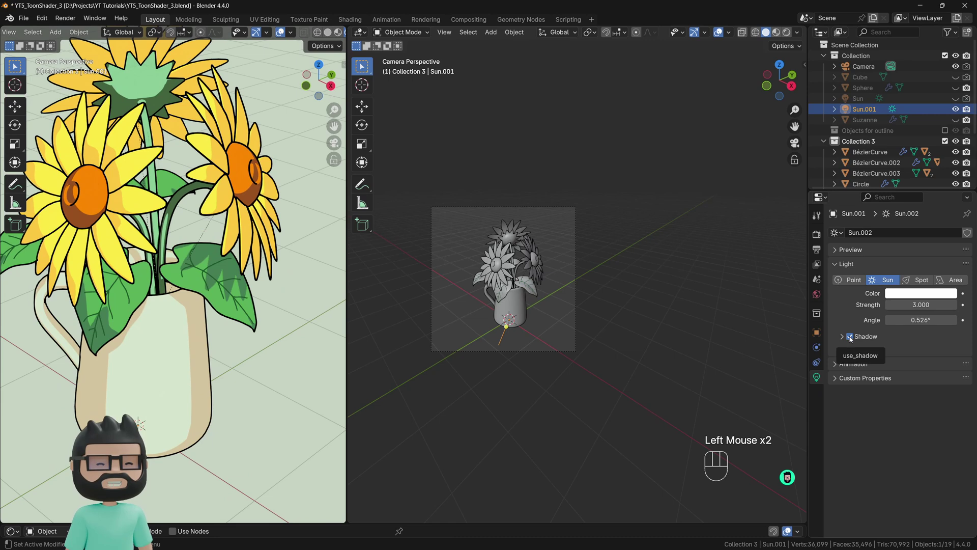
pyautogui.click(849, 337)
pyautogui.scroll(-3, 256, 293)
pyautogui.keyDown('shift'); pyautogui.moveTo(256, 293); pyautogui.dragTo(194, 271, button='middle'); pyautogui.keyUp('shift')
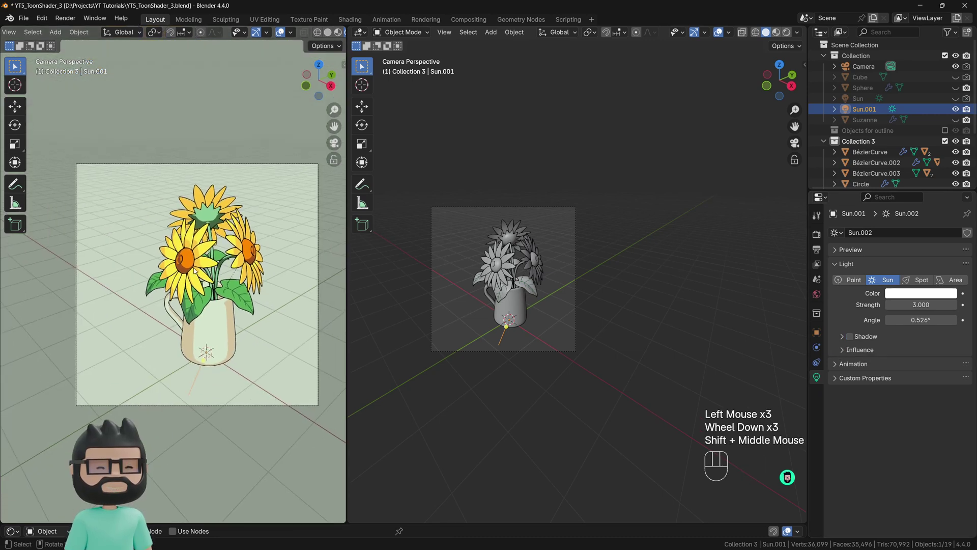
pyautogui.click(870, 334)
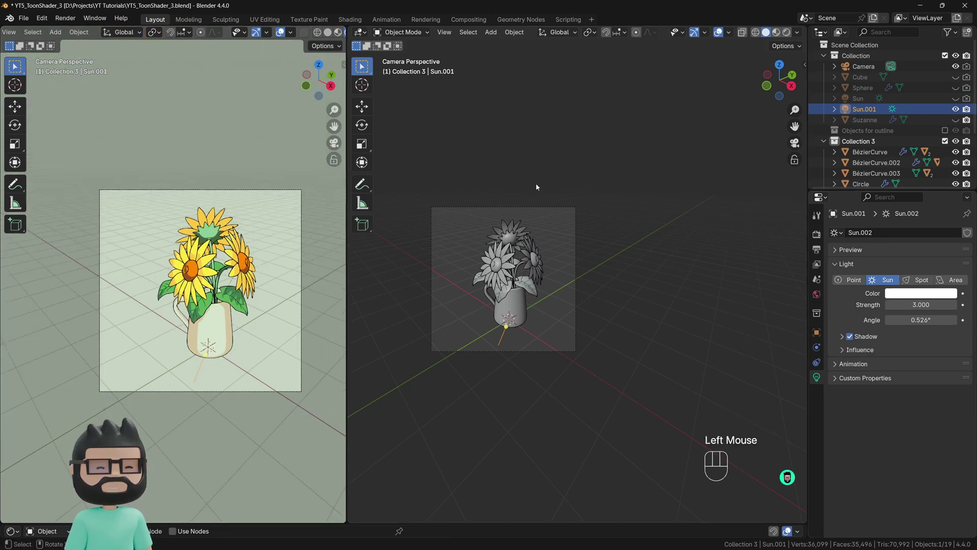
# Render the image, examine the outlines and leaves up close, and close the render window.
pyautogui.click(68, 19)
pyautogui.click(80, 37)
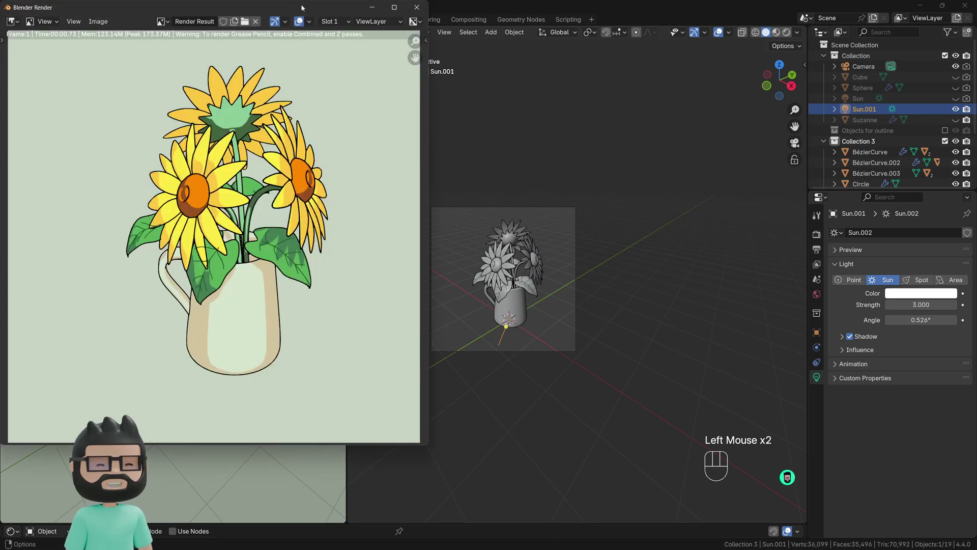
pyautogui.moveTo(301, 7); pyautogui.dragTo(492, 64)
pyautogui.scroll(3, 432, 231)
pyautogui.moveTo(383, 406); pyautogui.dragTo(398, 304, button='middle')
pyautogui.scroll(-4, 396, 312)
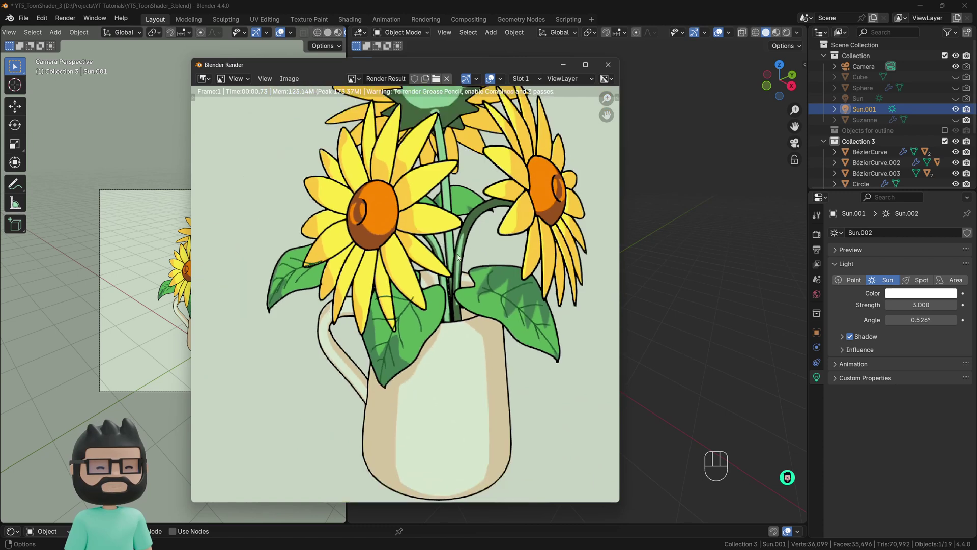
pyautogui.scroll(-1, 584, 148)
pyautogui.scroll(-1, 584, 148)
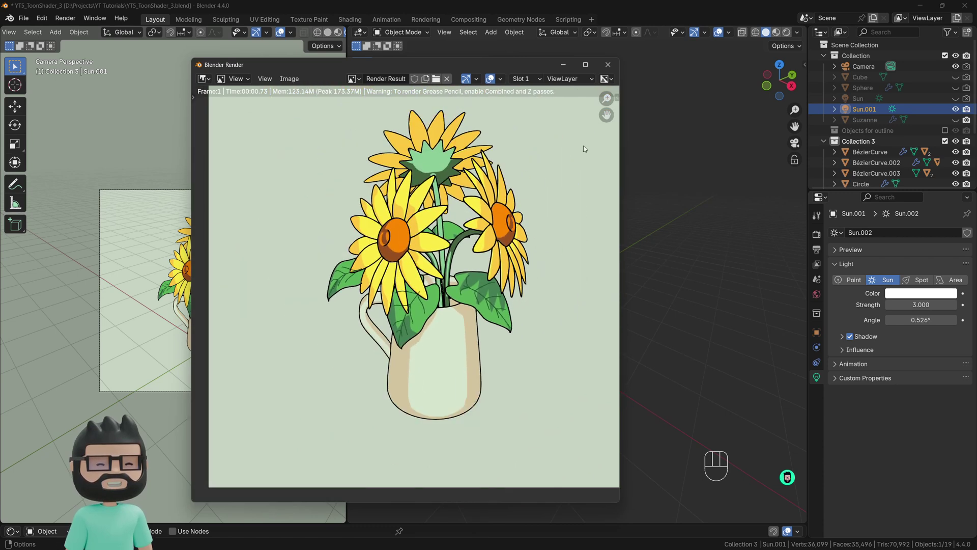
pyautogui.click(608, 64)
# Enable the Z pass for the view layer and render the image again to check the Grease Pencil lines.
pyautogui.click(816, 264)
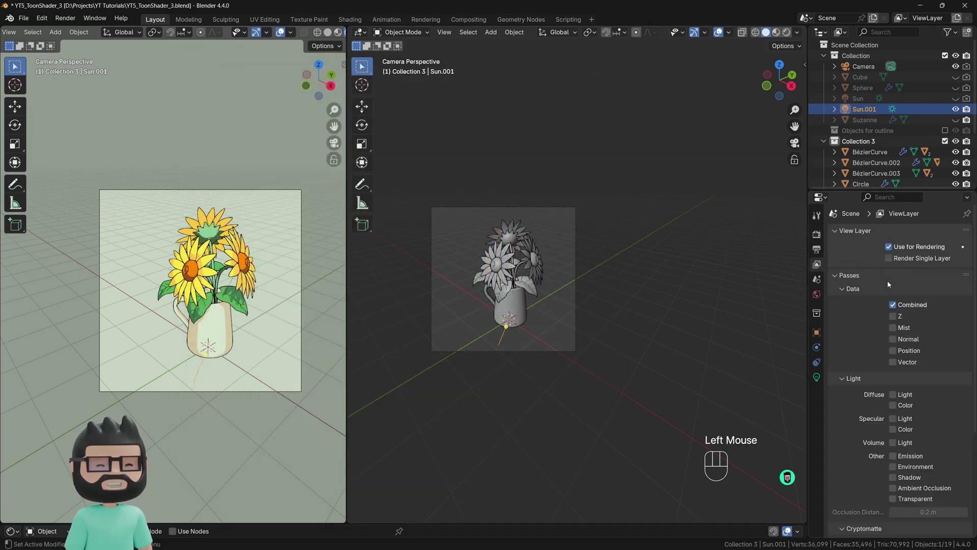
pyautogui.click(893, 316)
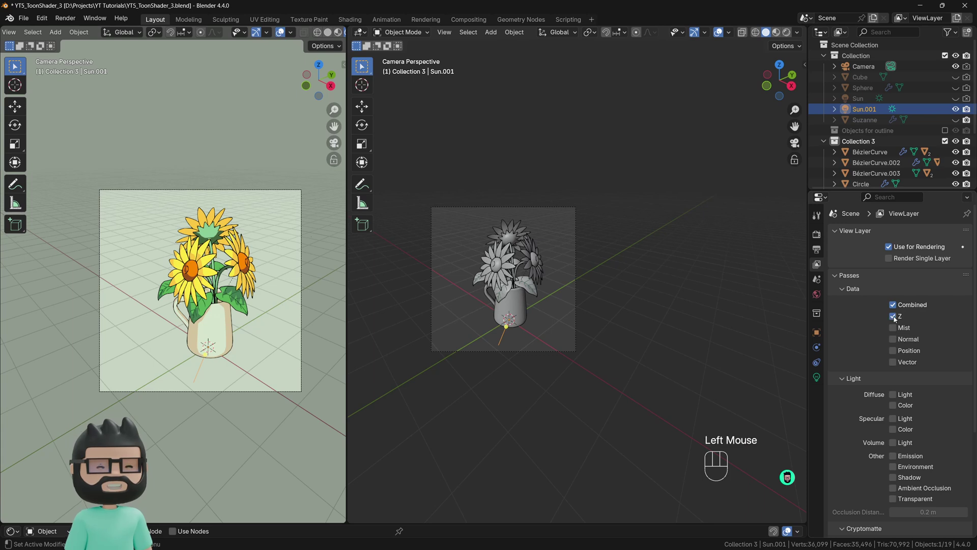
pyautogui.click(65, 19)
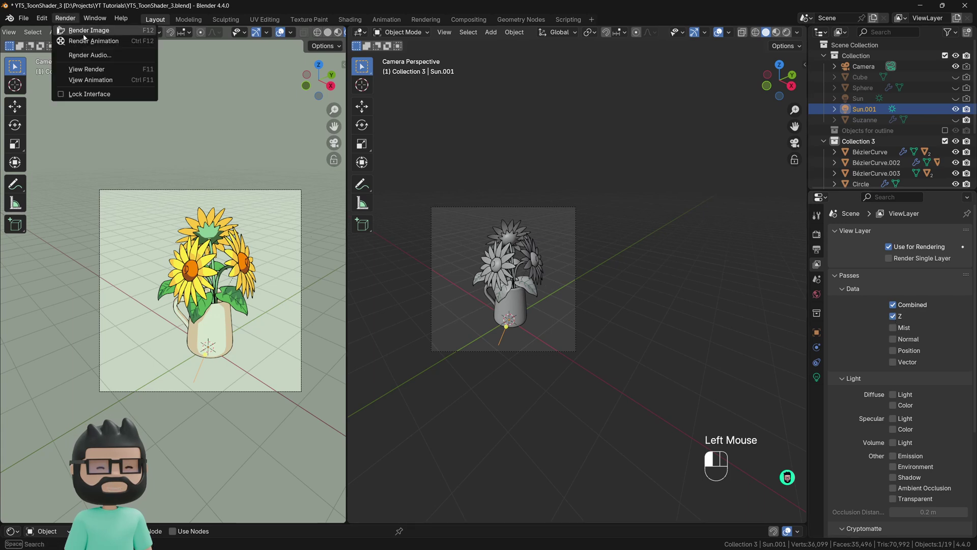
pyautogui.click(84, 32)
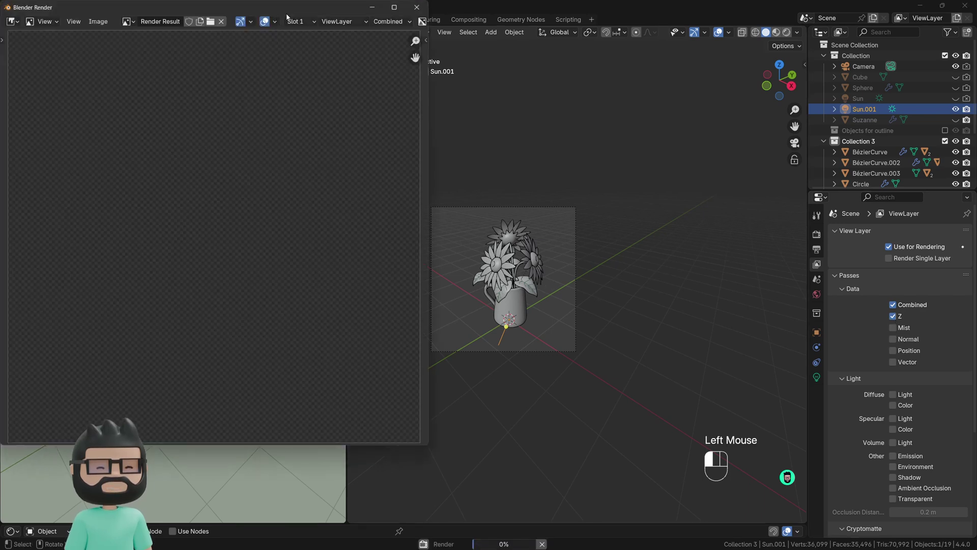
pyautogui.moveTo(286, 15); pyautogui.dragTo(457, 62)
pyautogui.scroll(5, 390, 337)
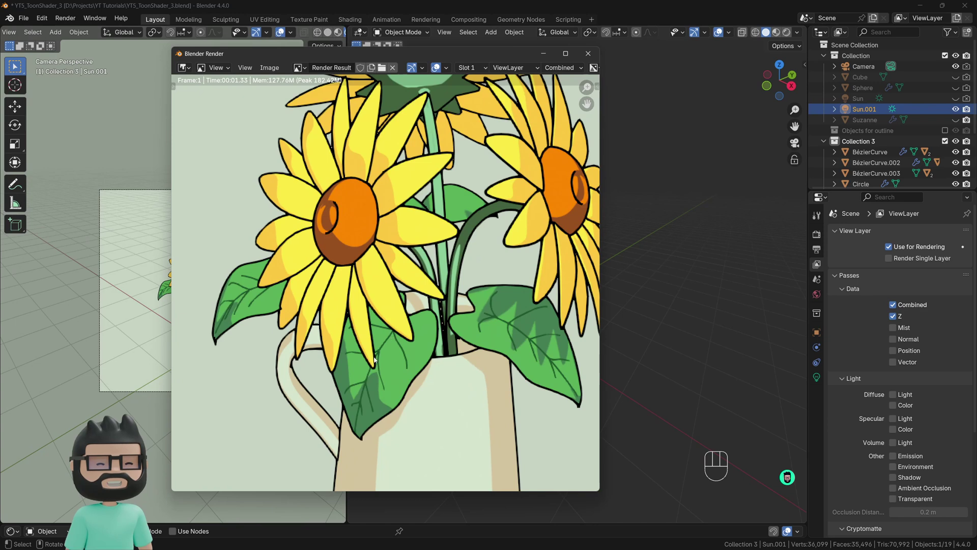
pyautogui.scroll(-5, 396, 341)
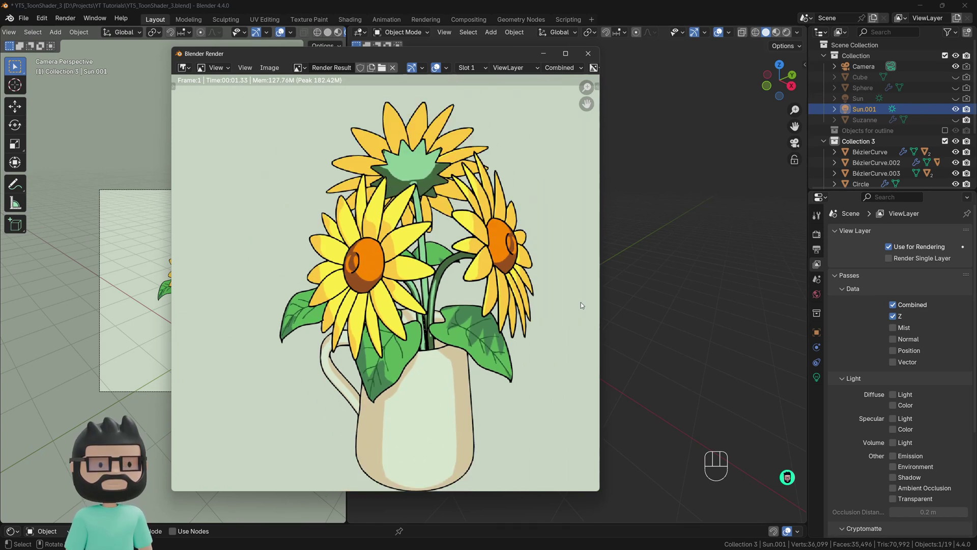
pyautogui.scroll(-1, 394, 304)
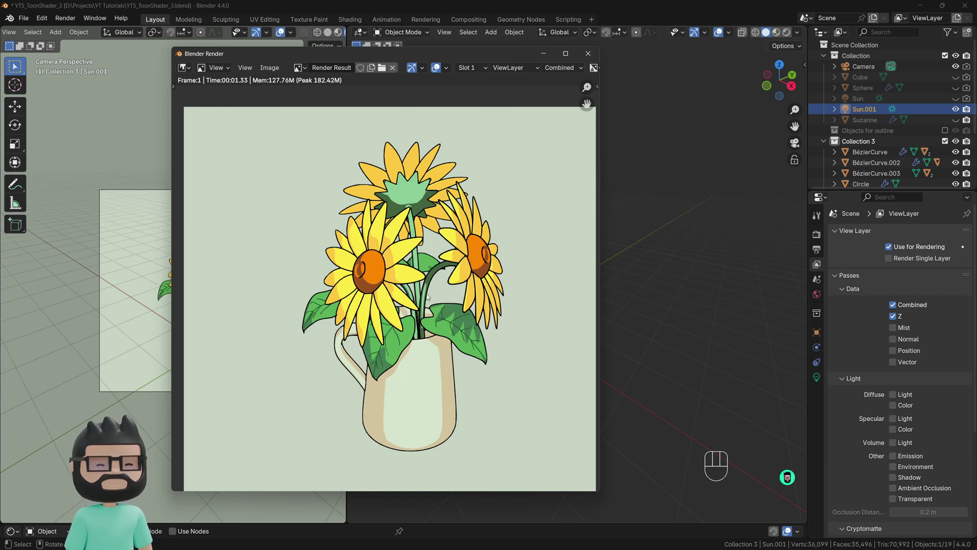
pyautogui.click(588, 53)
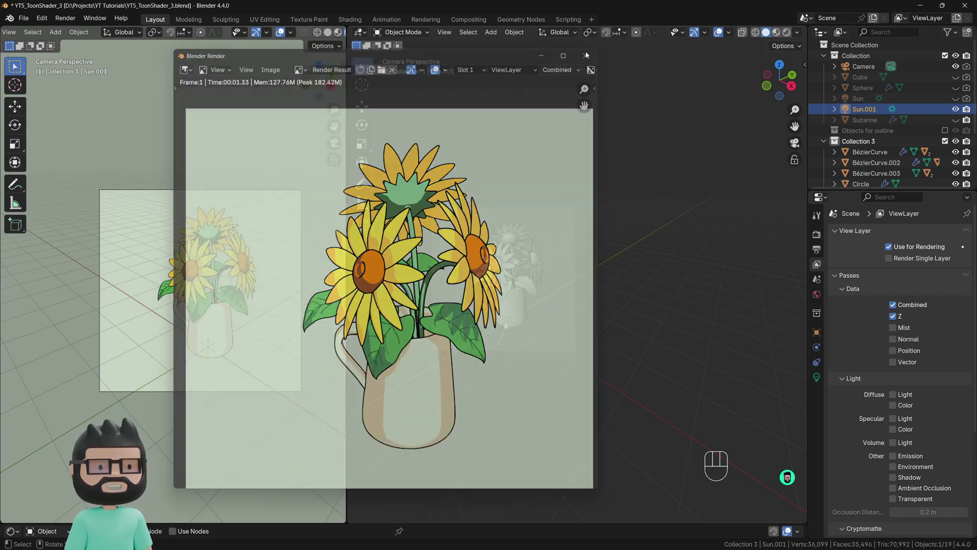
# Select the hand-drawn leaf vein strokes and turn on In Front in their viewport display settings.
pyautogui.click(503, 291)
pyautogui.click(501, 291)
pyautogui.scroll(3, 499, 292)
pyautogui.scroll(-1, 499, 292)
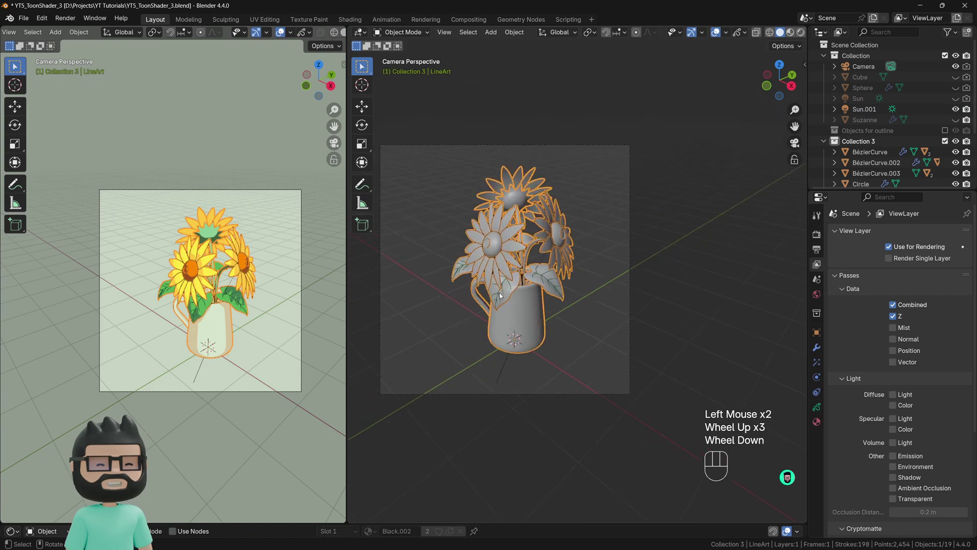
pyautogui.click(498, 294)
pyautogui.click(498, 296)
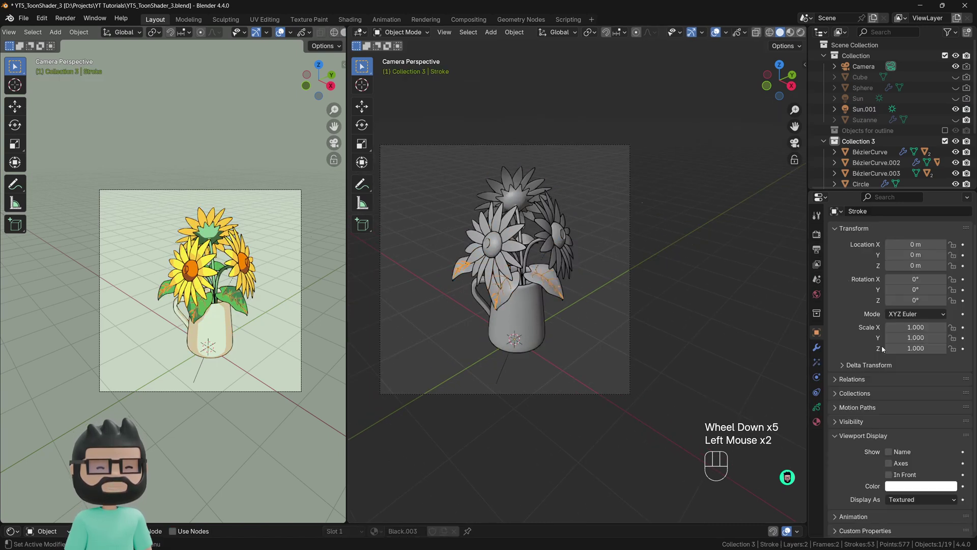
pyautogui.scroll(-2, 880, 353)
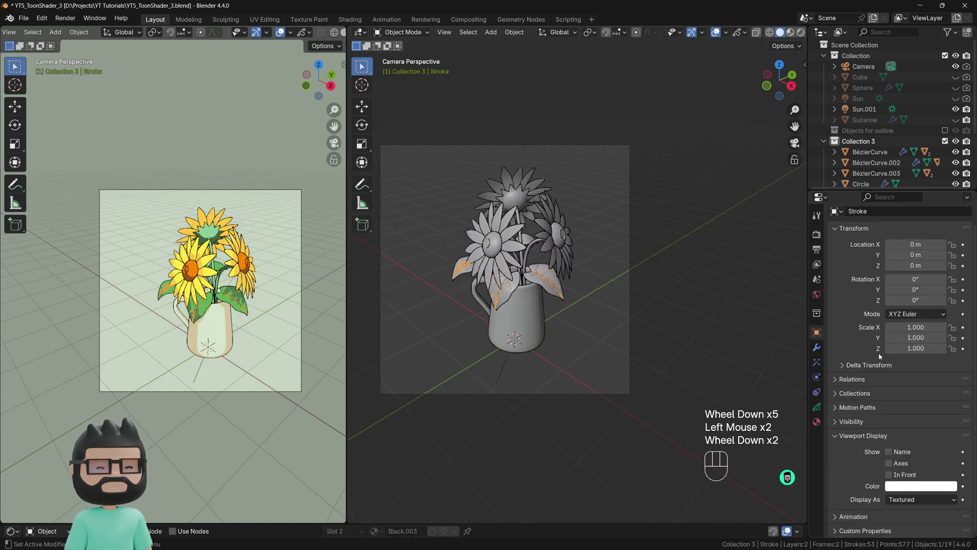
pyautogui.click(890, 475)
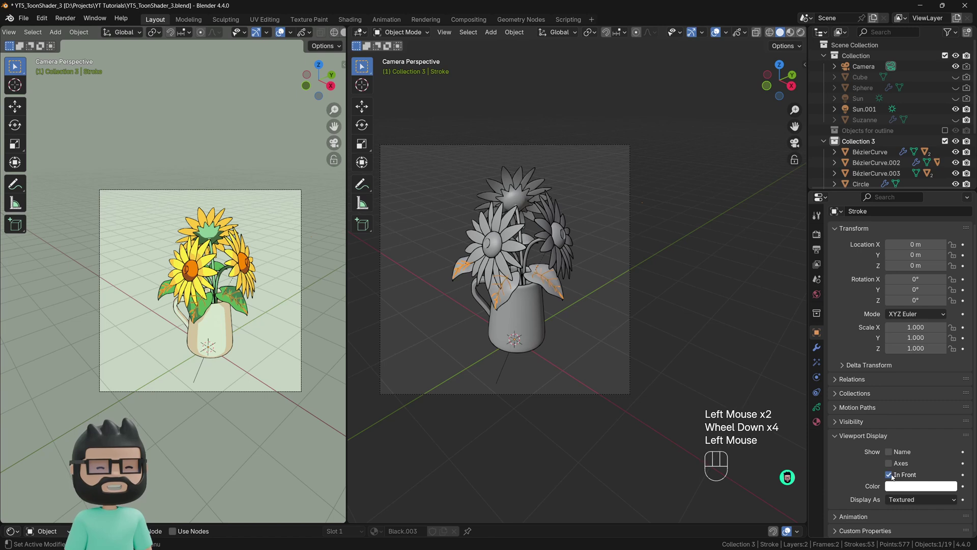
# Select the vase, render the image to check the leaf veins, and close the render window.
pyautogui.click(184, 306)
pyautogui.scroll(2, 196, 306)
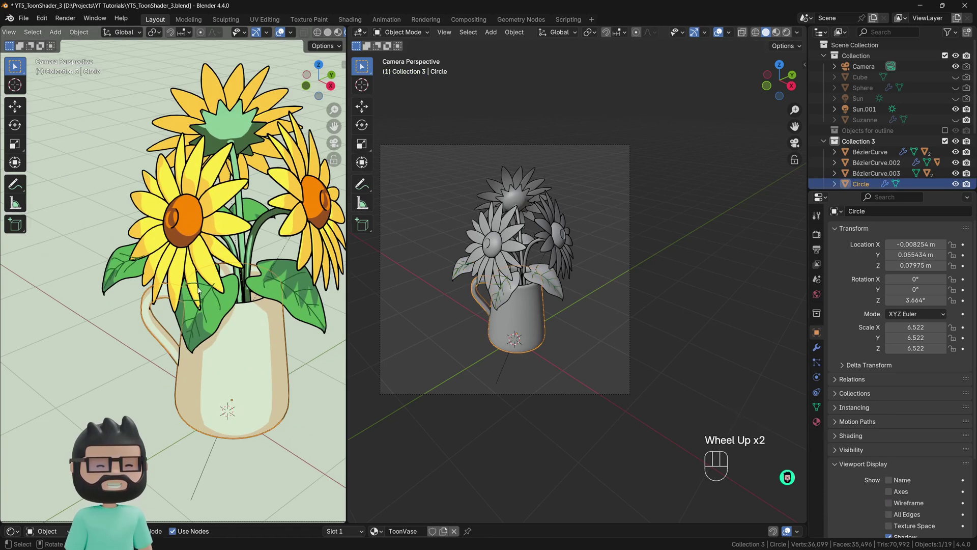
pyautogui.press('F12')
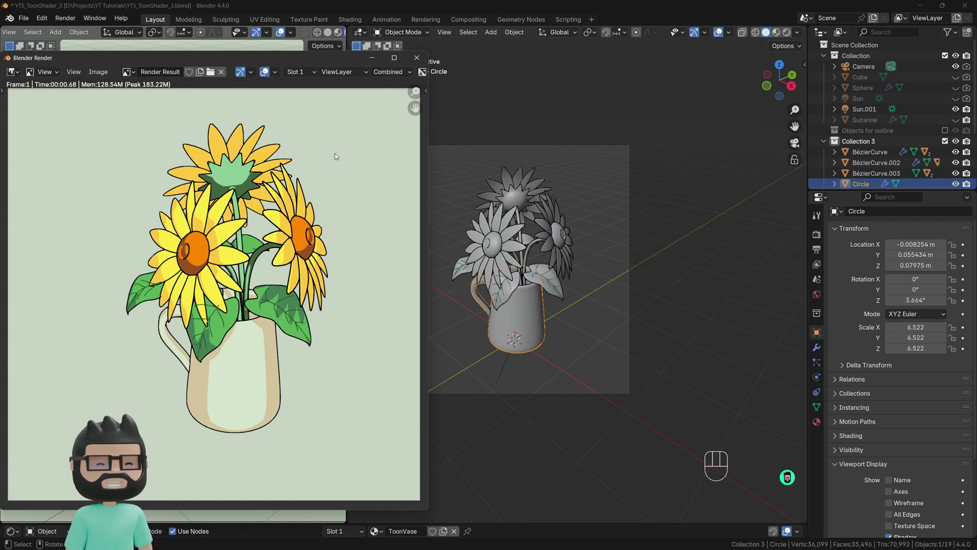
pyautogui.click(416, 57)
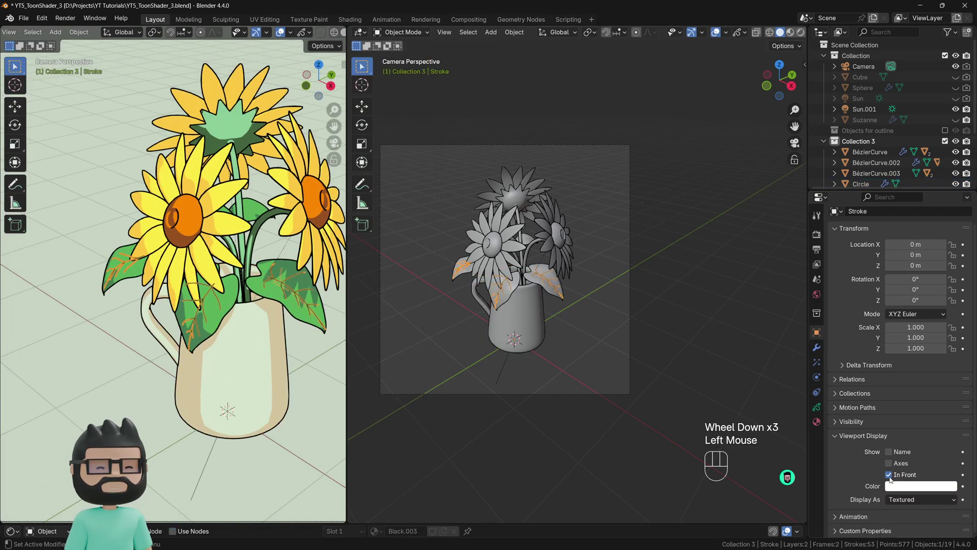
# Turn off In Front for the leaf vein strokes and open the view layer's pass settings.
pyautogui.click(889, 475)
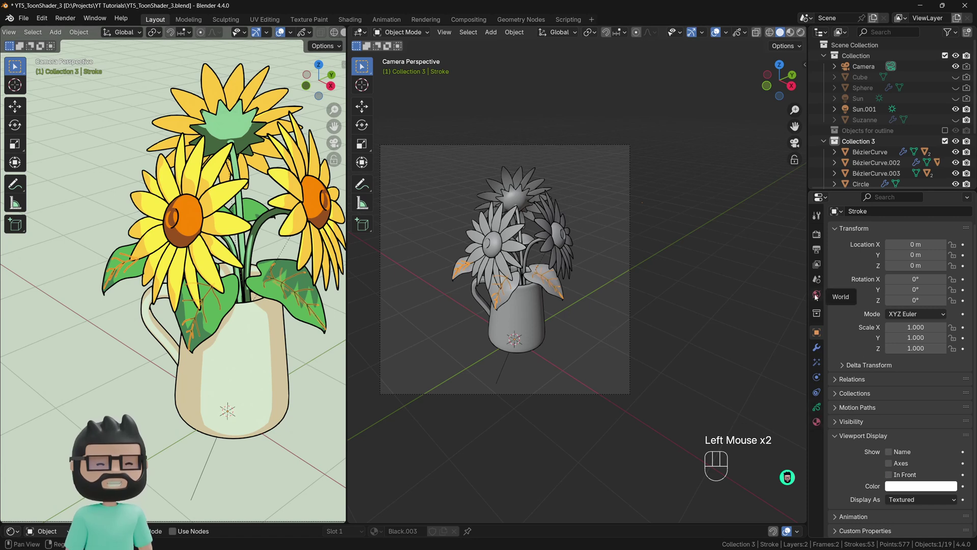
pyautogui.click(816, 264)
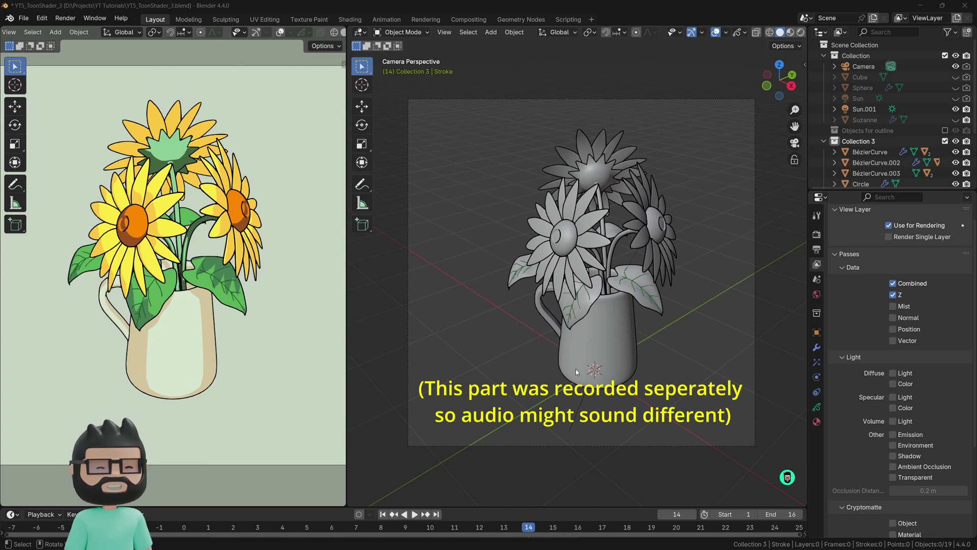
# Play the animation to check the leaf vein strokes, and move their keyframe to frame 1.
pyautogui.click(414, 514)
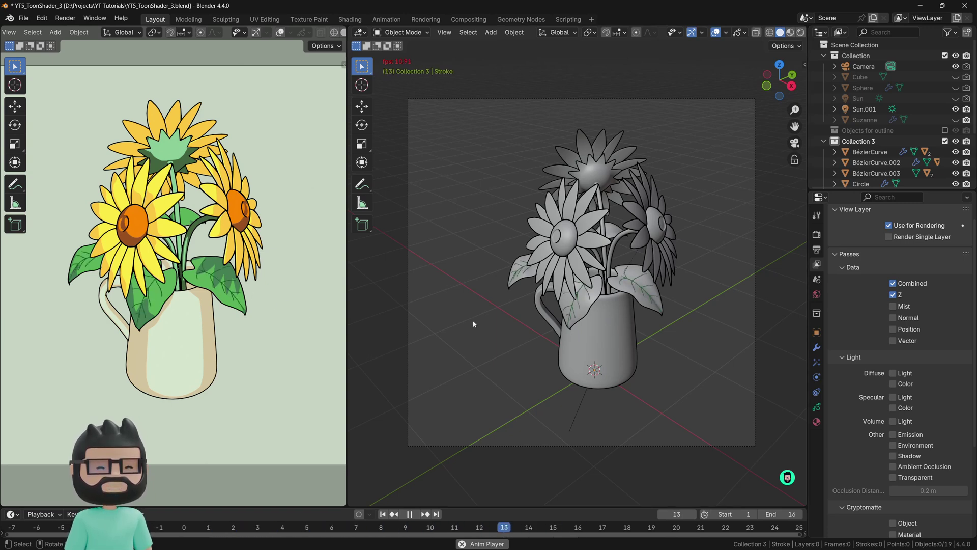
pyautogui.press('space')
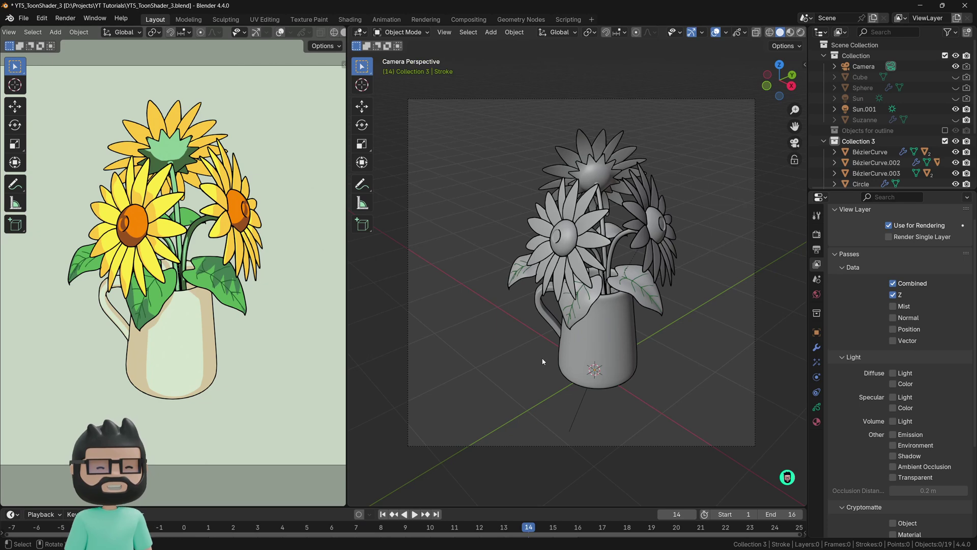
pyautogui.click(637, 289)
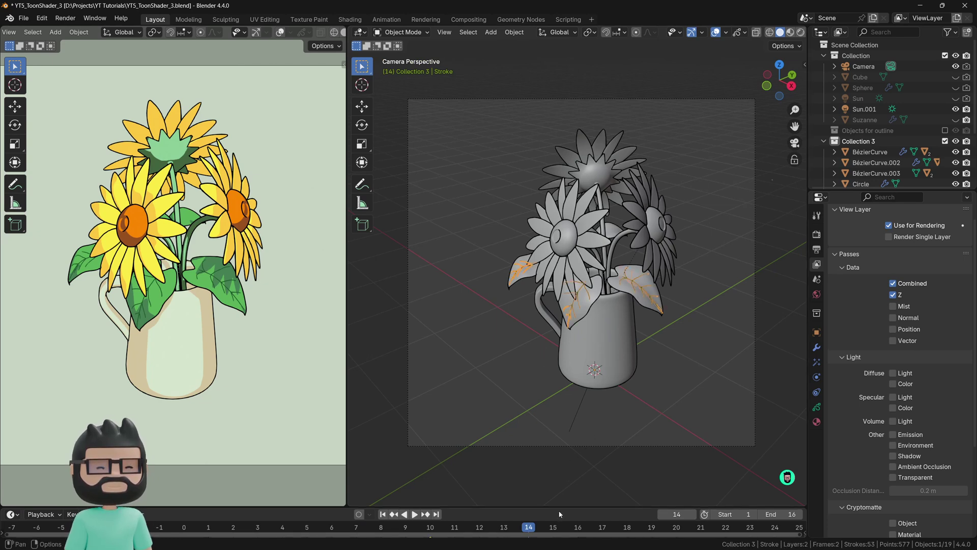
pyautogui.moveTo(559, 506); pyautogui.dragTo(557, 405)
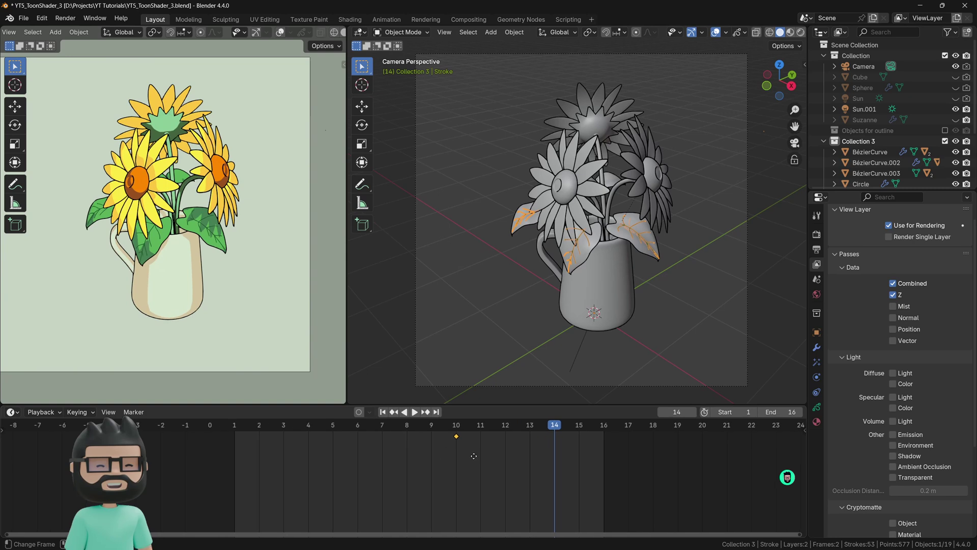
pyautogui.moveTo(473, 456); pyautogui.dragTo(599, 456, button='middle')
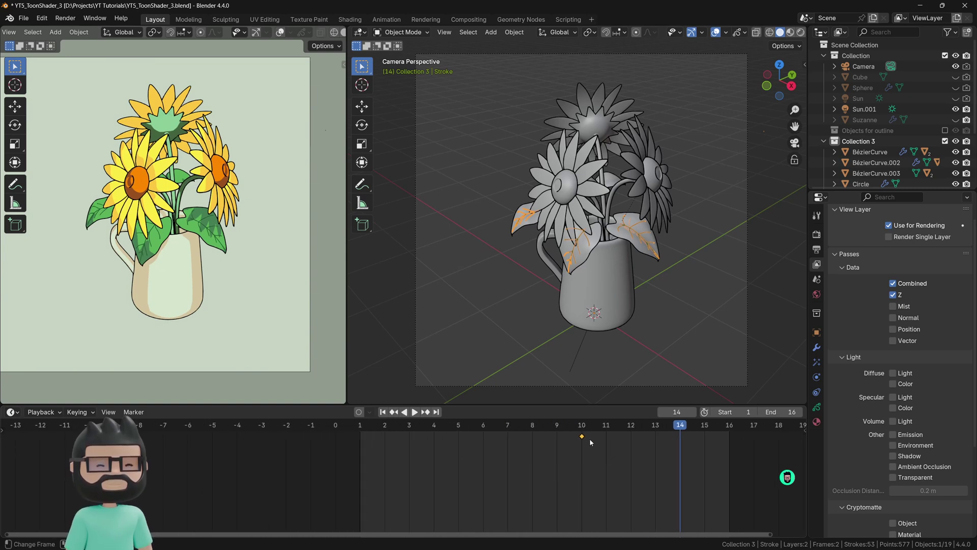
pyautogui.press('g')
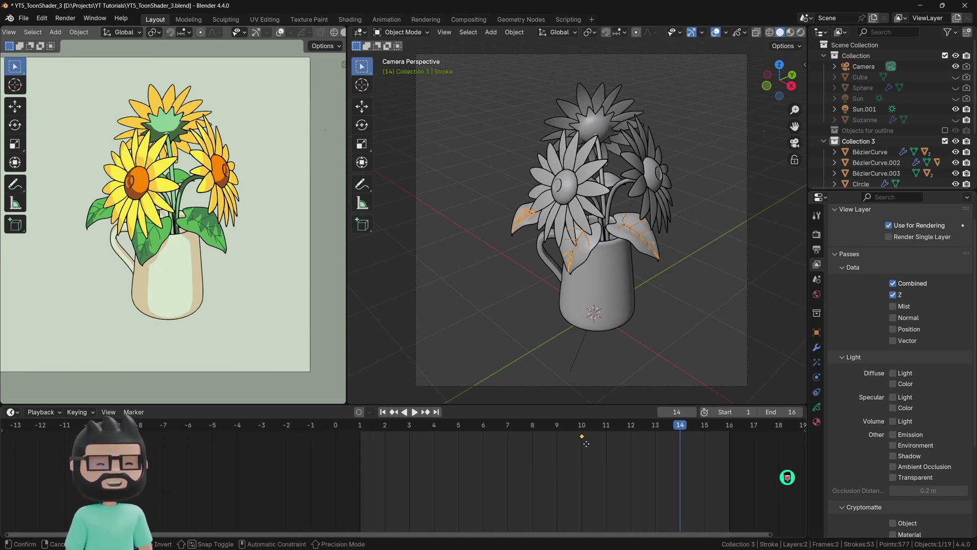
pyautogui.click(379, 447)
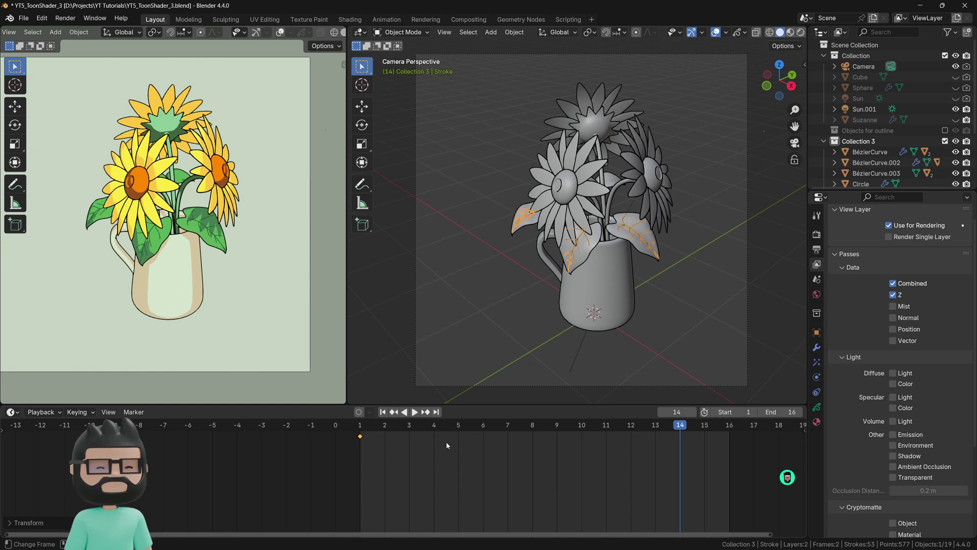
# Test the vein strokes' keyframe at frame 9 during playback, stop it, and return the keyframe to the start of the animation.
pyautogui.click(414, 412)
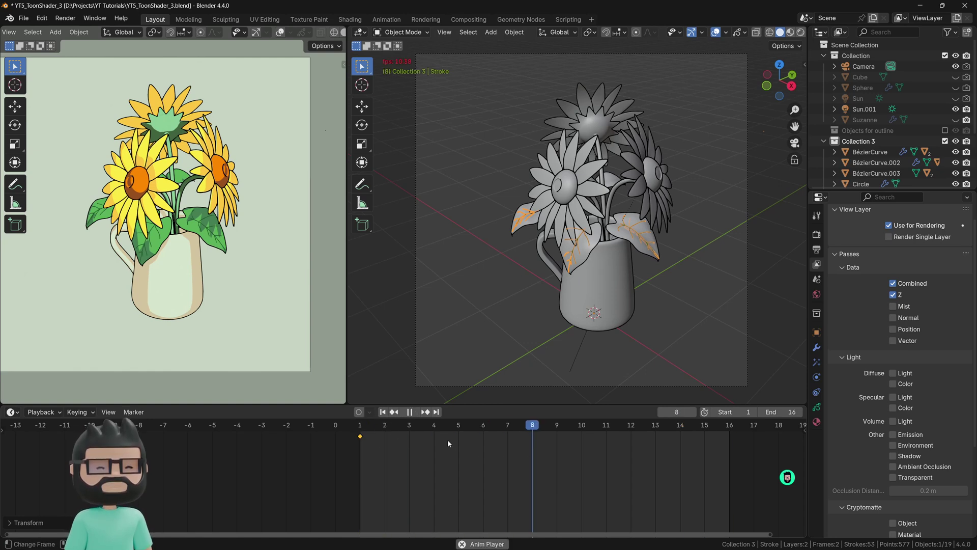
pyautogui.press('g')
pyautogui.click(533, 453)
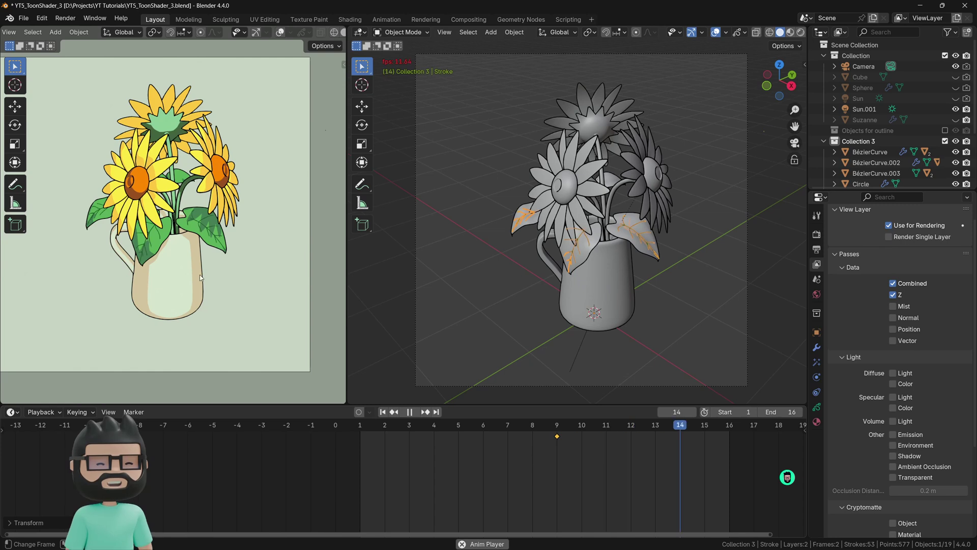
pyautogui.press('space')
pyautogui.moveTo(593, 452); pyautogui.dragTo(549, 437)
pyautogui.press('g')
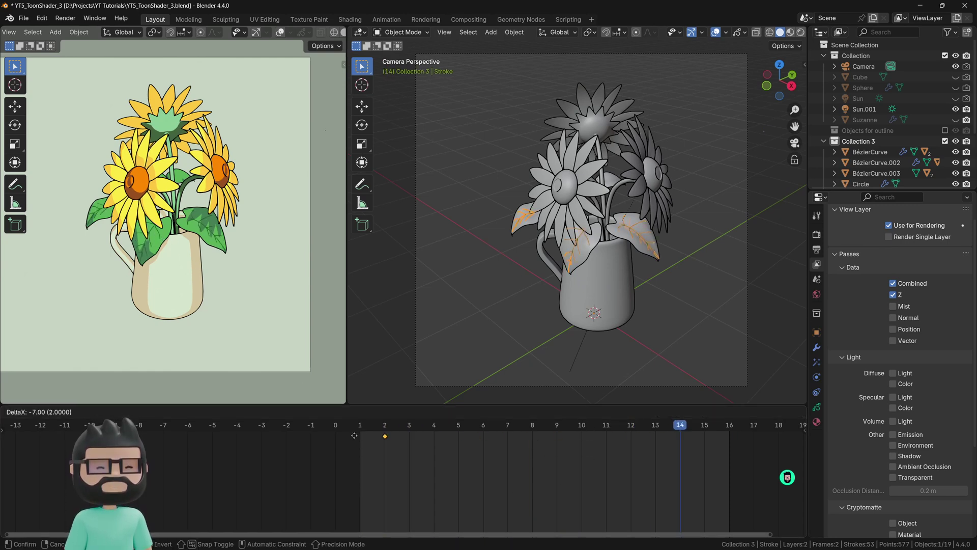
pyautogui.click(346, 436)
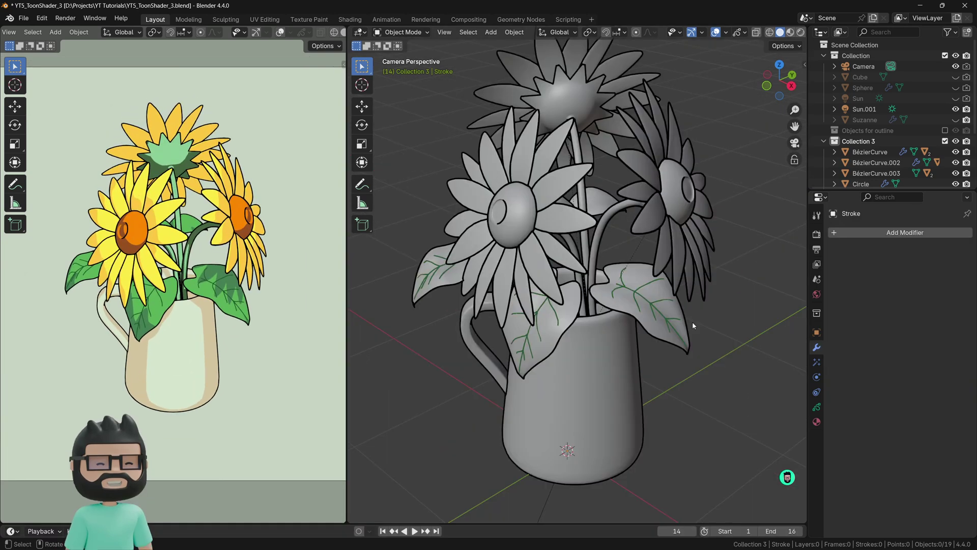
# Examine the layer stroke thickness adjustments of the line art outline and of the hand-drawn leaf vein strokes.
pyautogui.click(682, 283)
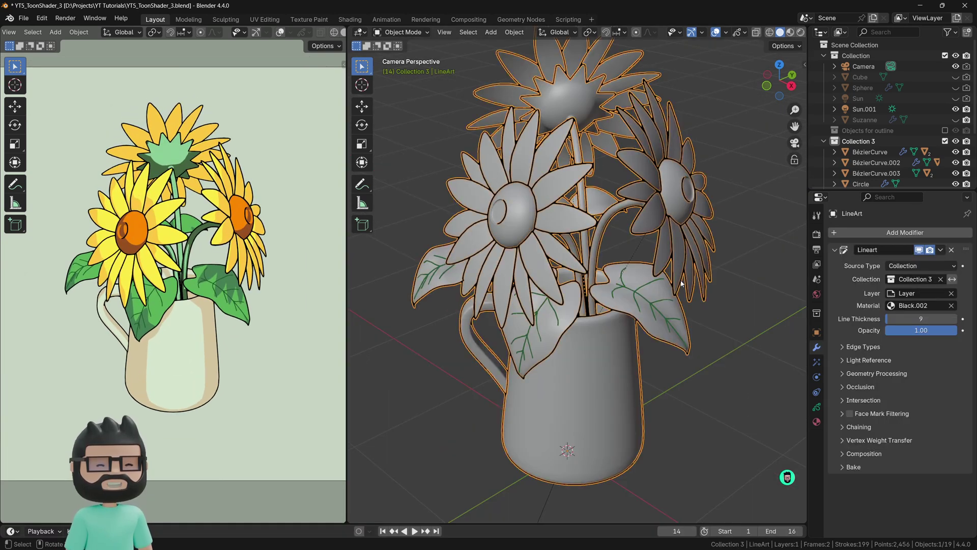
pyautogui.click(816, 406)
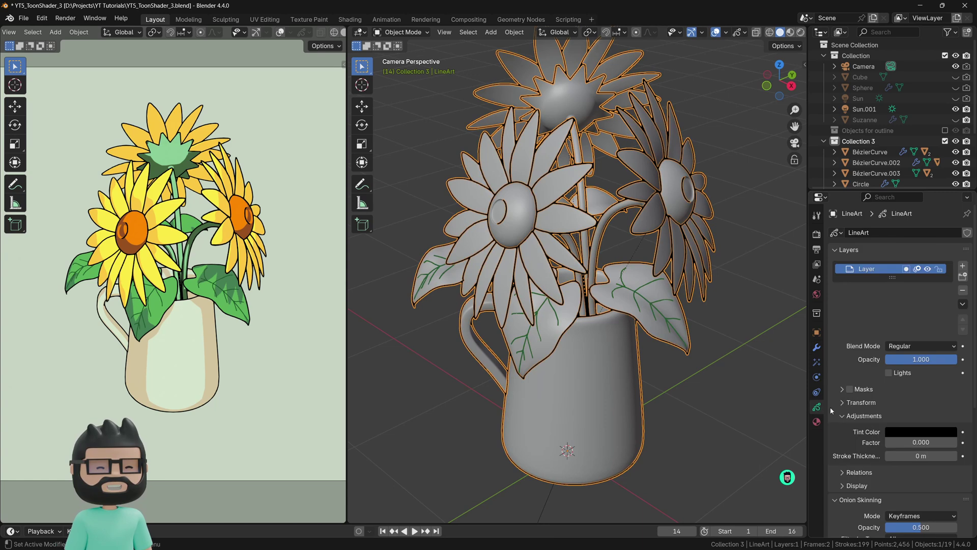
pyautogui.moveTo(898, 456); pyautogui.dragTo(912, 455)
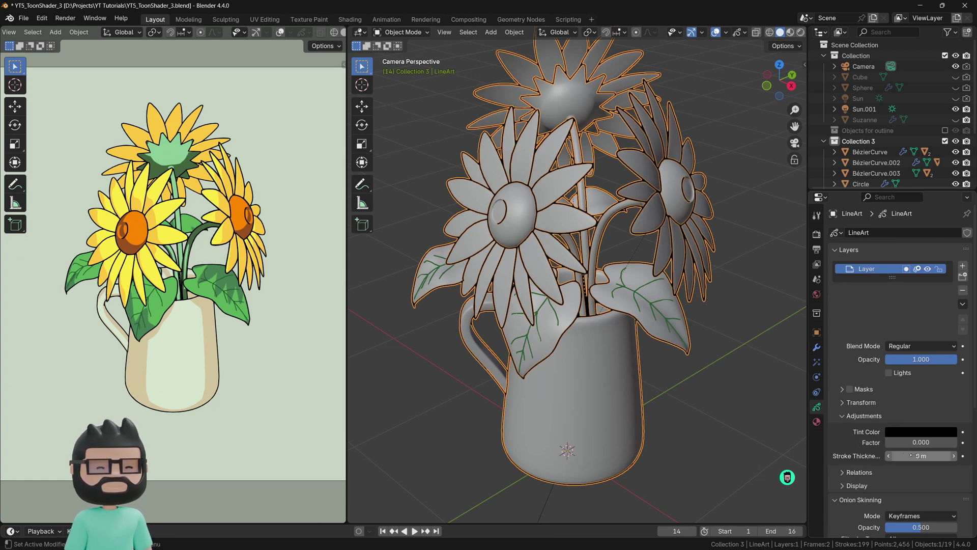
pyautogui.click(638, 294)
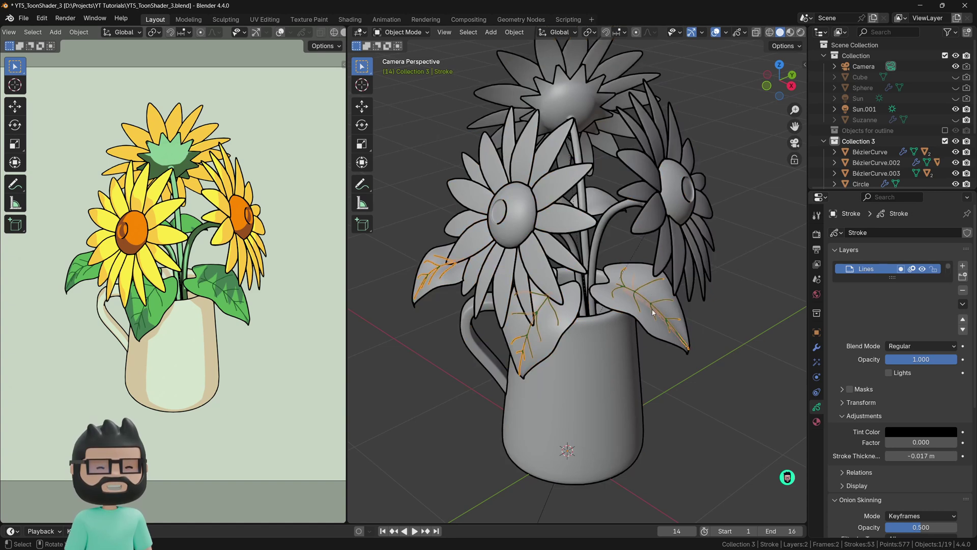
pyautogui.click(402, 32)
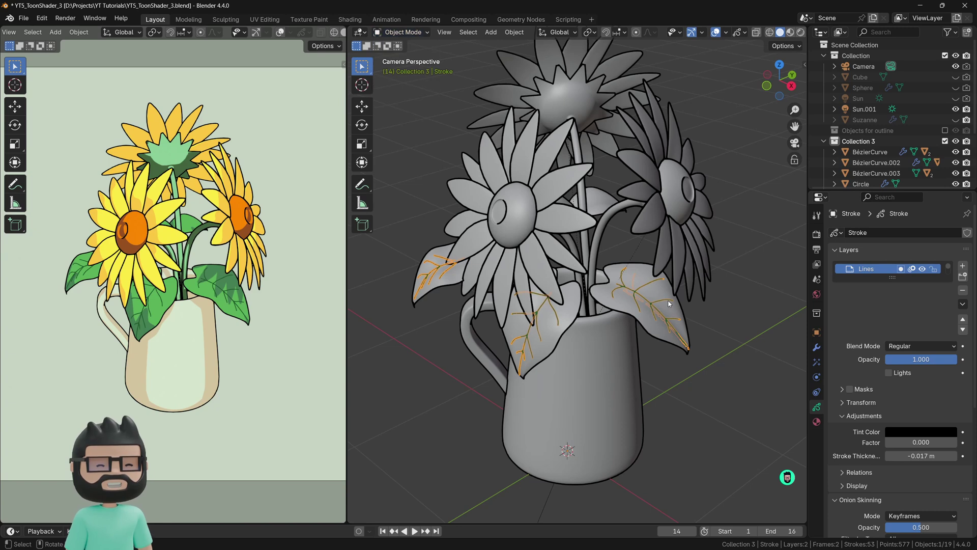
pyautogui.moveTo(931, 456)
pyautogui.mouseDown()
pyautogui.moveTo(962, 455)
pyautogui.moveTo(946, 456)
pyautogui.mouseUp()
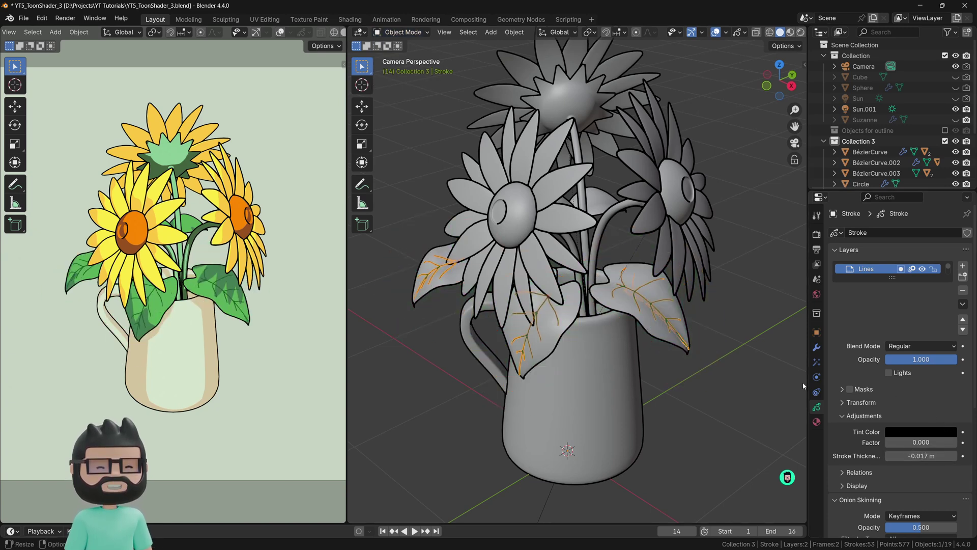
# Add a Thickness modifier to the line art outline object.
pyautogui.click(816, 347)
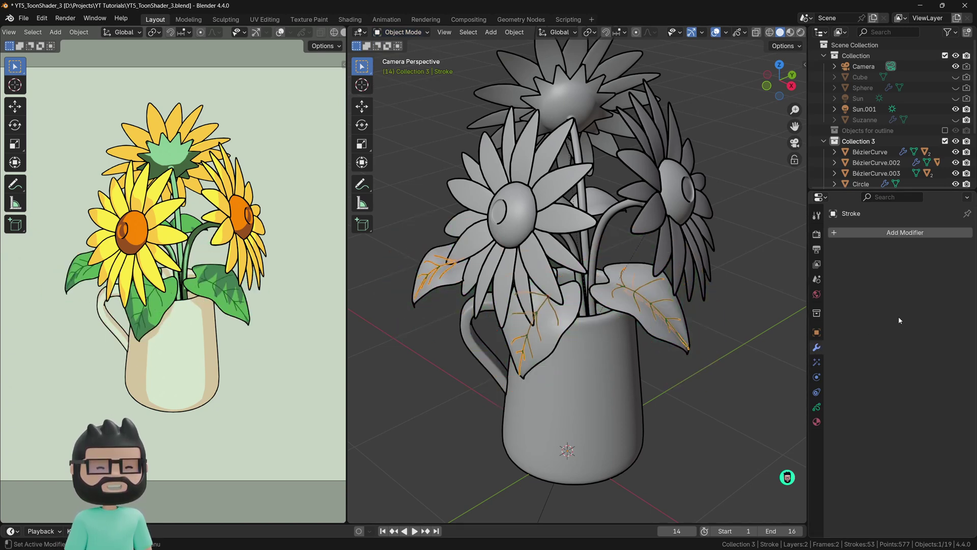
pyautogui.click(673, 246)
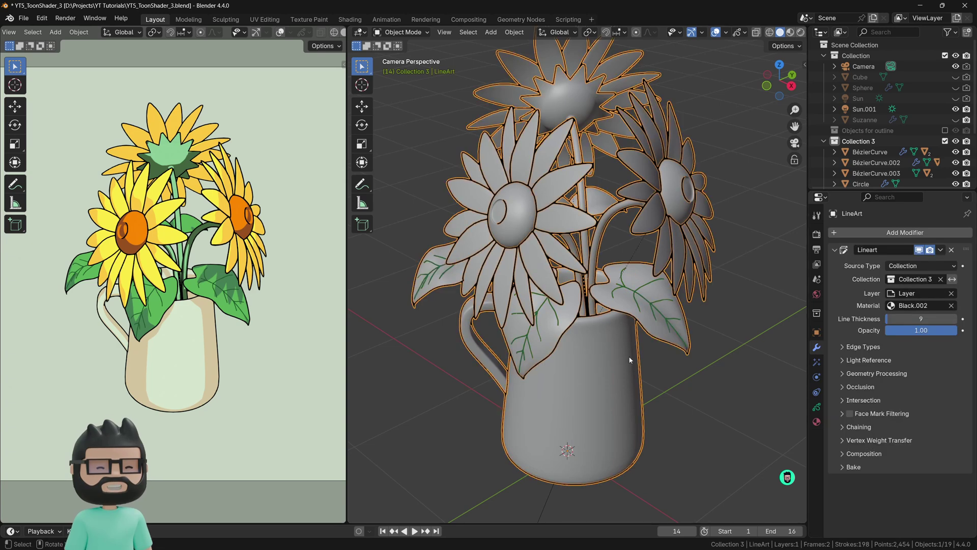
pyautogui.click(839, 232)
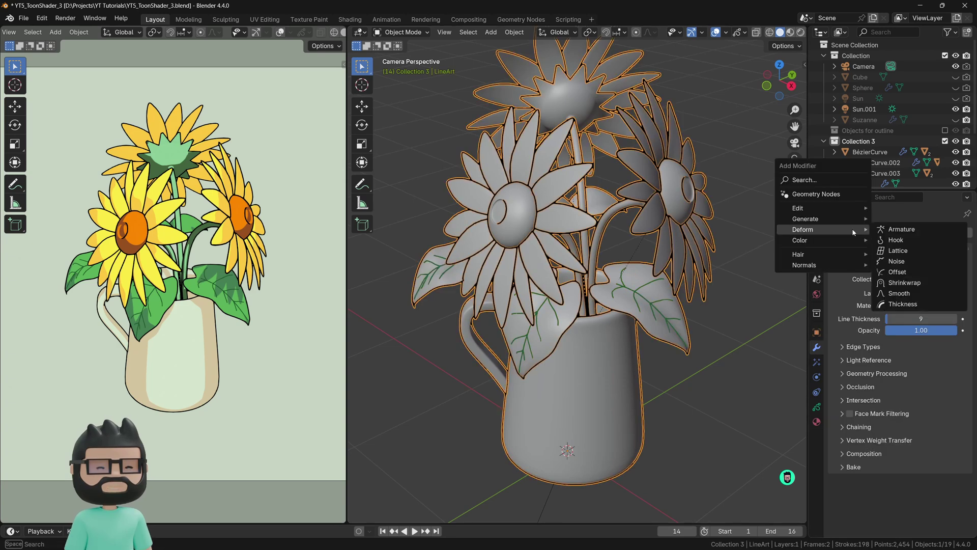
pyautogui.moveTo(834, 229)
pyautogui.click(886, 304)
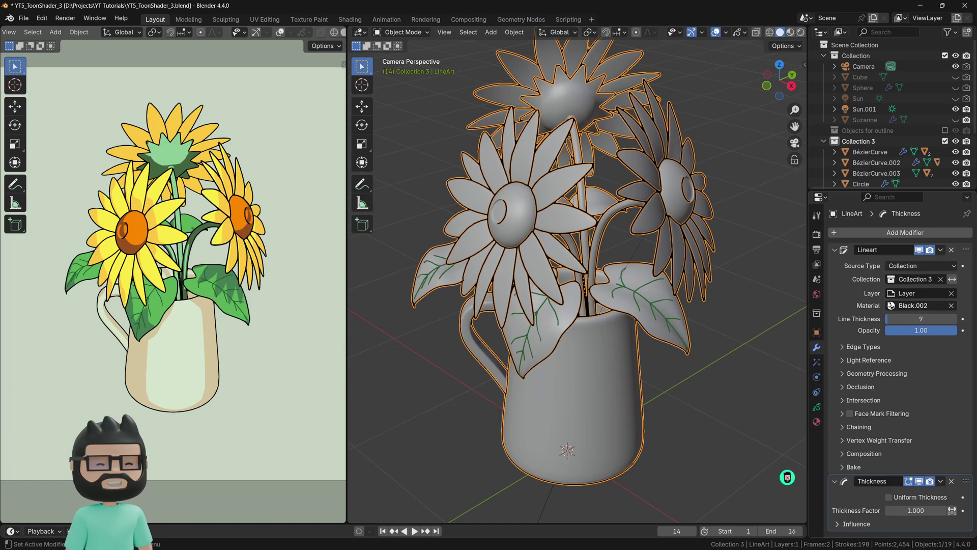
# Try a thickness factor of 0.030 in the Thickness modifier together with a line thickness of 1 in the Lineart modifier.
pyautogui.click(835, 250)
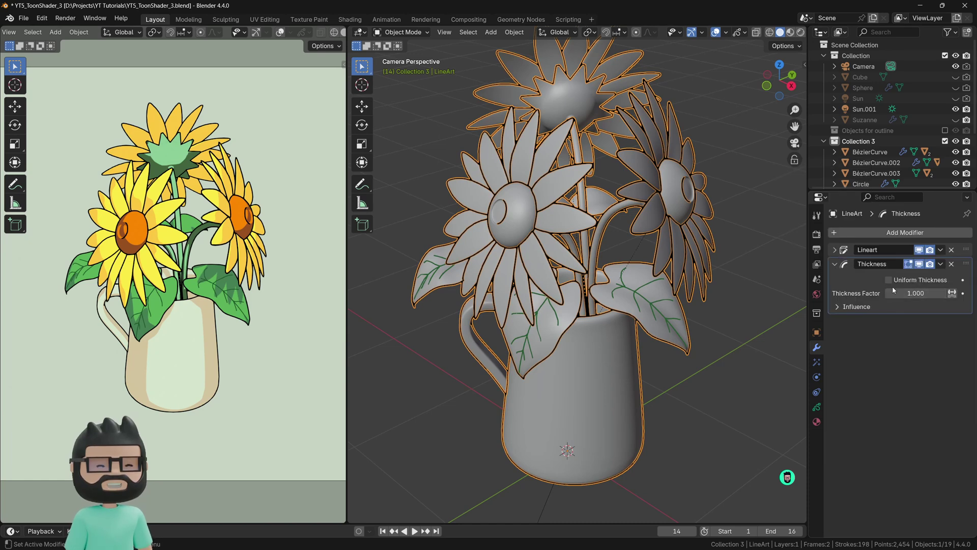
pyautogui.moveTo(916, 293); pyautogui.dragTo(879, 293)
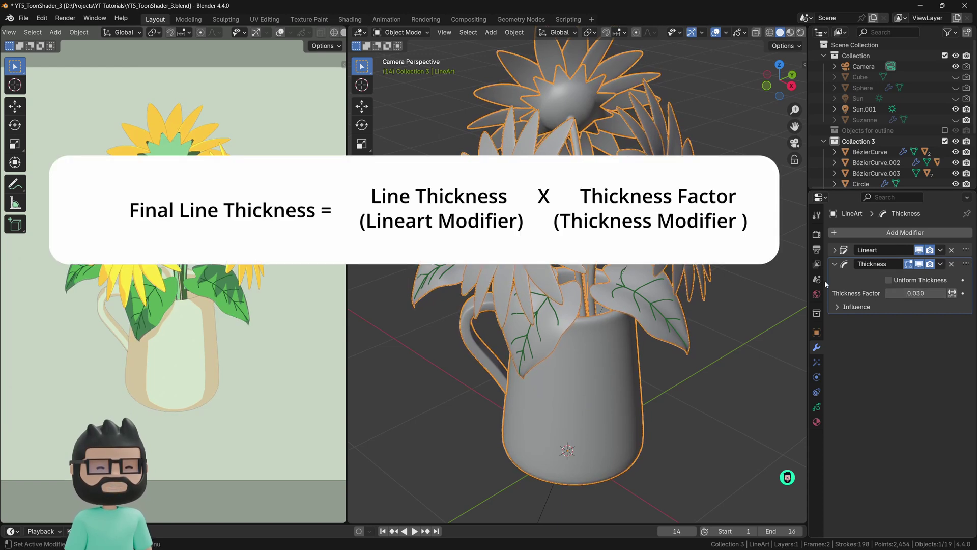
pyautogui.click(835, 264)
pyautogui.click(835, 249)
pyautogui.moveTo(919, 319); pyautogui.dragTo(892, 322)
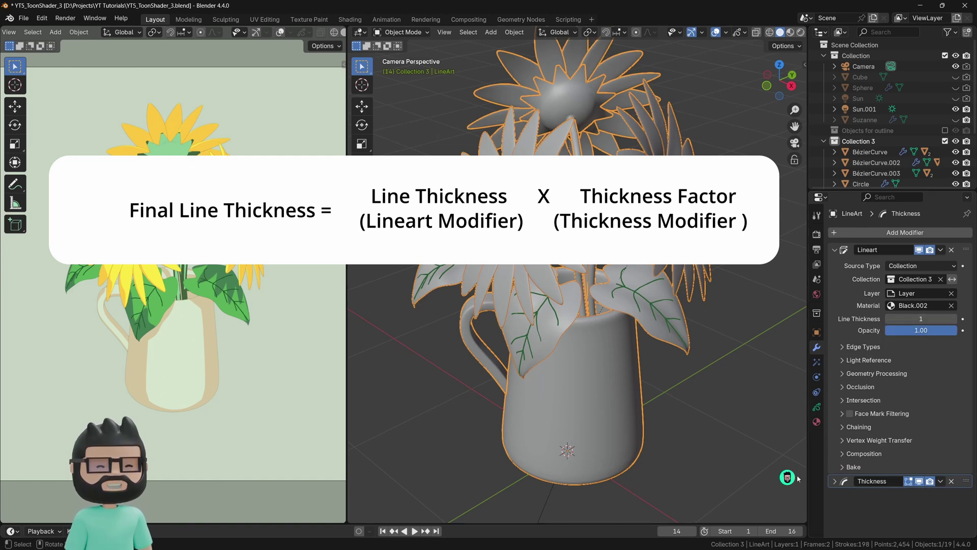
# Show the settings of both line art modifiers together and set the Lineart modifier's line thickness to 2.
pyautogui.click(834, 481)
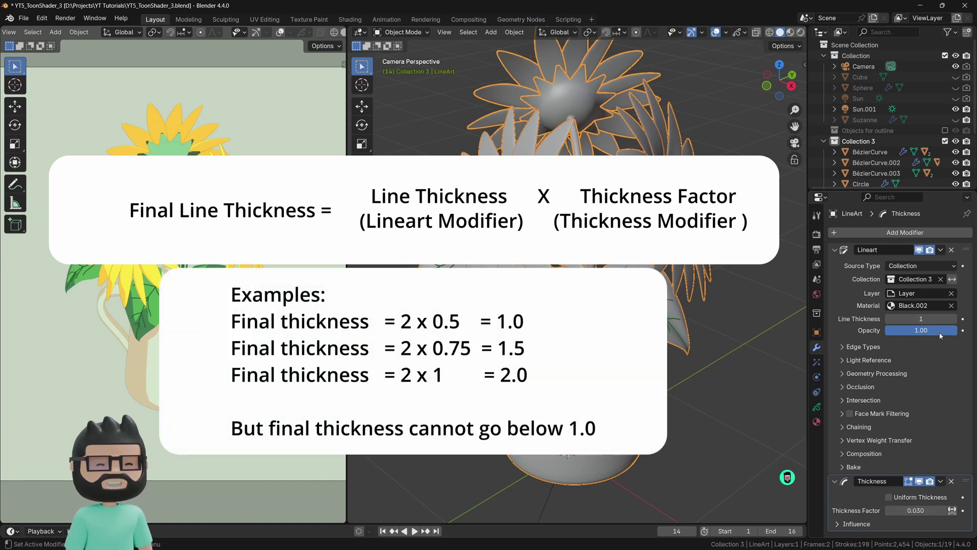
pyautogui.moveTo(901, 191); pyautogui.dragTo(901, 121)
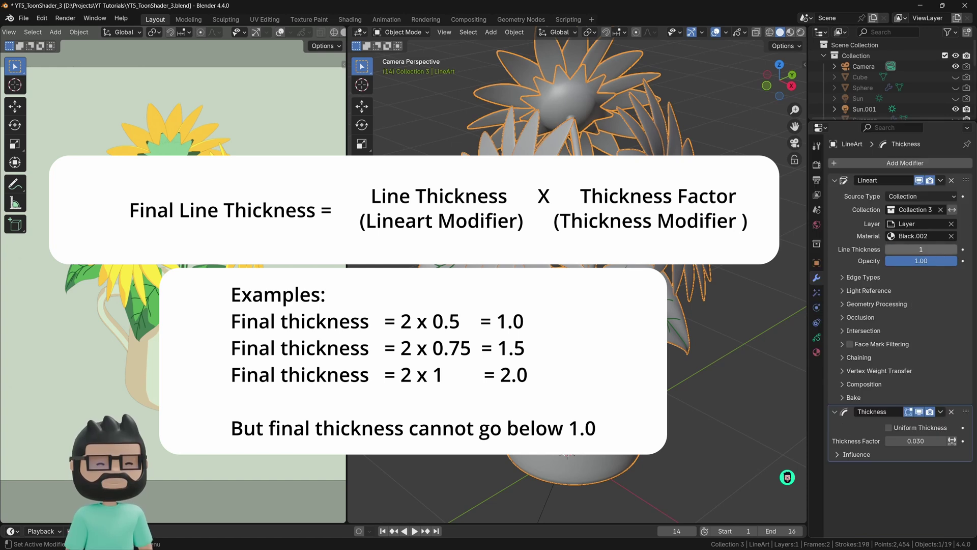
pyautogui.click(909, 249)
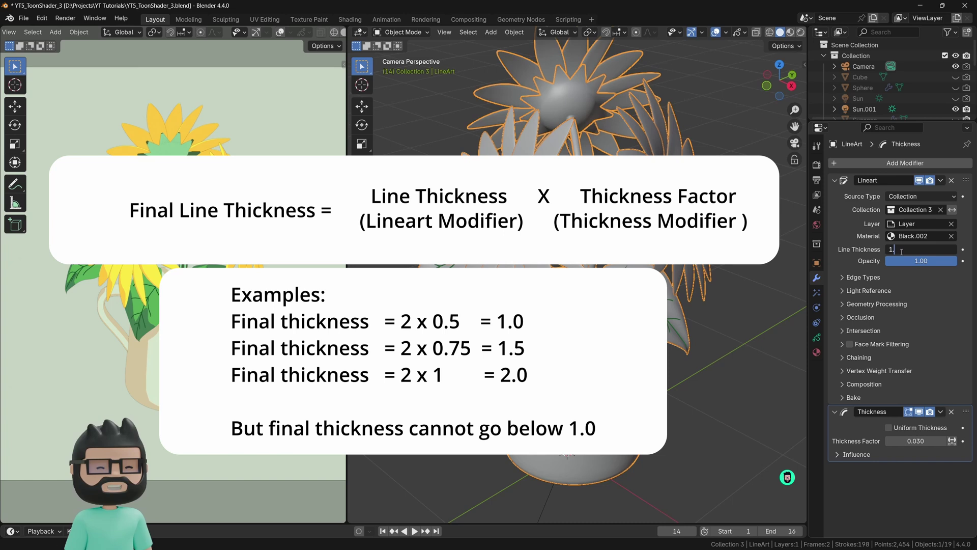
pyautogui.write('1.5')
pyautogui.press('BackSpace')
pyautogui.press('BackSpace')
pyautogui.press('BackSpace')
pyautogui.write('2')
pyautogui.press('Return')
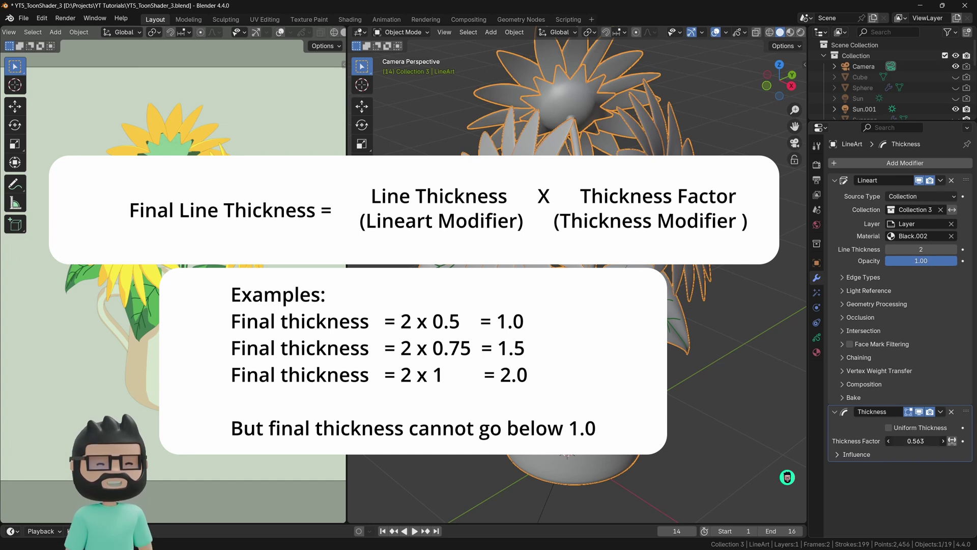
# Try a thickness factor of 0.5 in the line art's Thickness modifier.
pyautogui.moveTo(899, 440); pyautogui.dragTo(900, 440)
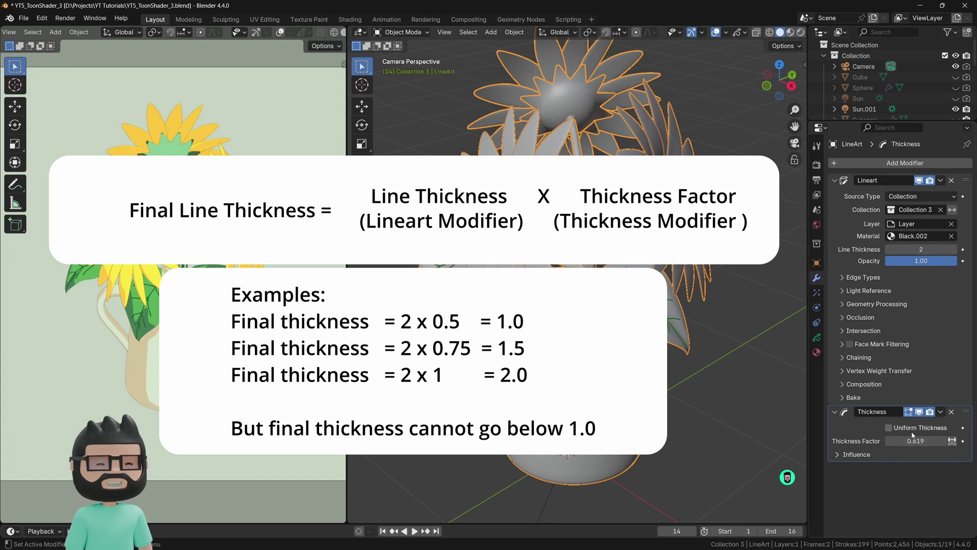
pyautogui.click(907, 442)
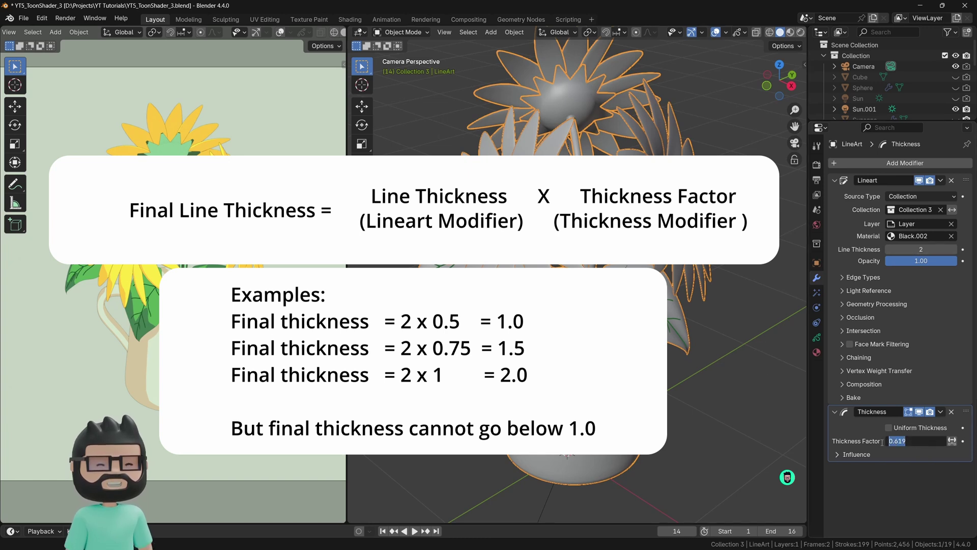
pyautogui.write('0.5')
pyautogui.press('Return')
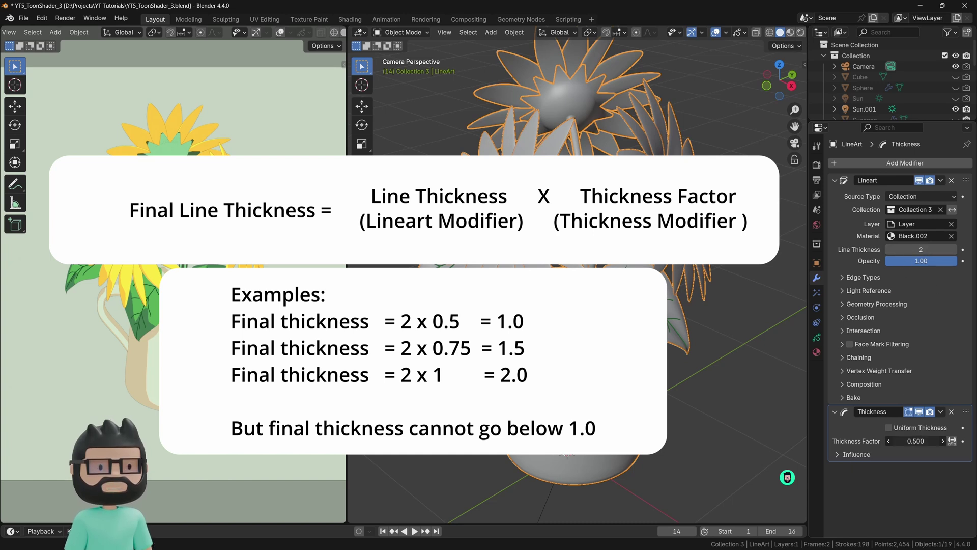
# Try a thickness factor of 1 in the Thickness modifier and settle on 0.750.
pyautogui.click(901, 442)
pyautogui.moveTo(906, 439); pyautogui.dragTo(876, 442)
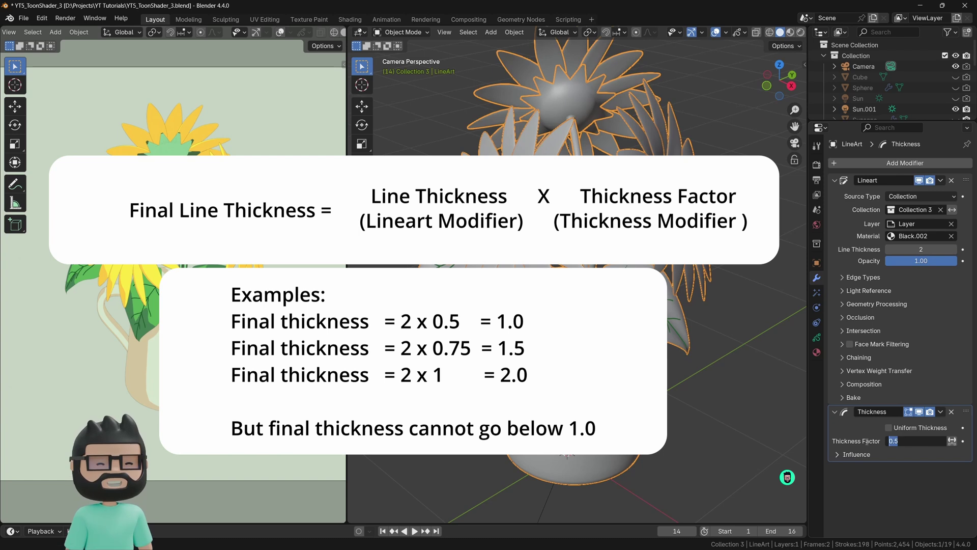
pyautogui.write('1')
pyautogui.press('Return')
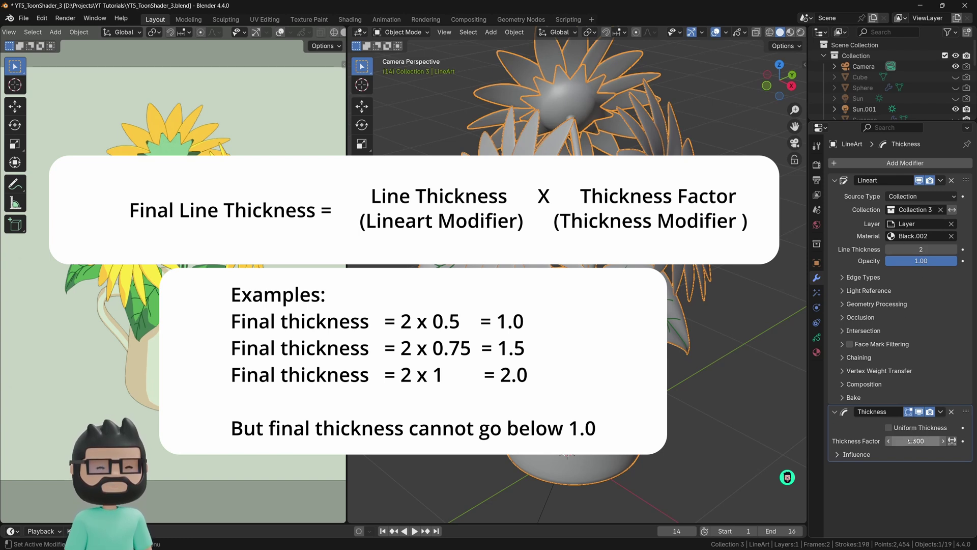
pyautogui.moveTo(913, 441)
pyautogui.mouseDown()
pyautogui.moveTo(885, 441)
pyautogui.moveTo(916, 441)
pyautogui.mouseUp()
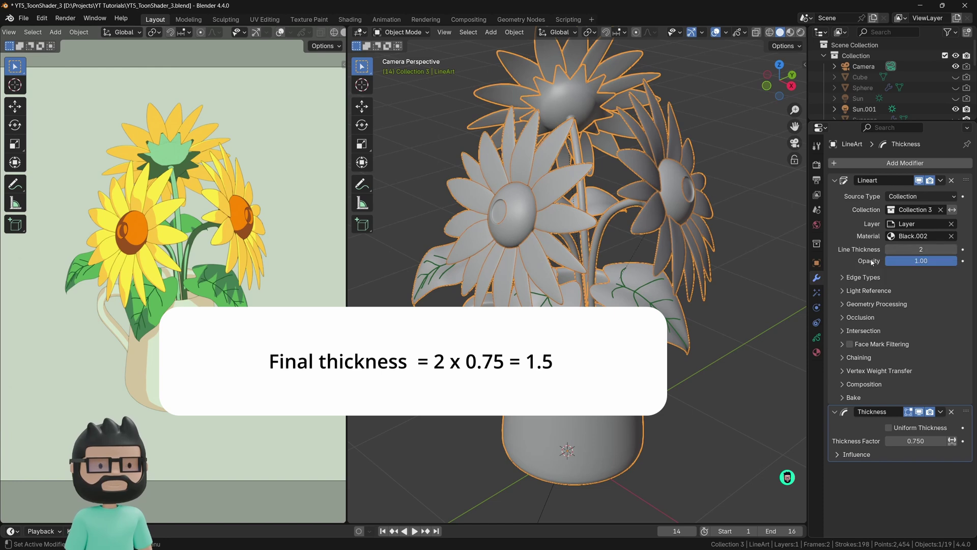
pyautogui.click(779, 283)
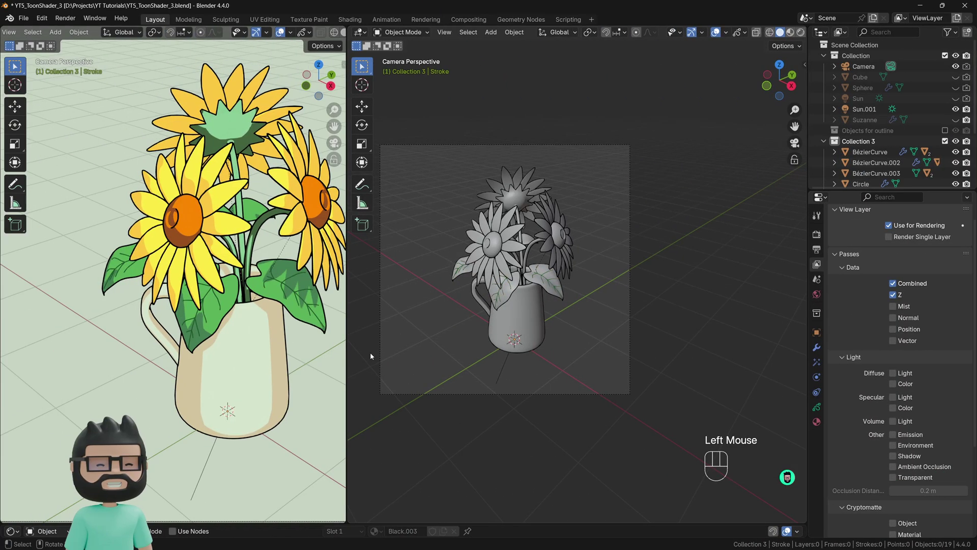
# Save the Blender file and open the Compositing workspace with the Render Layers, Composite and Viewer nodes in view.
pyautogui.scroll(-2, 371, 352)
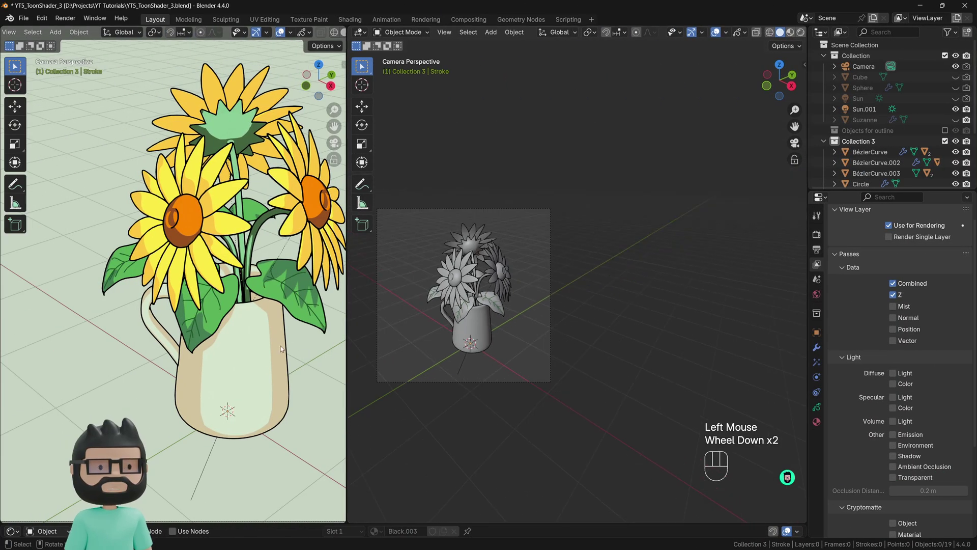
pyautogui.scroll(-3, 300, 346)
pyautogui.hotkey('ctrl', 's')
pyautogui.keyDown('shift'); pyautogui.moveTo(293, 340); pyautogui.dragTo(260, 254, button='middle'); pyautogui.keyUp('shift')
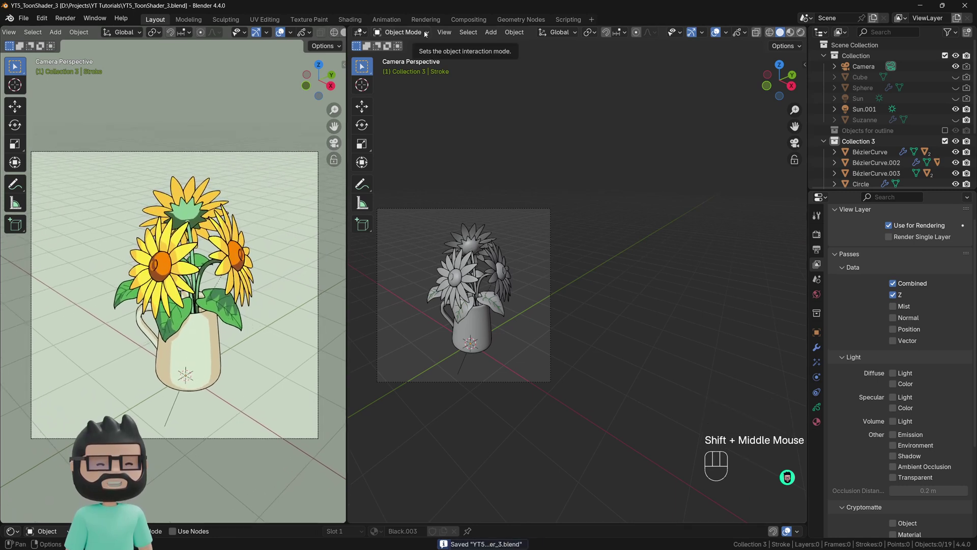
pyautogui.click(467, 19)
pyautogui.scroll(-2, 450, 205)
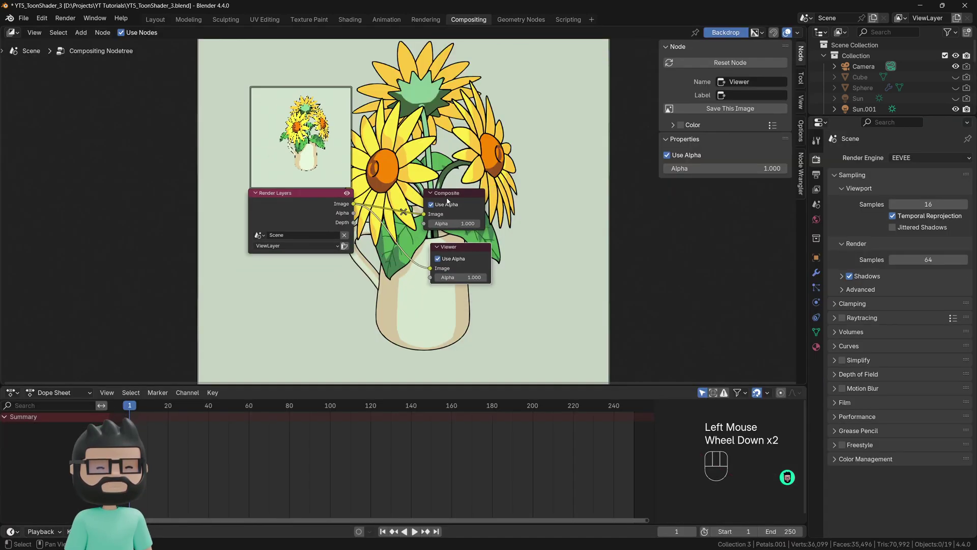
pyautogui.moveTo(616, 171); pyautogui.dragTo(464, 212, button='middle')
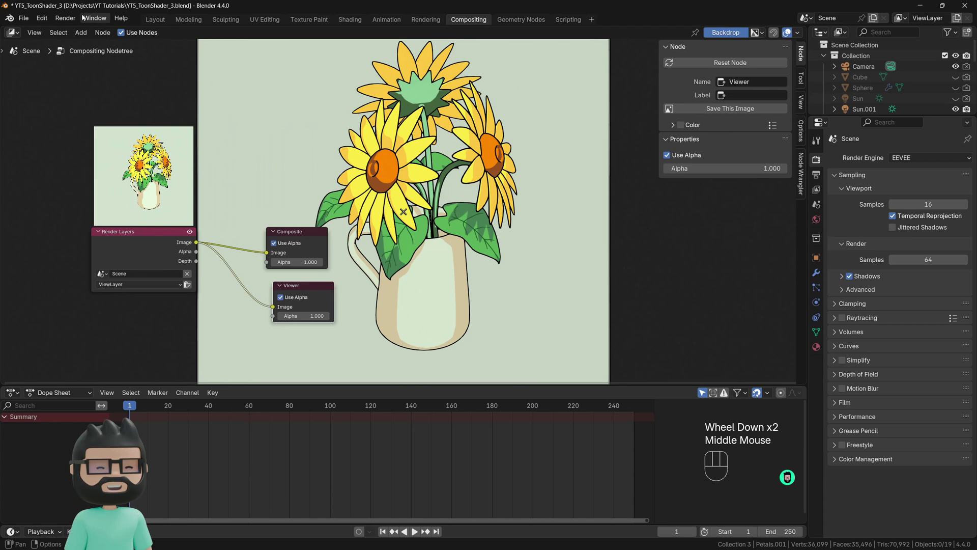
# Render the still image of the sunflower vase and close the render window.
pyautogui.click(66, 18)
pyautogui.click(77, 29)
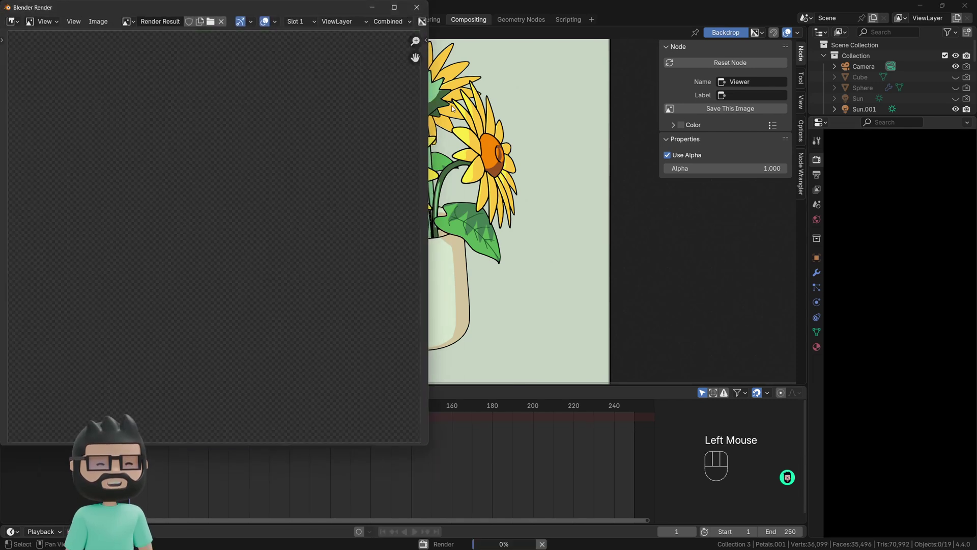
pyautogui.press('Escape')
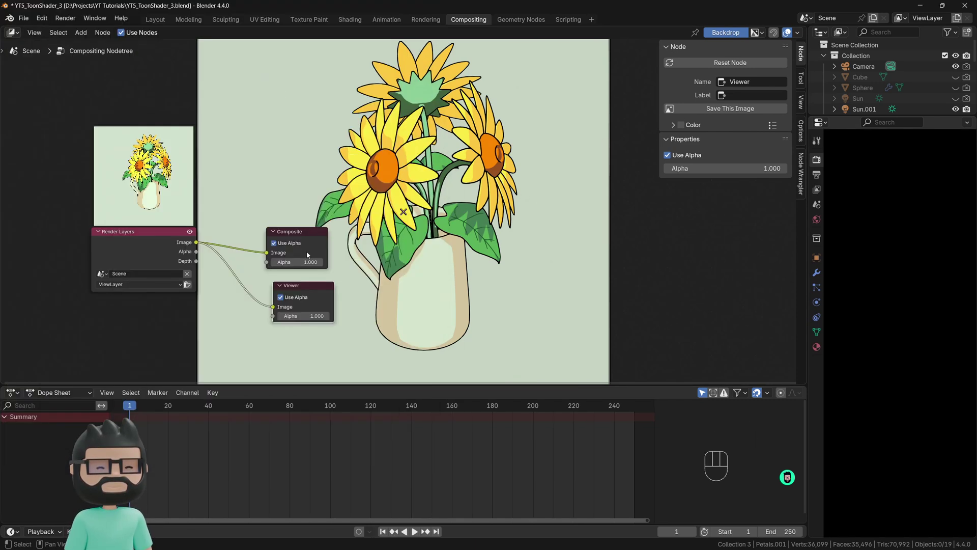
# Delete the existing Viewer node from the compositing node tree.
pyautogui.click(291, 288)
pyautogui.press('x')
pyautogui.click(293, 236)
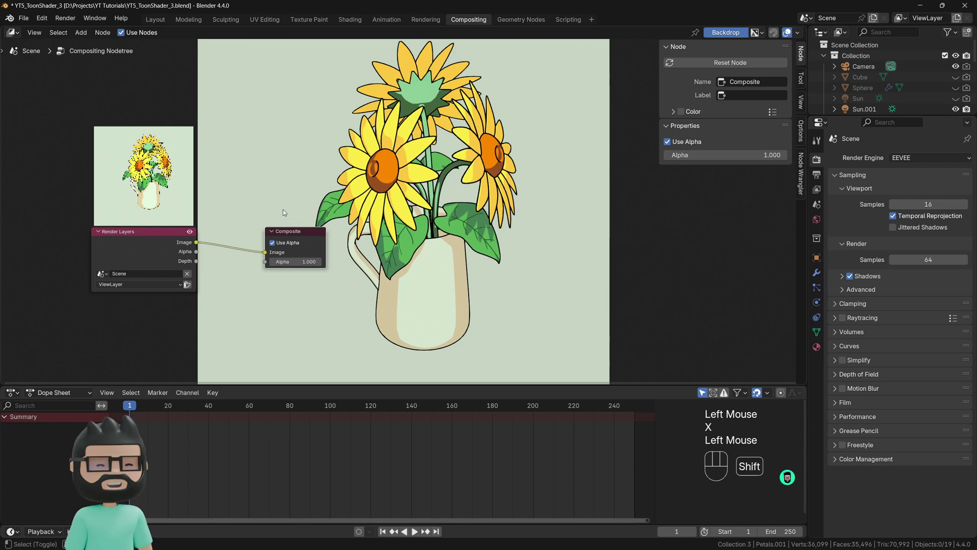
# Add a new Viewer node below Composite and link the Image output of Render Layers to it.
pyautogui.hotkey('shift', 'a')
pyautogui.write('view')
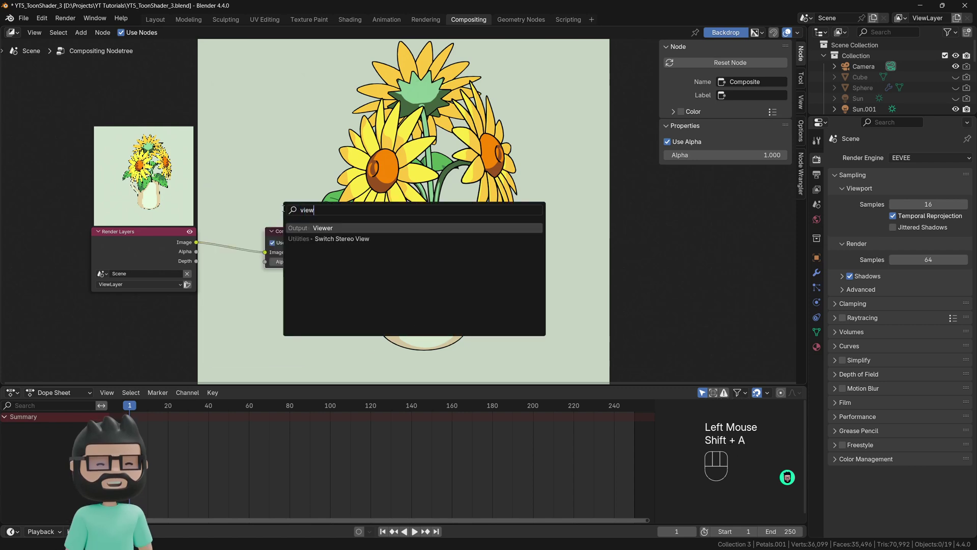
pyautogui.press('Return')
pyautogui.click(282, 289)
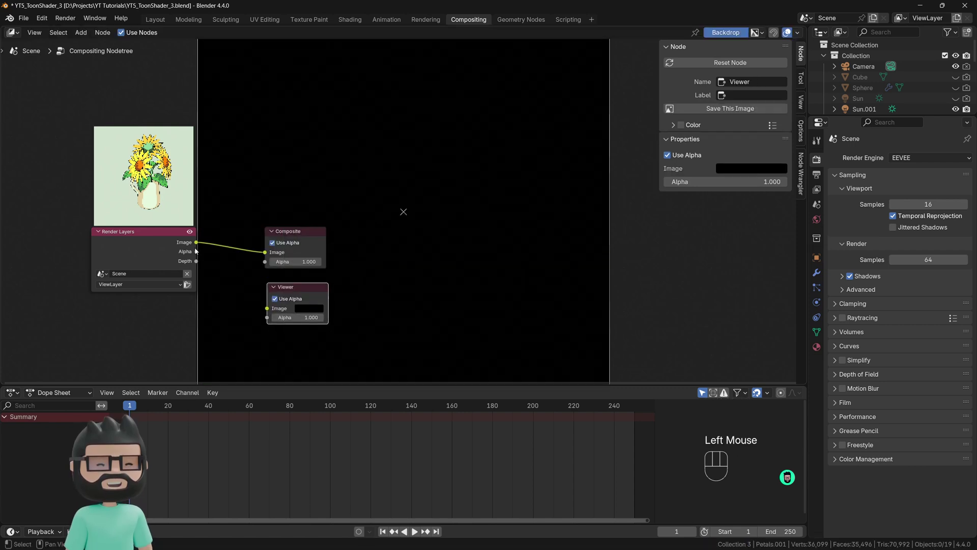
pyautogui.click(195, 244)
pyautogui.moveTo(195, 244); pyautogui.dragTo(300, 288)
# Rearrange the Render Layers, Composite and Viewer nodes slightly further to the left of the flowers.
pyautogui.moveTo(143, 232); pyautogui.dragTo(126, 232)
pyautogui.moveTo(295, 232); pyautogui.dragTo(279, 231)
pyautogui.moveTo(279, 289); pyautogui.dragTo(252, 286)
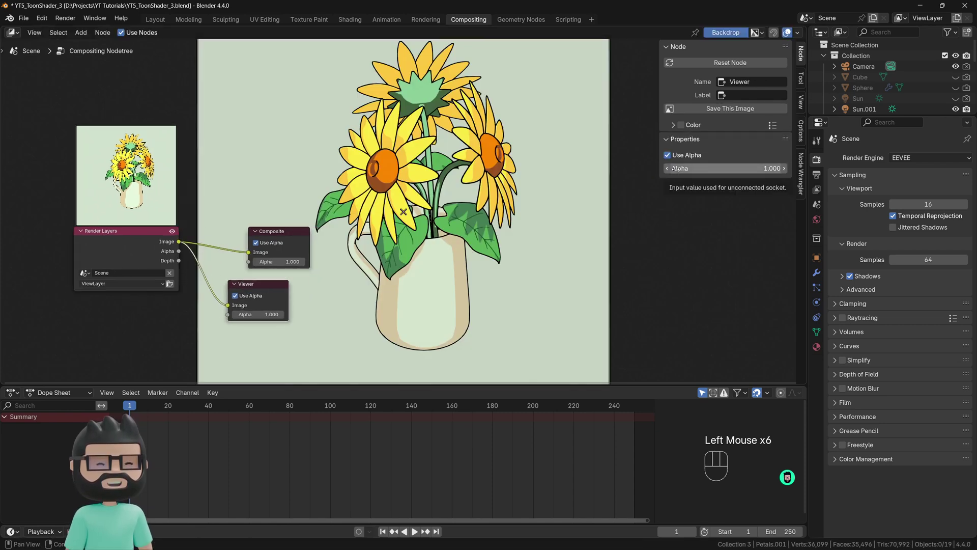
# Enlarge the node editor by hiding the sidebar and shrinking the Dope Sheet, and shift the backdrop image clear of the nodes.
pyautogui.press('n')
pyautogui.moveTo(481, 385); pyautogui.dragTo(475, 507)
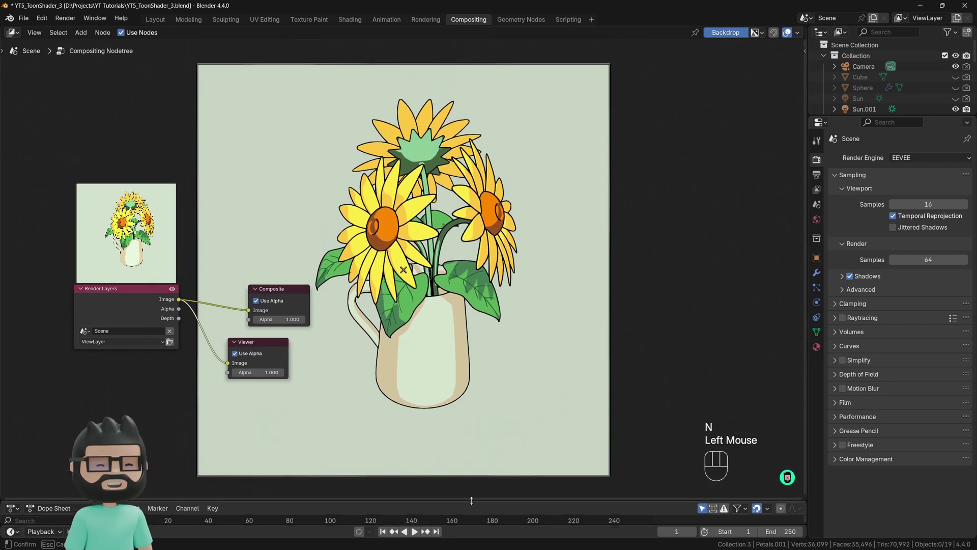
pyautogui.moveTo(439, 275); pyautogui.dragTo(450, 243, button='middle')
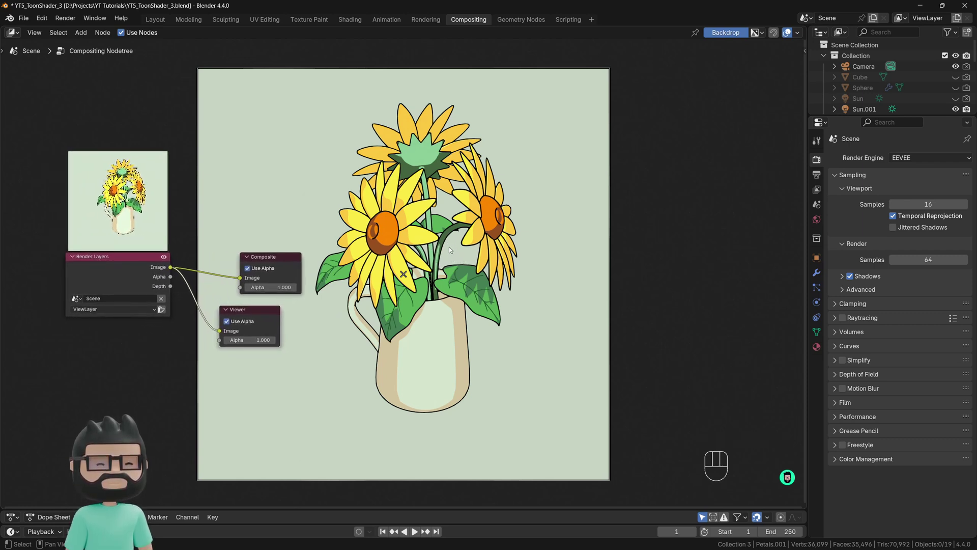
pyautogui.keyDown('alt'); pyautogui.moveTo(448, 246); pyautogui.dragTo(577, 245, button='middle'); pyautogui.keyUp('alt')
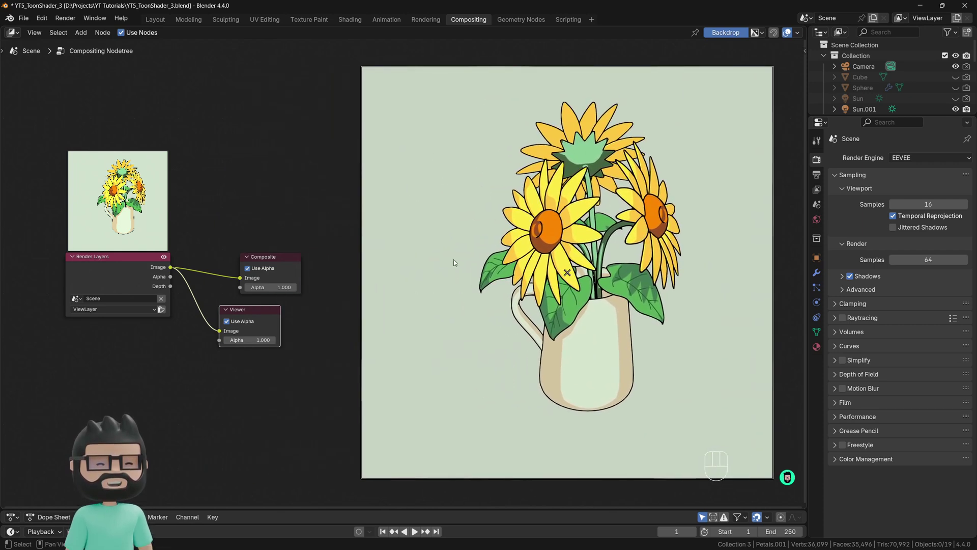
# Try zooming the node tree and the backdrop image separately, out and back in.
pyautogui.scroll(2, 508, 268)
pyautogui.scroll(-3, 508, 268)
pyautogui.scroll(2, 508, 269)
pyautogui.scroll(-1, 508, 269)
pyautogui.scroll(1, 508, 269)
pyautogui.scroll(-1, 508, 265)
pyautogui.scroll(1, 508, 265)
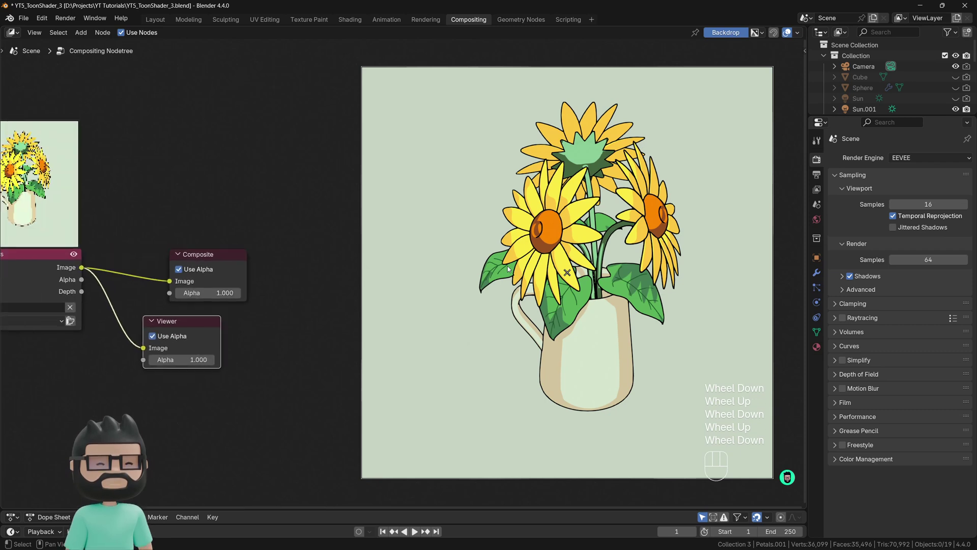
pyautogui.scroll(-4, 508, 266)
pyautogui.press('v')
pyautogui.press('v')
pyautogui.press('v')
pyautogui.press('v')
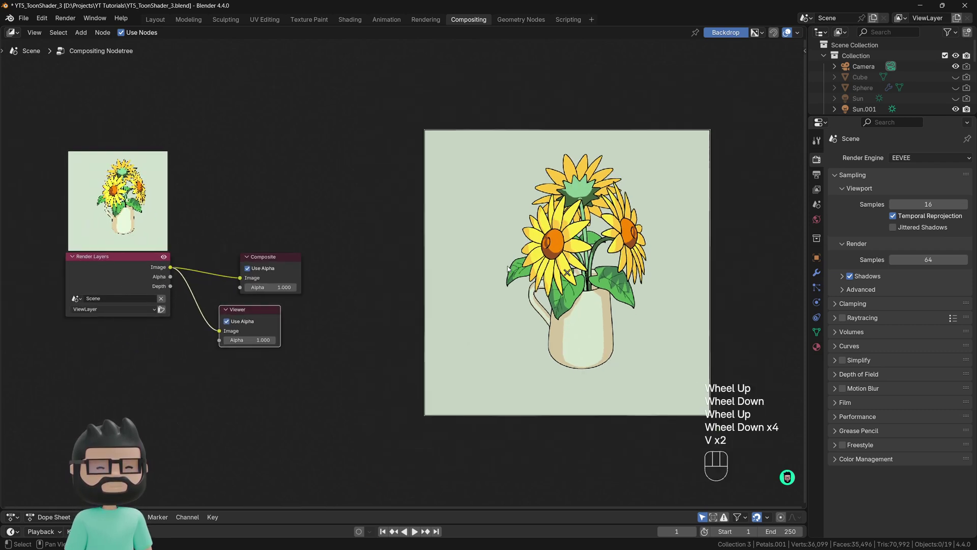
pyautogui.hotkey('alt', 'v')
pyautogui.hotkey('alt', 'v')
pyautogui.hotkey('alt', 'v')
pyautogui.hotkey('alt', 'v')
pyautogui.hotkey('alt', 'v')
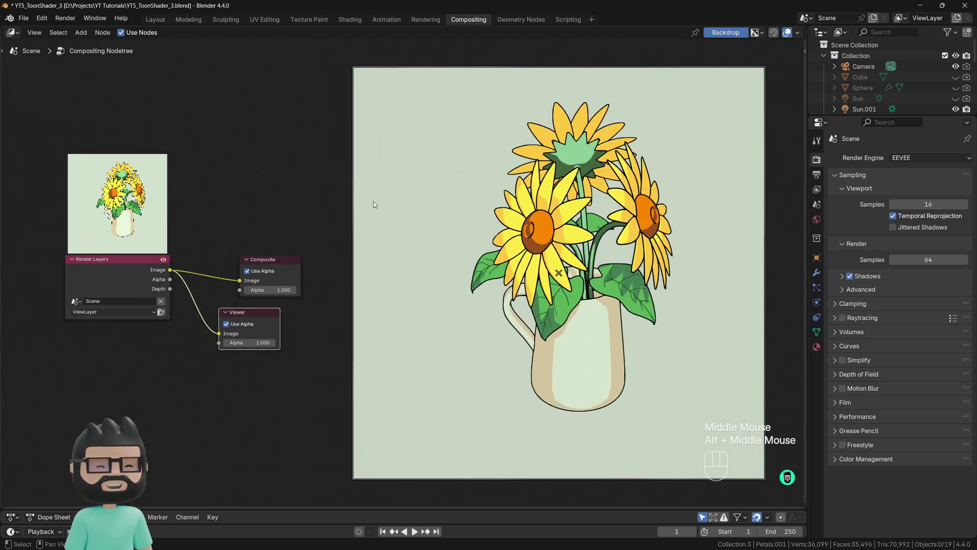
# Move the Composite and Viewer nodes away from Render Layers to make room for another node.
pyautogui.click(231, 227)
pyautogui.scroll(1, 231, 228)
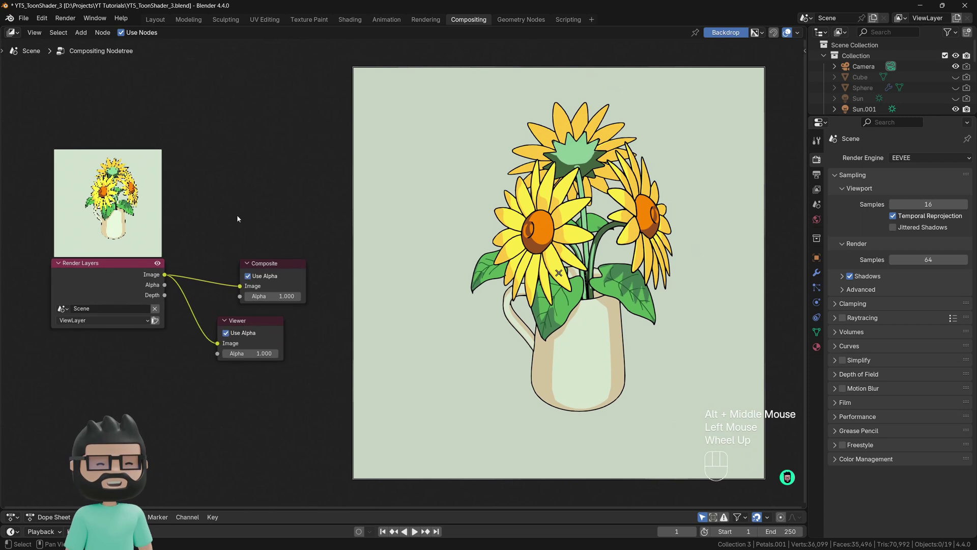
pyautogui.moveTo(236, 215); pyautogui.dragTo(231, 227, button='middle')
pyautogui.moveTo(300, 245); pyautogui.dragTo(407, 200)
pyautogui.moveTo(264, 317); pyautogui.dragTo(342, 304)
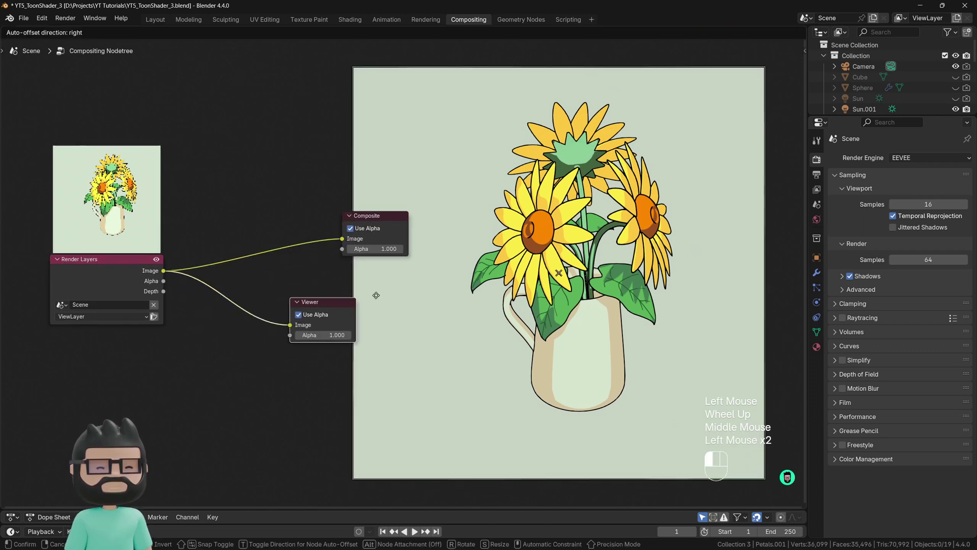
# Insert a Glare node between Render Layers and Composite and link its Image output to the Viewer as well.
pyautogui.hotkey('shift', 'a')
pyautogui.write('gl')
pyautogui.click(258, 228)
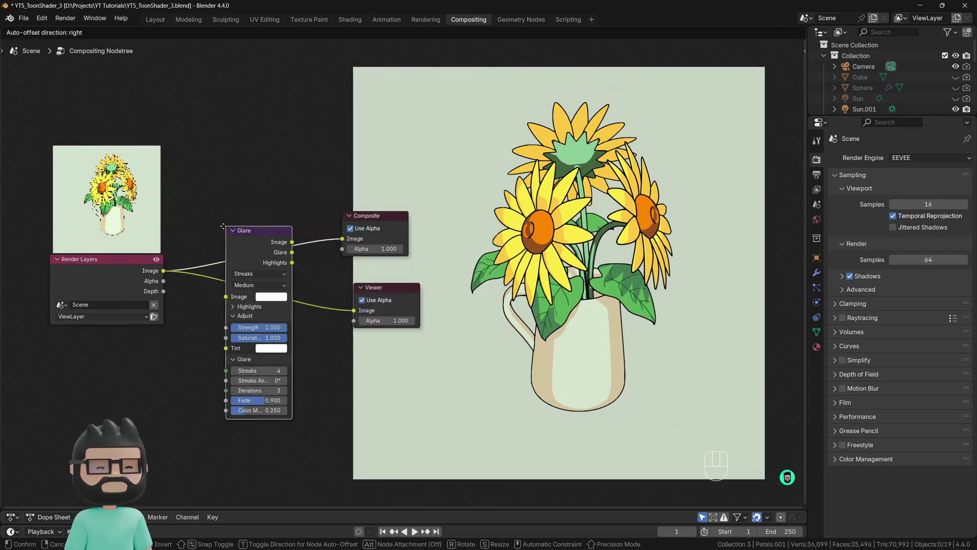
pyautogui.click(211, 224)
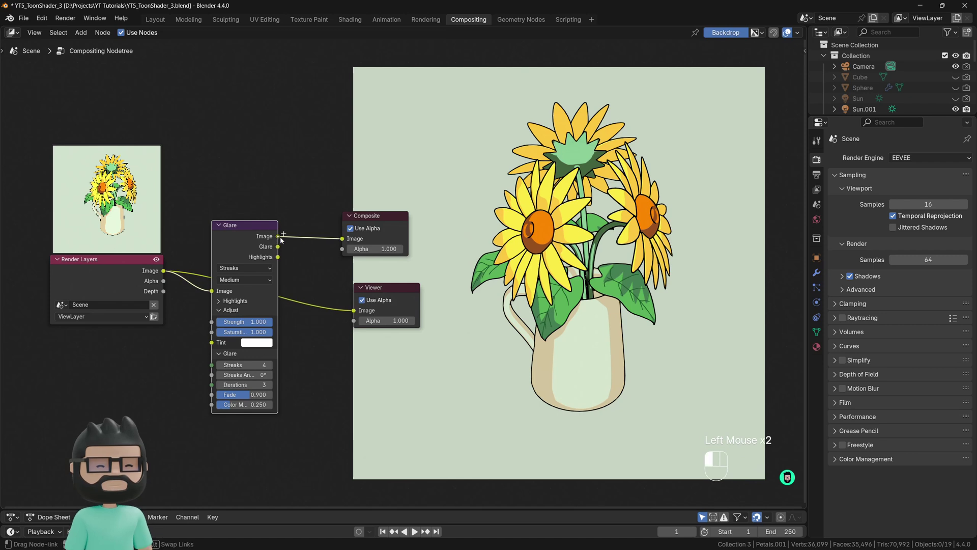
pyautogui.moveTo(278, 236); pyautogui.dragTo(340, 297)
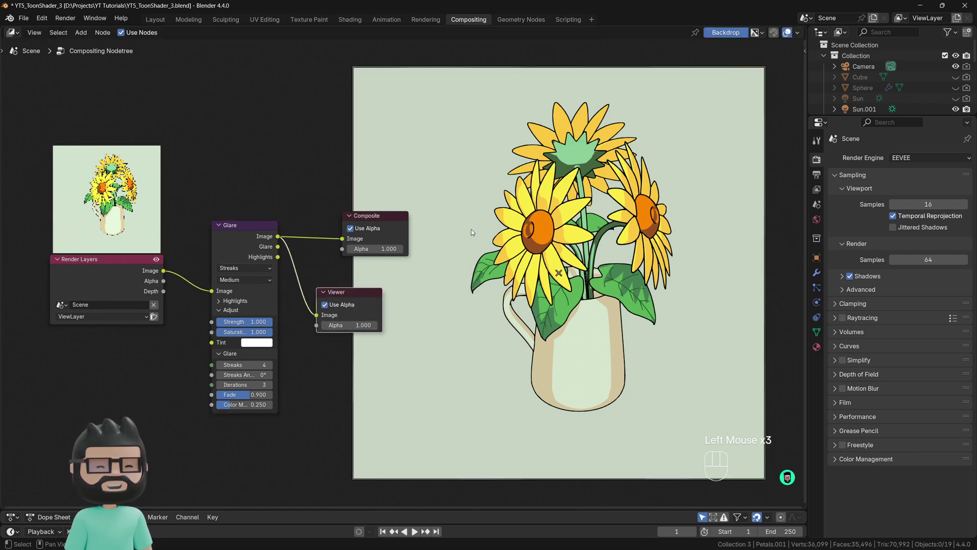
pyautogui.moveTo(375, 219); pyautogui.dragTo(358, 218)
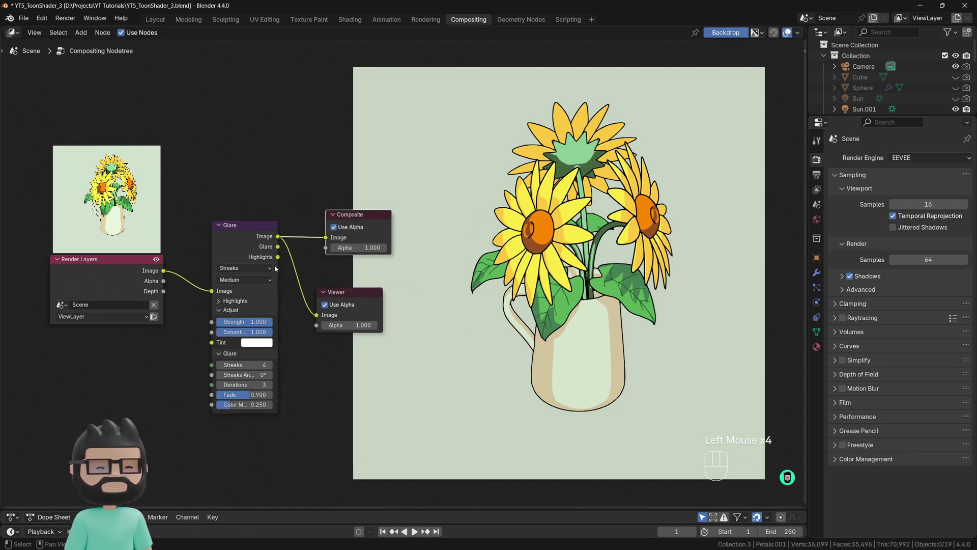
# Set the Glare type to Bloom and expand the node's Highlights settings.
pyautogui.click(245, 268)
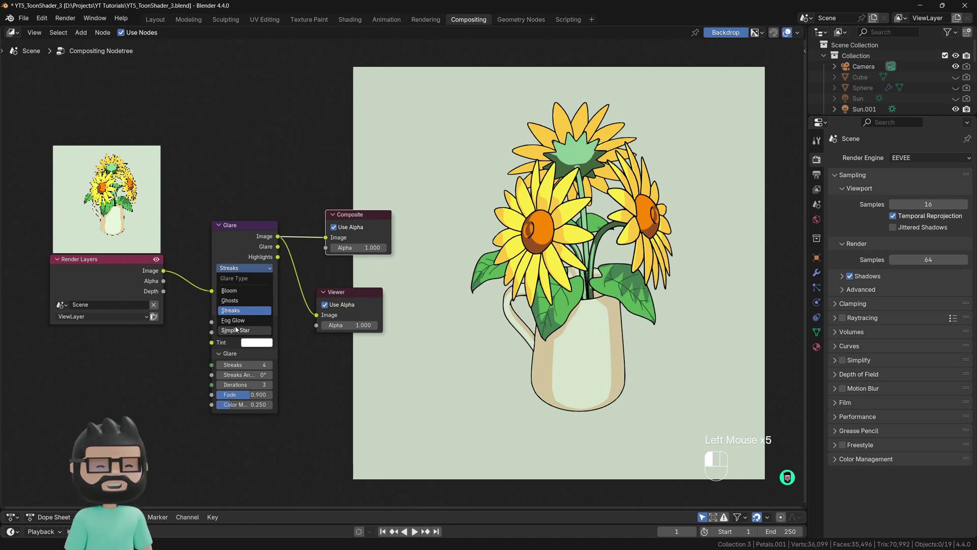
pyautogui.click(239, 290)
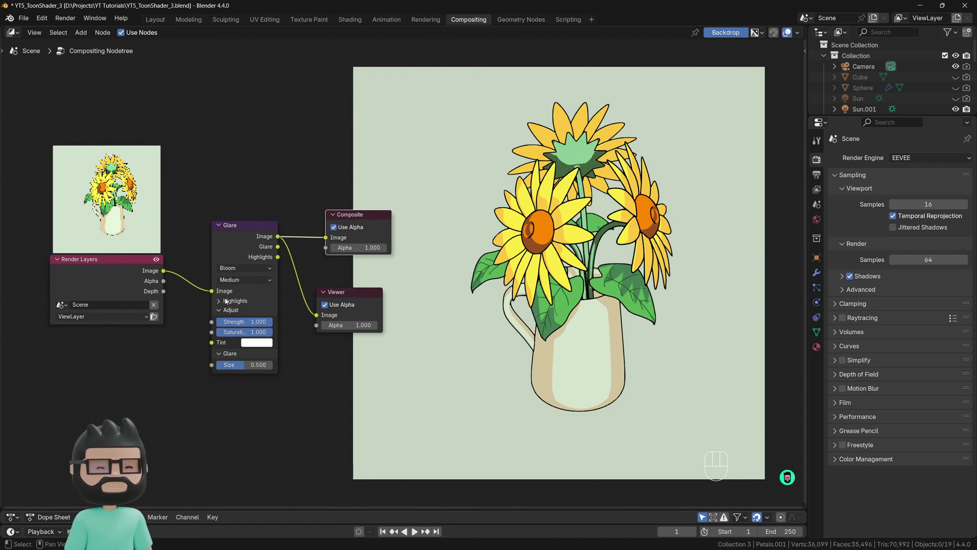
pyautogui.click(226, 301)
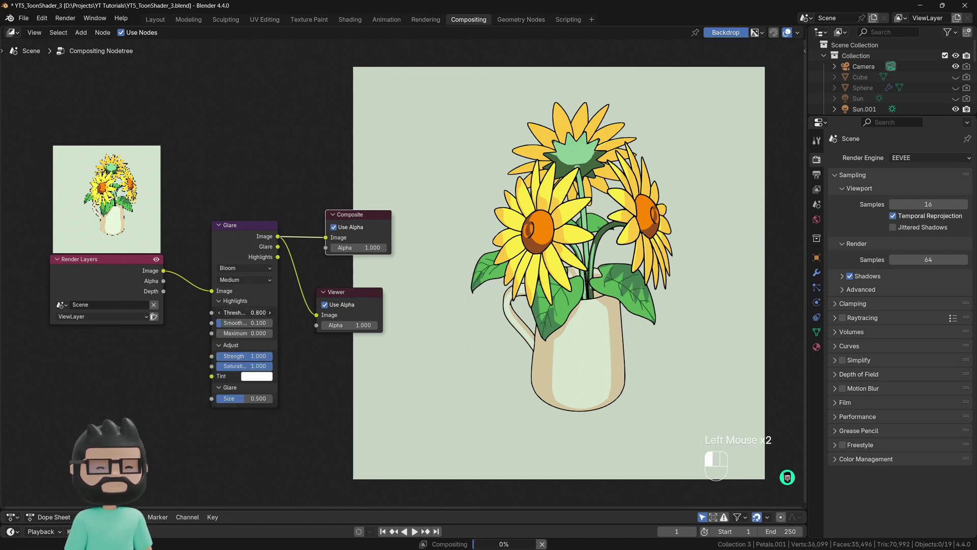
# Lower the bloom's highlight threshold and settle on 0.600.
pyautogui.moveTo(244, 312); pyautogui.dragTo(229, 312)
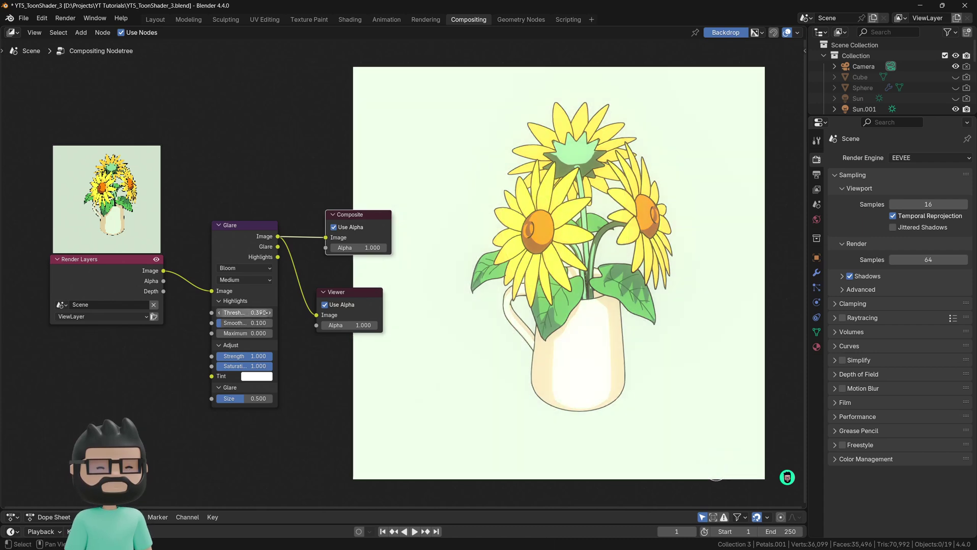
pyautogui.keyDown('shift'); pyautogui.click(270, 312); pyautogui.keyUp('shift')
pyautogui.keyDown('shift'); pyautogui.click(270, 312); pyautogui.keyUp('shift')
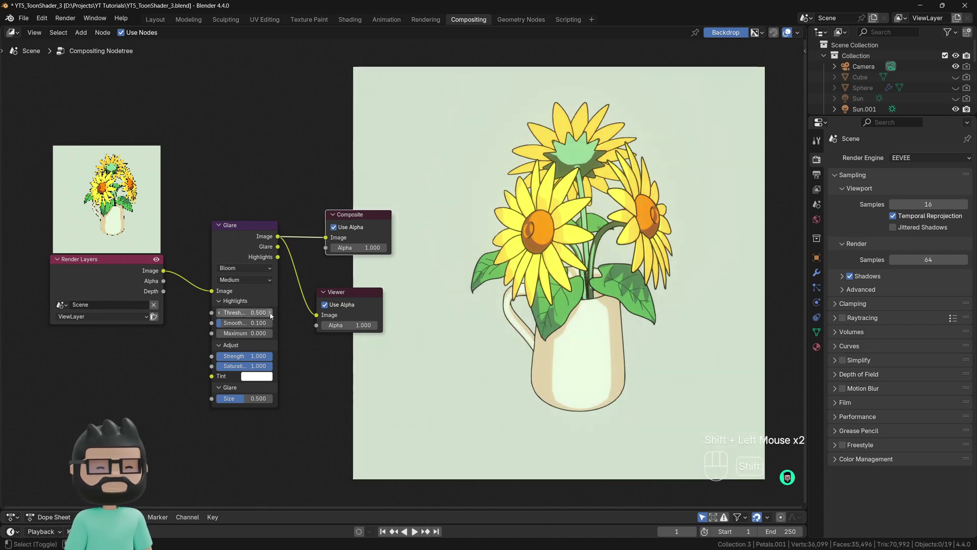
pyautogui.keyDown('shift'); pyautogui.click(271, 315); pyautogui.keyUp('shift')
pyautogui.moveTo(256, 356)
pyautogui.mouseDown()
pyautogui.moveTo(246, 355)
pyautogui.moveTo(257, 356)
pyautogui.mouseUp()
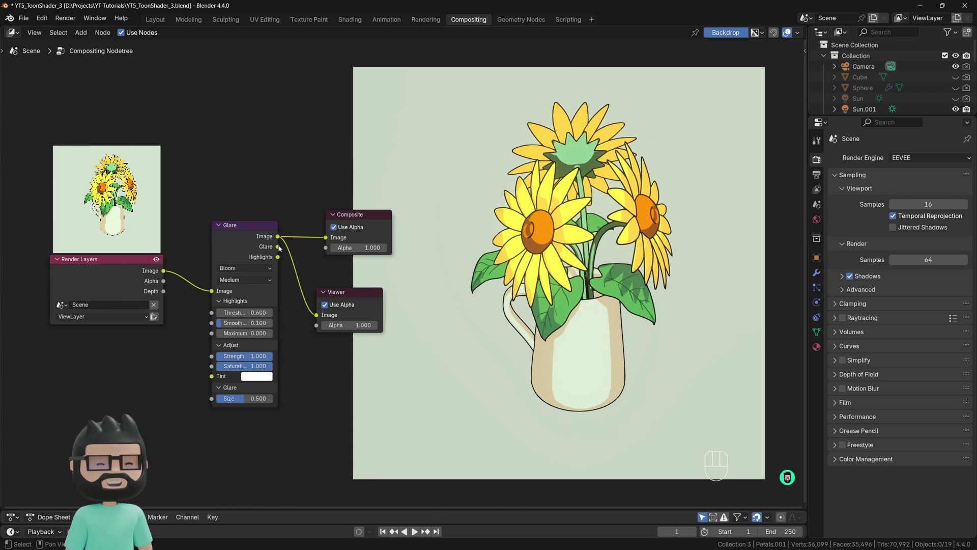
# Preview the Glare output alone in the Viewer, try highlight thresholds of 0.900 and 1.000, and settle on 0.700.
pyautogui.moveTo(277, 246); pyautogui.dragTo(316, 314)
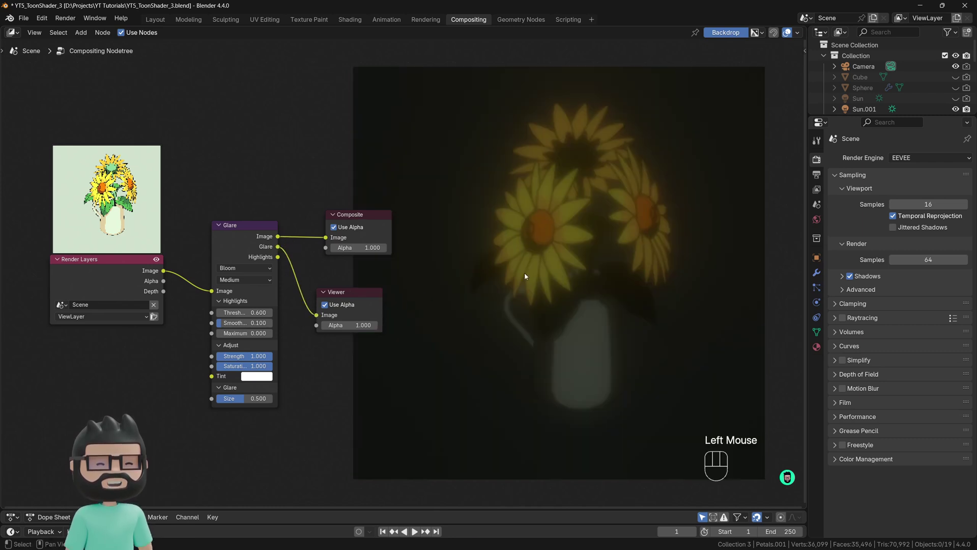
pyautogui.doubleClick(305, 313)
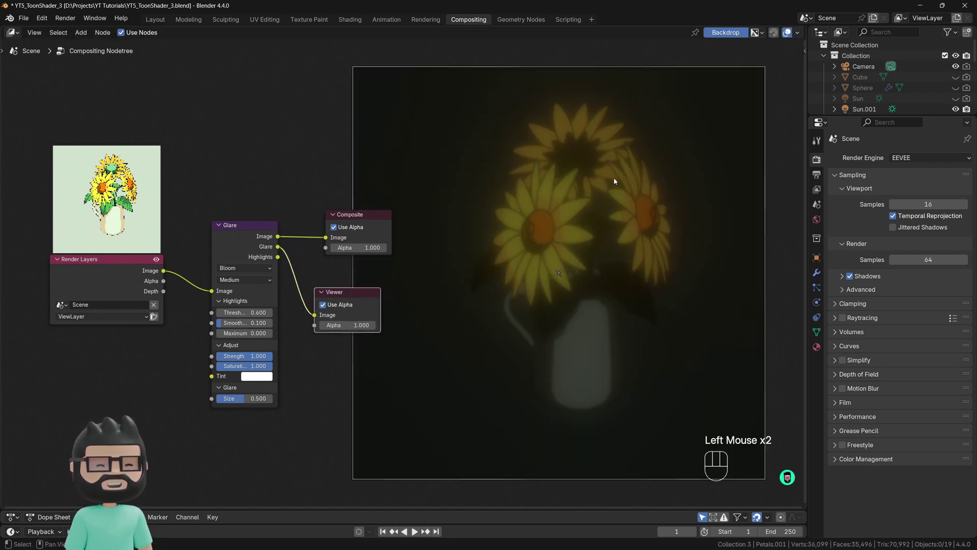
pyautogui.moveTo(239, 312); pyautogui.dragTo(250, 312)
pyautogui.click(270, 312)
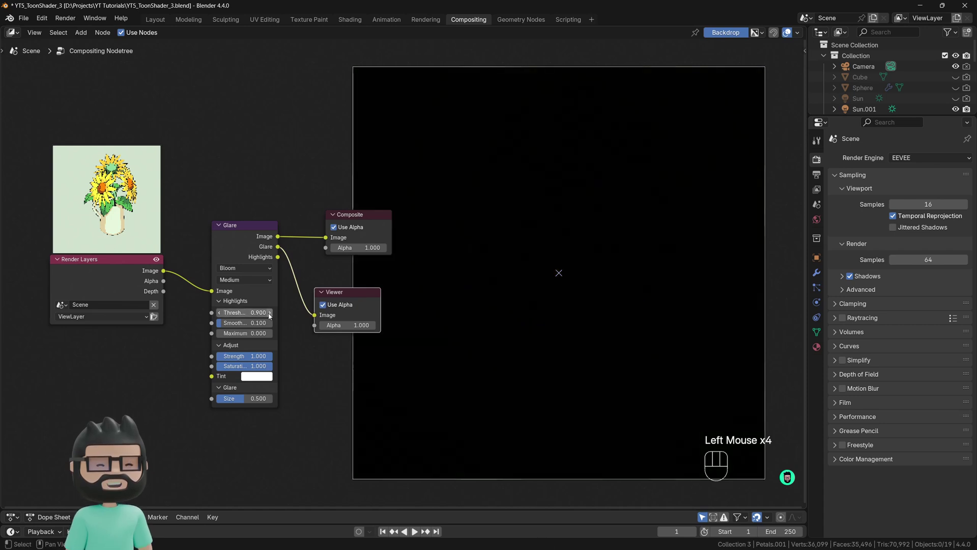
pyautogui.click(269, 313)
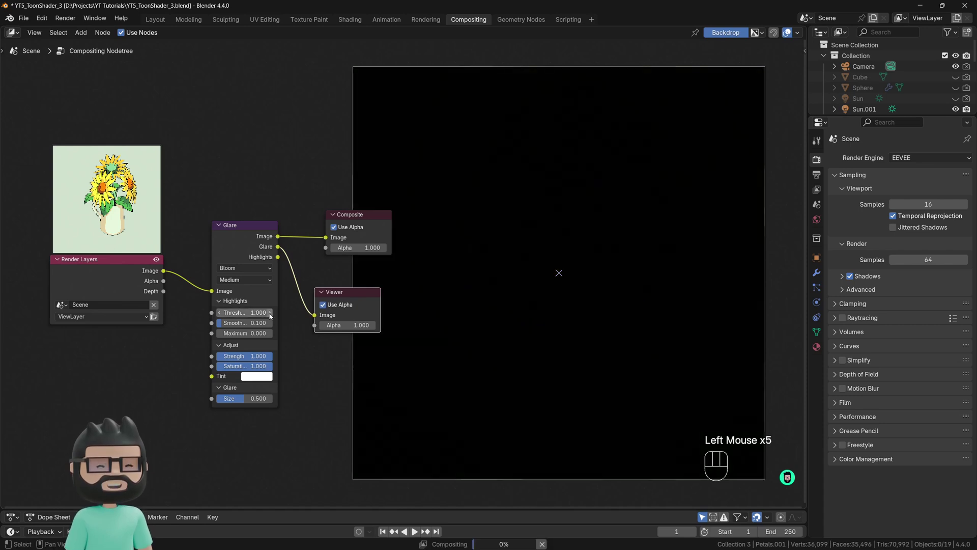
pyautogui.click(219, 313)
pyautogui.click(219, 312)
pyautogui.click(219, 312)
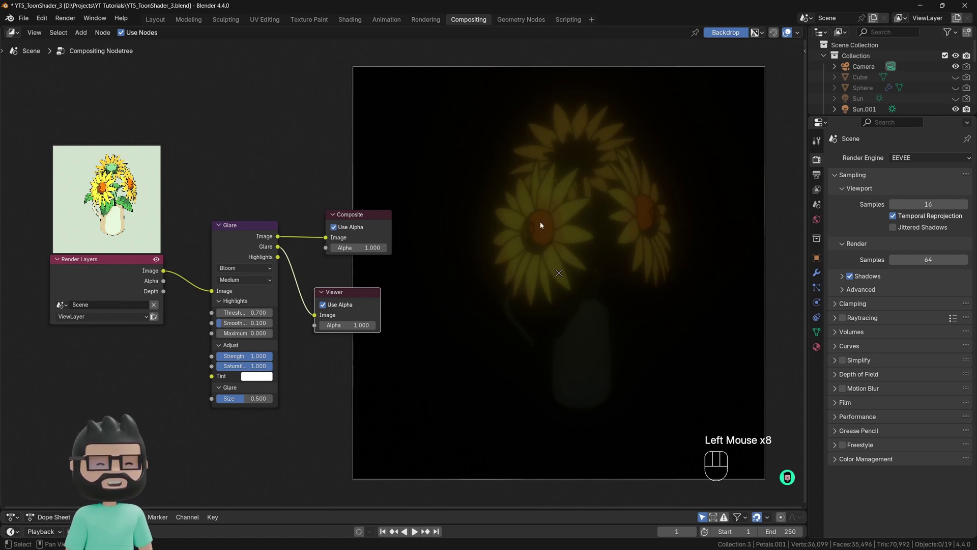
# Preview the Glare node's Highlights output in the Viewer and reconnect the Viewer to the Image output.
pyautogui.moveTo(278, 256); pyautogui.dragTo(315, 314)
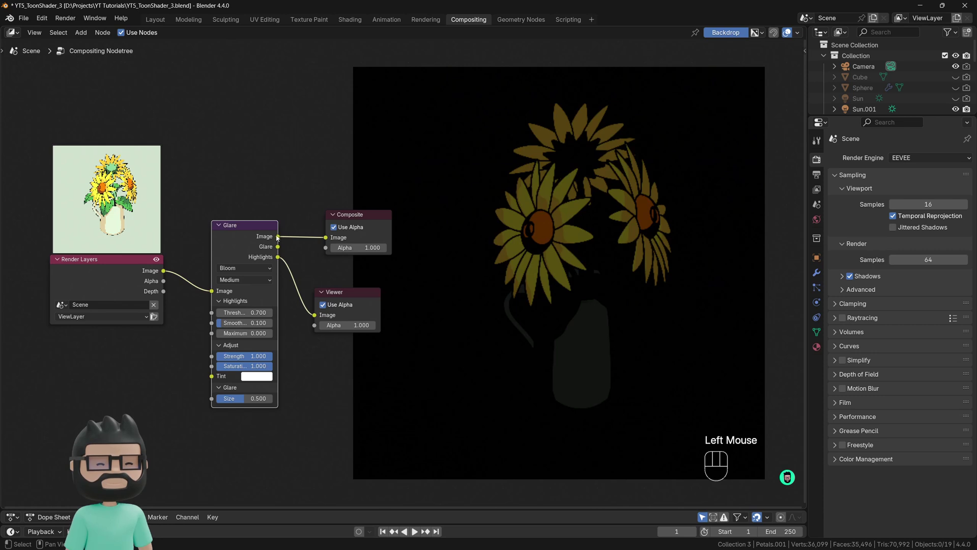
pyautogui.moveTo(277, 236); pyautogui.dragTo(315, 315)
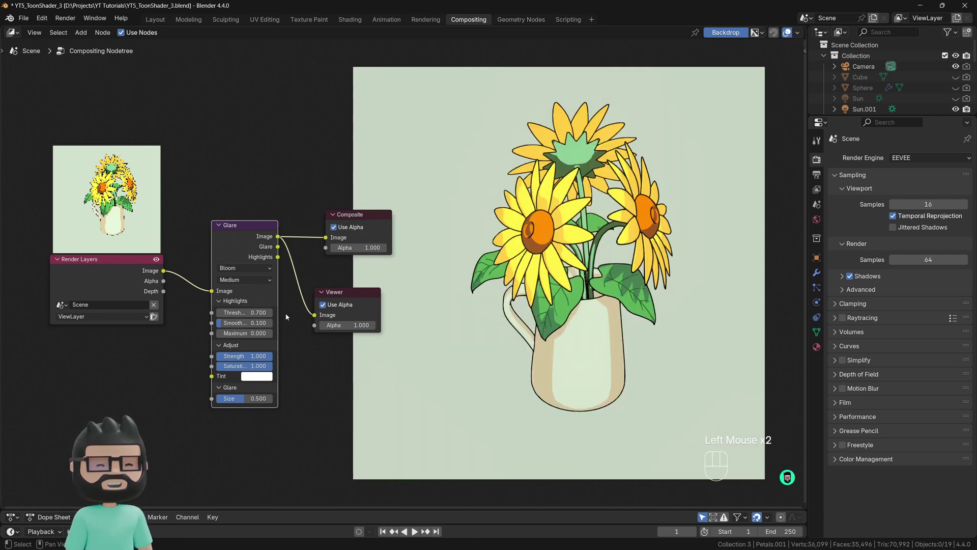
# Set the bloom's highlight threshold to 0.600 and preview the Glare output alone in the Viewer.
pyautogui.click(219, 313)
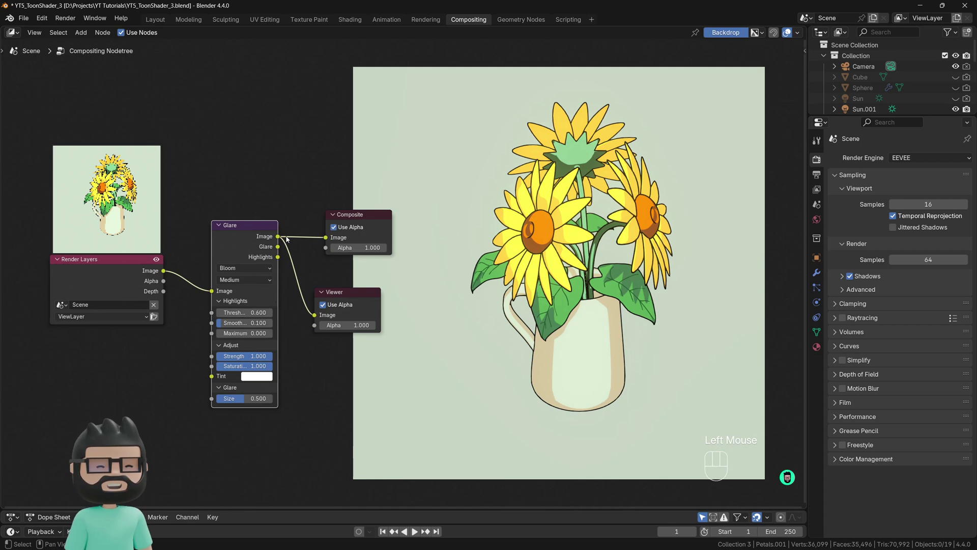
pyautogui.moveTo(277, 246); pyautogui.dragTo(315, 314)
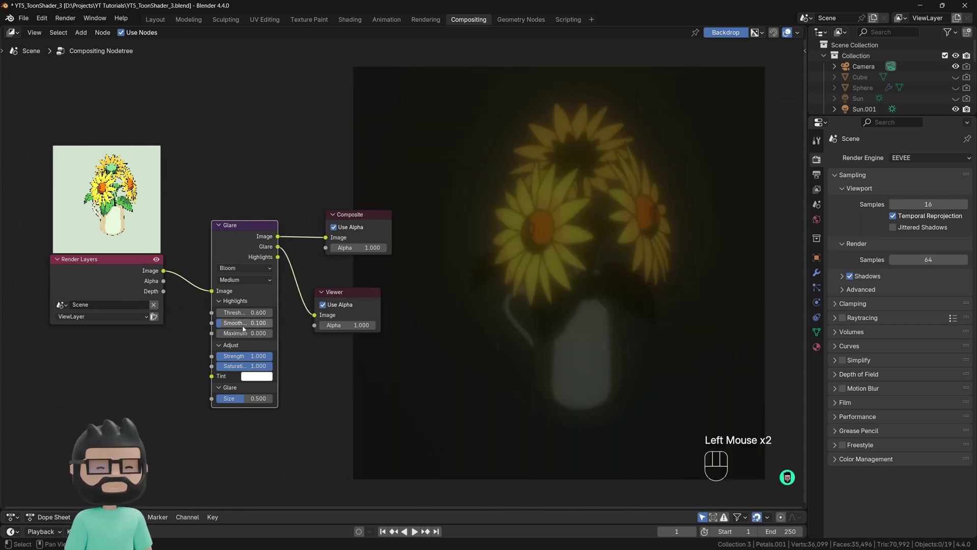
# Try highlight smoothness of 0.000 and 0.122, settle on 0.250 with the threshold at 0.600, and set the glare strength to 0.837.
pyautogui.moveTo(243, 329)
pyautogui.mouseDown()
pyautogui.moveTo(265, 328)
pyautogui.moveTo(242, 323)
pyautogui.mouseUp()
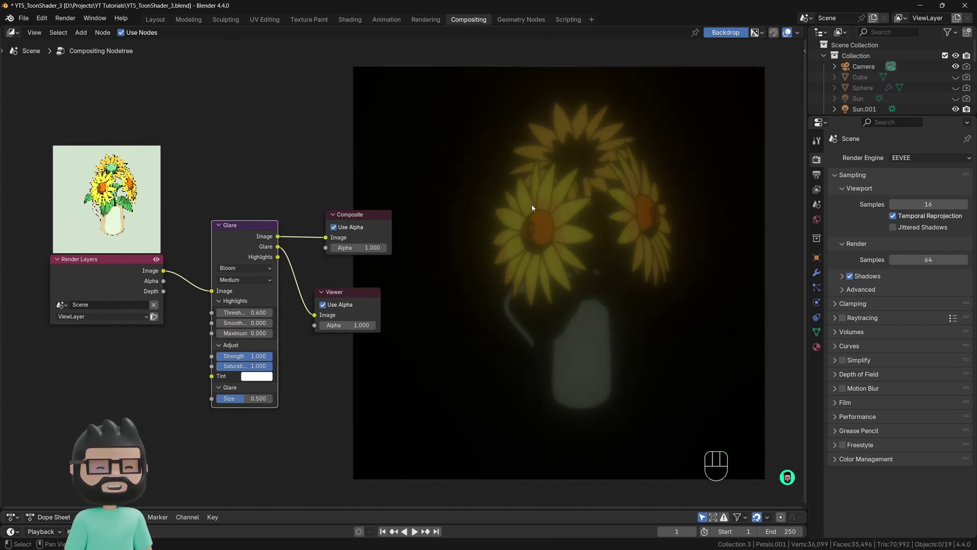
pyautogui.moveTo(264, 356)
pyautogui.mouseDown()
pyautogui.moveTo(232, 360)
pyautogui.moveTo(276, 358)
pyautogui.mouseUp()
pyautogui.moveTo(238, 323); pyautogui.dragTo(246, 323)
pyautogui.click(268, 313)
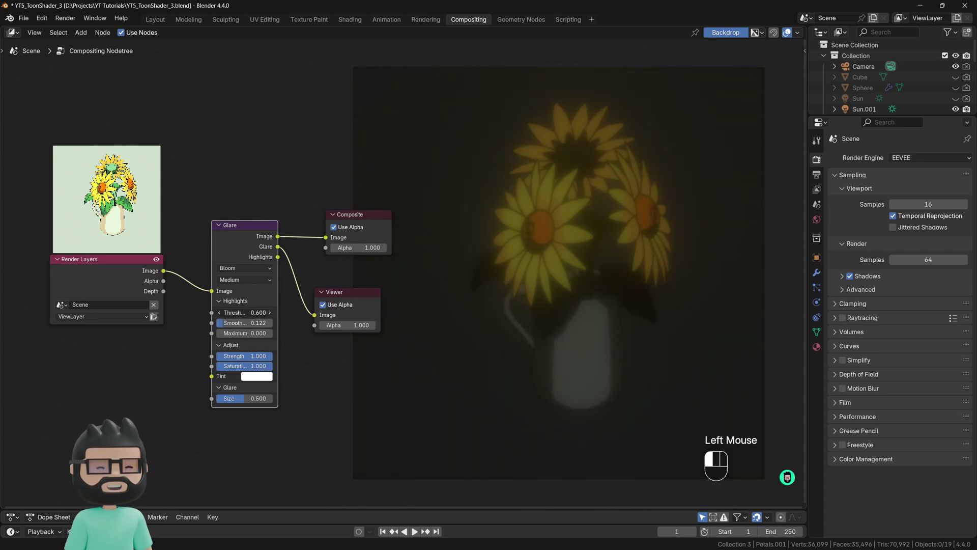
pyautogui.click(269, 313)
pyautogui.click(218, 314)
pyautogui.click(218, 313)
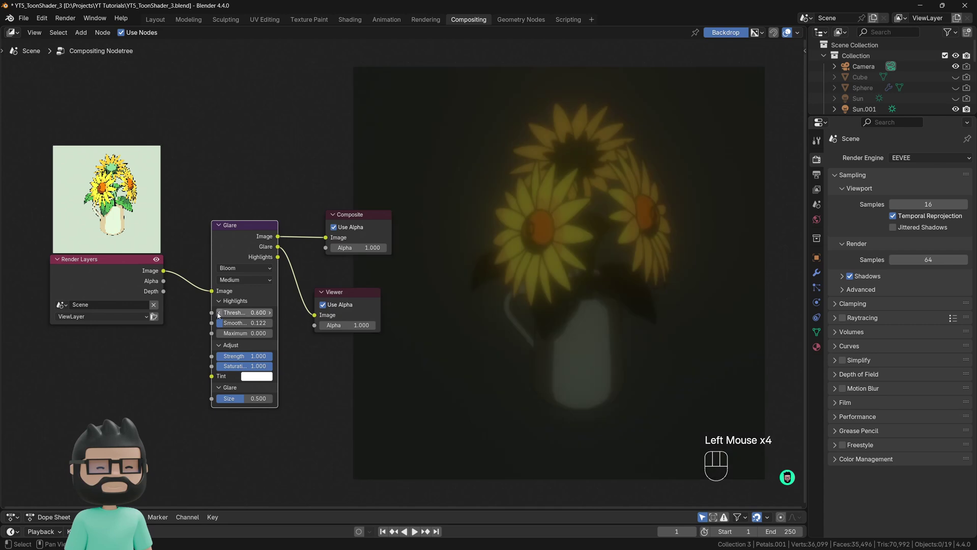
pyautogui.moveTo(227, 323); pyautogui.dragTo(234, 323)
pyautogui.moveTo(235, 362); pyautogui.dragTo(227, 362)
# Reconnect the Viewer to the Glare node's Image output and move the Viewer and Composite nodes closer to the Glare node.
pyautogui.moveTo(278, 237); pyautogui.dragTo(314, 315)
pyautogui.moveTo(342, 292); pyautogui.dragTo(329, 291)
pyautogui.moveTo(349, 217); pyautogui.dragTo(331, 220)
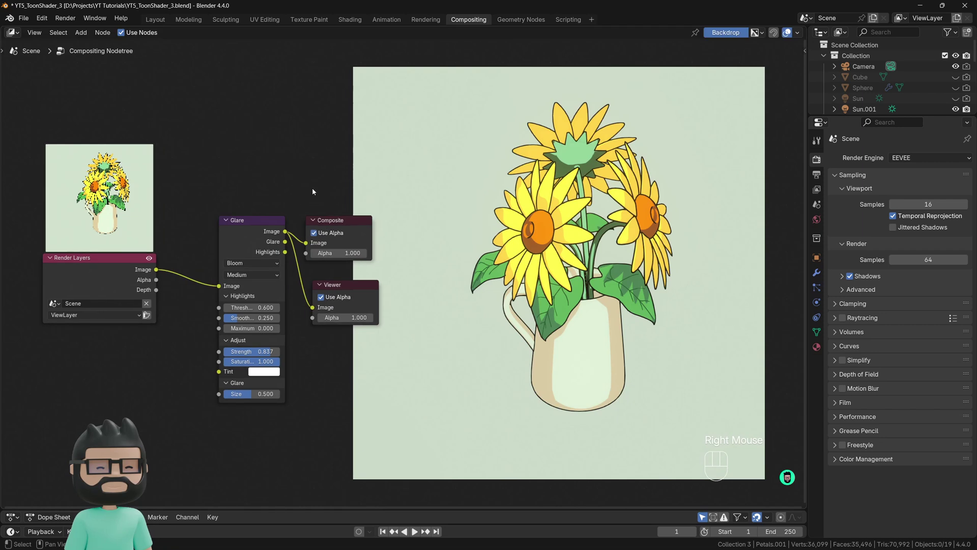
# Insert a Filter node of type Soften between Render Layers and Glare, try a factor of 0.029, and settle on 0.401.
pyautogui.hotkey('shift', 'a')
pyautogui.moveTo(299, 182)
pyautogui.click(284, 136)
pyautogui.write('filter')
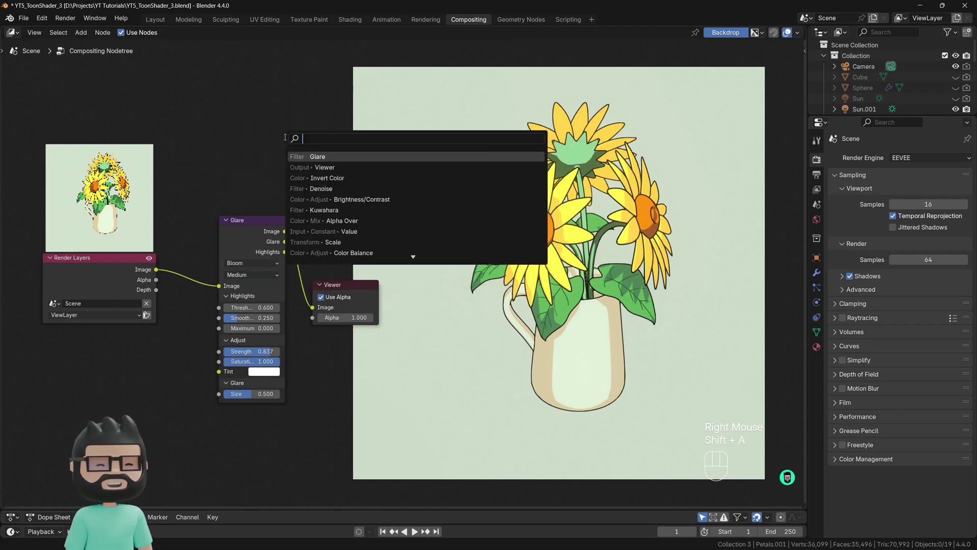
pyautogui.click(344, 160)
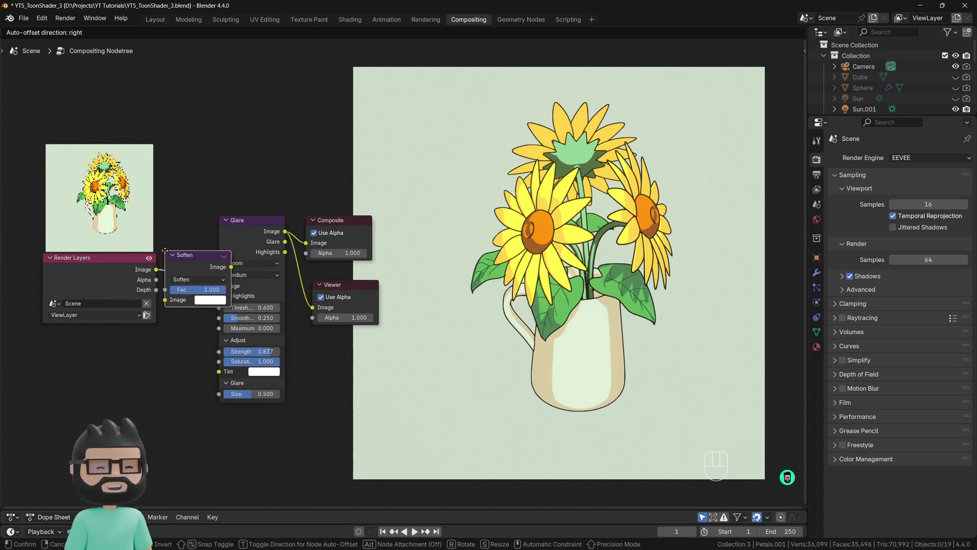
pyautogui.click(175, 251)
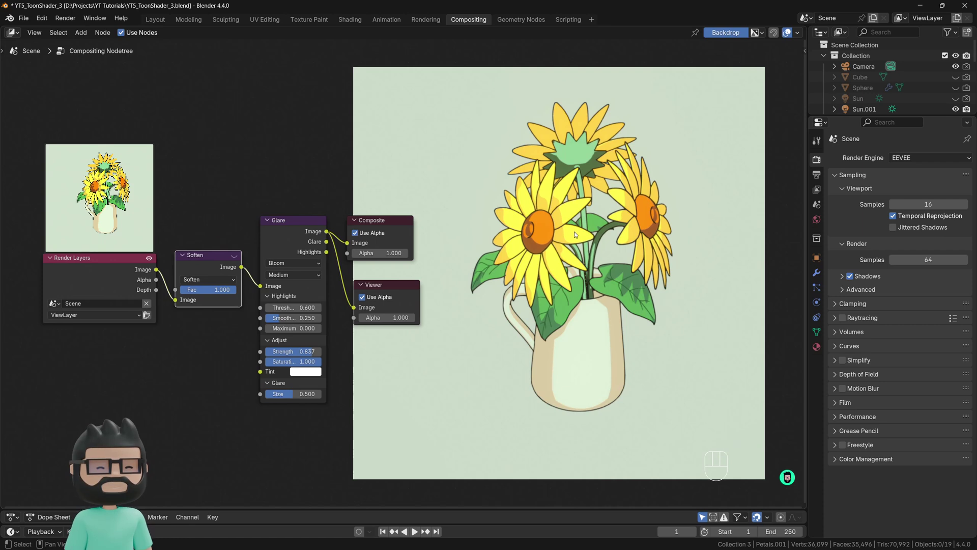
pyautogui.moveTo(227, 294); pyautogui.dragTo(181, 294)
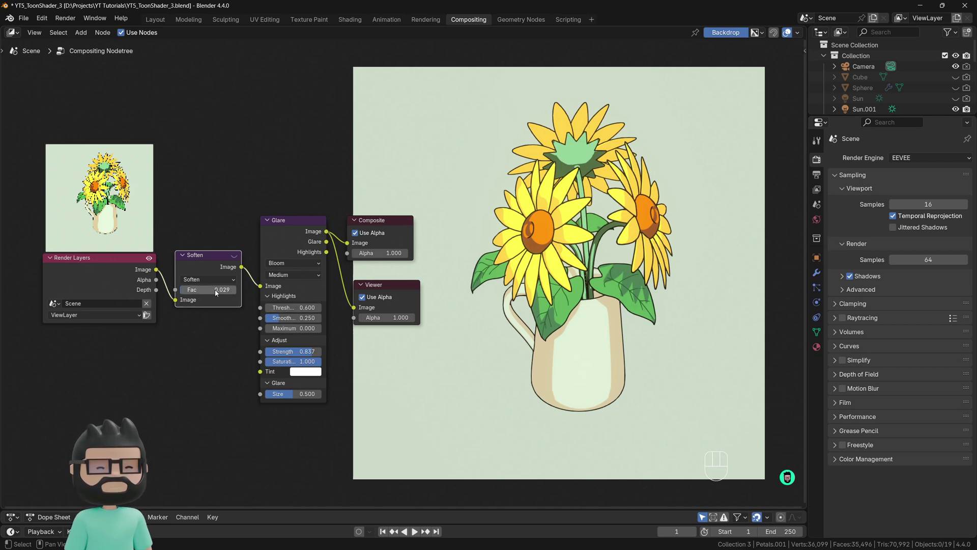
pyautogui.moveTo(190, 289); pyautogui.dragTo(236, 289)
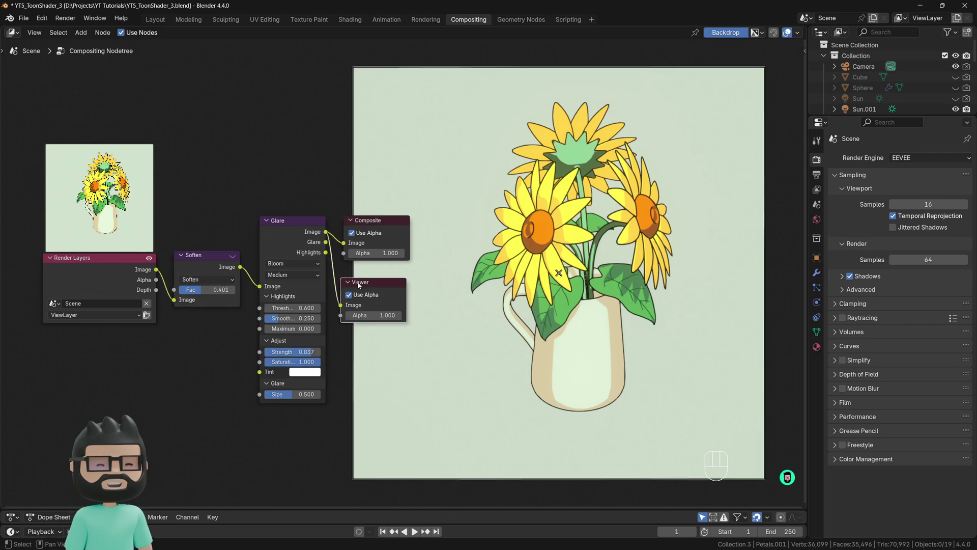